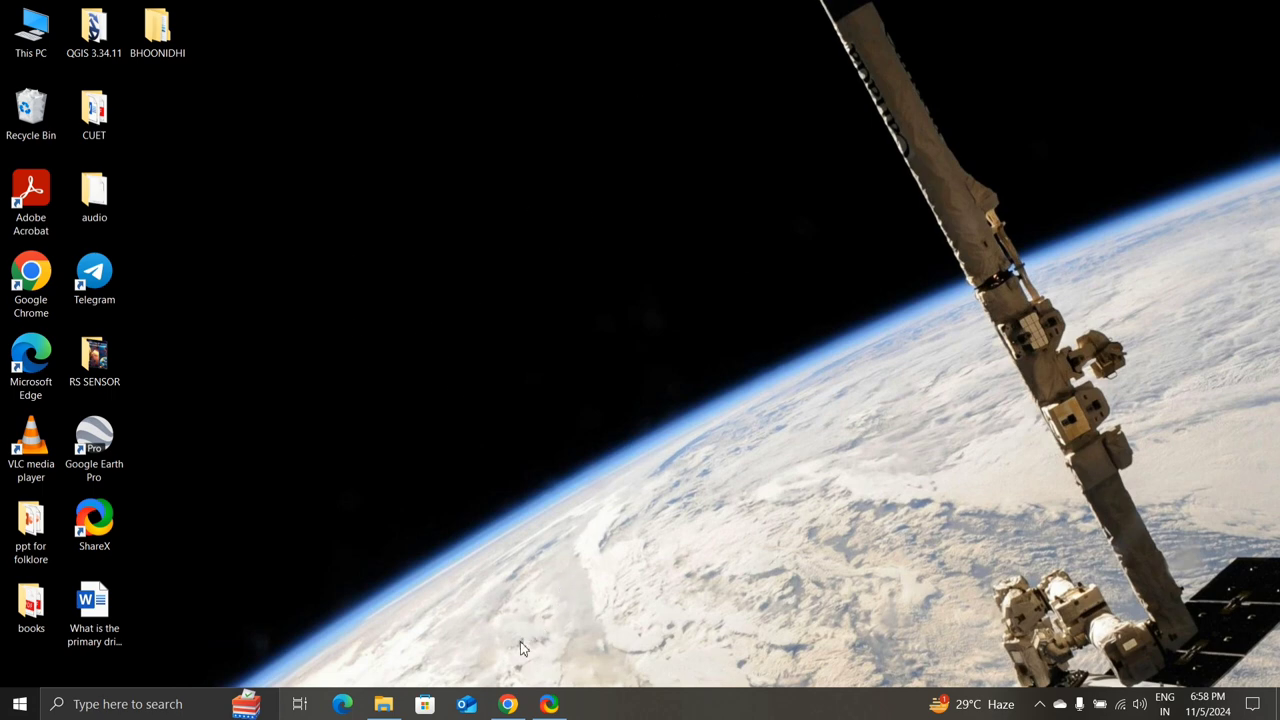
Search the web for BHOONIDHI in Chrome and open the Bhoonidhi Home site from the results
mouse_move(508, 698)
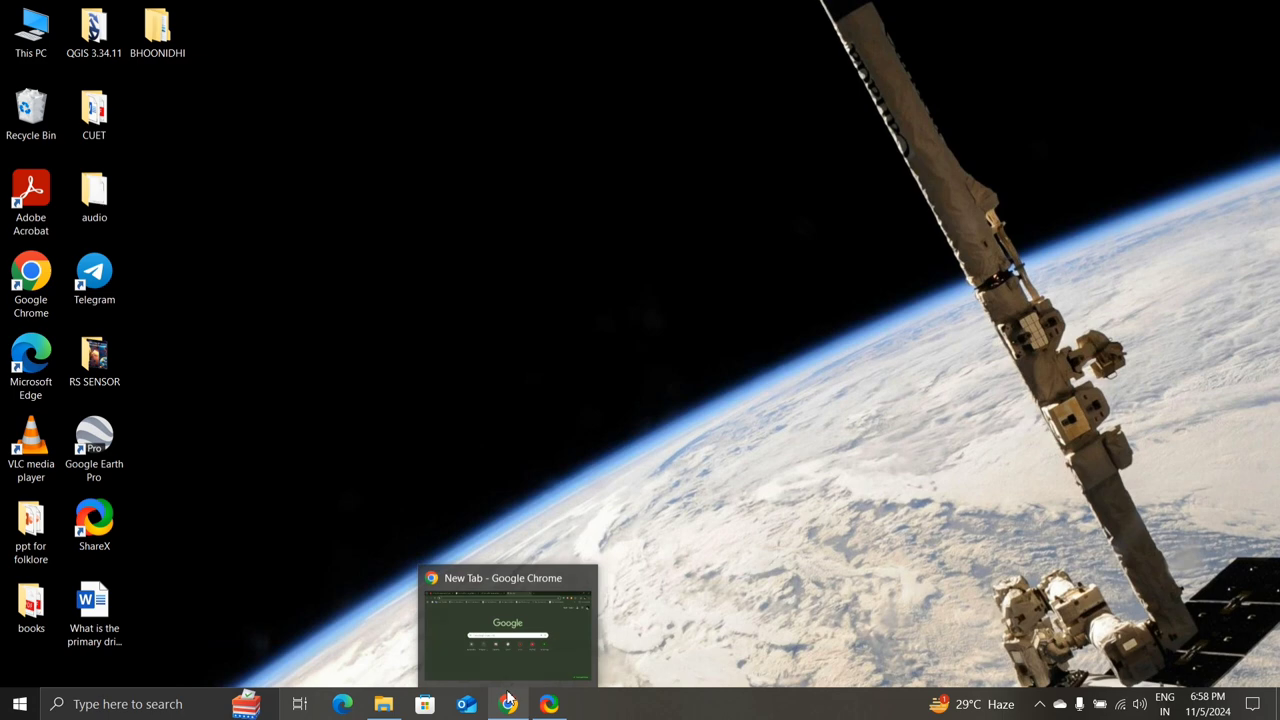
left_click(508, 605)
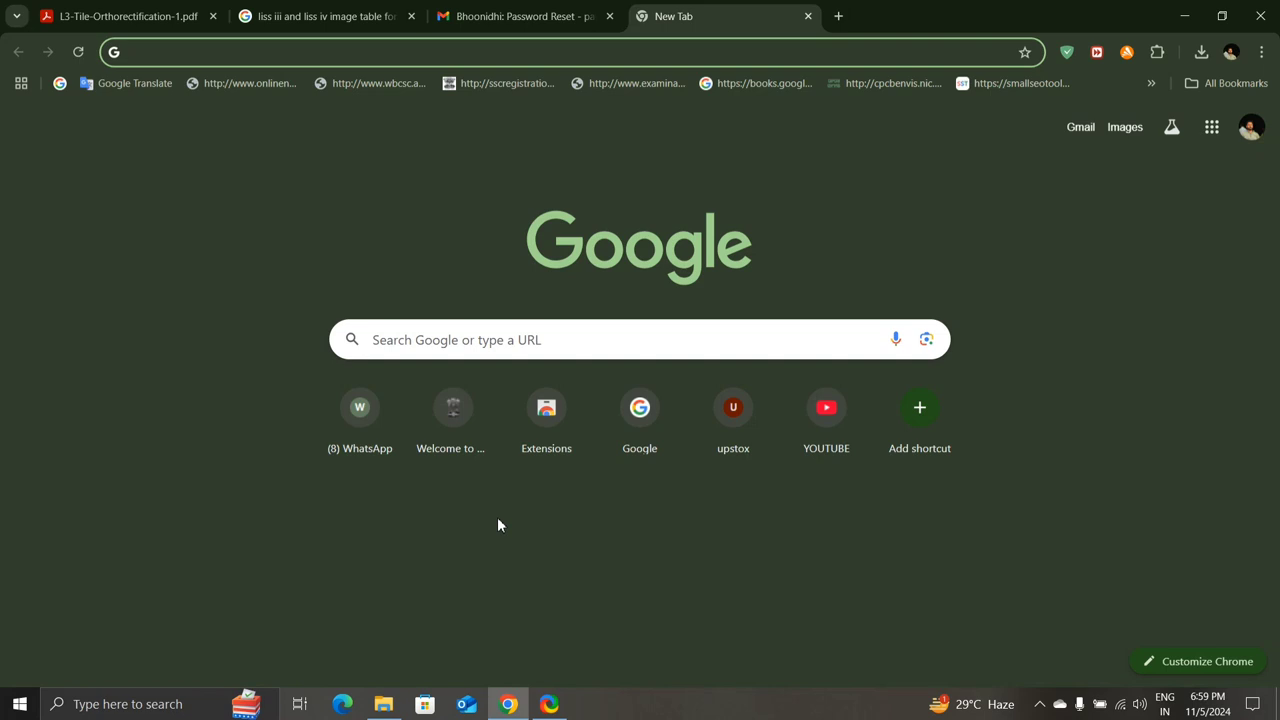
type("BHOONI")
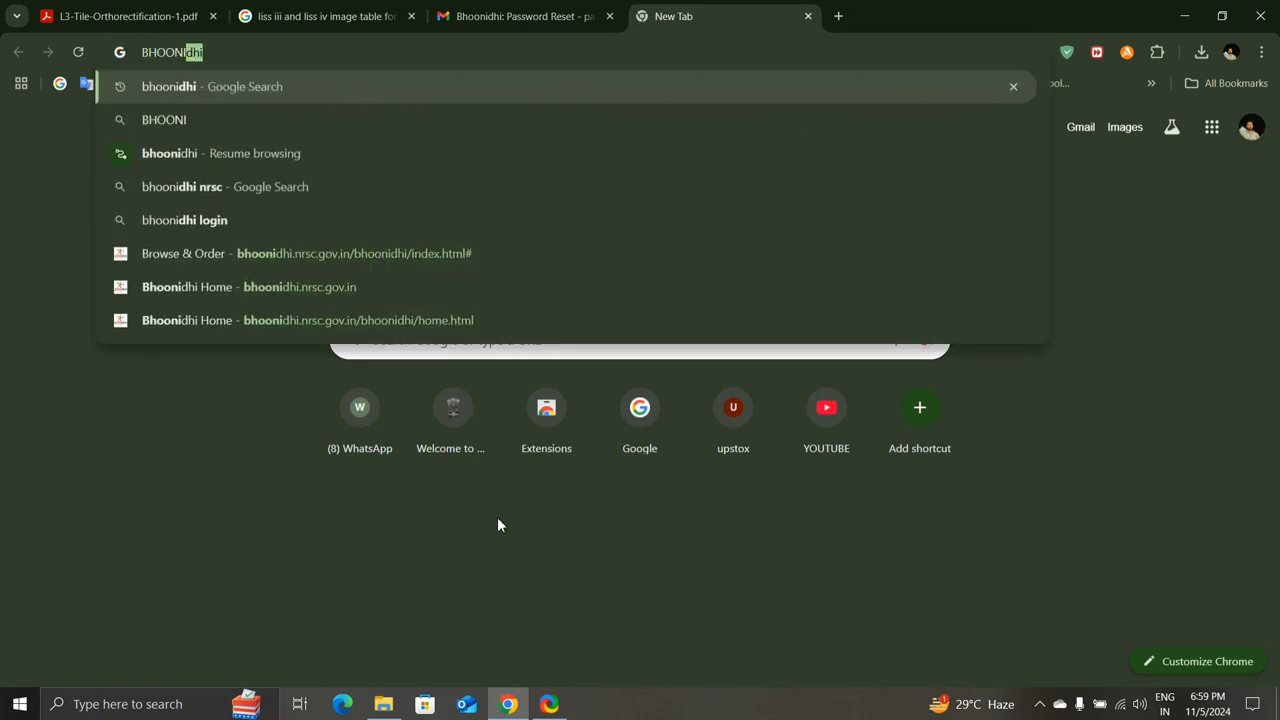
type("DHI")
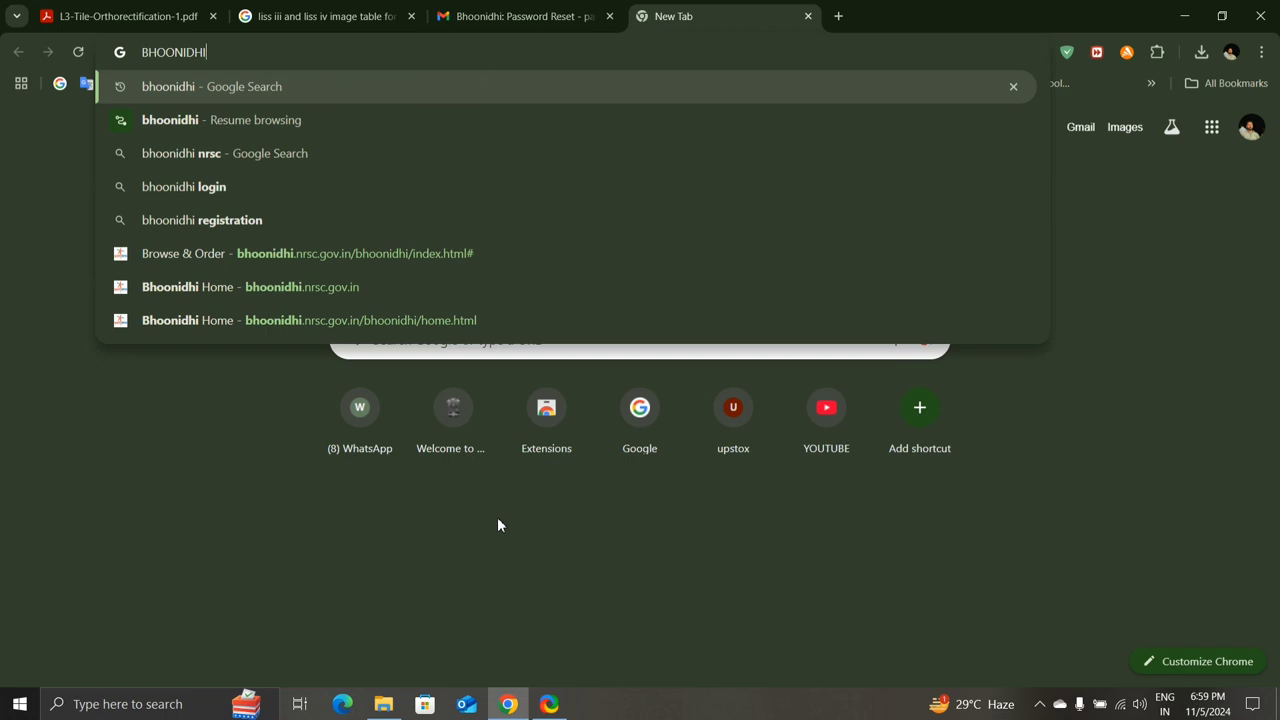
key("Return")
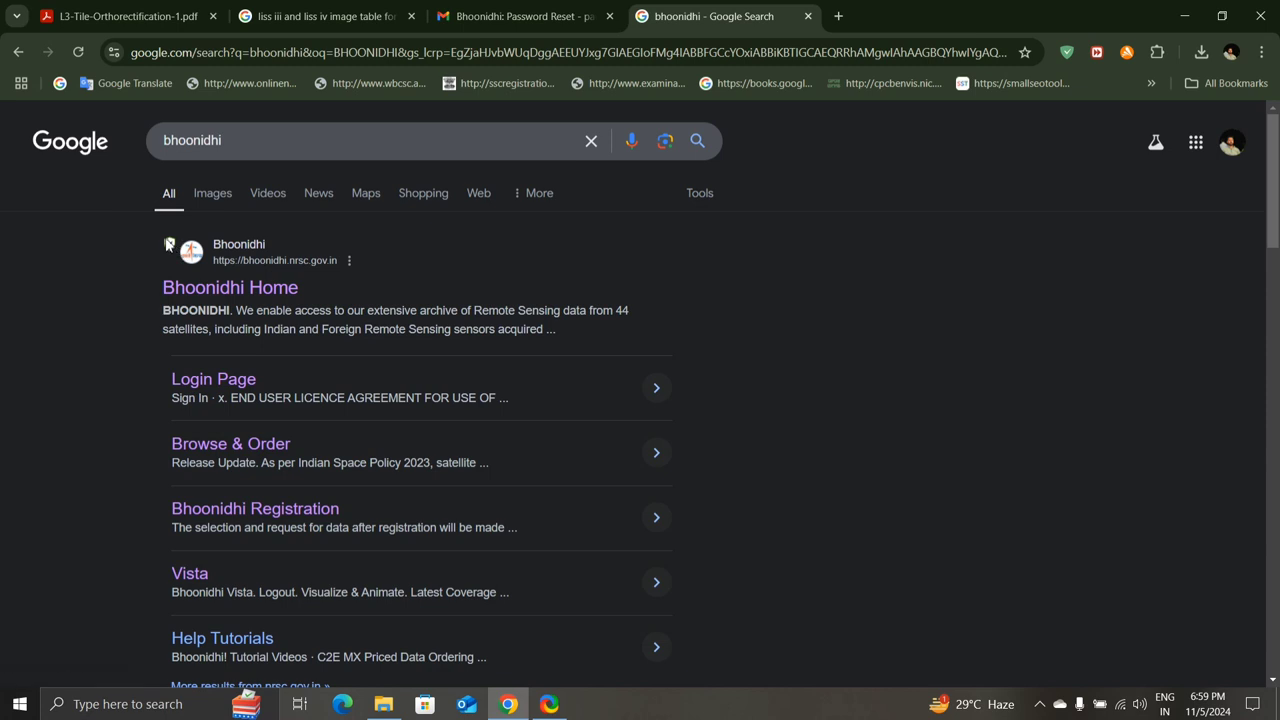
mouse_move(169, 250)
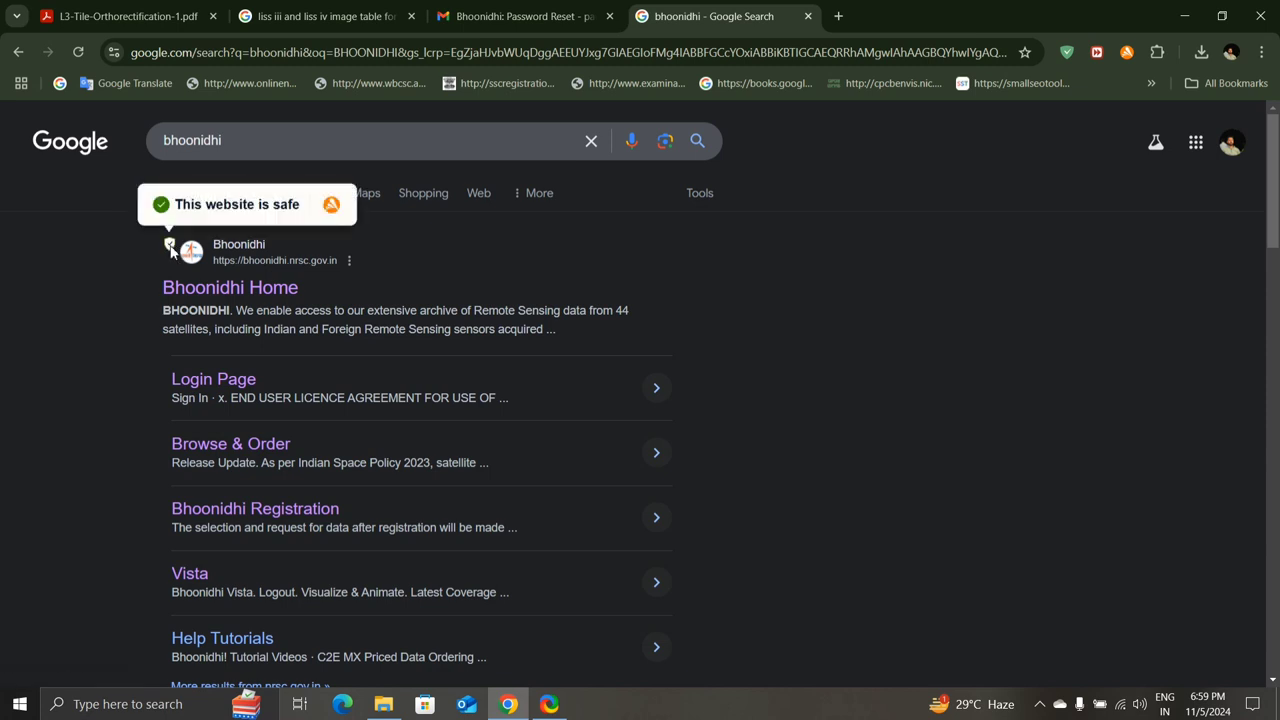
left_click(225, 292)
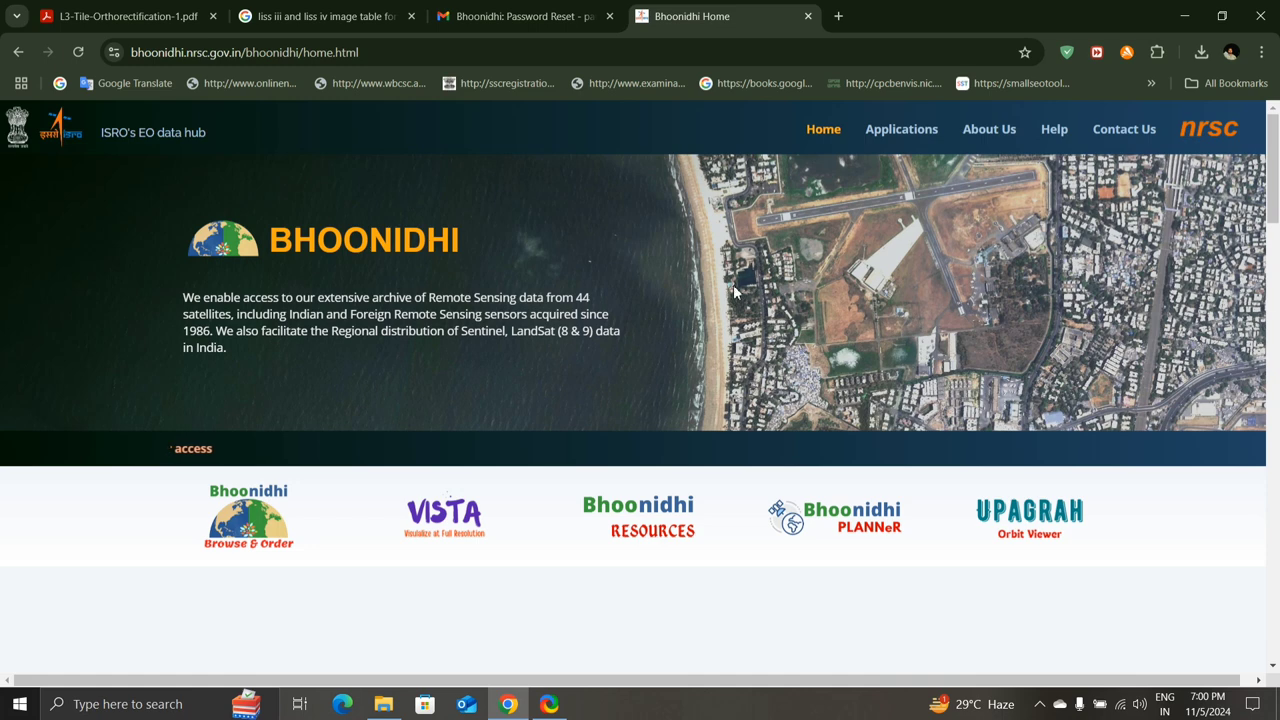
Open the Bhoonidhi Browse & Order application and dismiss the Release Update notice
left_click(250, 520)
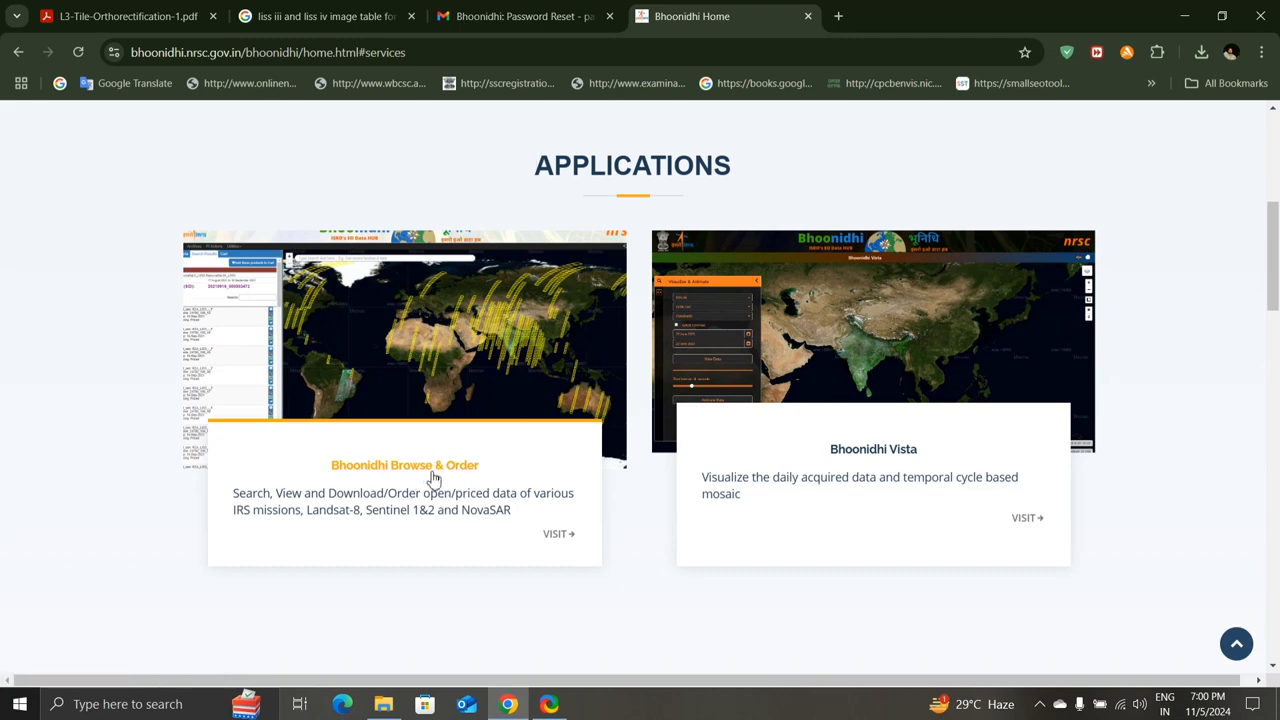
left_click(552, 535)
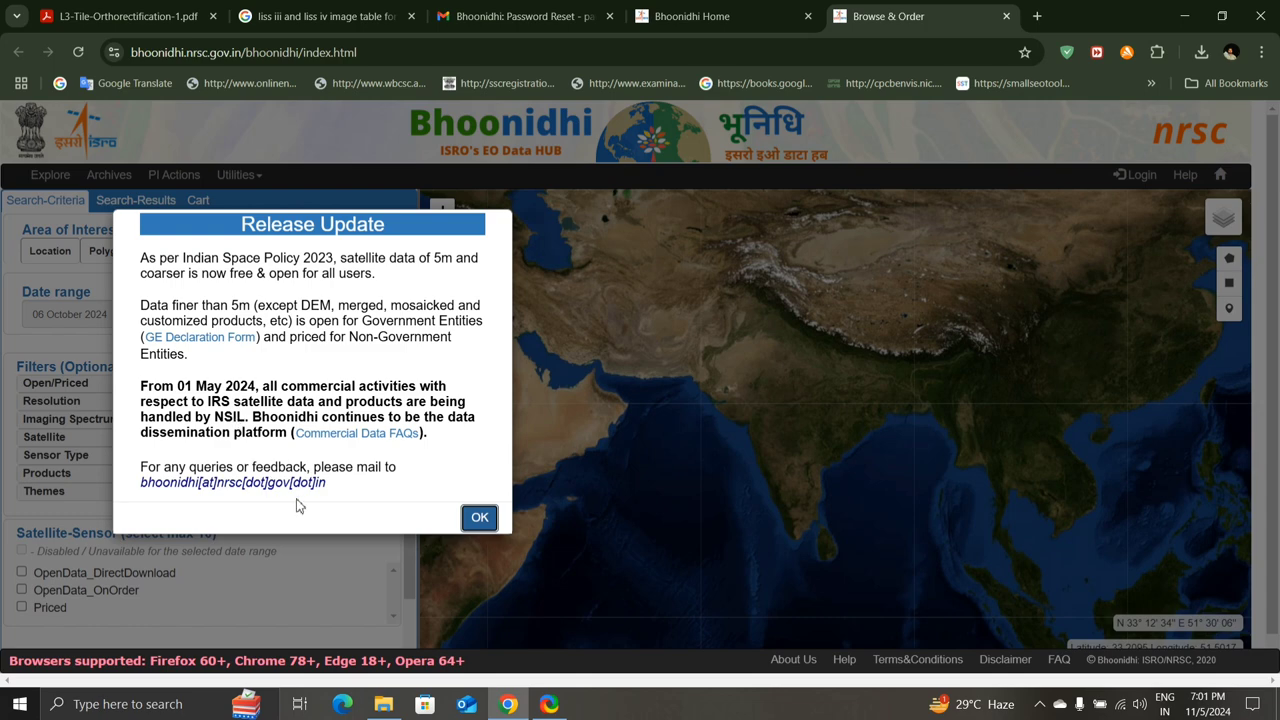
left_click(479, 517)
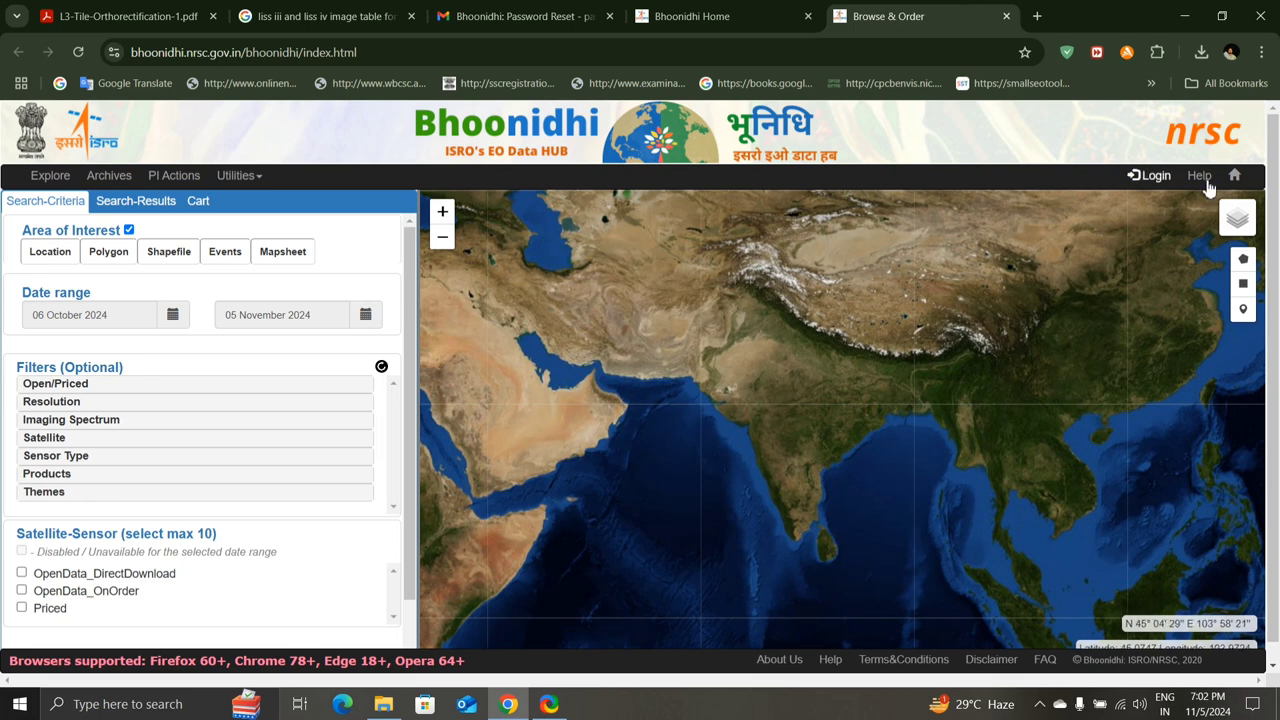
Open the Bhoonidhi login page and paste the user ID from the Password Reset e-mail into the User ID field
left_click(1151, 181)
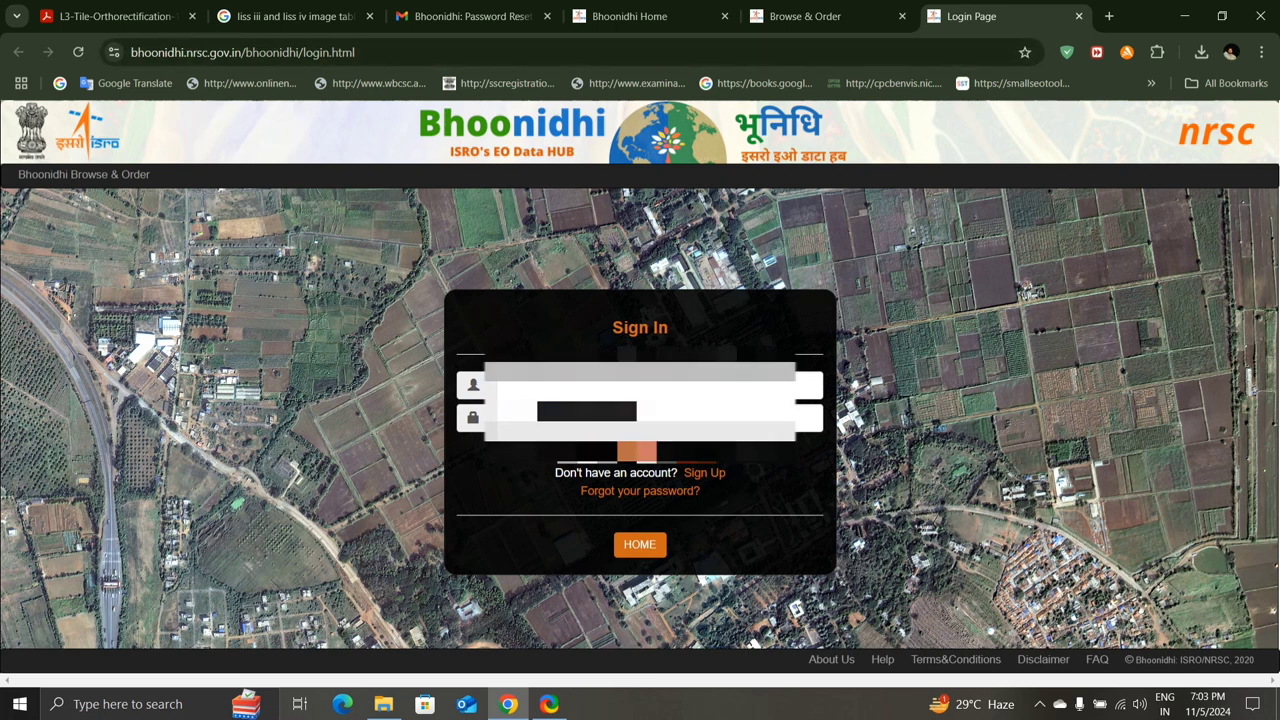
left_click(508, 14)
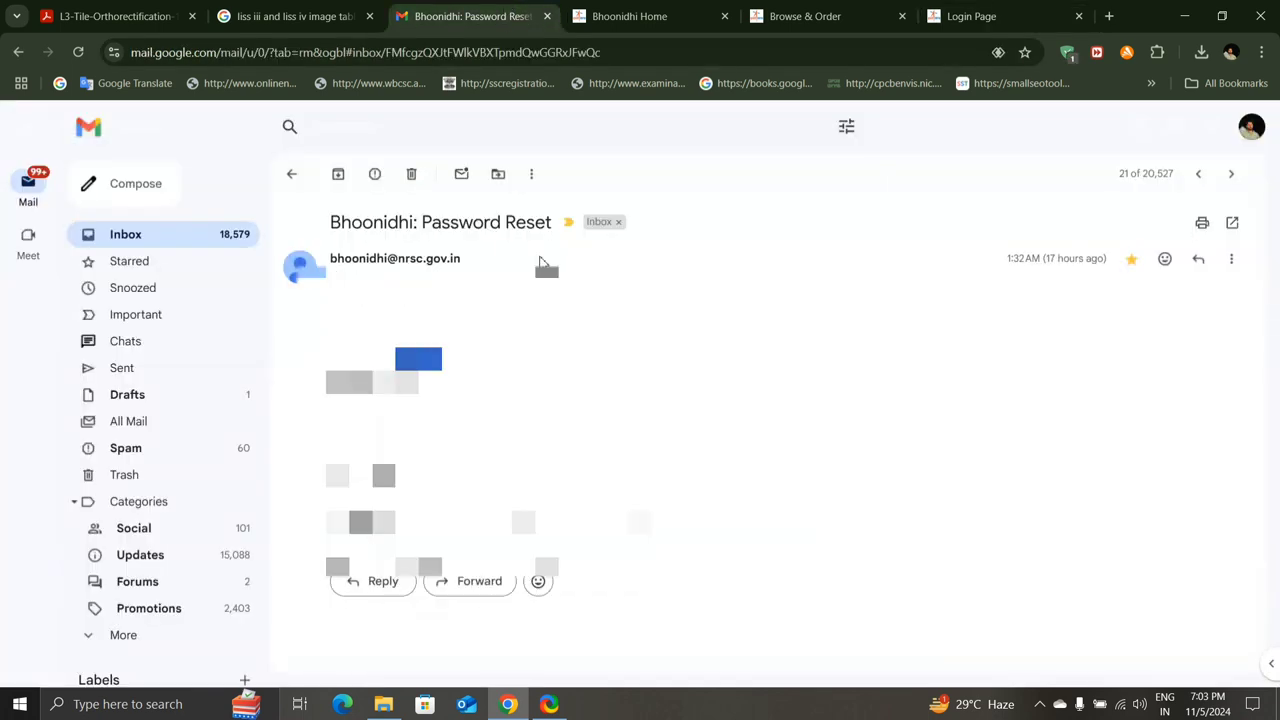
left_click(947, 20)
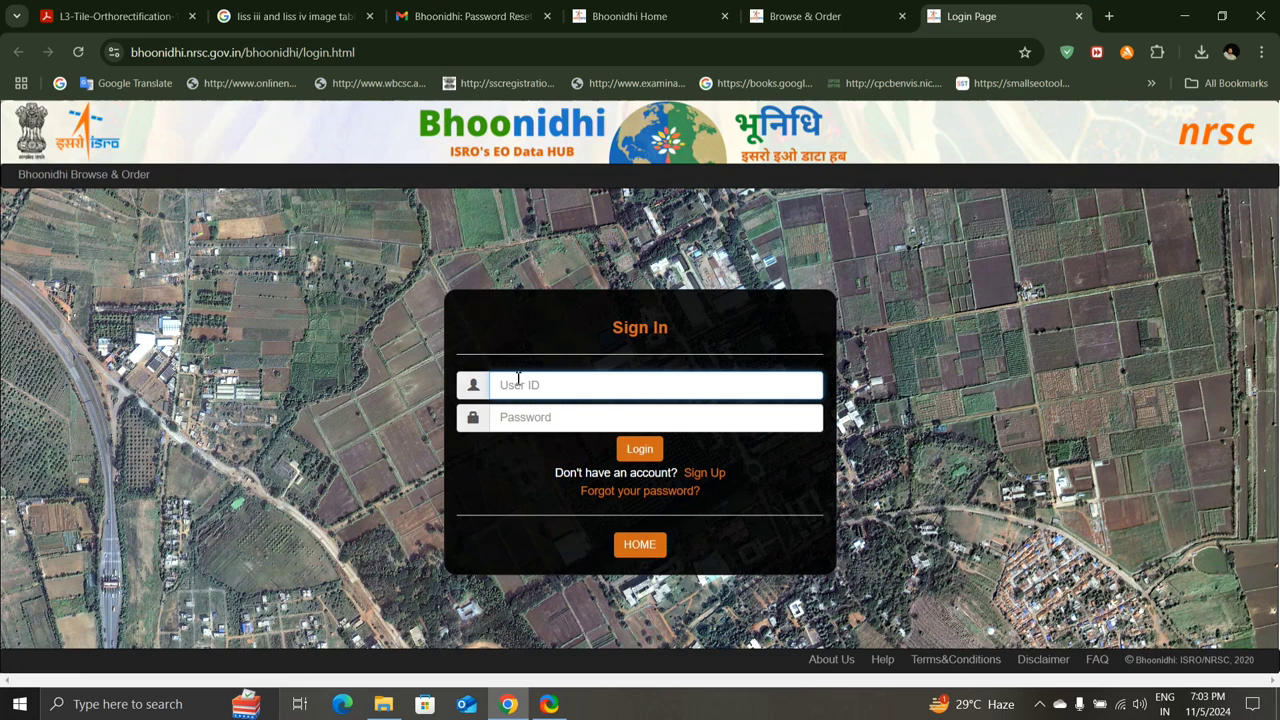
right_click(516, 384)
left_click(592, 167)
Copy the account password from the Password Reset e-mail, paste it into the Password field and log in
left_click(470, 16)
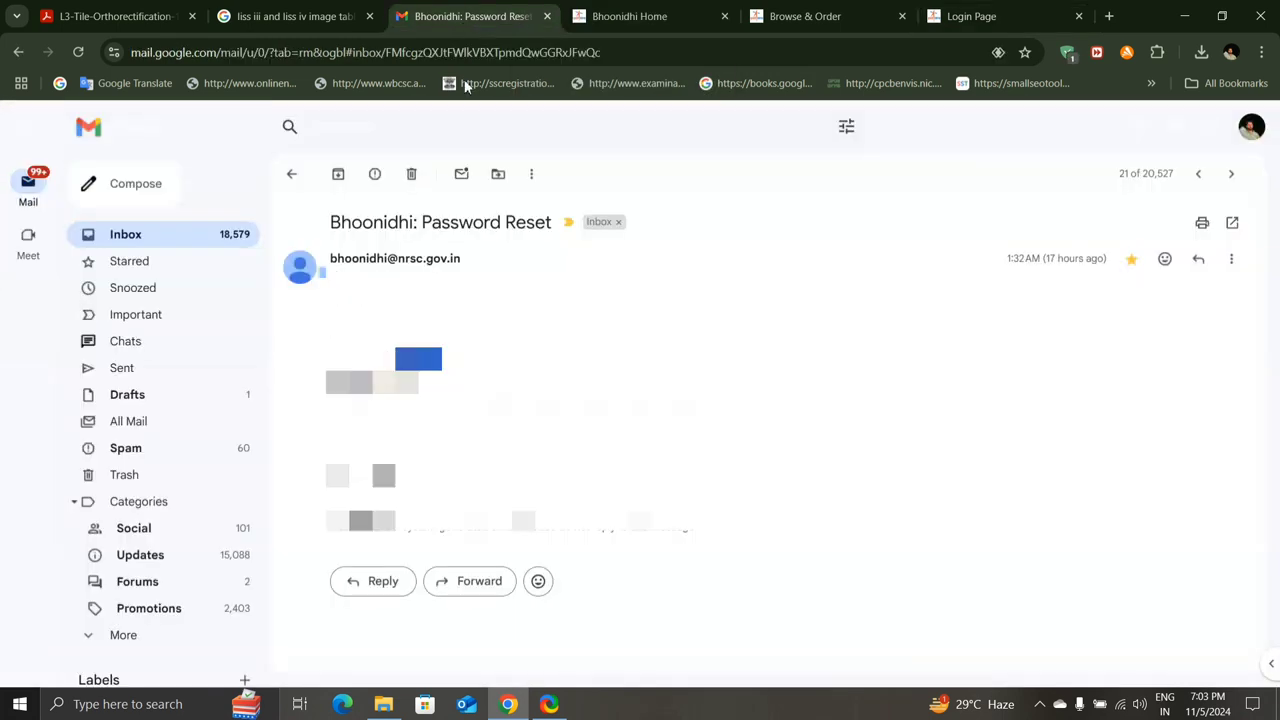
left_click_drag(420, 382, 374, 382)
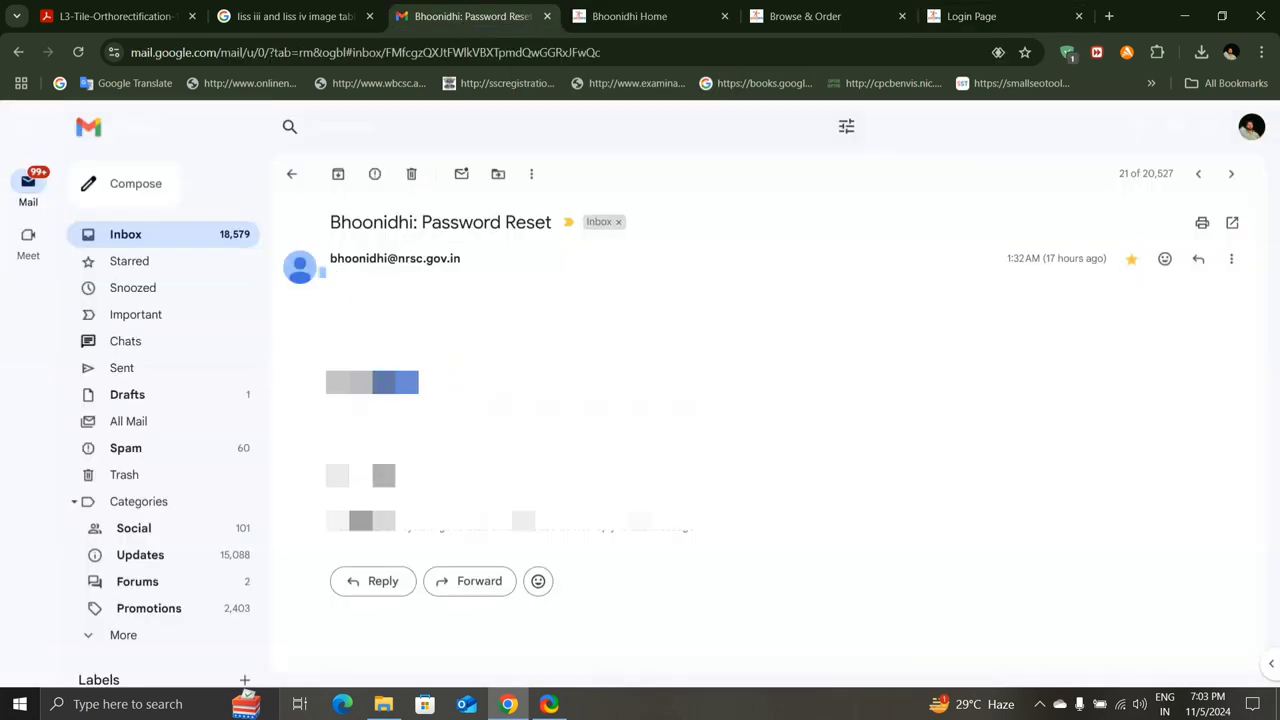
right_click(390, 376)
left_click(430, 392)
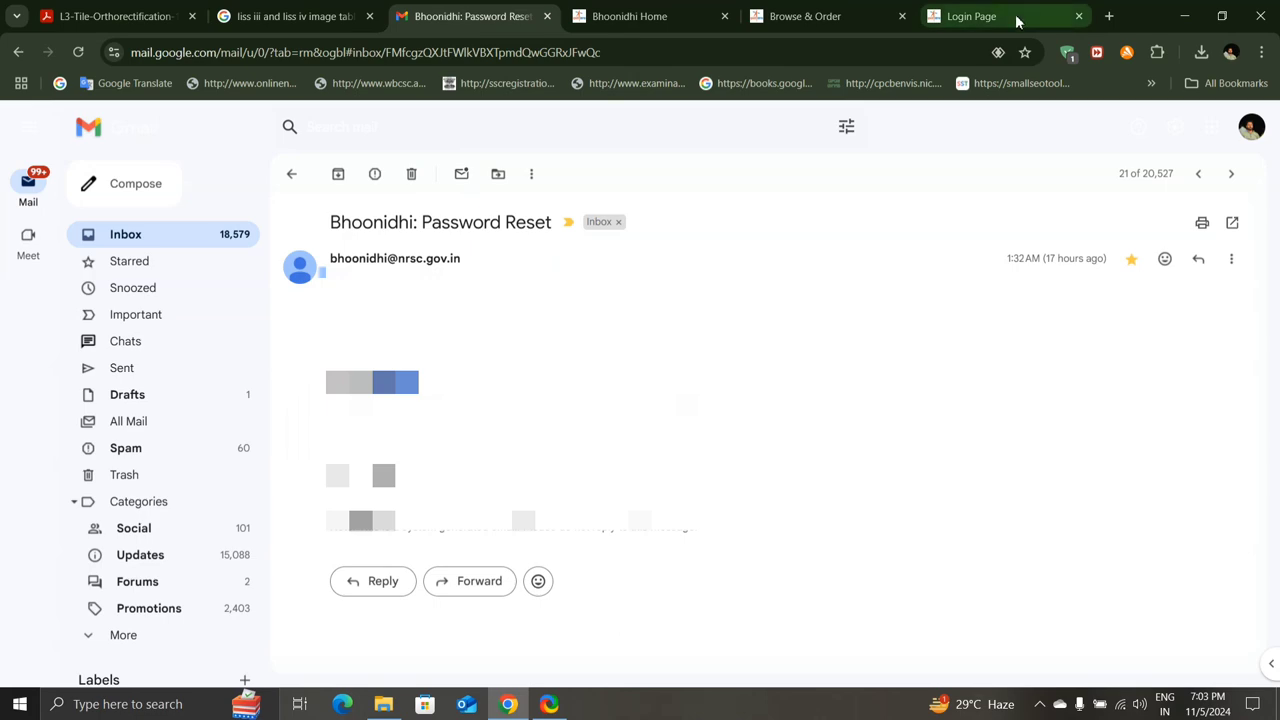
left_click(1014, 17)
right_click(545, 417)
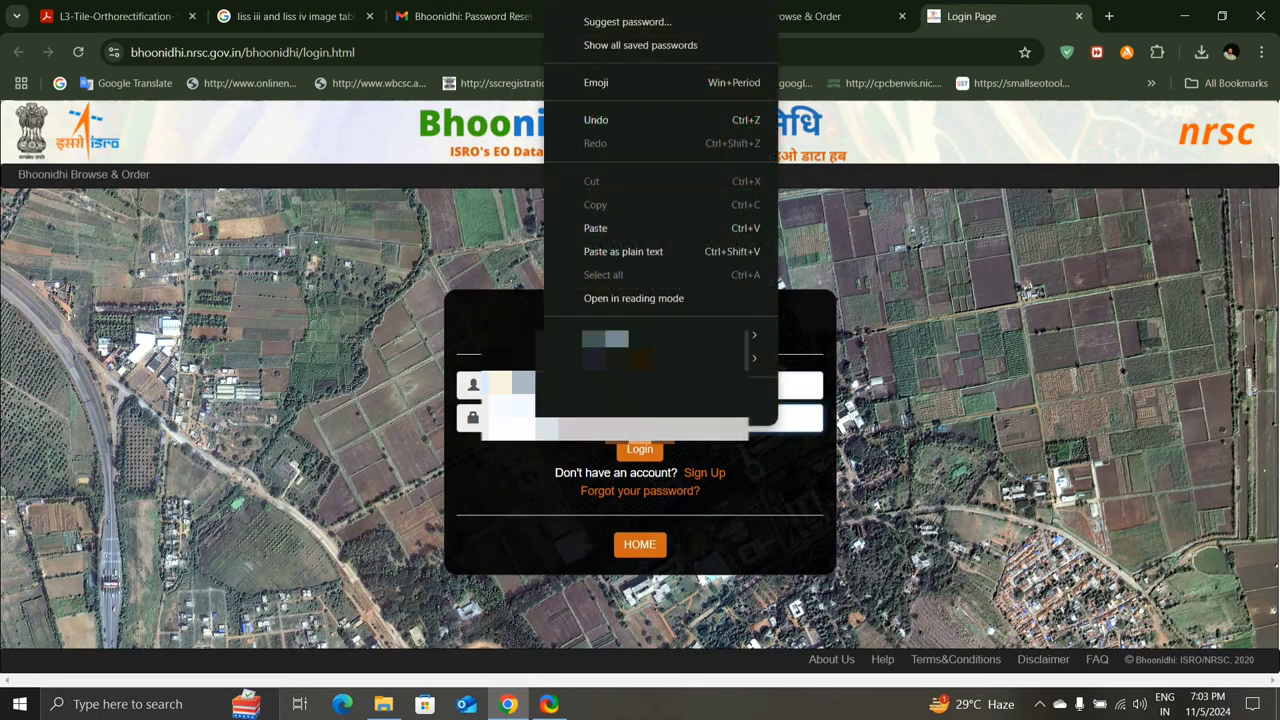
left_click(622, 250)
left_click(641, 450)
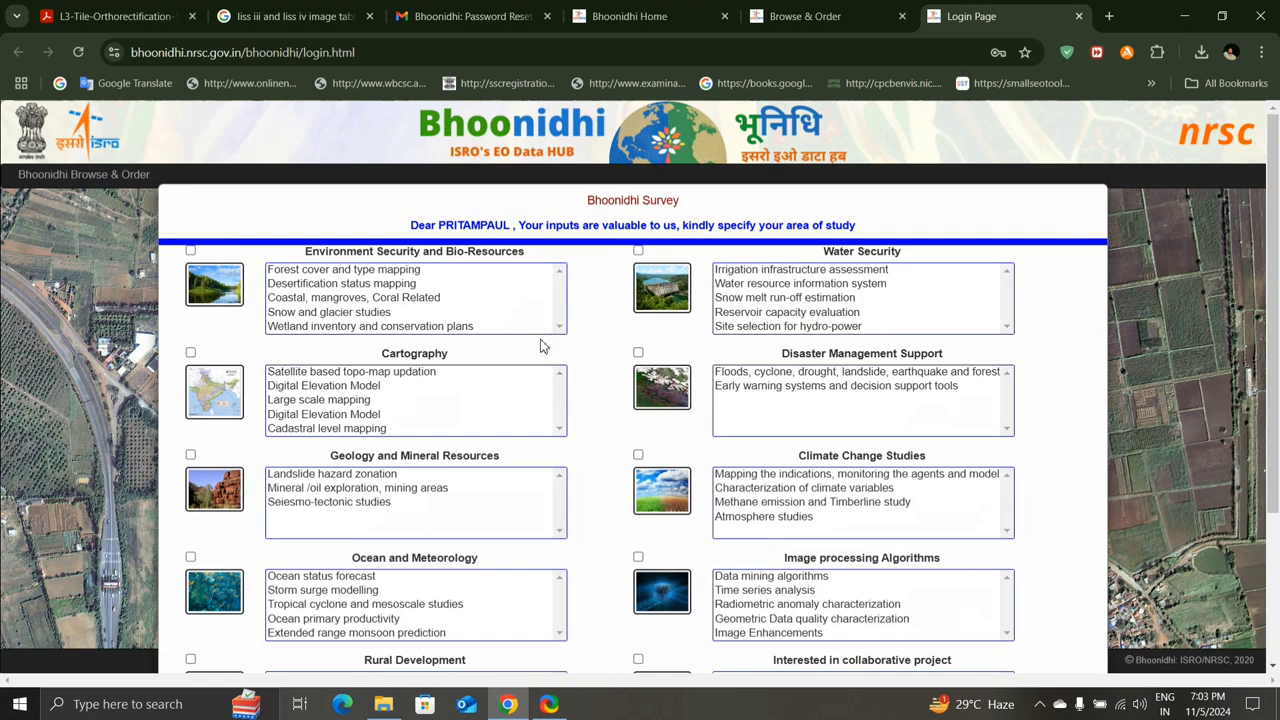
Select Cartography as the area of study in the Bhoonidhi Survey and submit the form
scroll(516, 356, "down", 2)
scroll(516, 356, "down", 1)
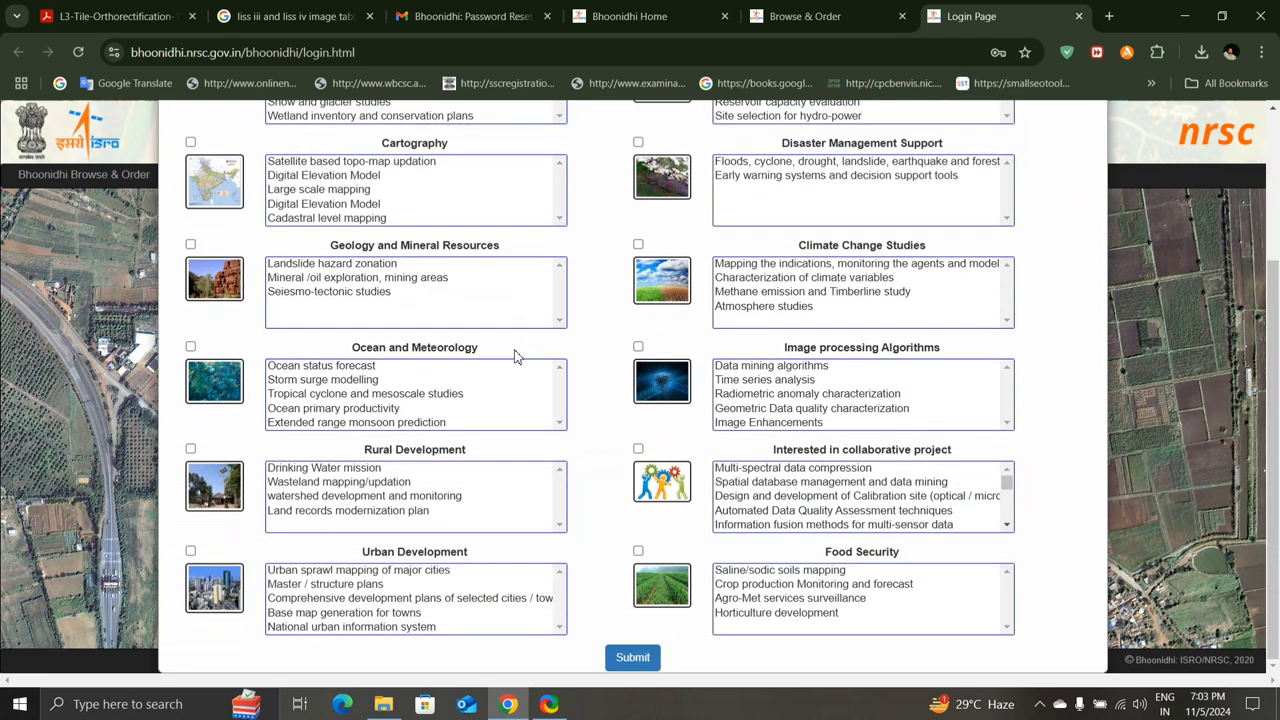
scroll(516, 356, "up", 4)
scroll(500, 357, "down", 3)
scroll(497, 358, "down", 1)
left_click(190, 142)
left_click(632, 658)
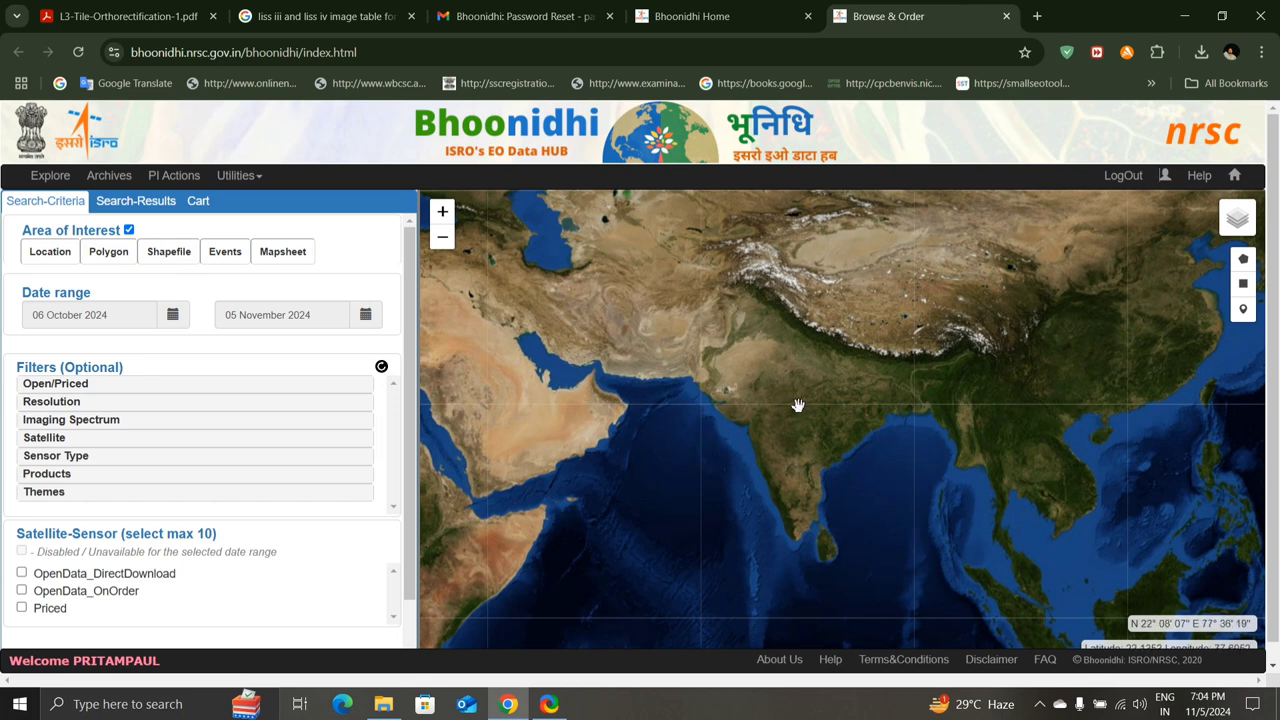
Examine the satellite base map across eastern and central India and around the Bay of Bengal coast
left_click_drag(866, 403, 754, 389)
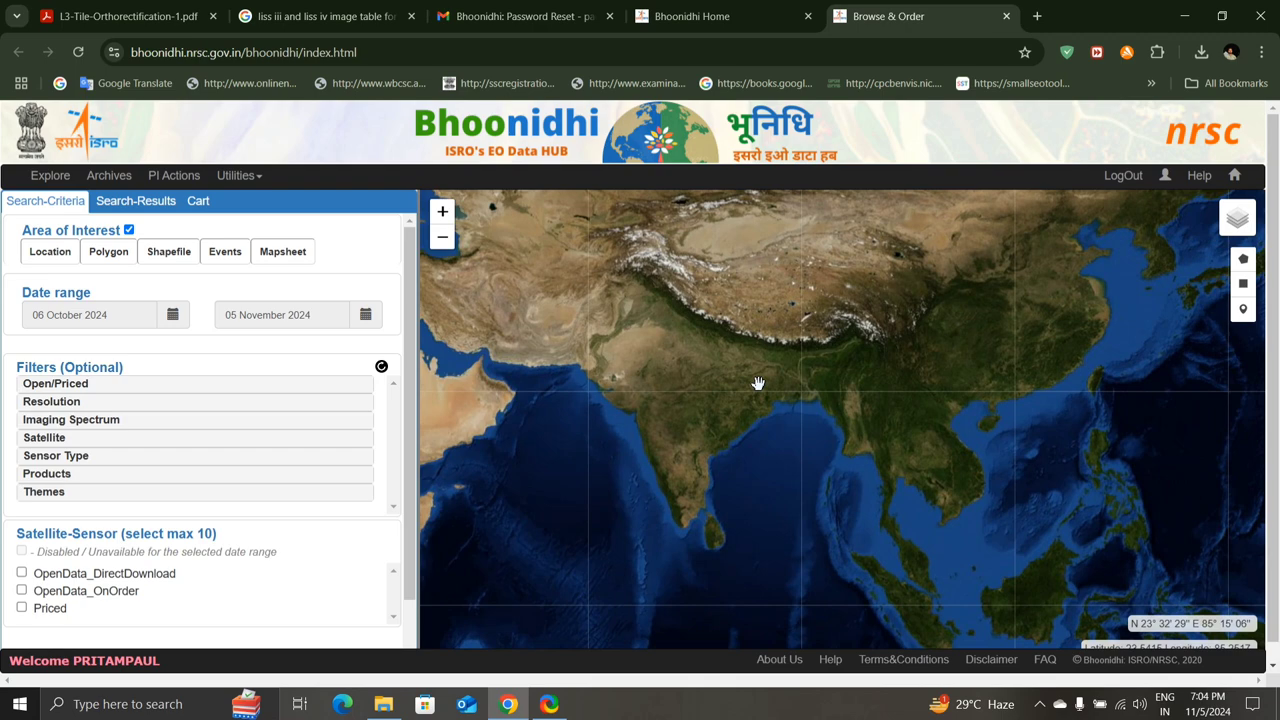
scroll(758, 383, "up", 1)
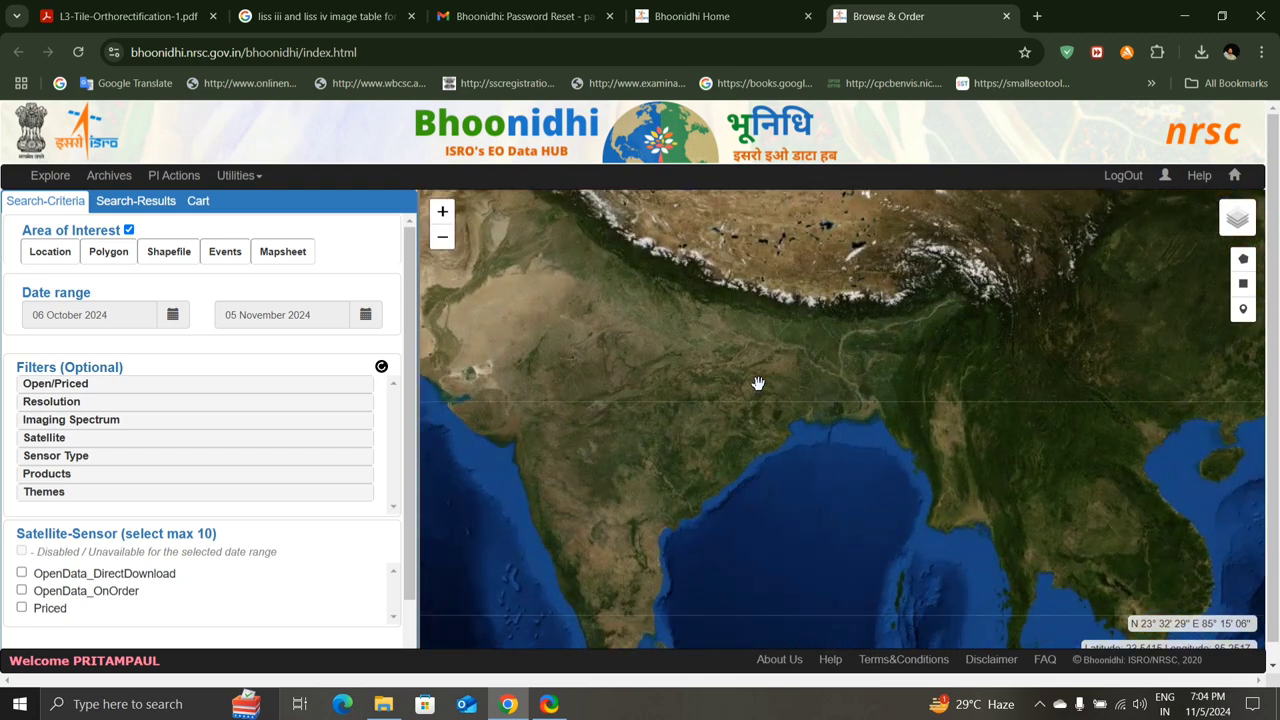
scroll(758, 383, "up", 1)
scroll(777, 374, "up", 1)
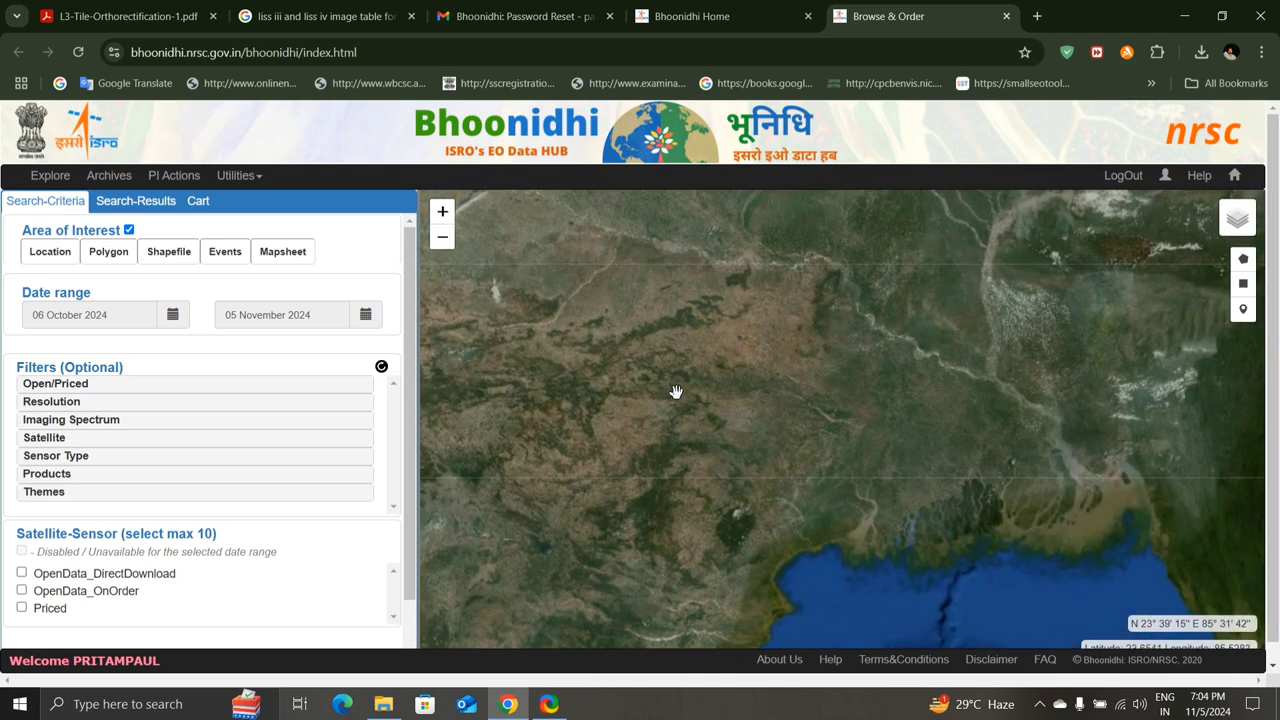
left_click_drag(846, 382, 709, 386)
scroll(786, 397, "up", 2)
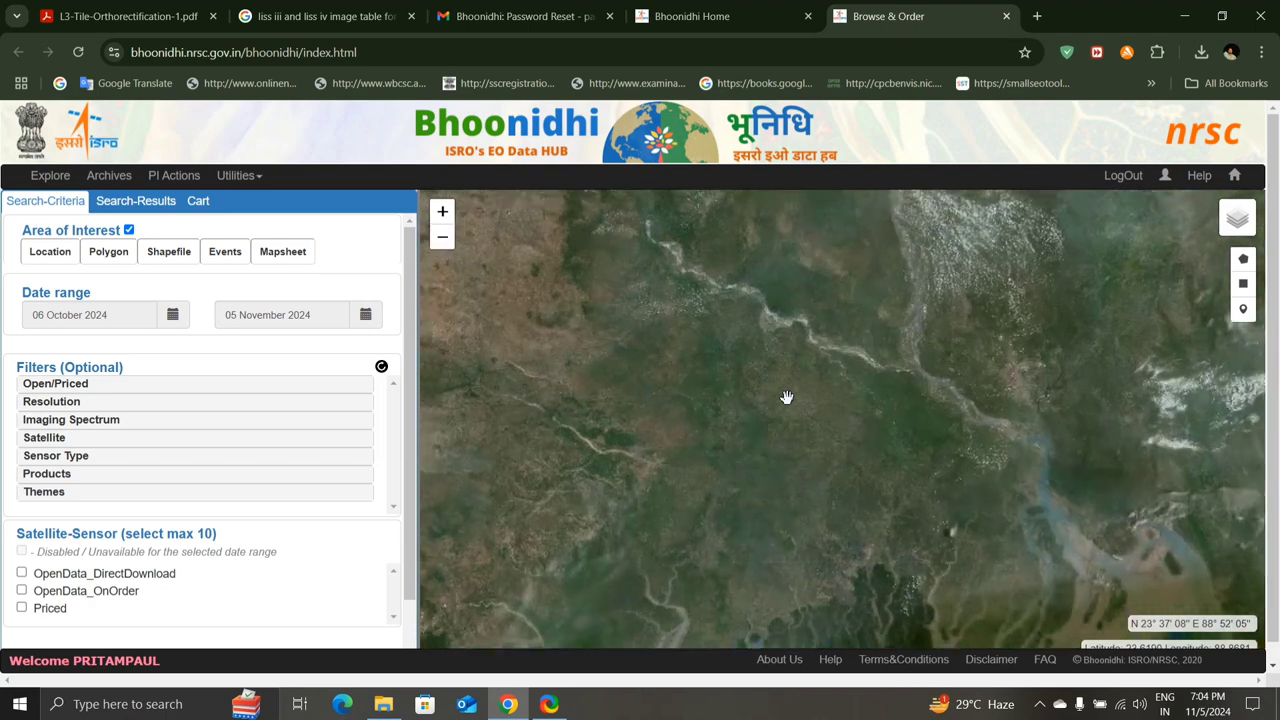
left_click_drag(787, 397, 743, 394)
scroll(820, 346, "down", 2)
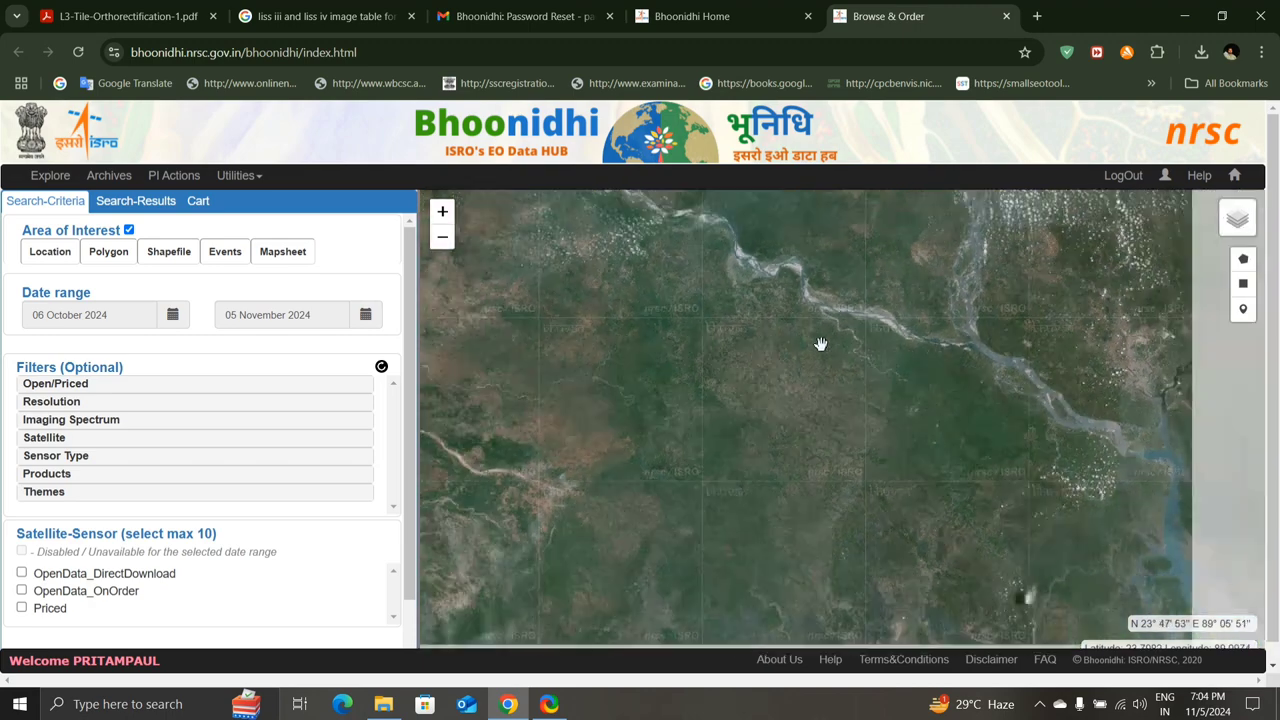
scroll(810, 390, "down", 1)
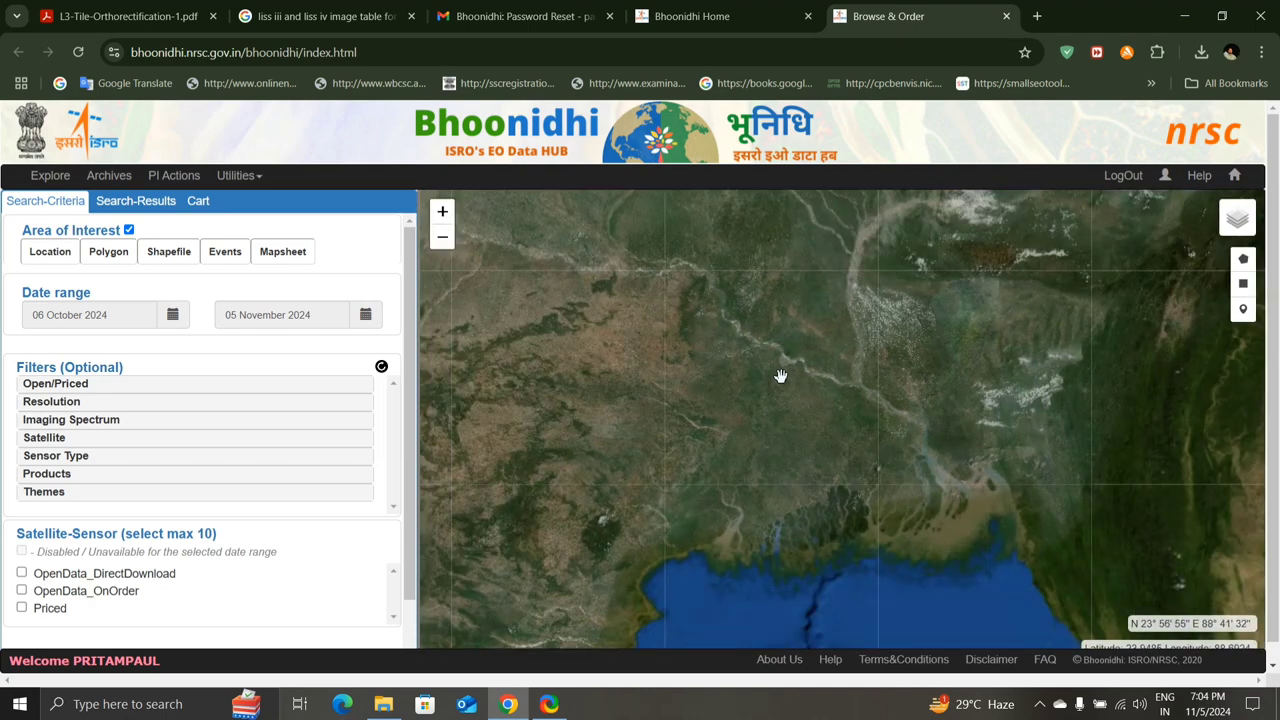
left_click_drag(780, 371, 831, 366)
left_click_drag(759, 382, 803, 323)
scroll(789, 371, "down", 1)
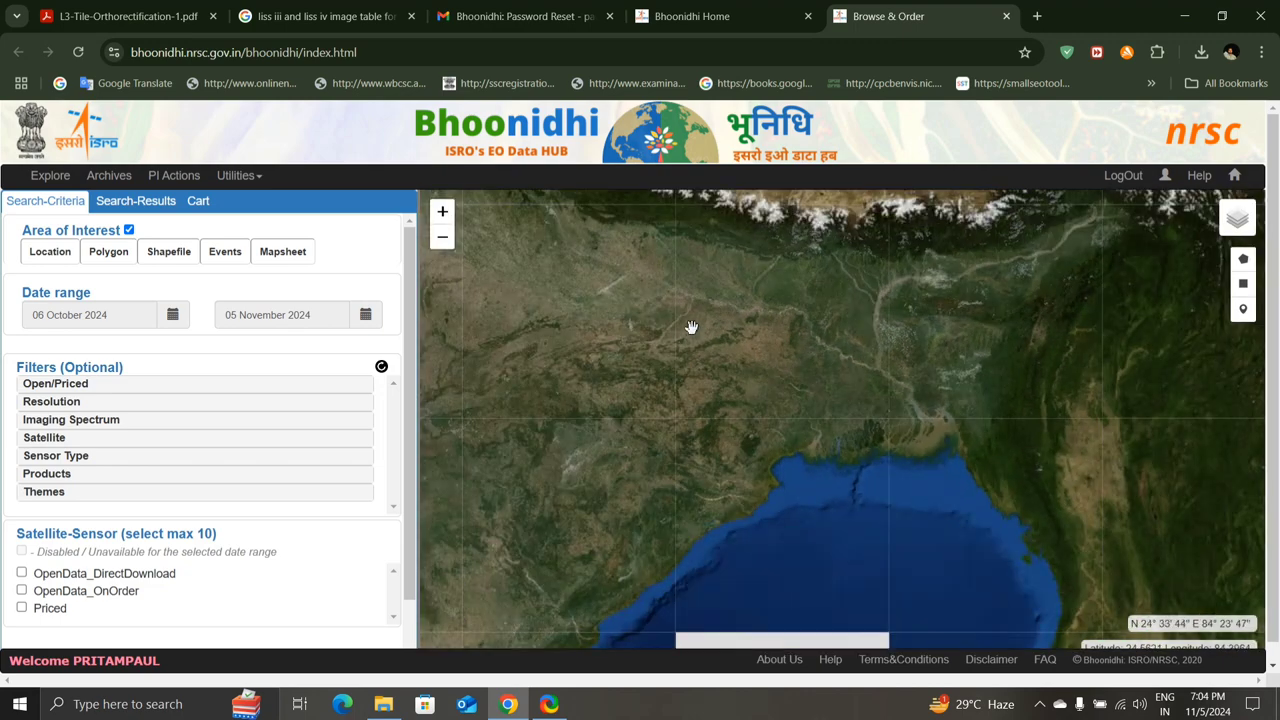
left_click_drag(759, 393, 860, 429)
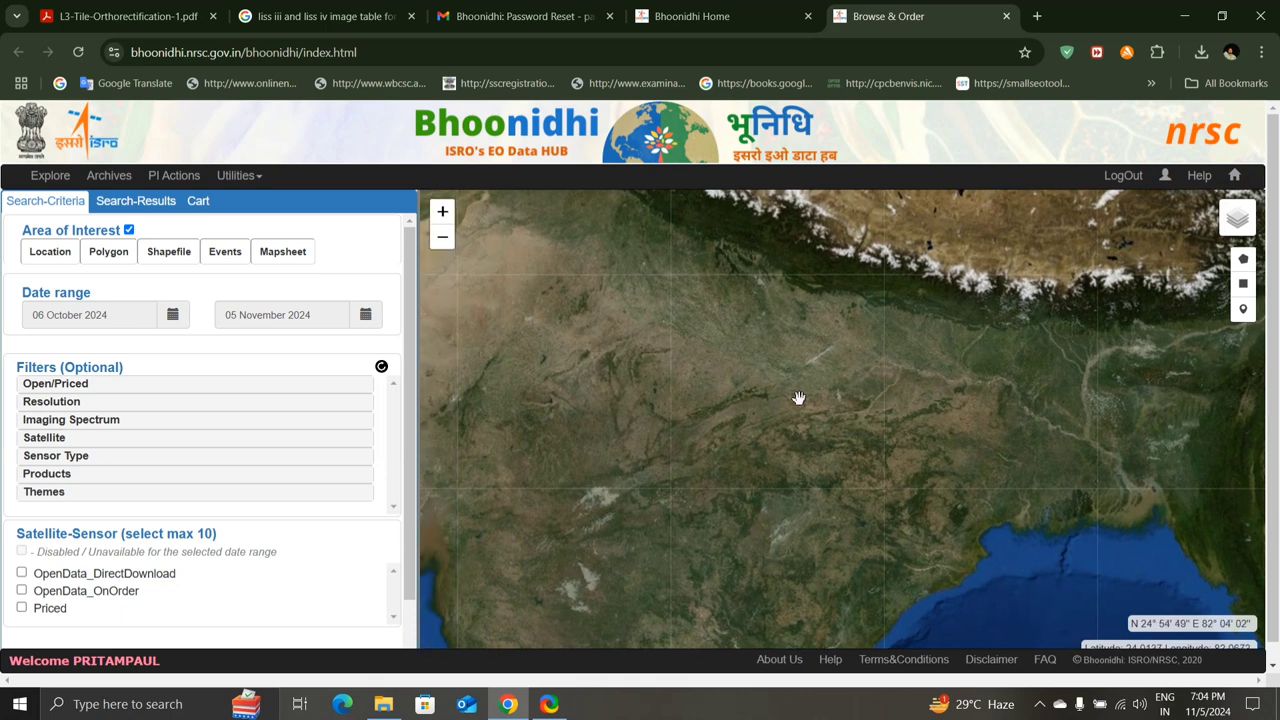
left_click_drag(797, 397, 794, 331)
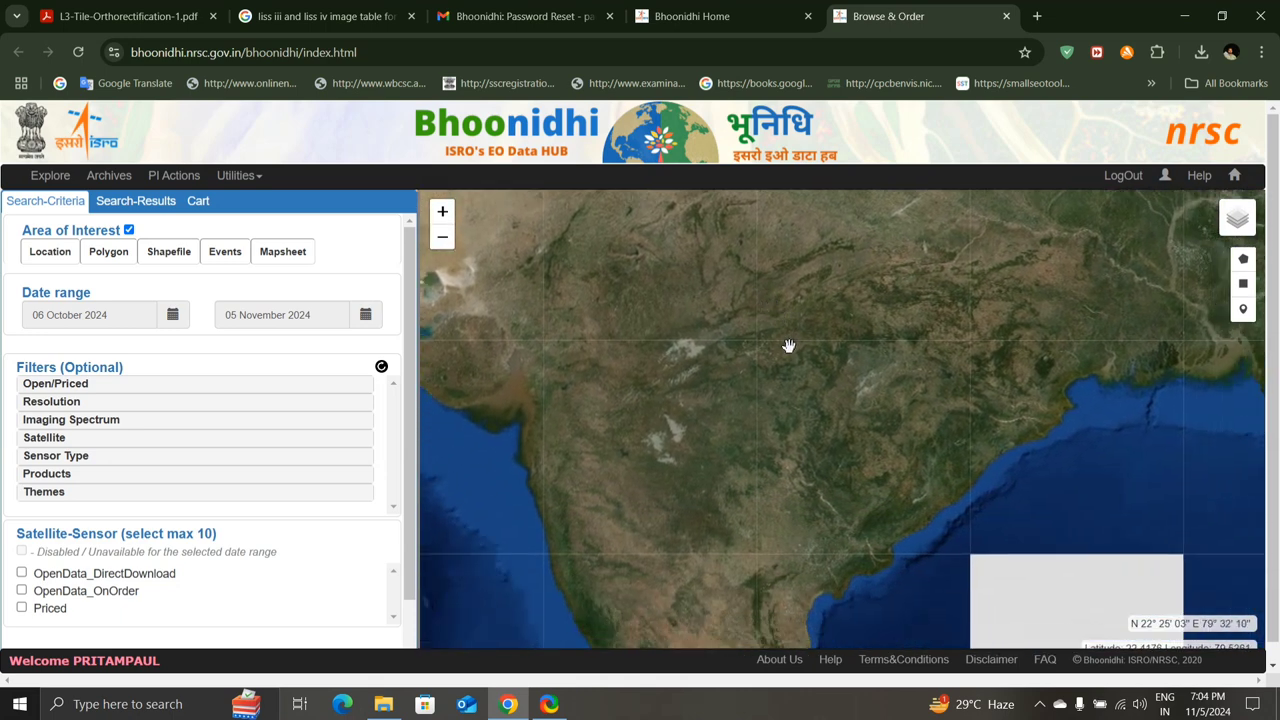
mouse_move(780, 375)
left_mouse_down()
mouse_move(800, 414)
mouse_move(785, 391)
left_mouse_up()
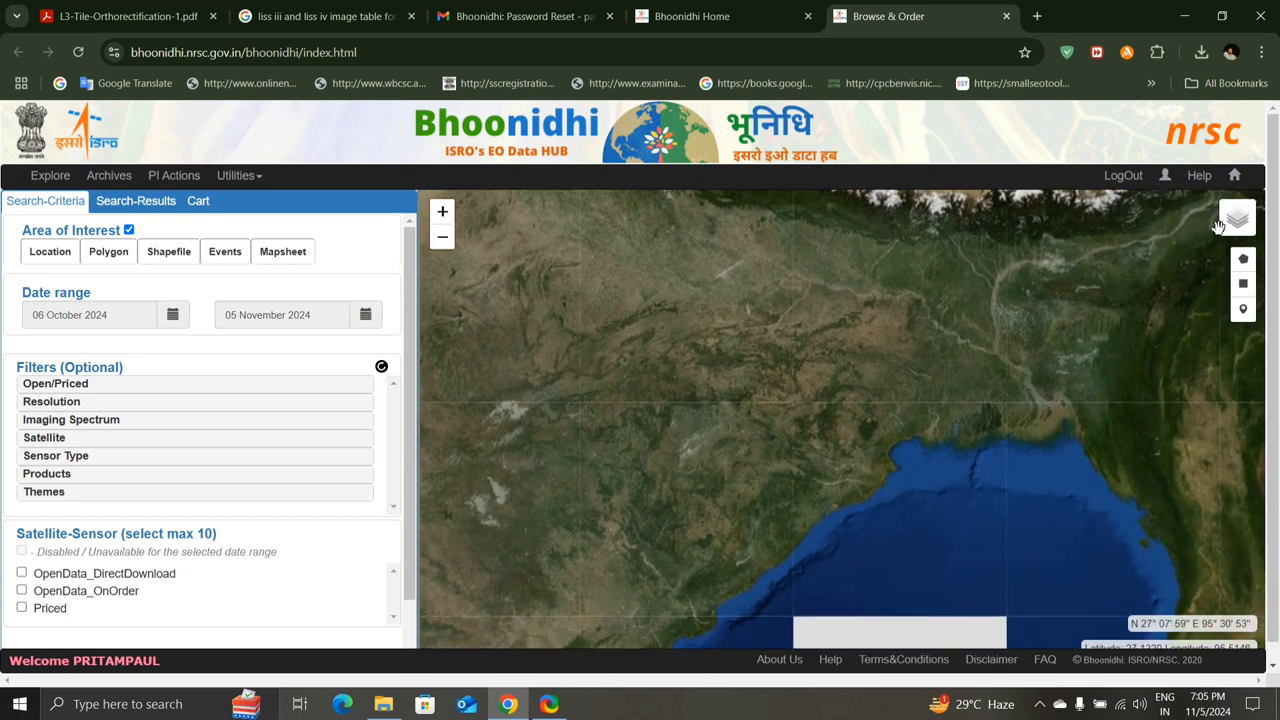
Switch the base map to Base Admin and inspect the state and district boundaries around West Bengal
mouse_move(1234, 218)
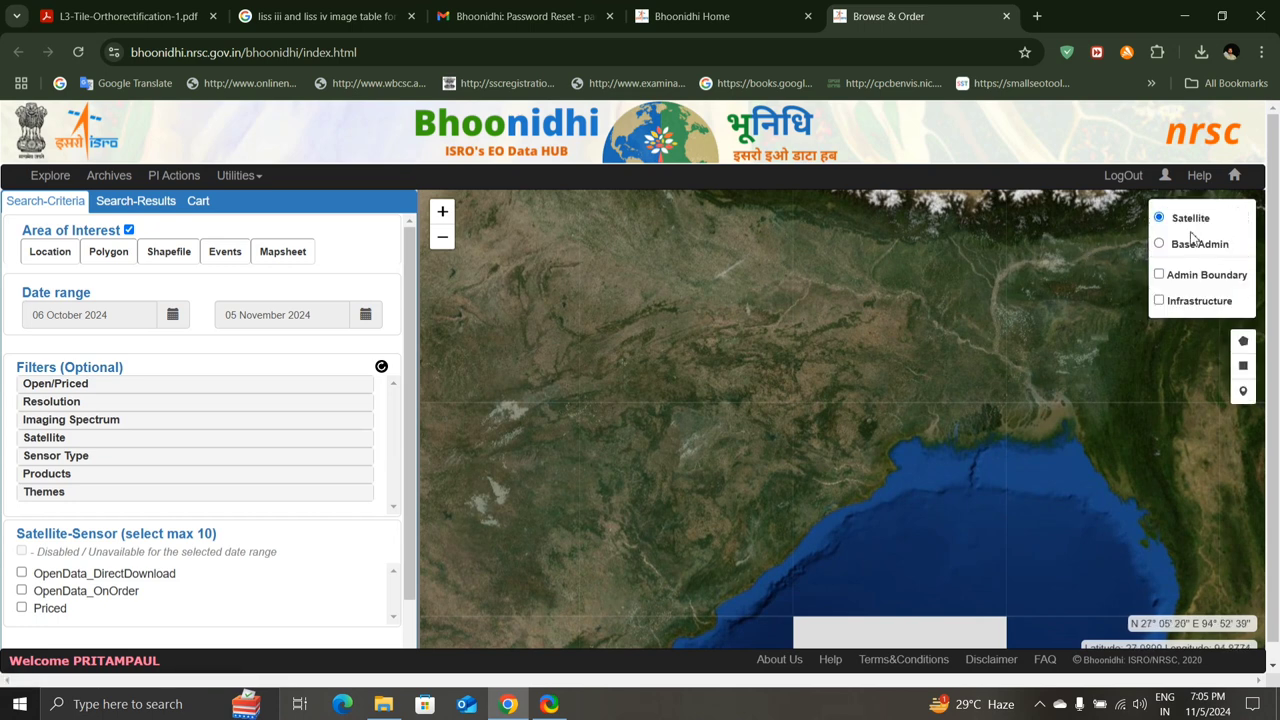
left_click(1159, 245)
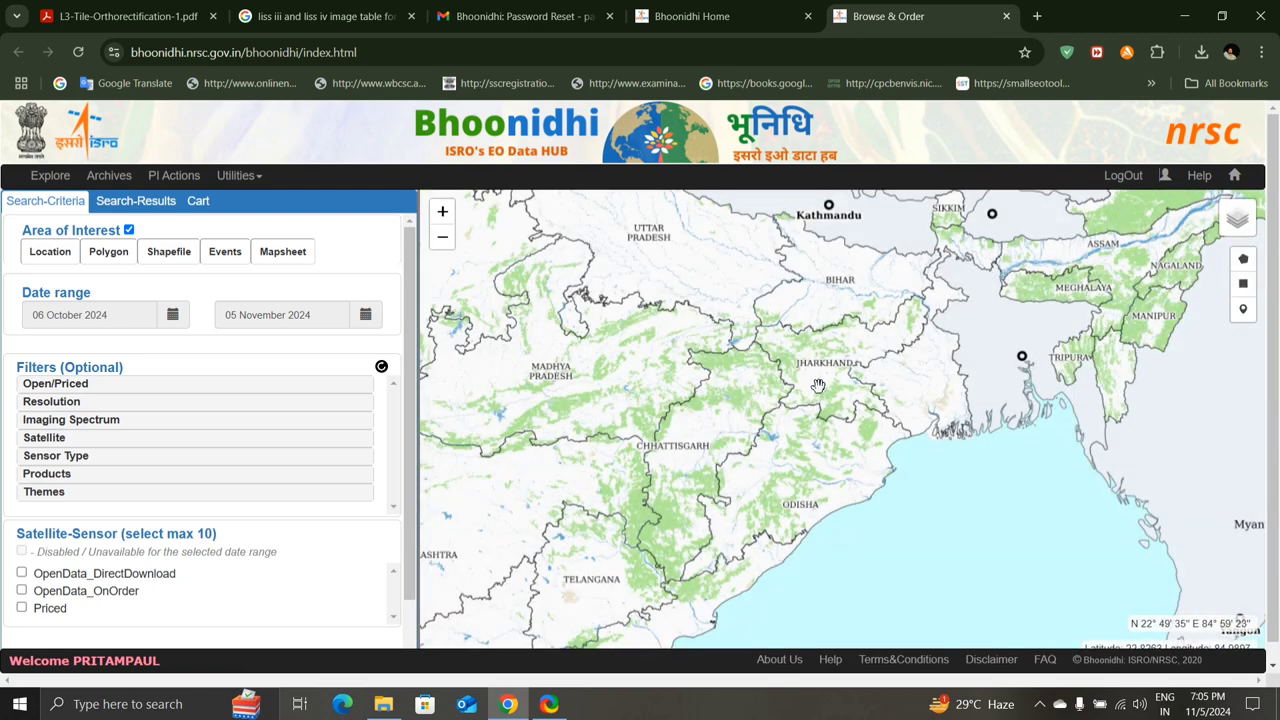
left_click_drag(818, 386, 888, 444)
scroll(765, 418, "down", 2)
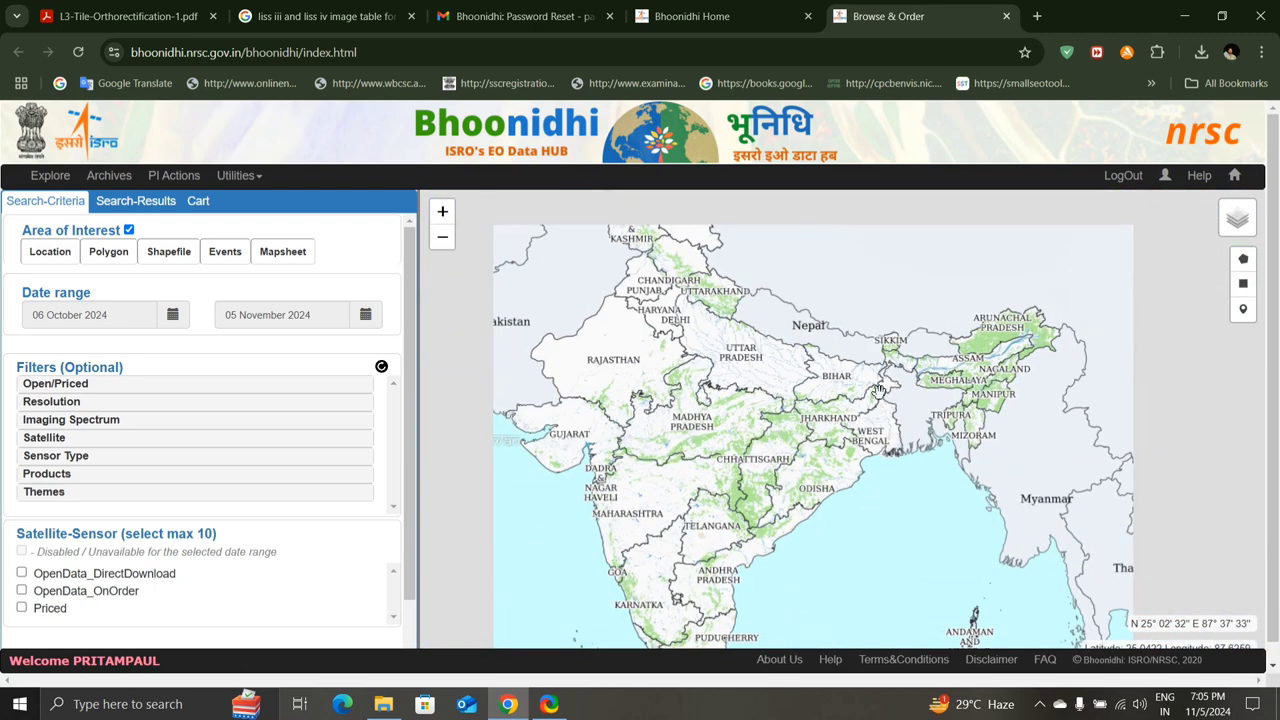
scroll(802, 409, "up", 2)
left_click_drag(862, 410, 820, 292)
scroll(832, 355, "up", 2)
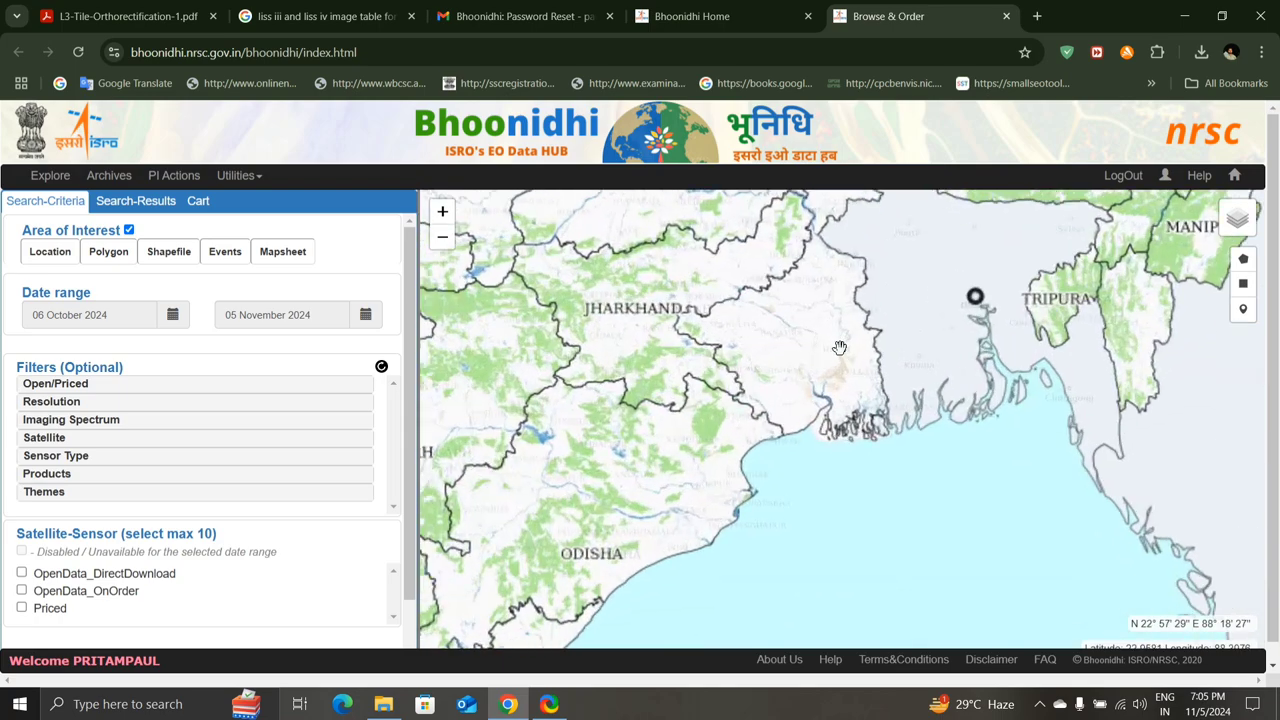
scroll(754, 287, "down", 1)
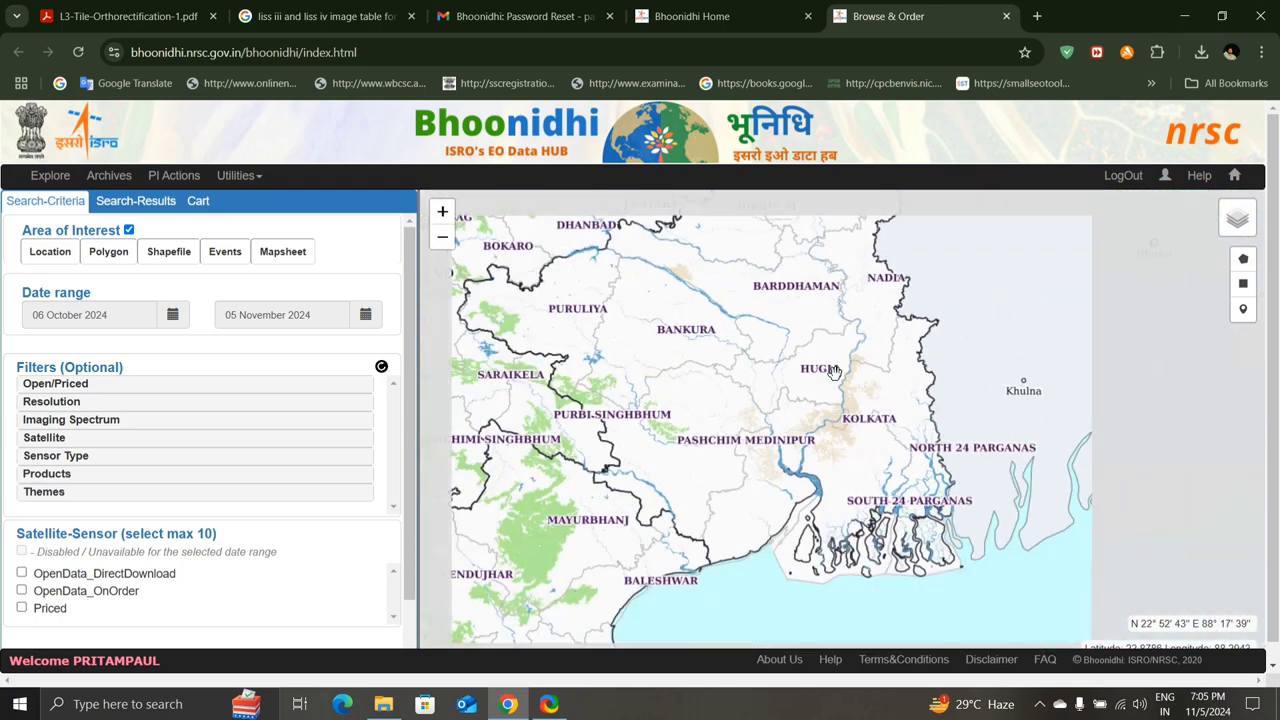
Examine the Base Admin map of West Bengal around Krishnanagar, Kalna and Burdwan, from village detail out to the neighbouring states
left_click_drag(754, 287, 839, 347)
scroll(885, 371, "up", 1)
scroll(839, 347, "up", 2)
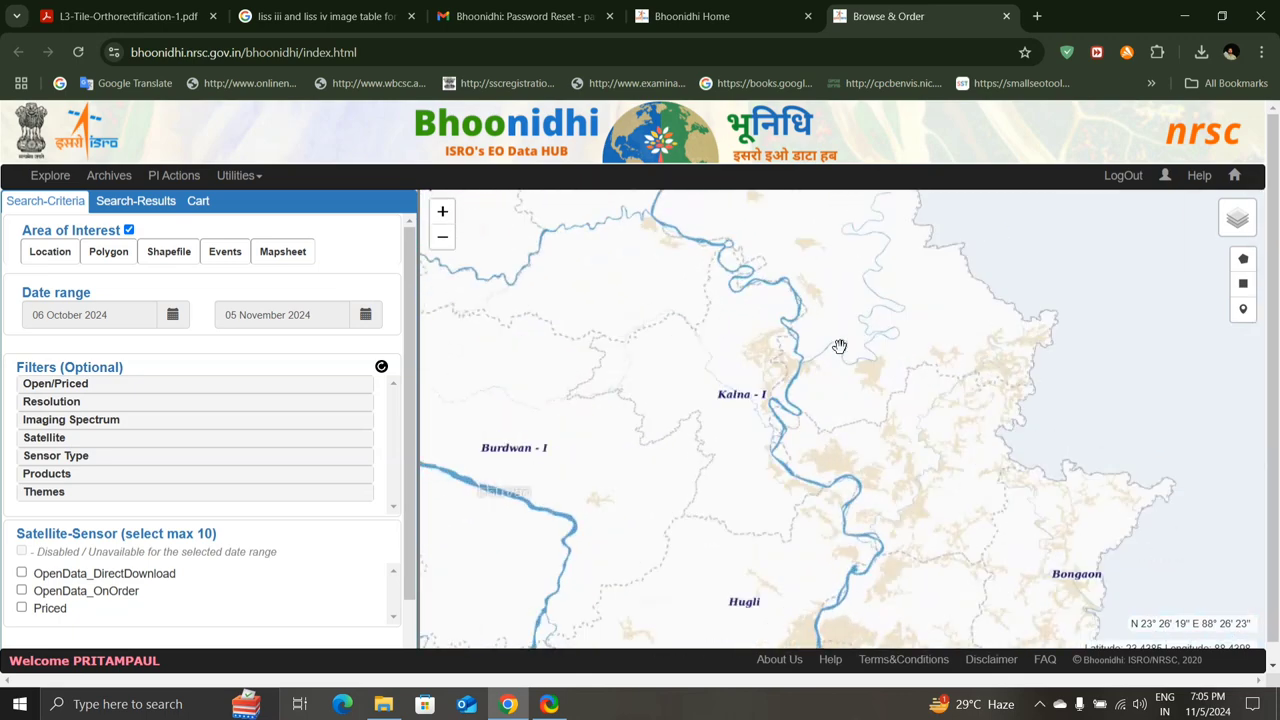
scroll(866, 376, "up", 1)
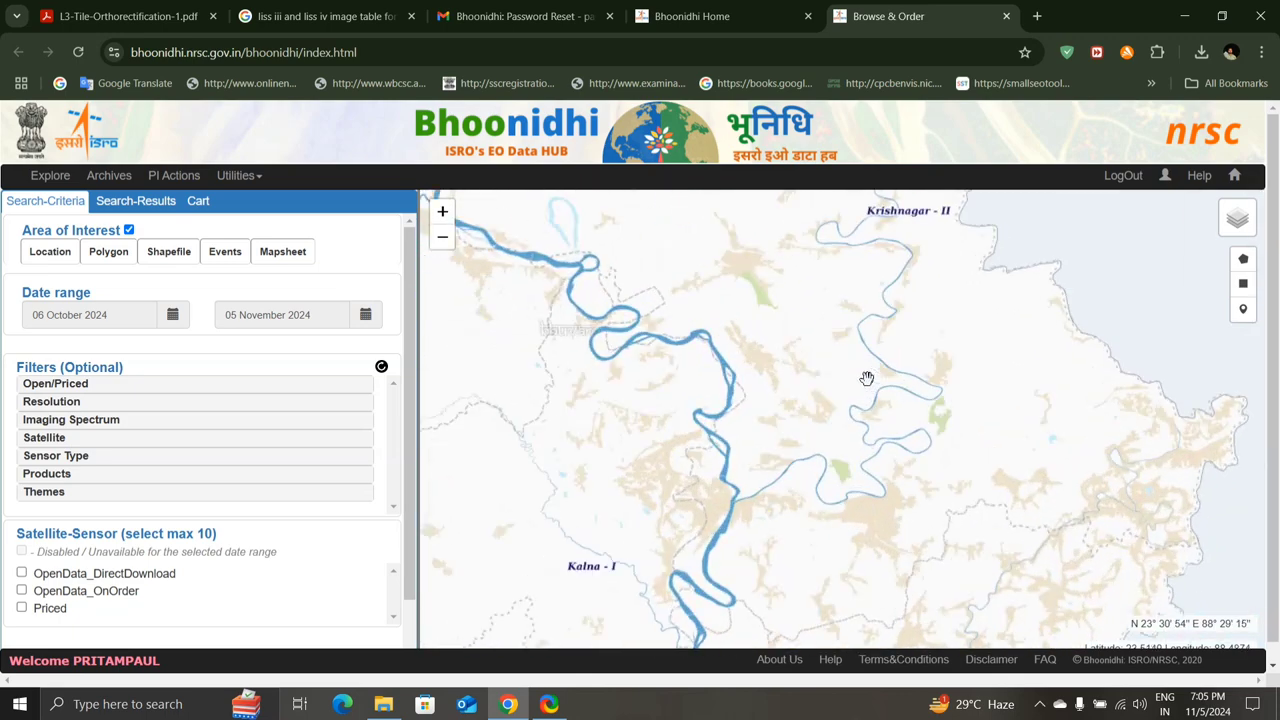
scroll(866, 378, "up", 2)
scroll(866, 378, "up", 1)
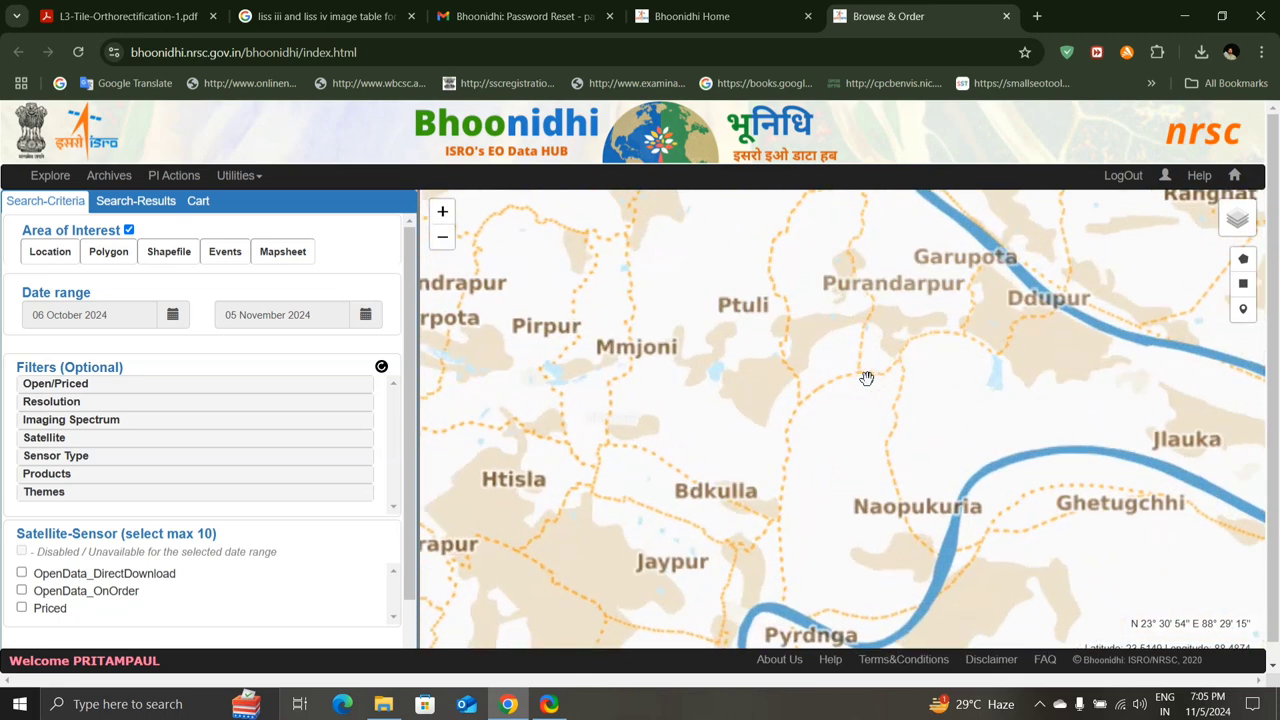
scroll(866, 374, "up", 1)
left_click_drag(926, 340, 712, 420)
scroll(712, 420, "down", 5)
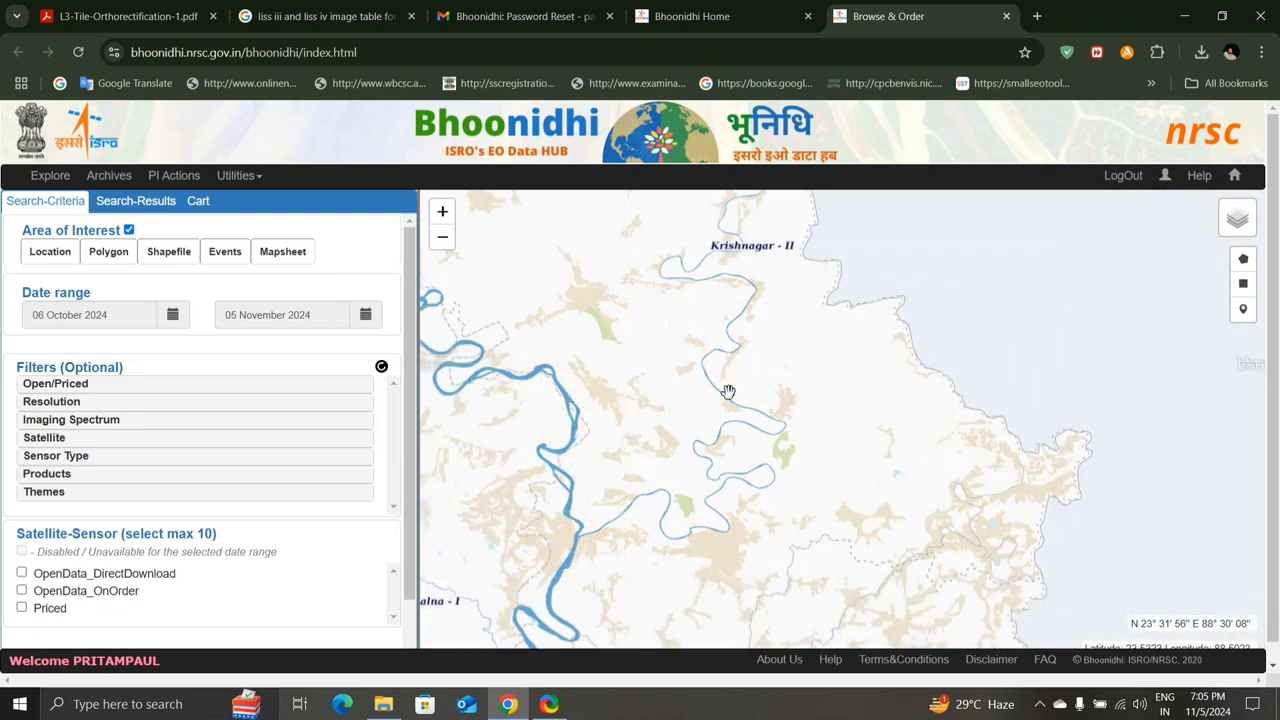
scroll(728, 391, "down", 1)
left_click_drag(728, 389, 970, 389)
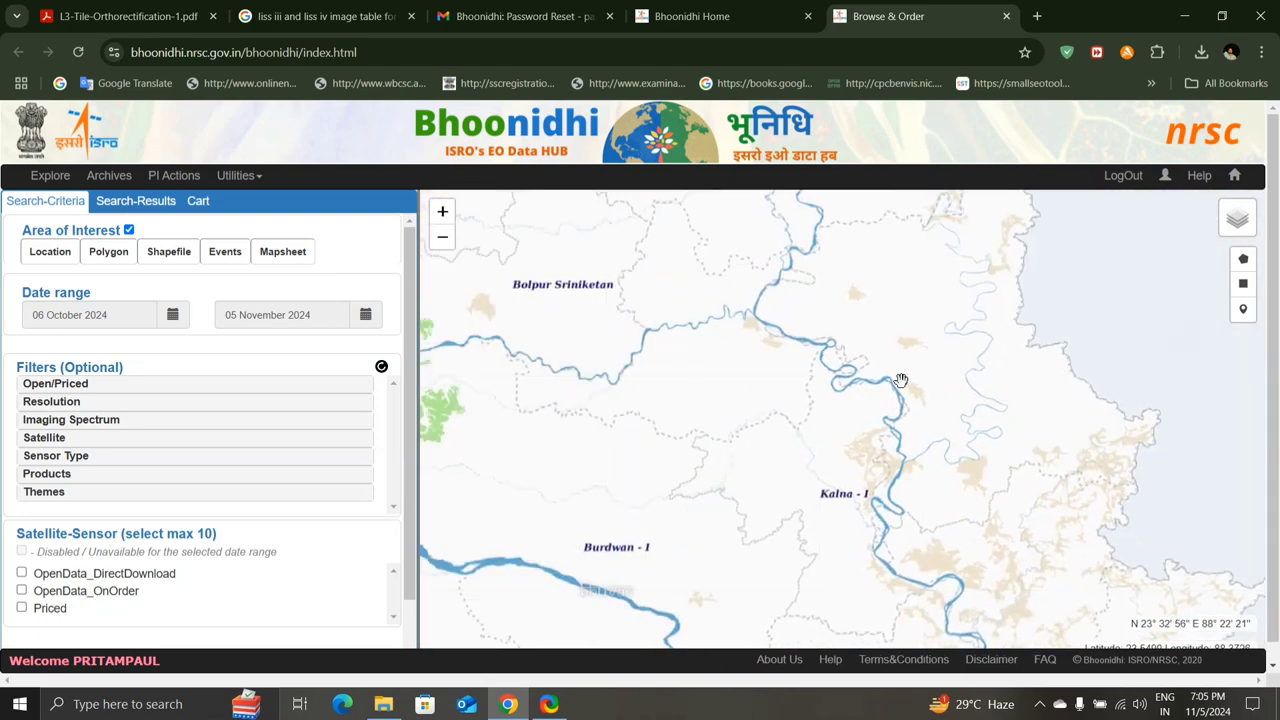
left_click_drag(816, 352, 904, 380)
scroll(904, 380, "down", 3)
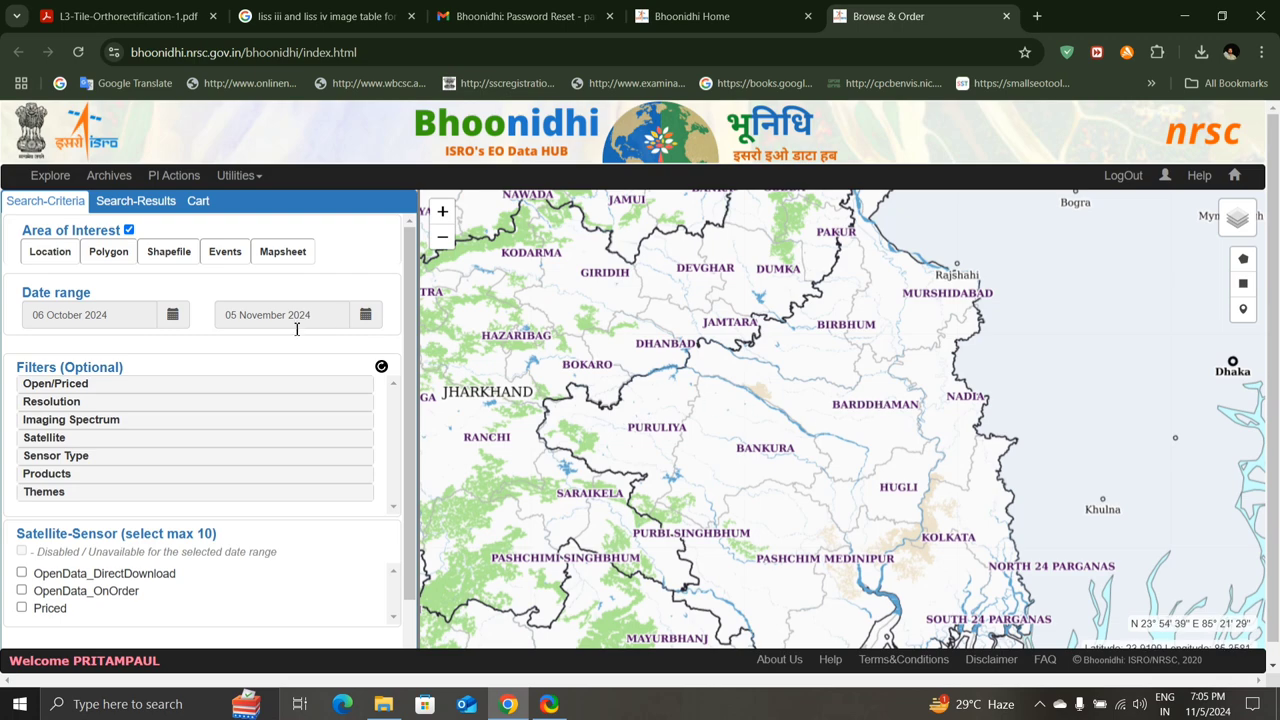
scroll(817, 389, "down", 1)
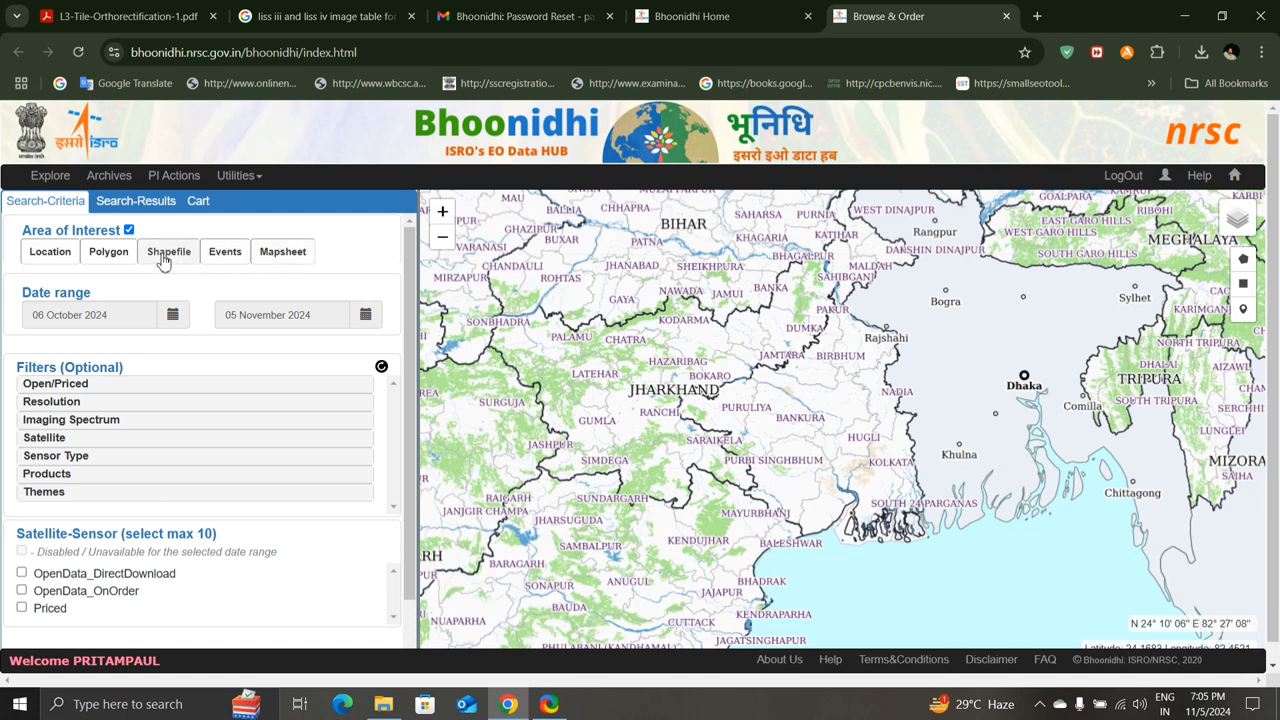
Define the area of interest by location as Krishnanagar, West Bengal, India and plot its 10 km box on the map
left_click(64, 253)
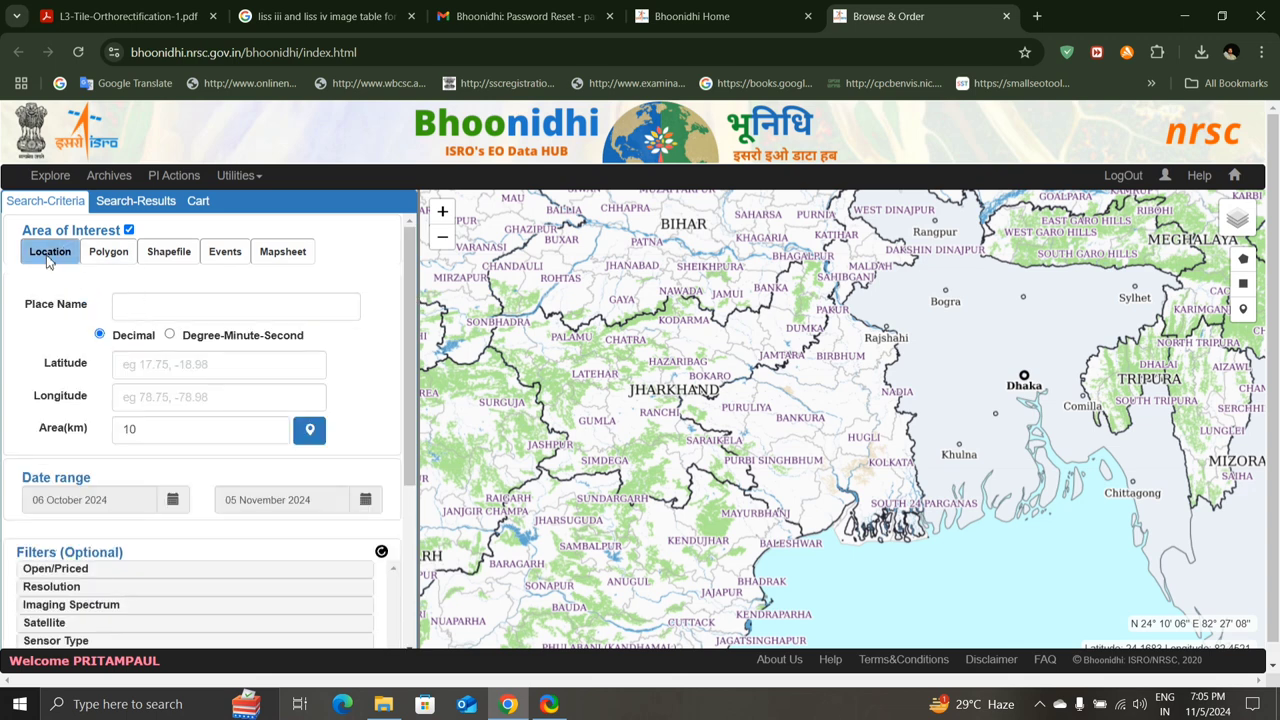
left_click(126, 301)
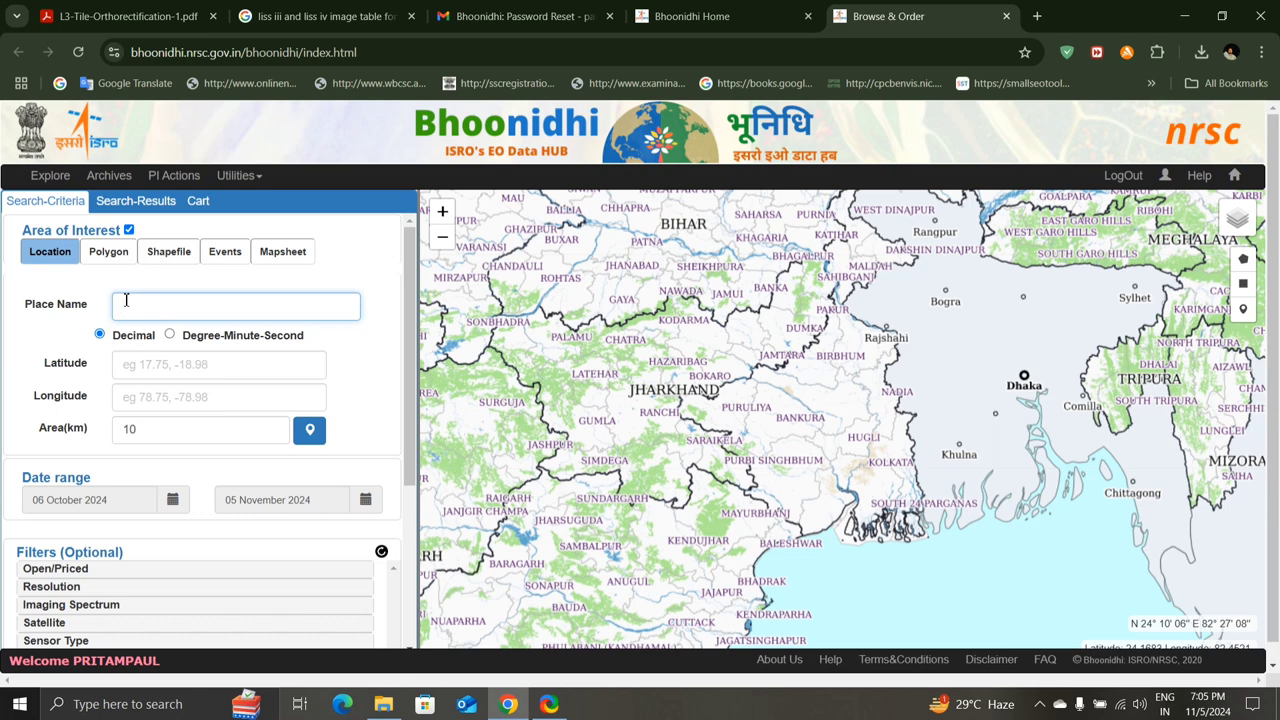
type("KRISHNA")
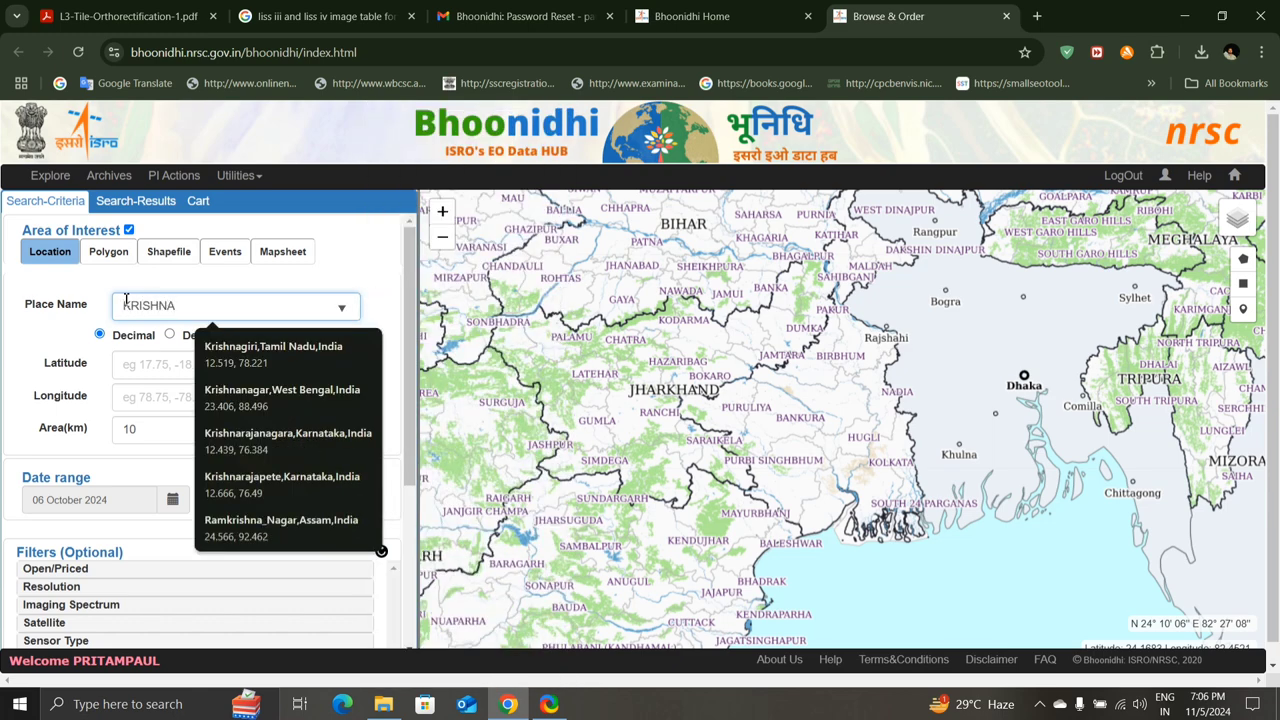
left_click(253, 406)
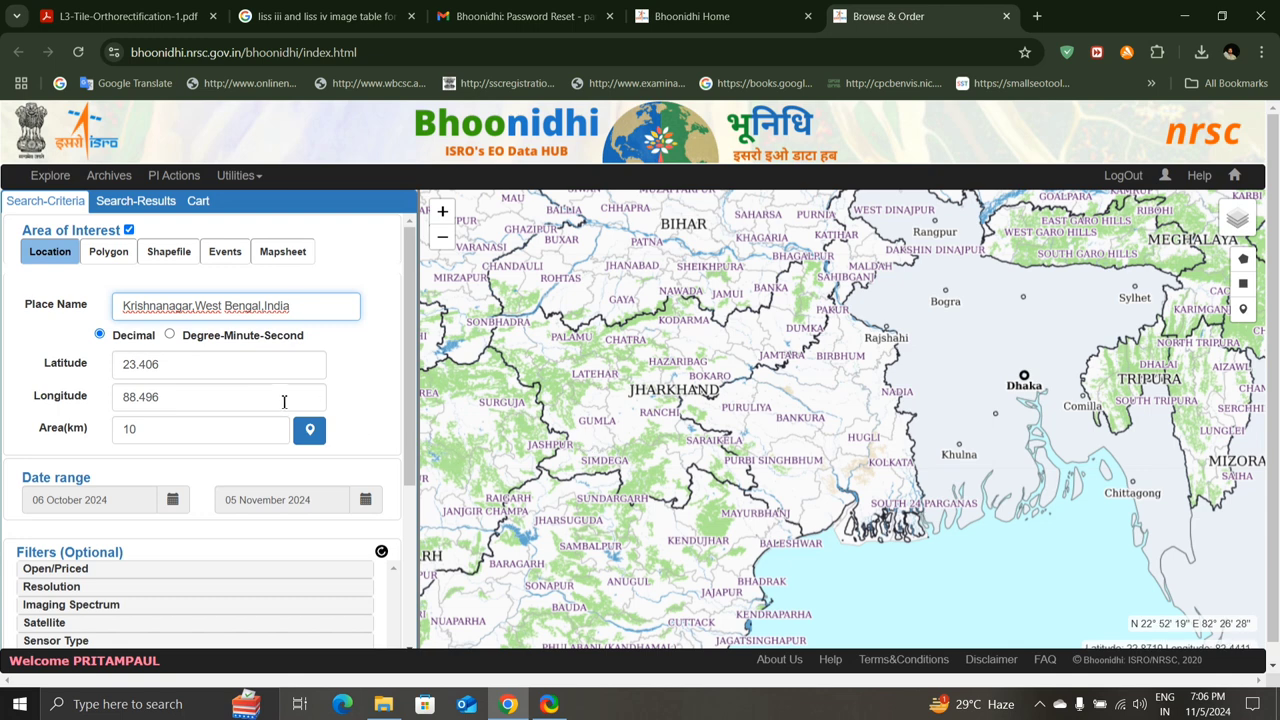
left_click(311, 438)
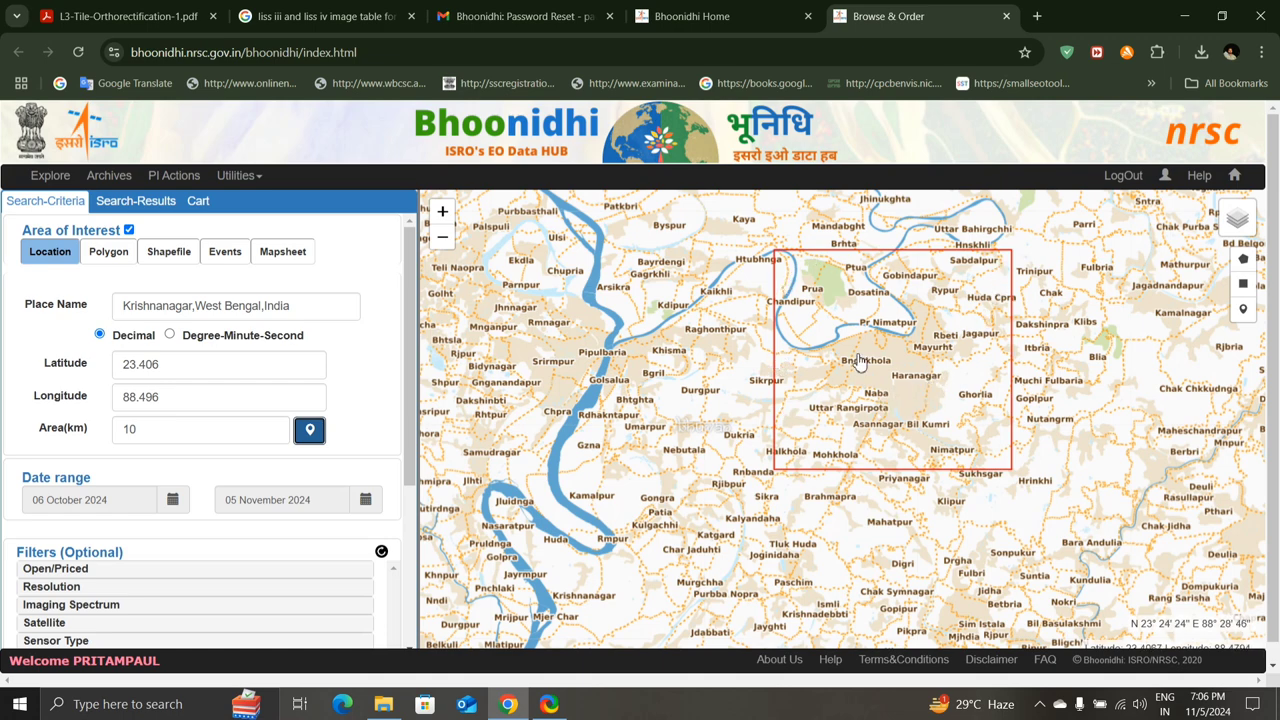
left_click_drag(895, 320, 855, 340)
scroll(855, 342, "up", 1)
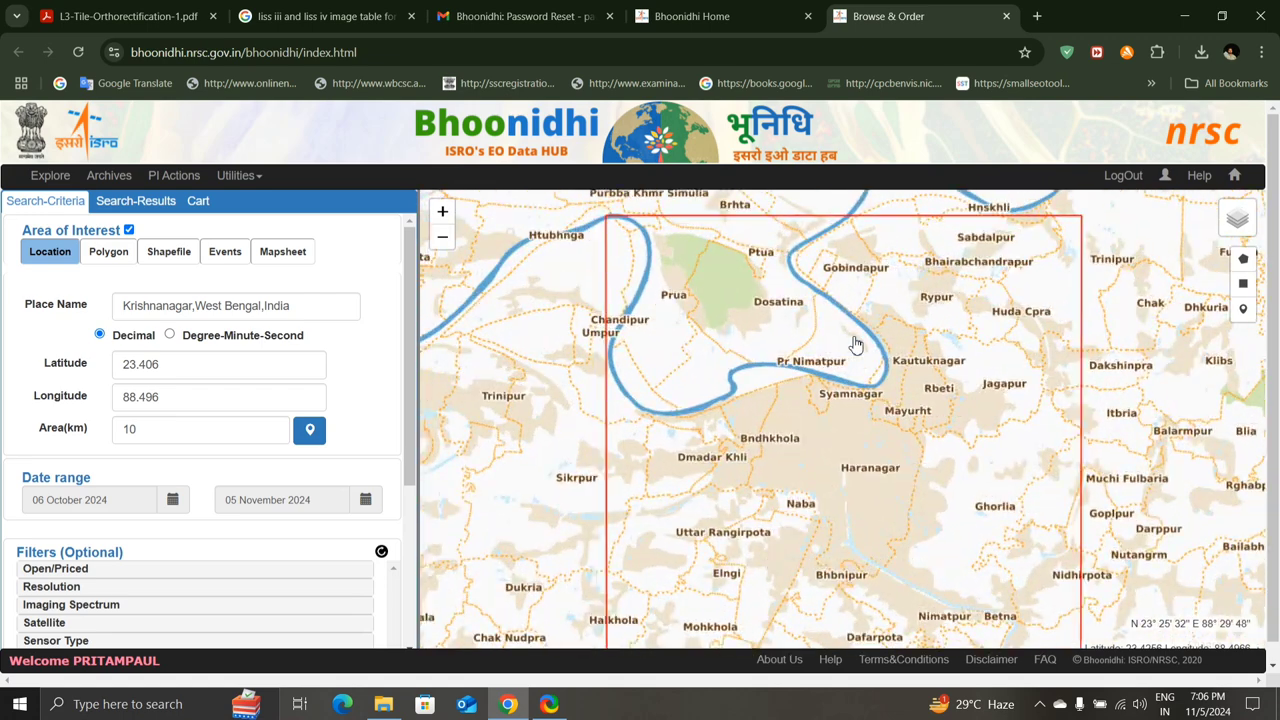
scroll(840, 365, "down", 1)
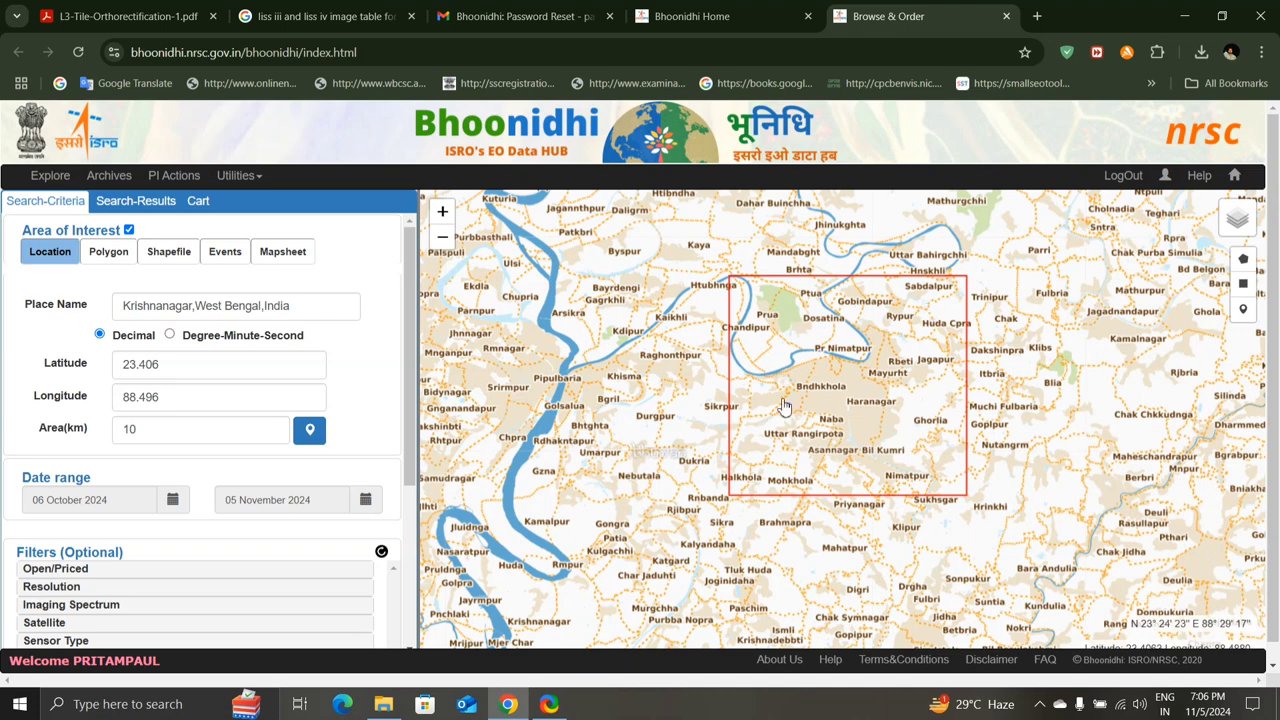
Try area sizes of 50 km and 5 km around Krishnanagar and compare the plotted boxes on the map
left_click_drag(157, 437, 127, 437)
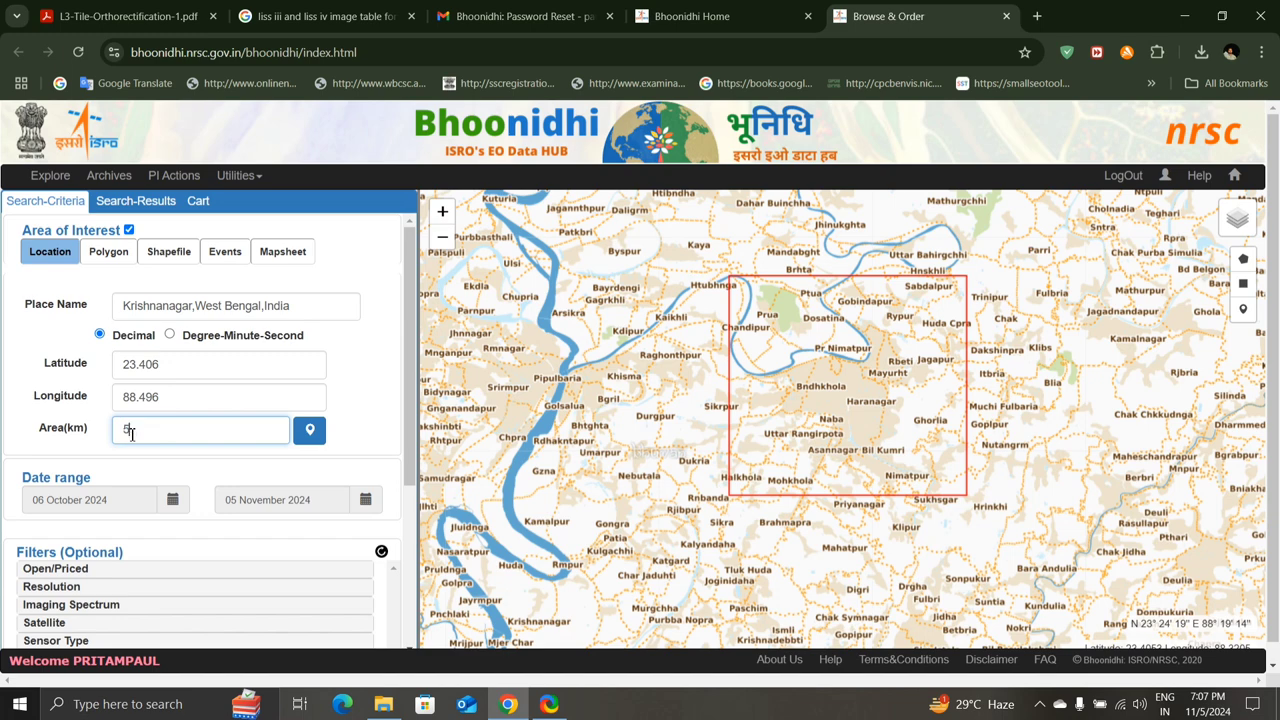
left_click(307, 434)
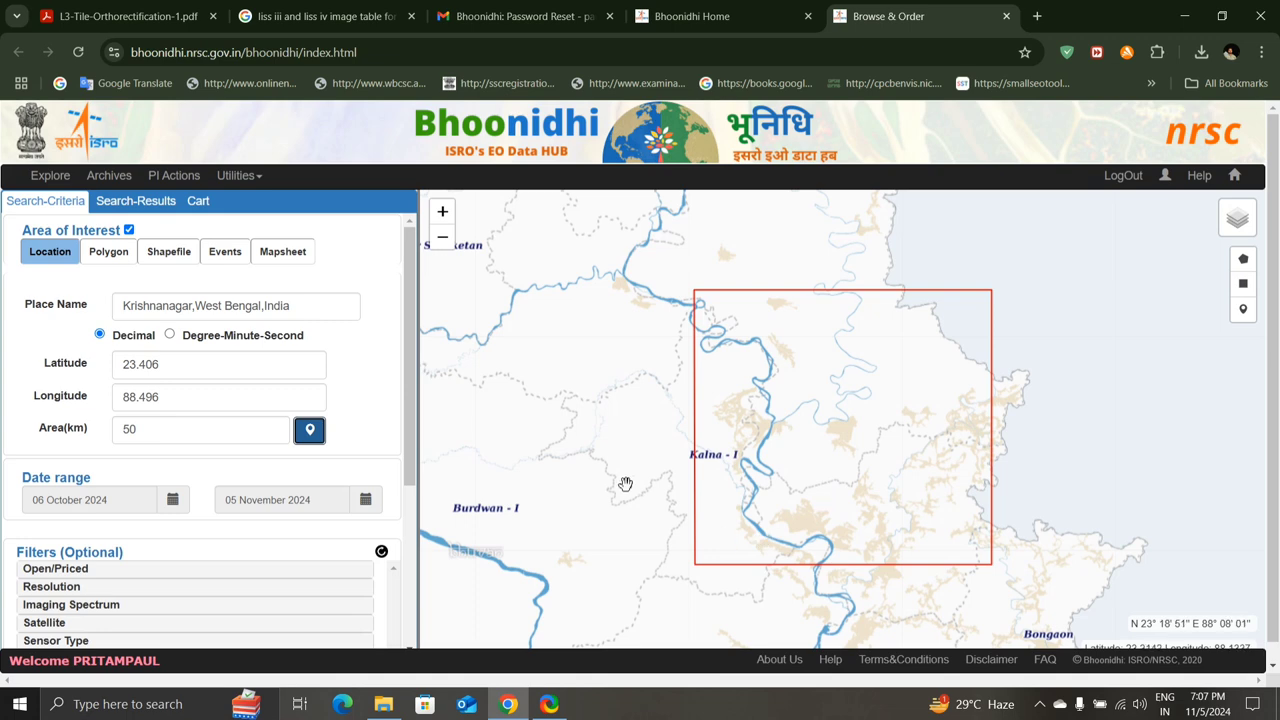
double_click(118, 437)
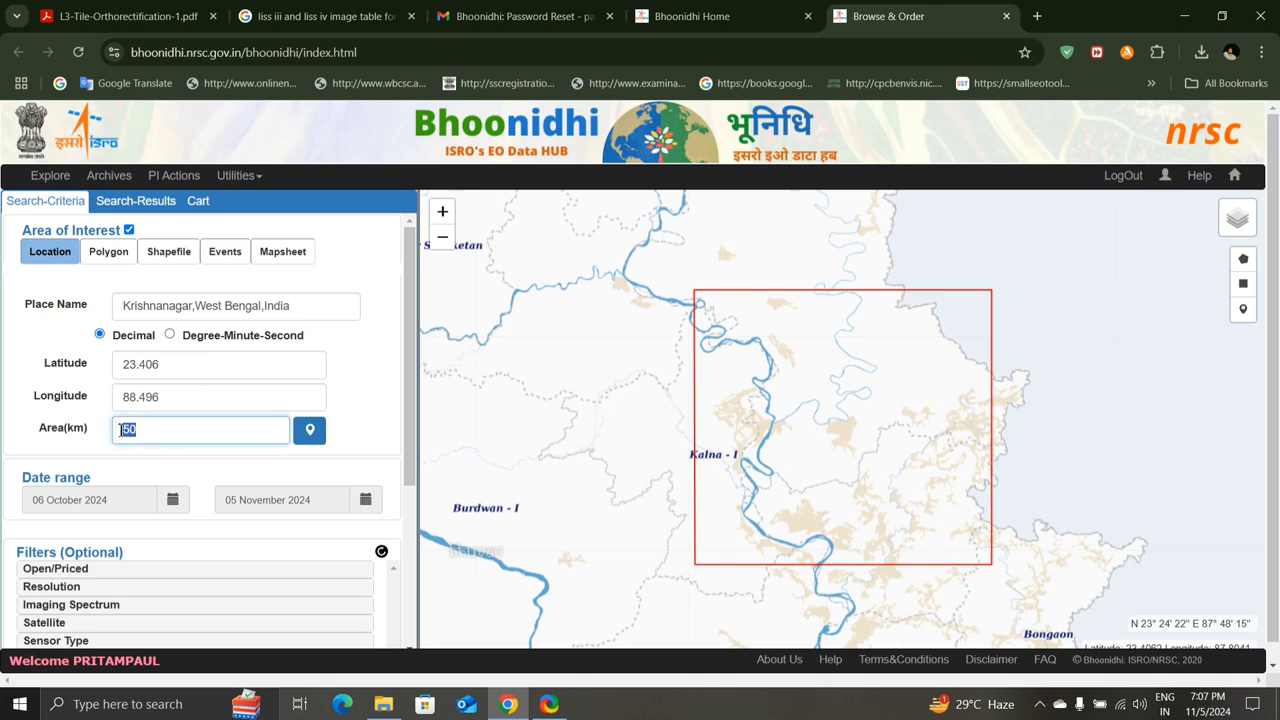
left_click(310, 432)
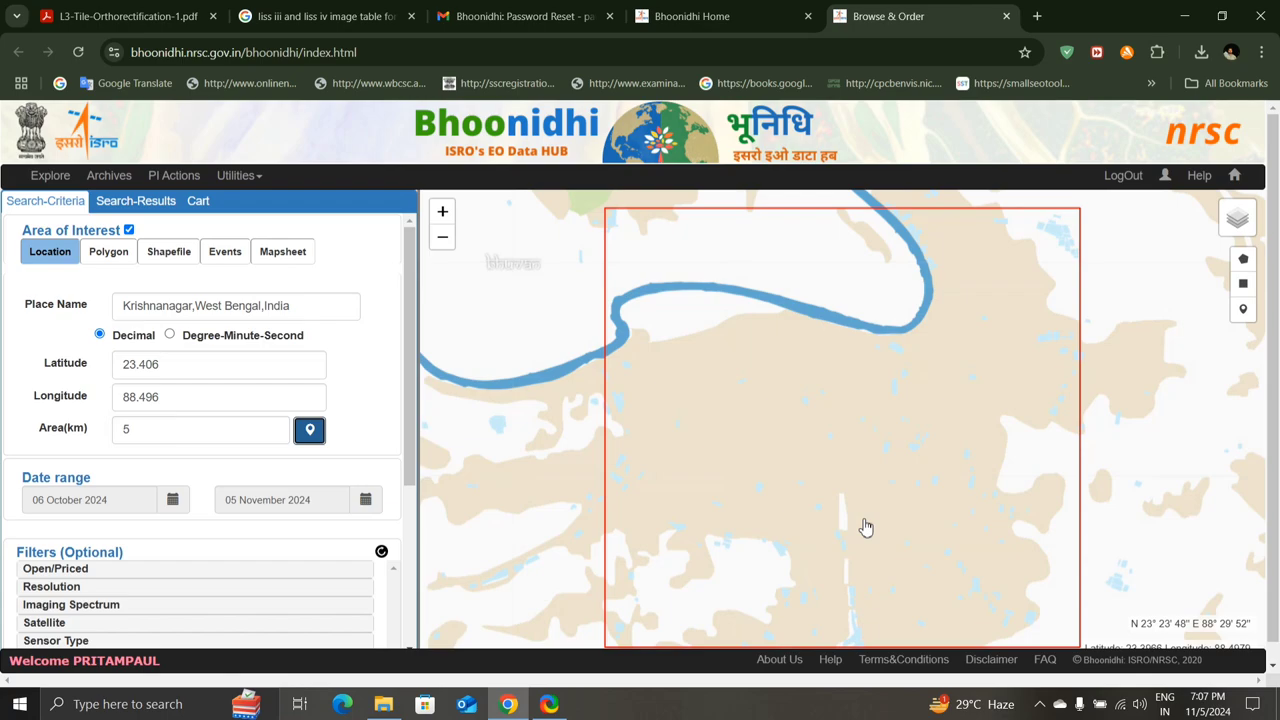
scroll(866, 527, "down", 1)
scroll(866, 527, "down", 1)
left_click_drag(866, 527, 808, 457)
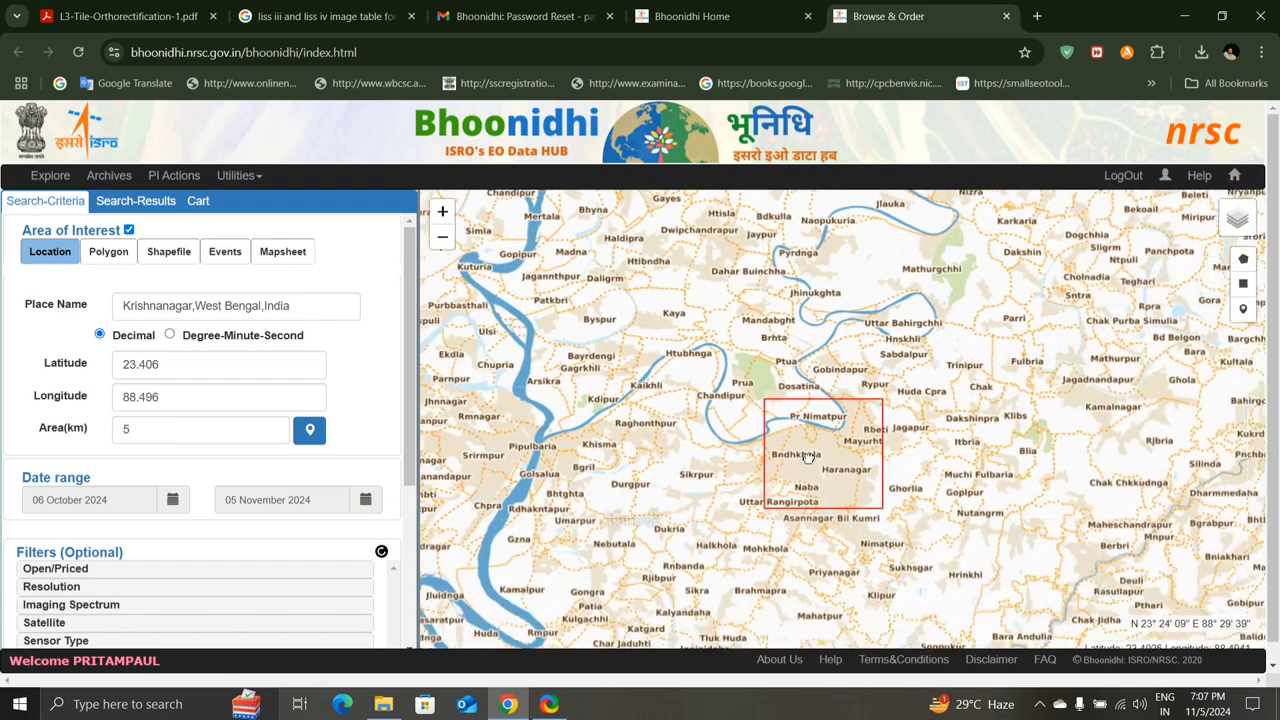
scroll(789, 449, "up", 1)
scroll(786, 450, "up", 1)
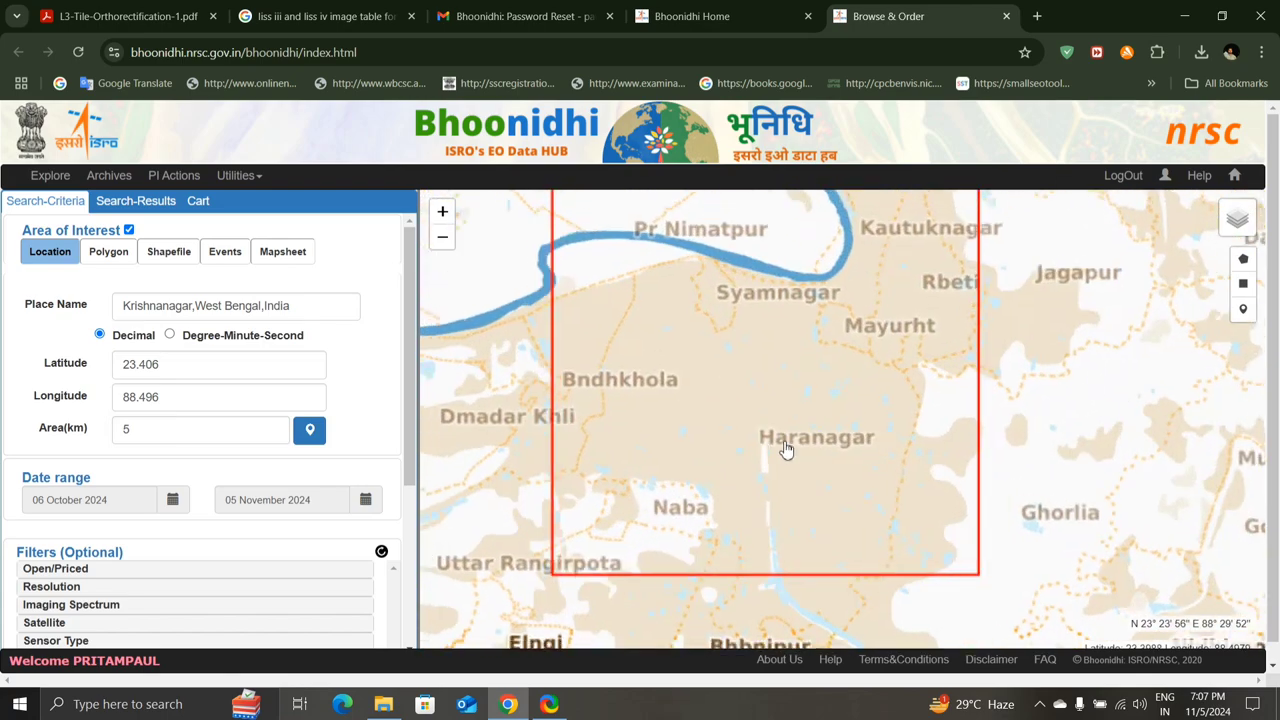
scroll(758, 449, "down", 1)
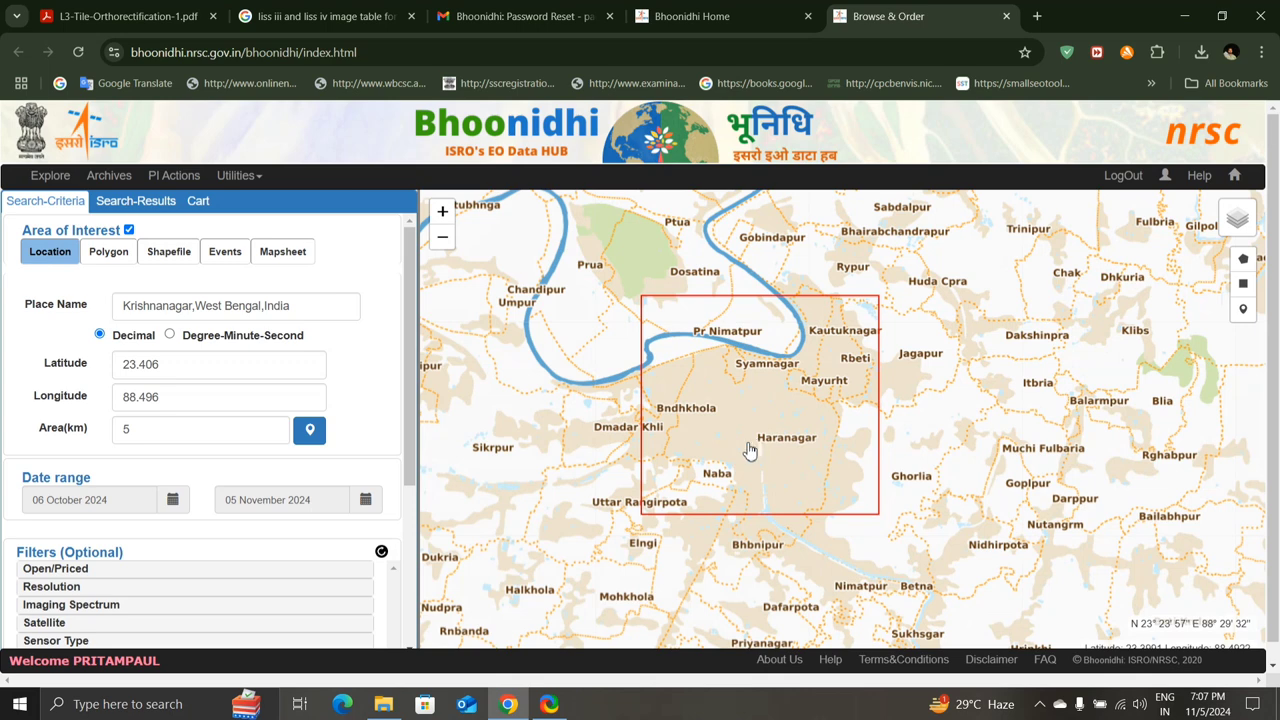
Plot a 3 km area around Krishnanagar and switch the base map to Satellite
left_click(189, 433)
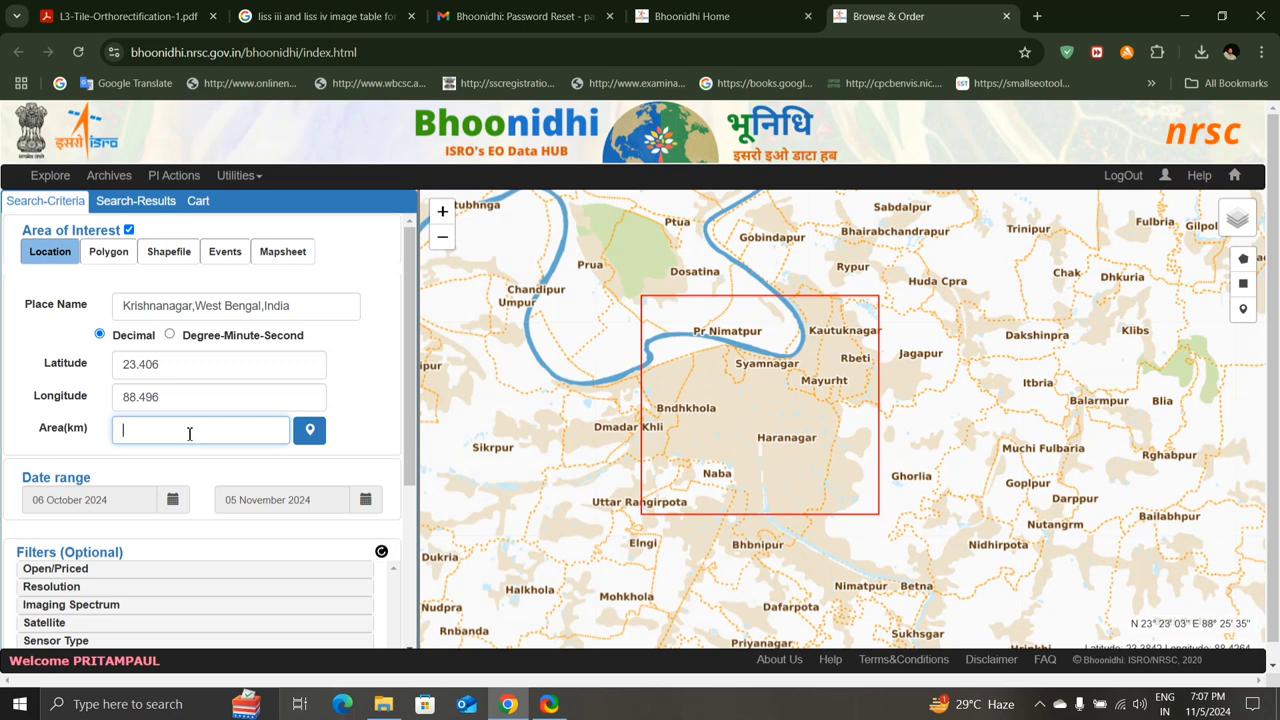
left_click(309, 430)
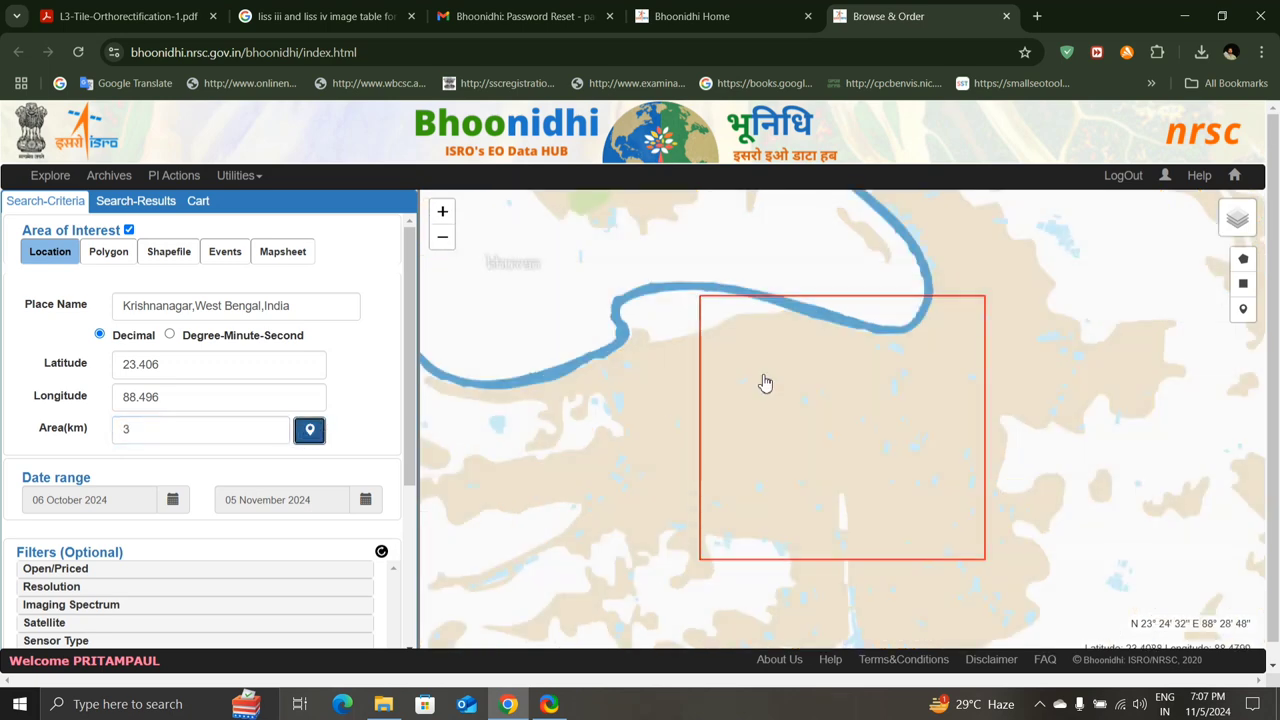
mouse_move(1238, 230)
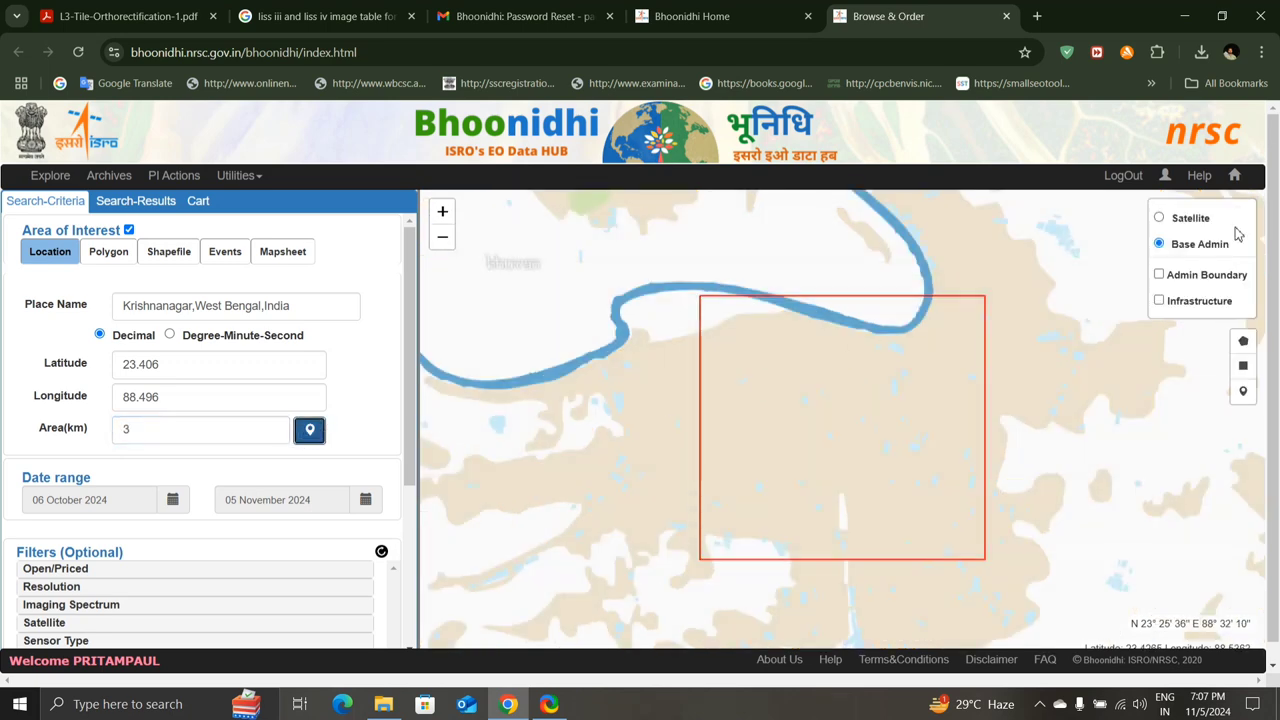
left_click(1160, 218)
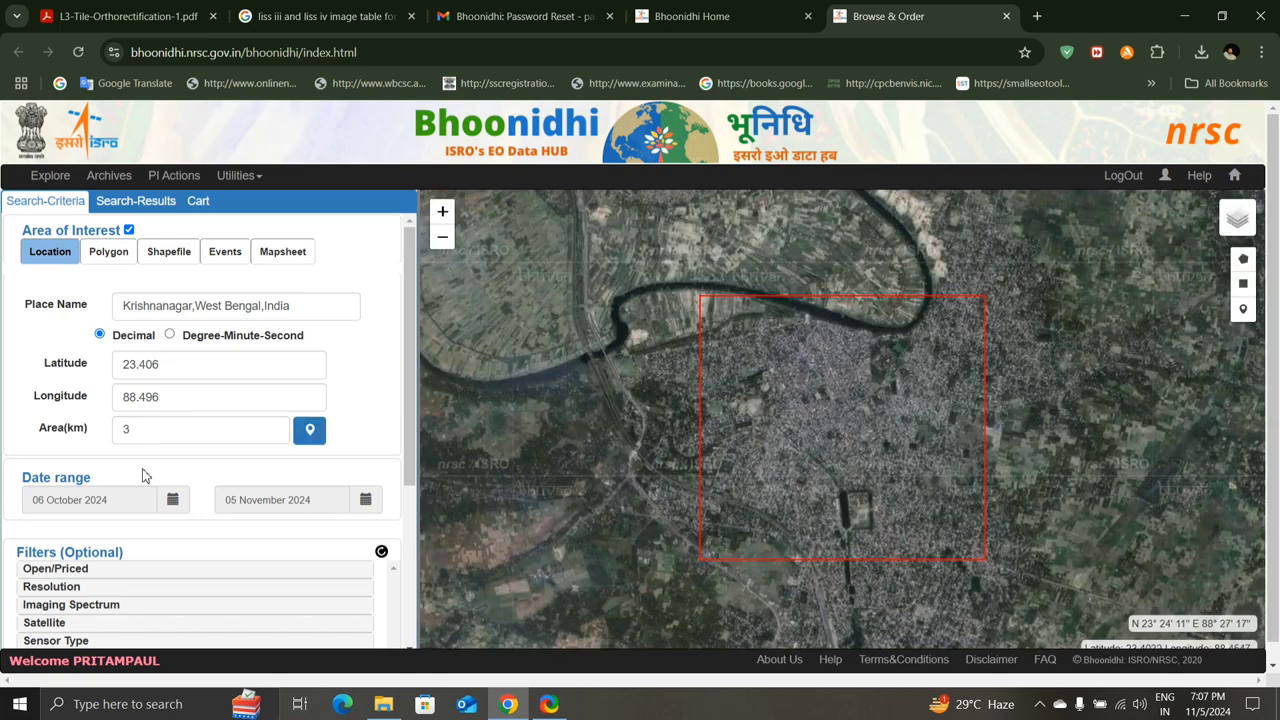
Set the Krishnanagar area to 1 km and plot it on the satellite map
left_click(140, 430)
key("BackSpace")
type("1")
left_click(309, 430)
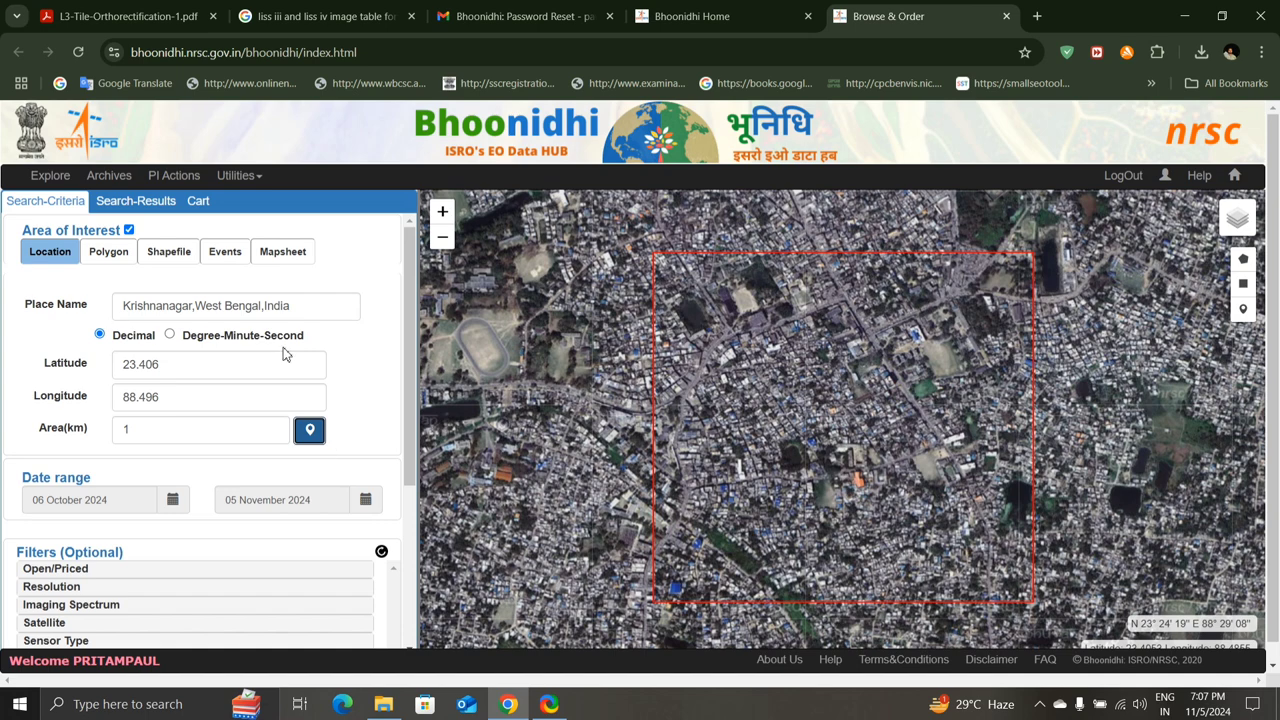
Set the area around Krishnanagar to 10 km and plot its box on the map
left_click_drag(167, 426, 123, 432)
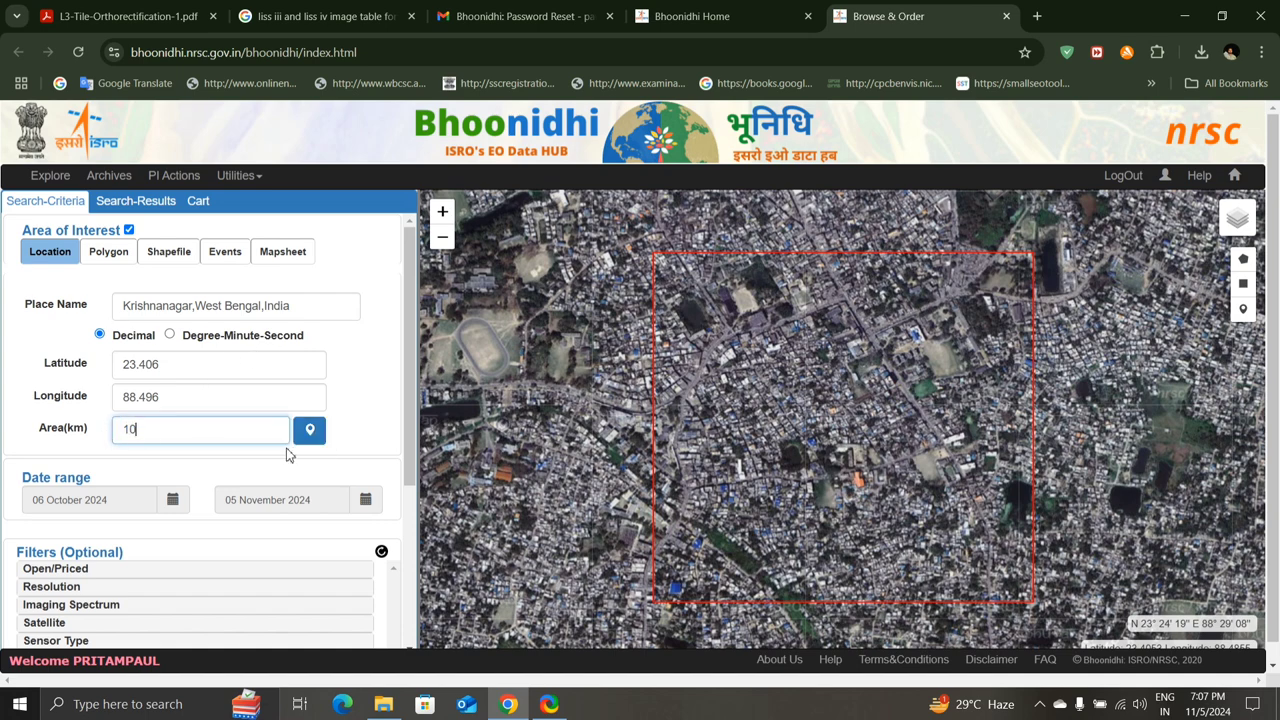
left_click(309, 430)
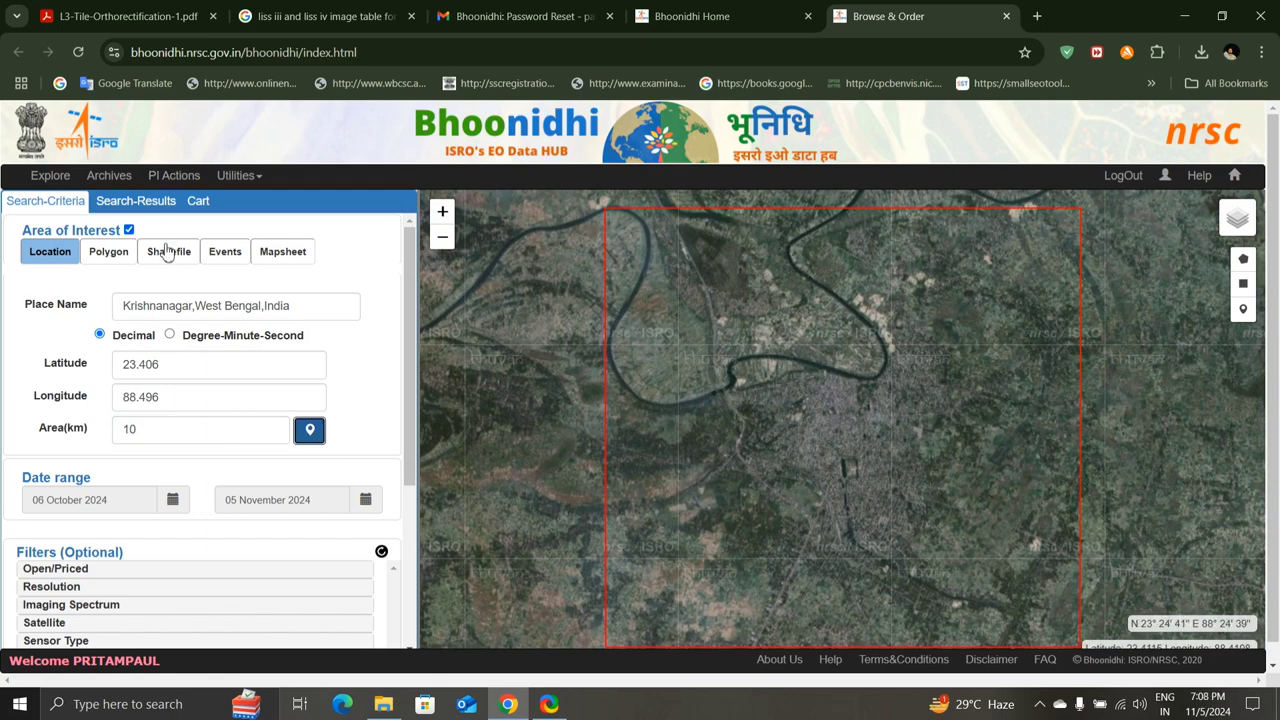
scroll(721, 480, "down", 1)
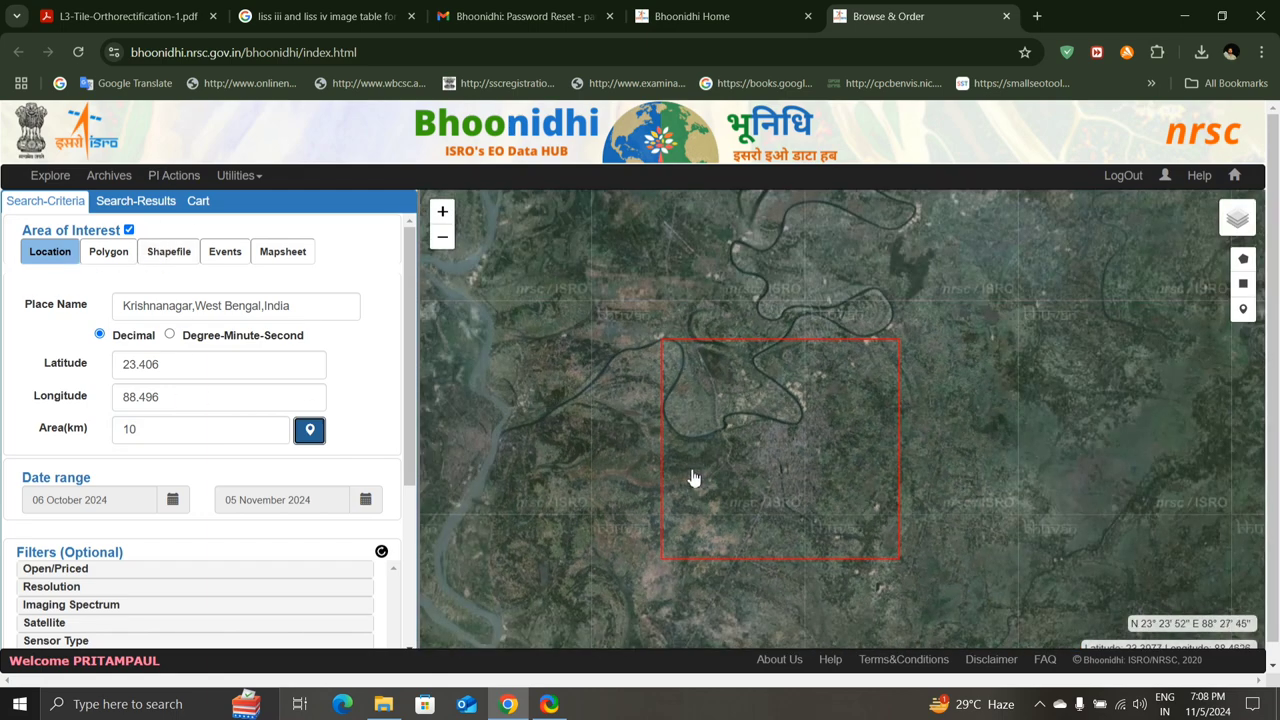
Switch the area of interest to Polygon and draw a closed four-sided polygon over the river bend northwest of Krishnanagar
left_click(115, 260)
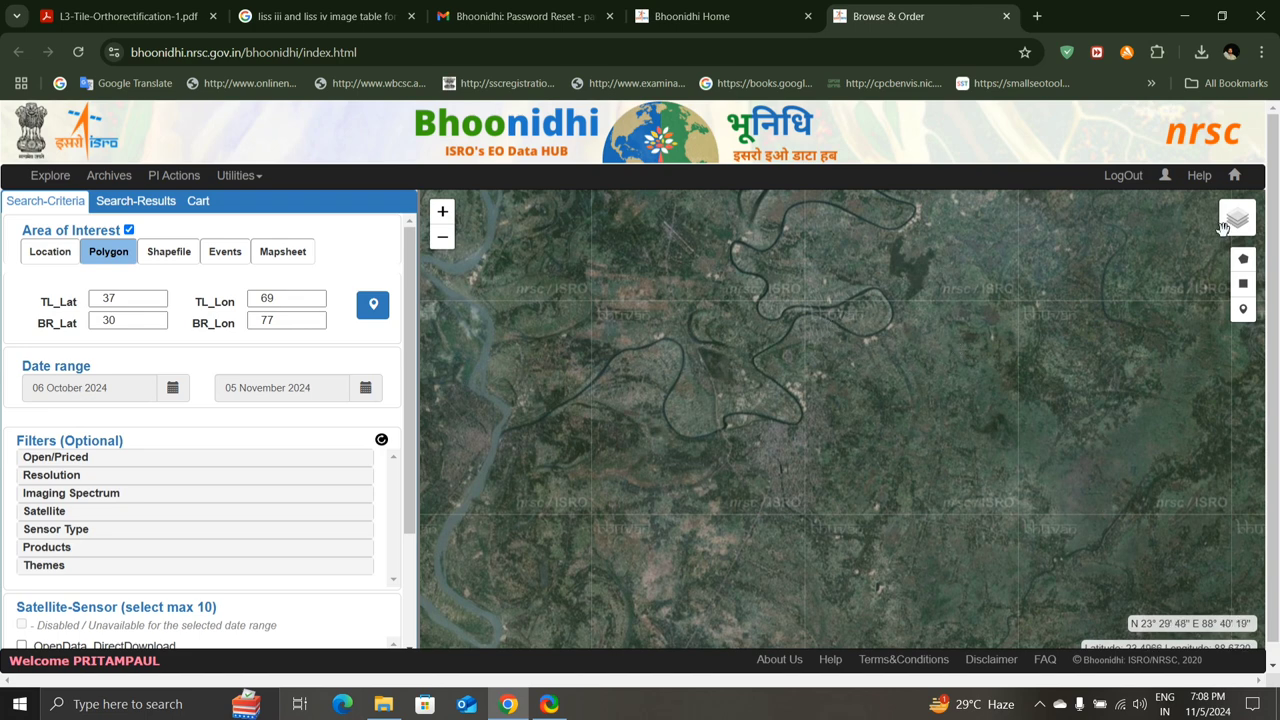
mouse_move(1232, 226)
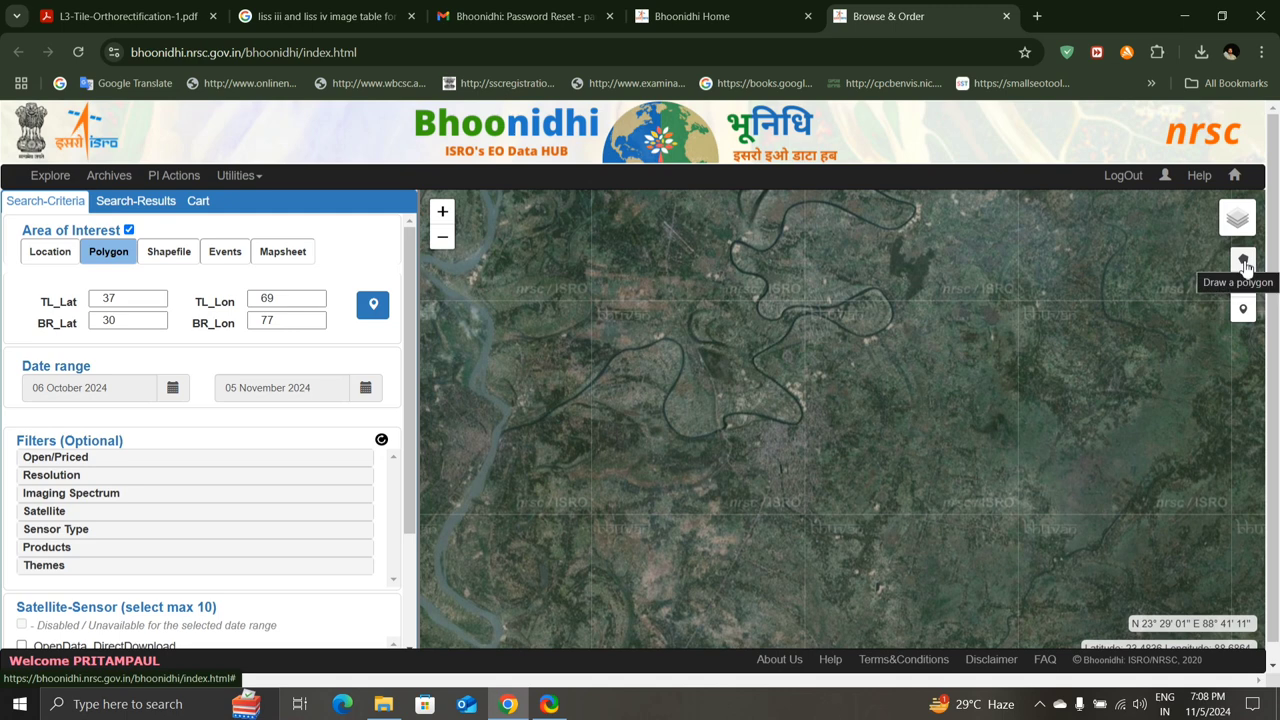
left_click(1244, 262)
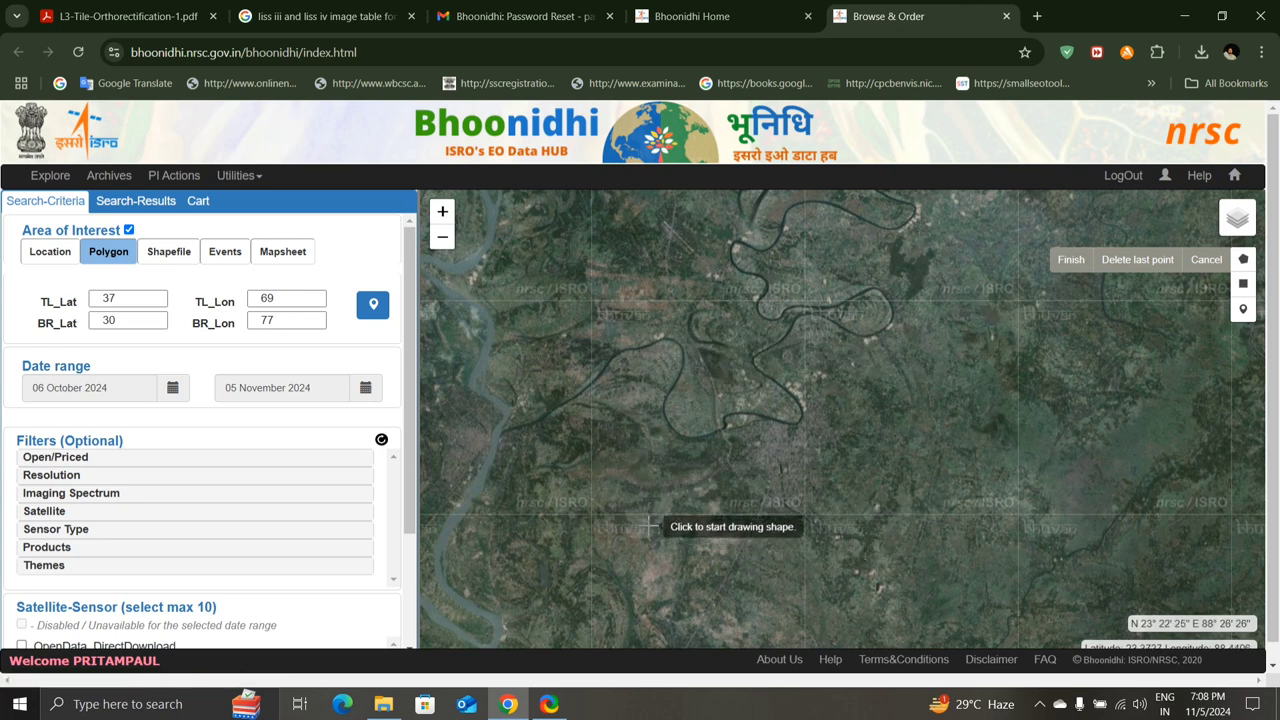
left_click(613, 476)
left_click(626, 326)
left_click(790, 326)
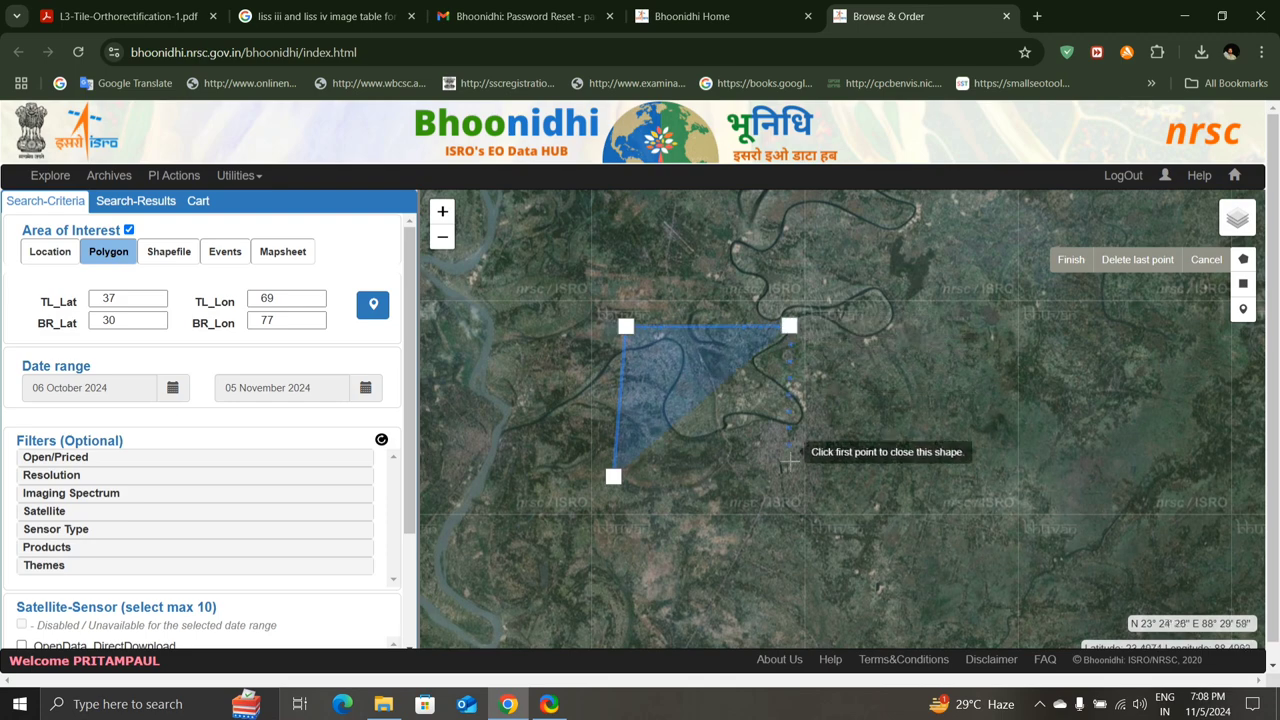
left_click(784, 471)
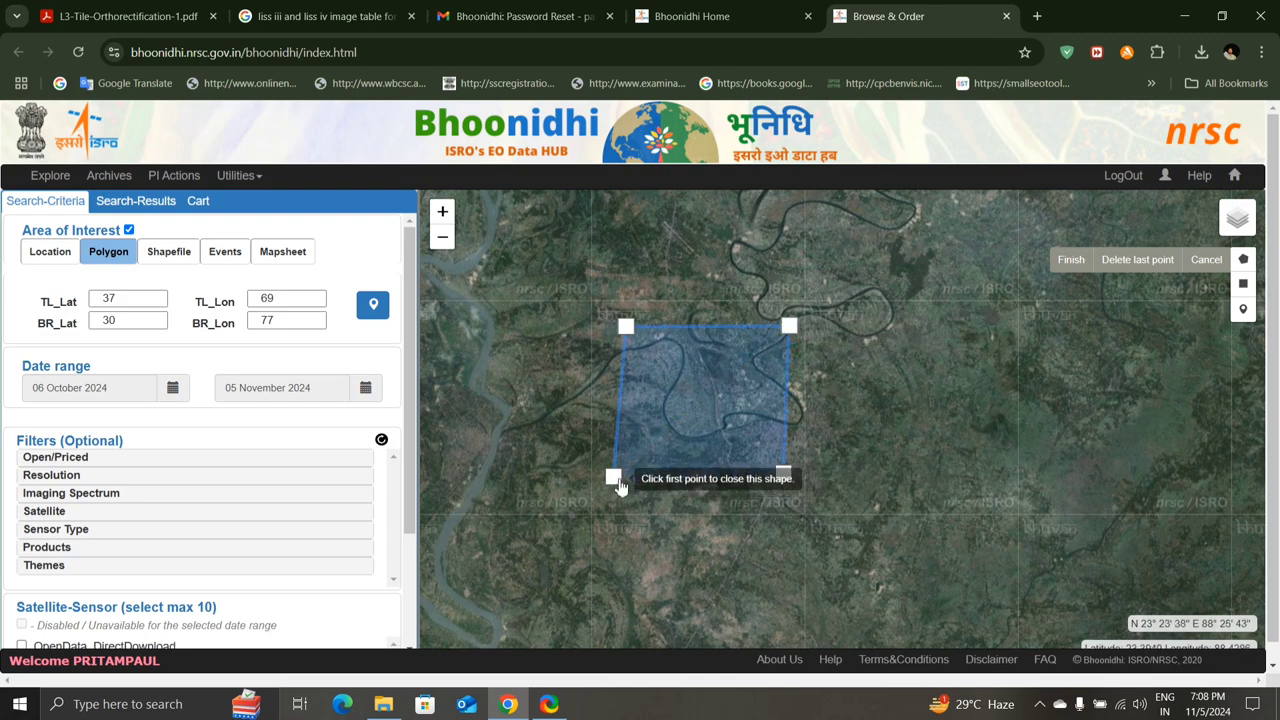
left_click(616, 478)
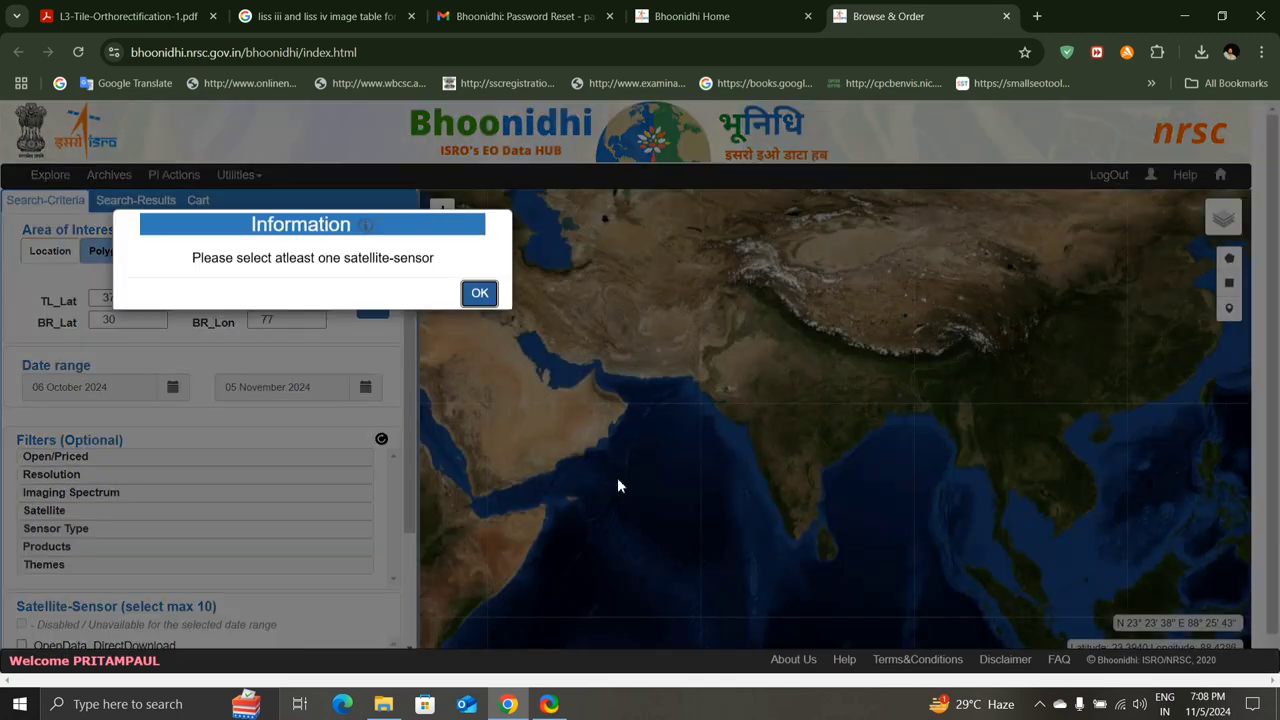
Dismiss the notice and draw a rectangular area of interest around the river bend northwest of Krishnanagar, replacing the polygon
left_click(479, 294)
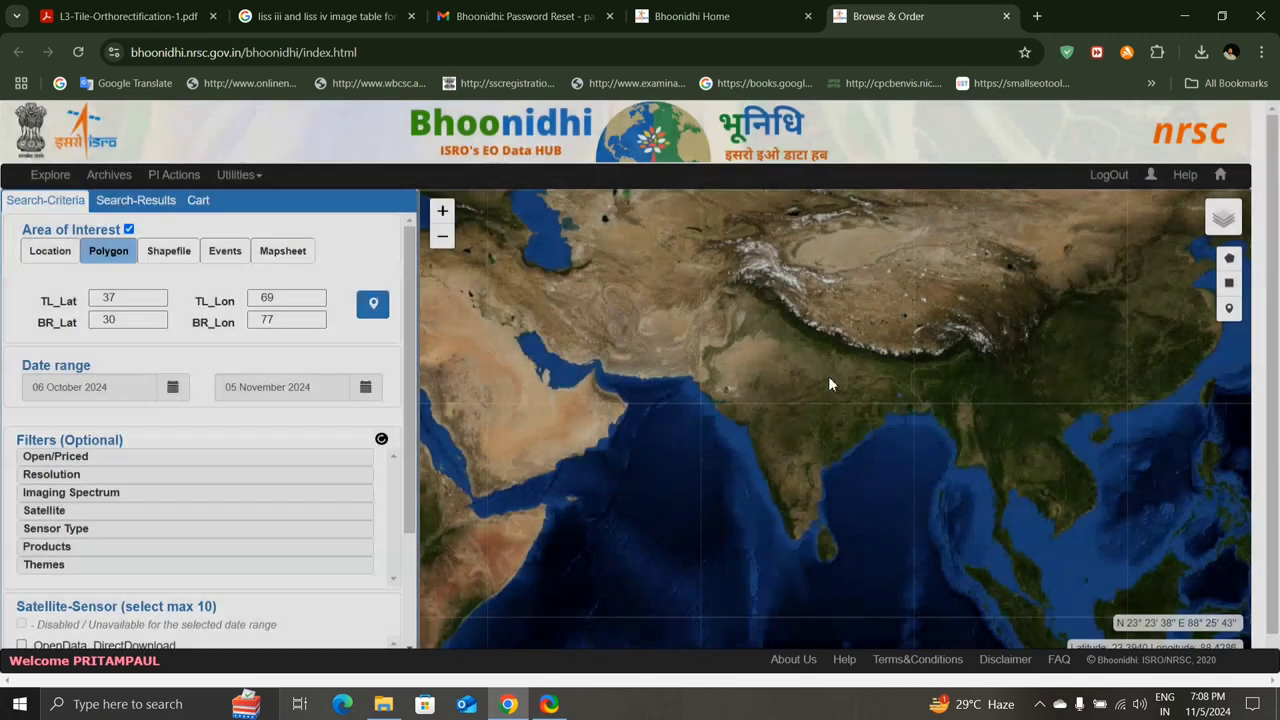
scroll(908, 391, "up", 5)
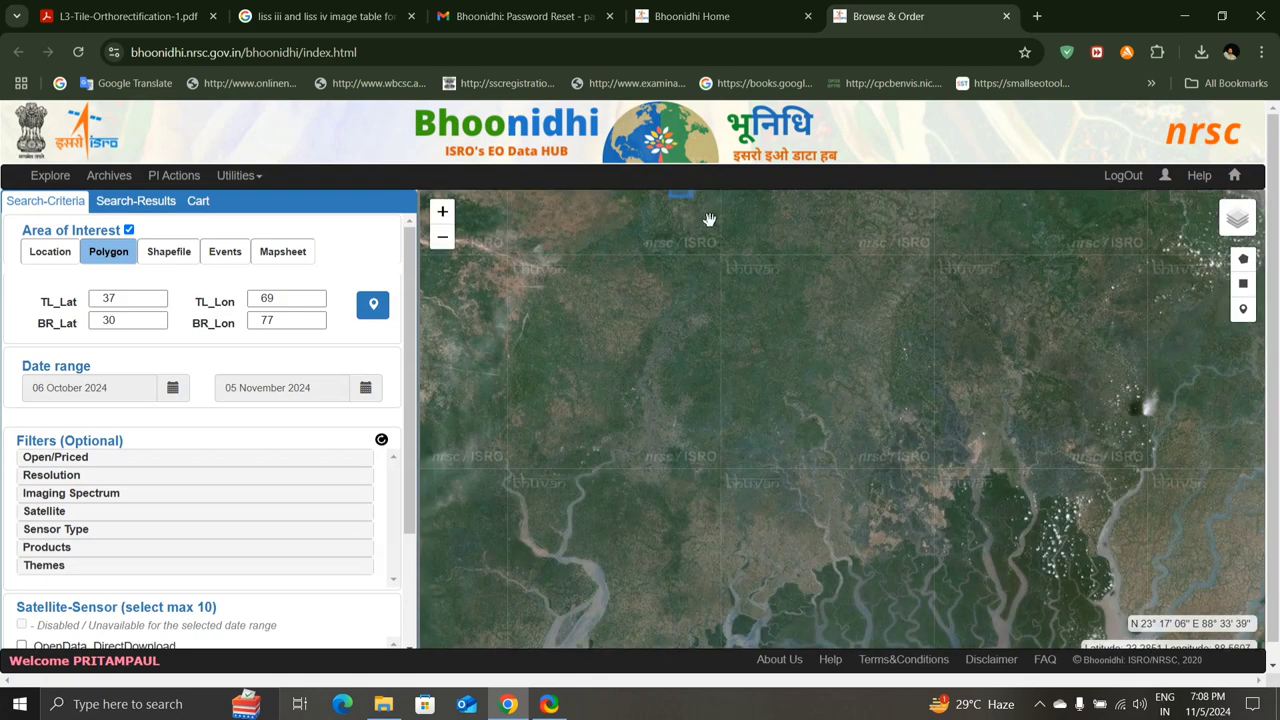
left_click_drag(731, 429, 728, 515)
scroll(689, 371, "up", 2)
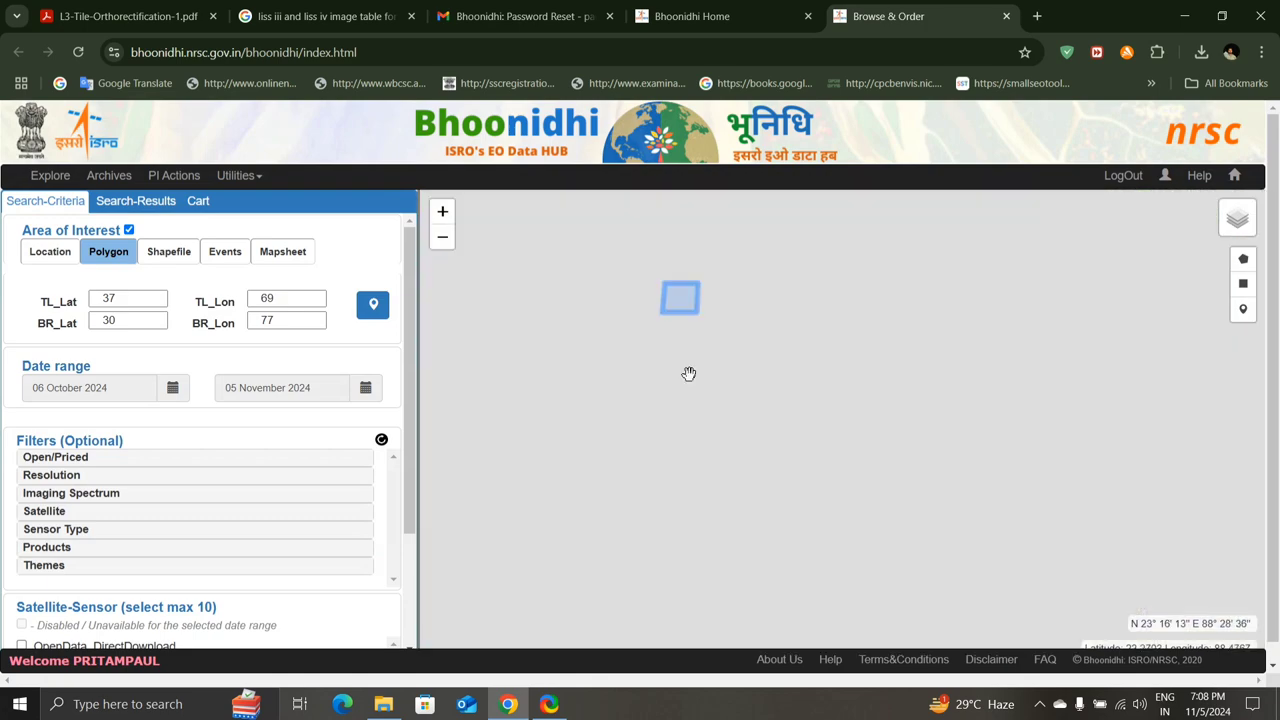
left_click_drag(691, 280, 726, 457)
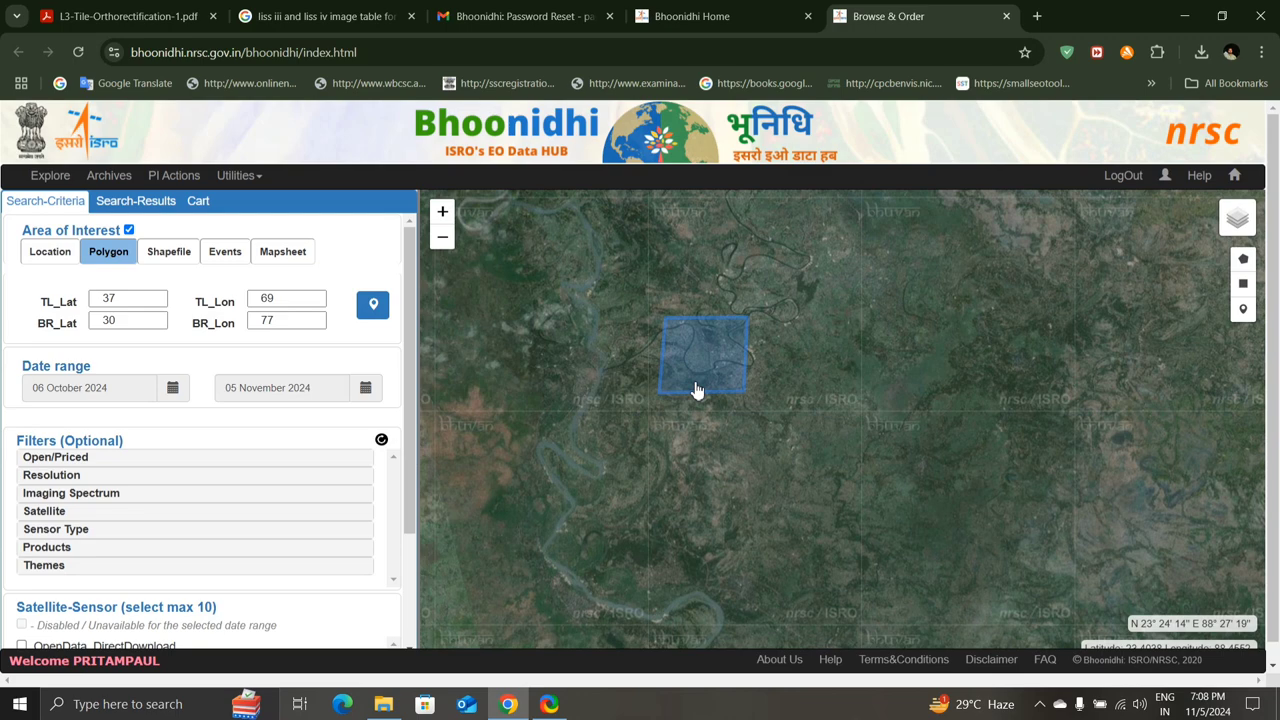
scroll(697, 390, "up", 1)
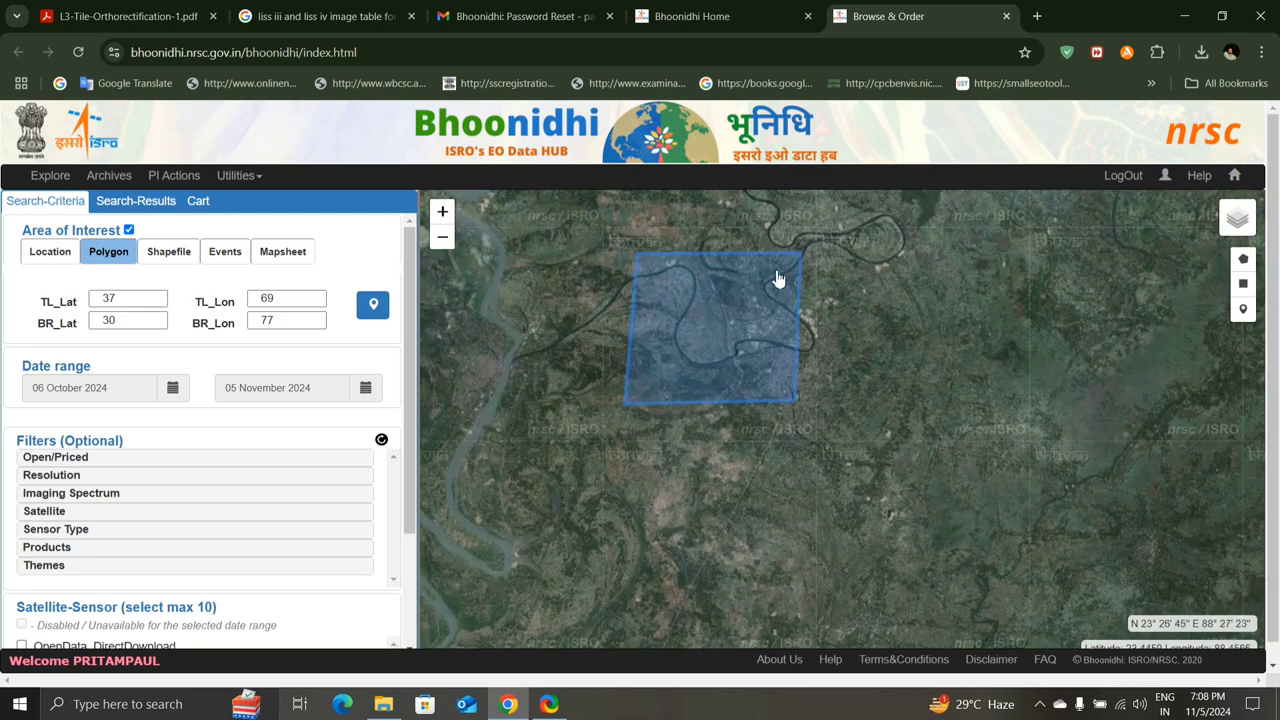
left_click_drag(737, 463, 777, 506)
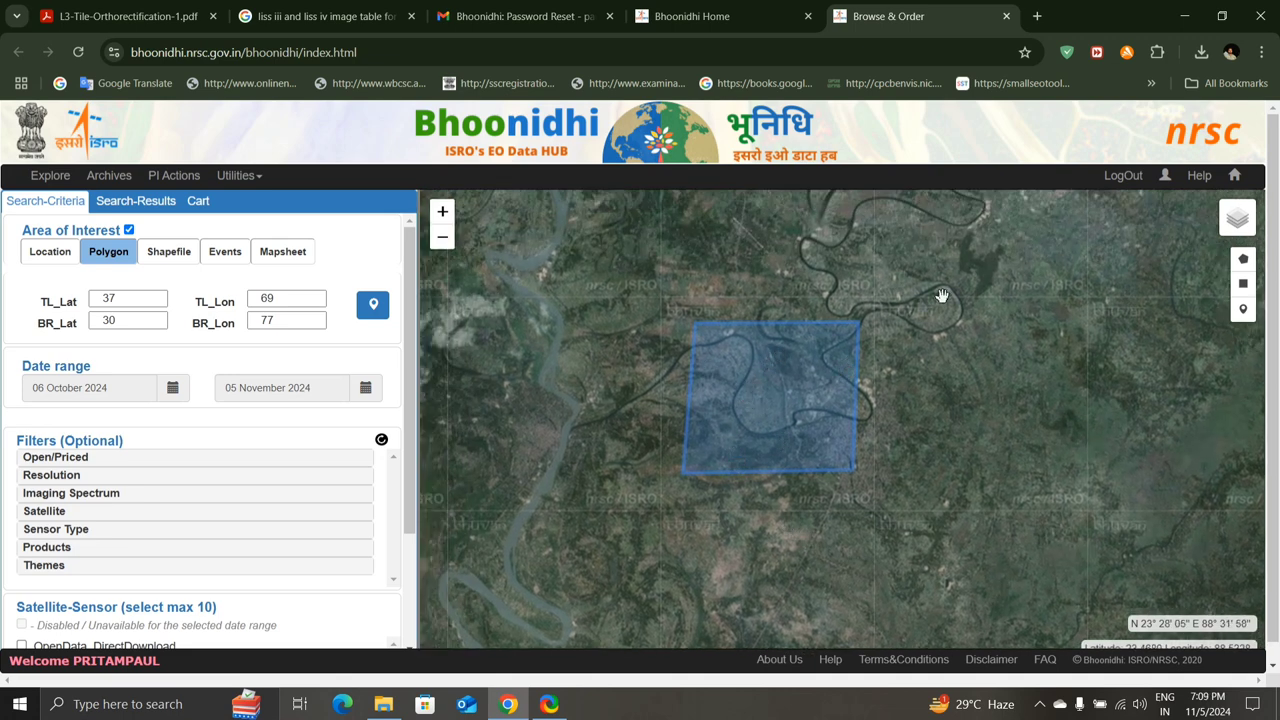
left_click(1245, 287)
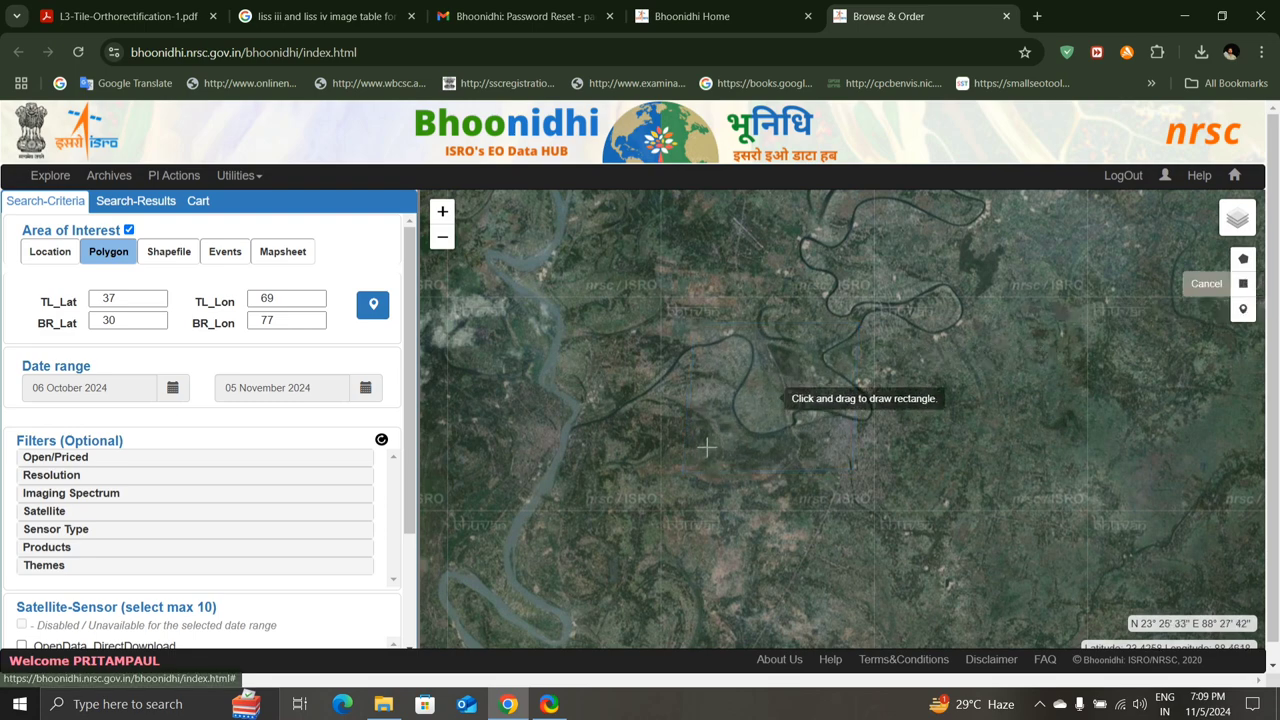
mouse_move(678, 470)
left_mouse_down()
mouse_move(690, 325)
mouse_move(829, 297)
mouse_move(897, 320)
mouse_move(892, 303)
mouse_move(884, 316)
left_mouse_up()
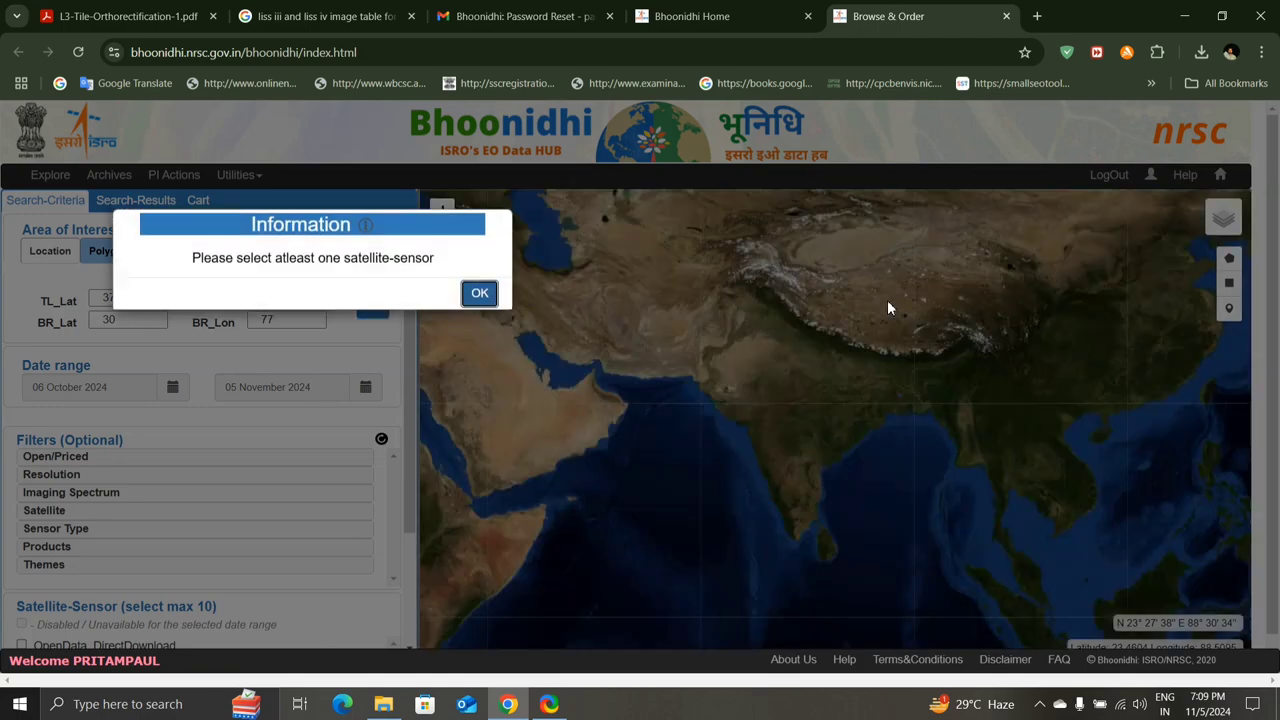
left_click(479, 293)
Locate the drawn rectangle on the satellite map and examine its coverage of the river bend
scroll(905, 405, "up", 3)
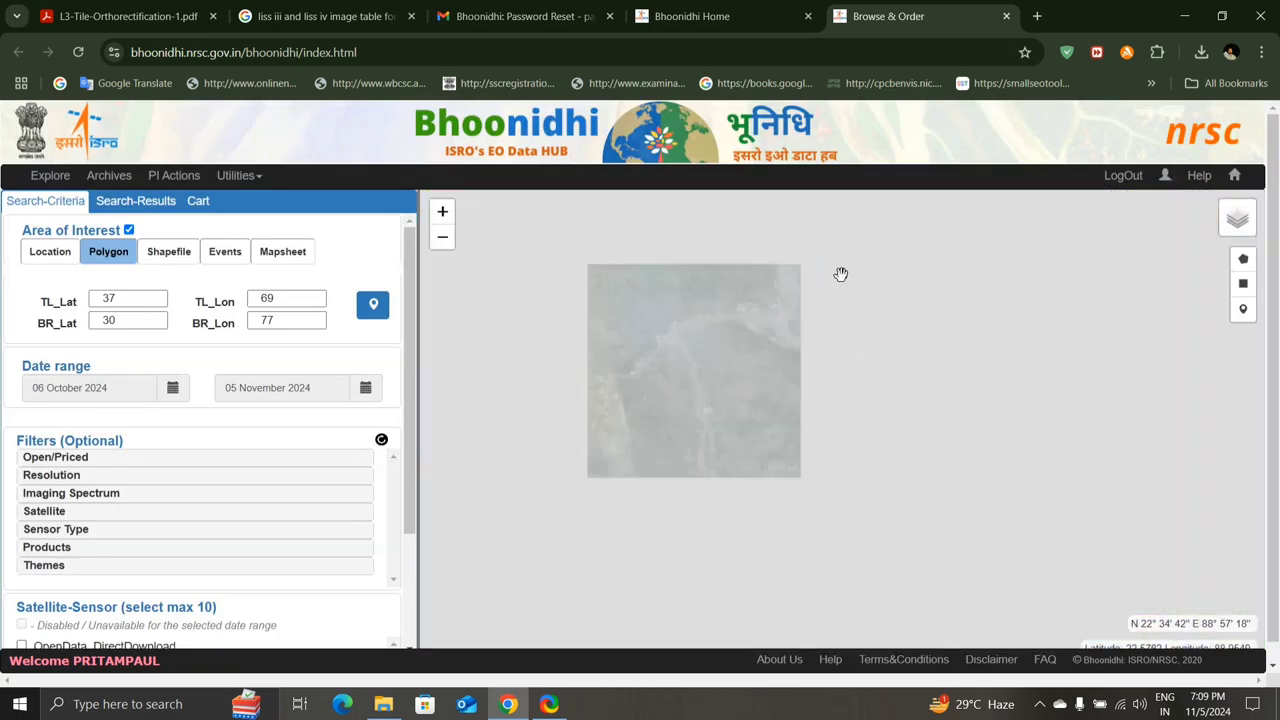
scroll(818, 392, "down", 3)
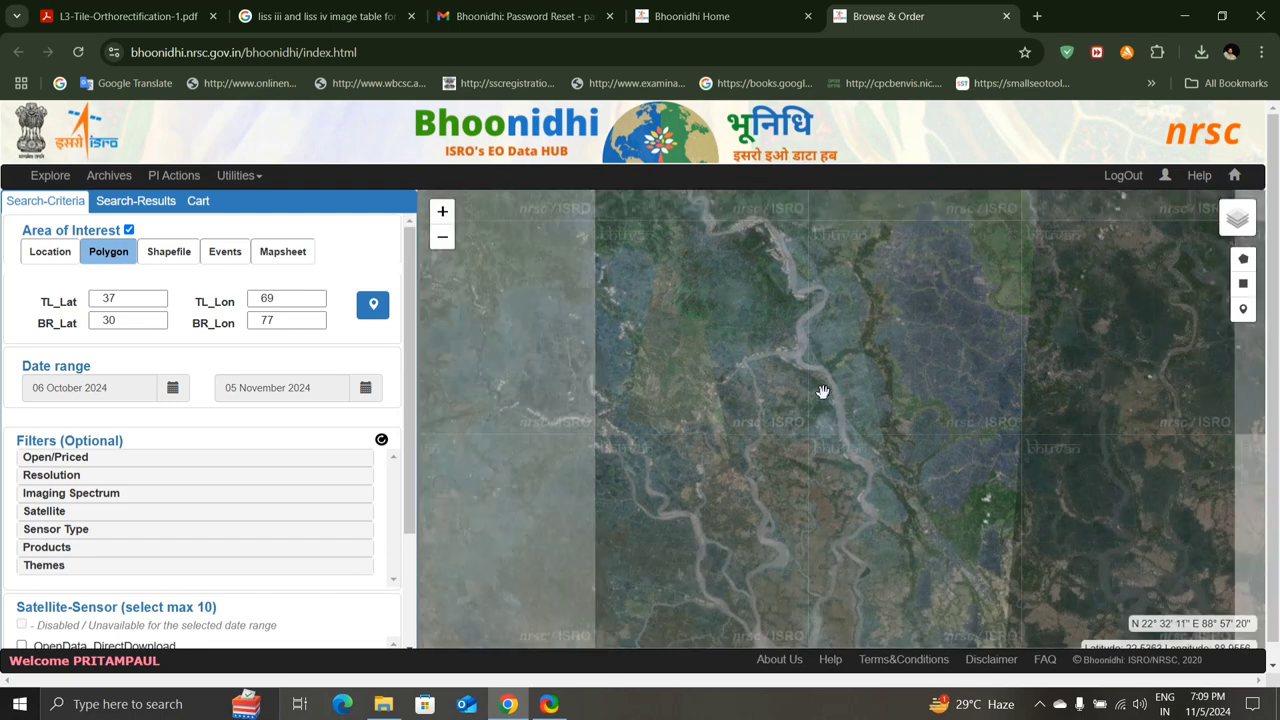
scroll(878, 404, "down", 3)
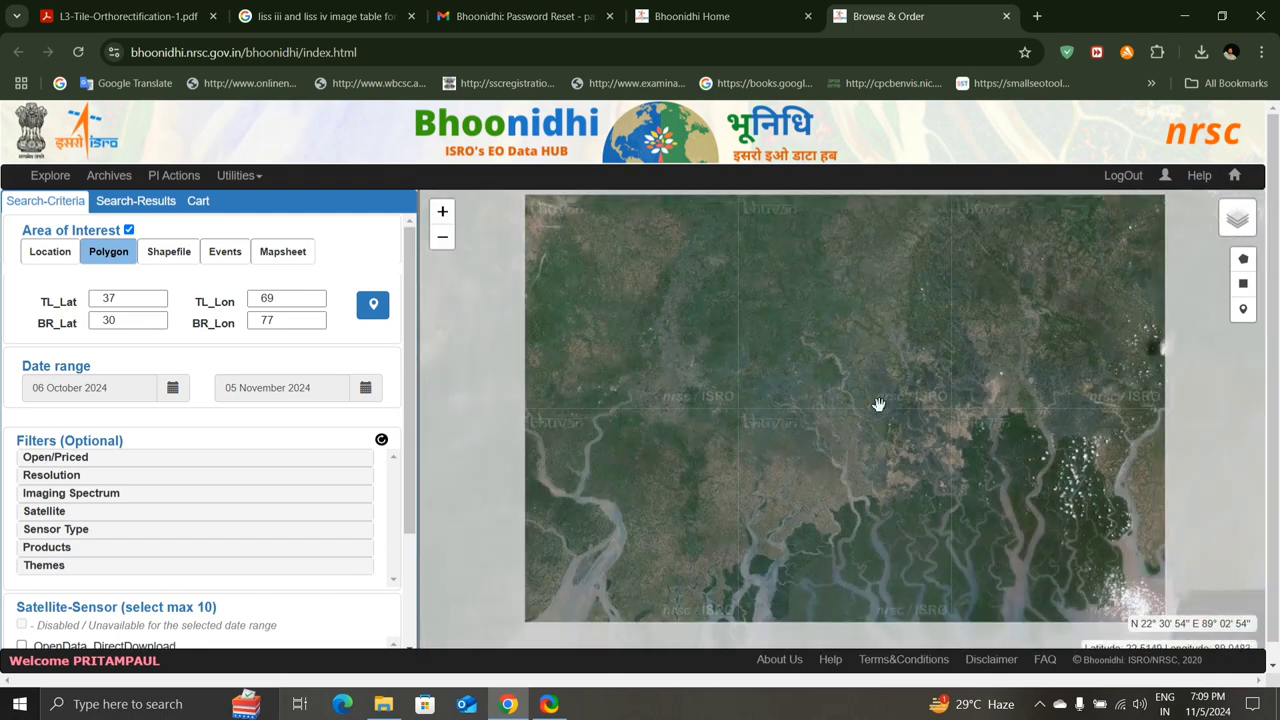
scroll(831, 336, "up", 3)
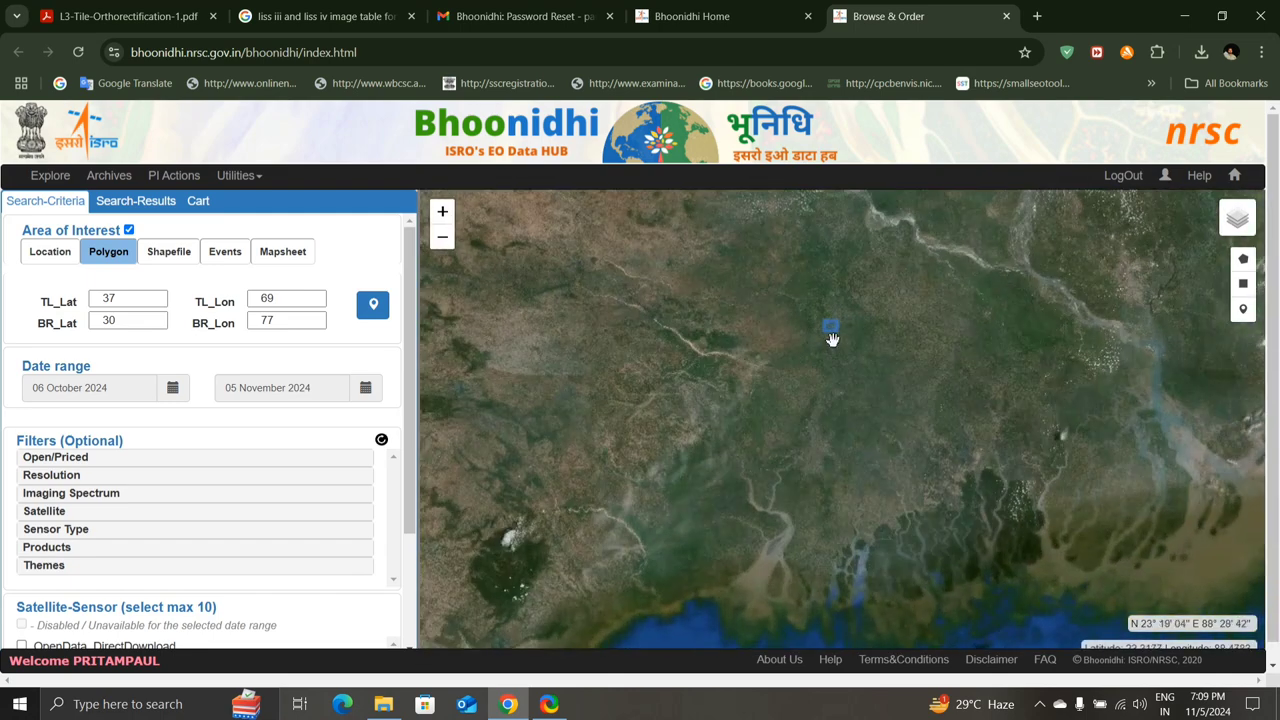
scroll(831, 336, "up", 2)
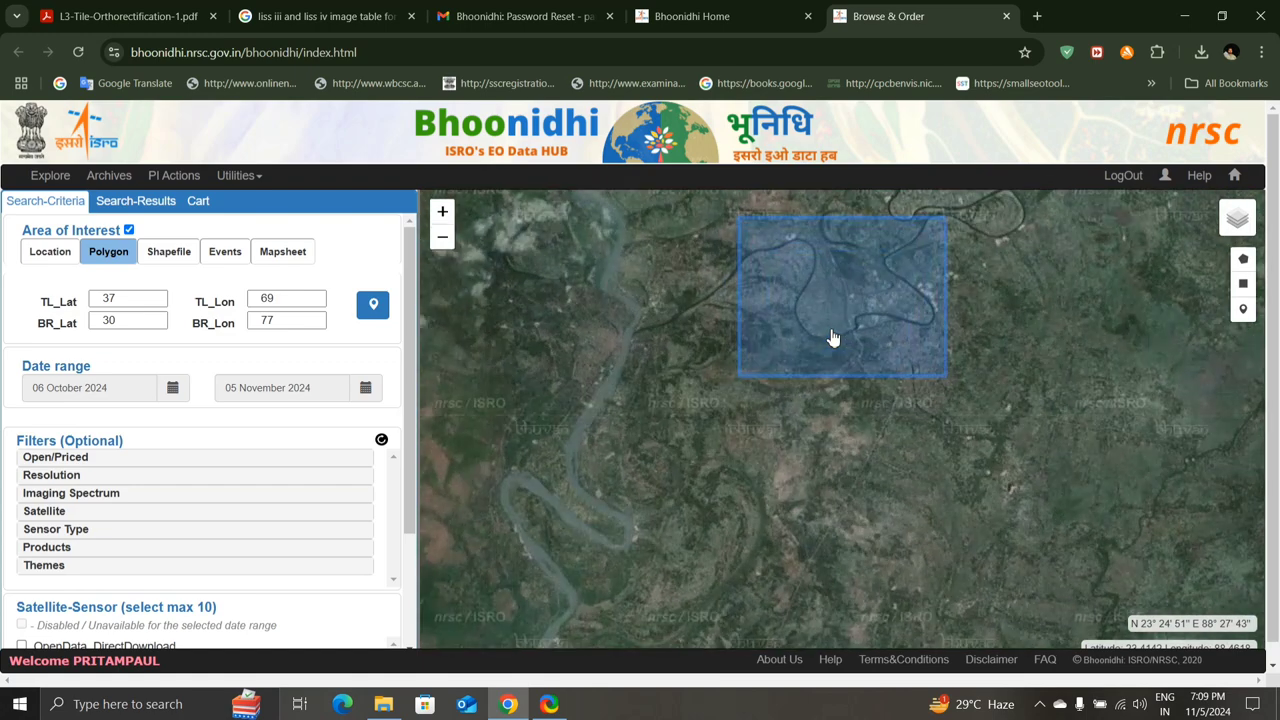
left_click_drag(826, 363, 808, 419)
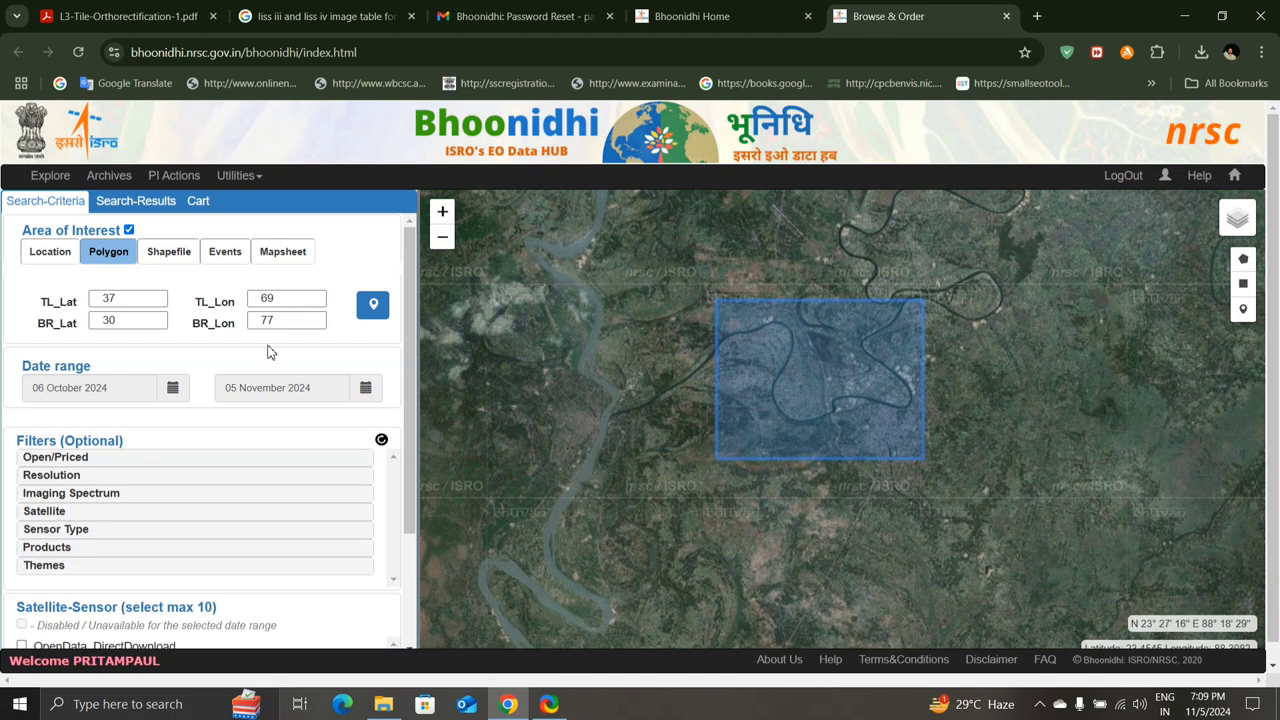
Plot the box with TL_Lat 37, TL_Lon 69, BR_Lat 30 and BR_Lon 77, and show the Shapefile options
left_click(372, 307)
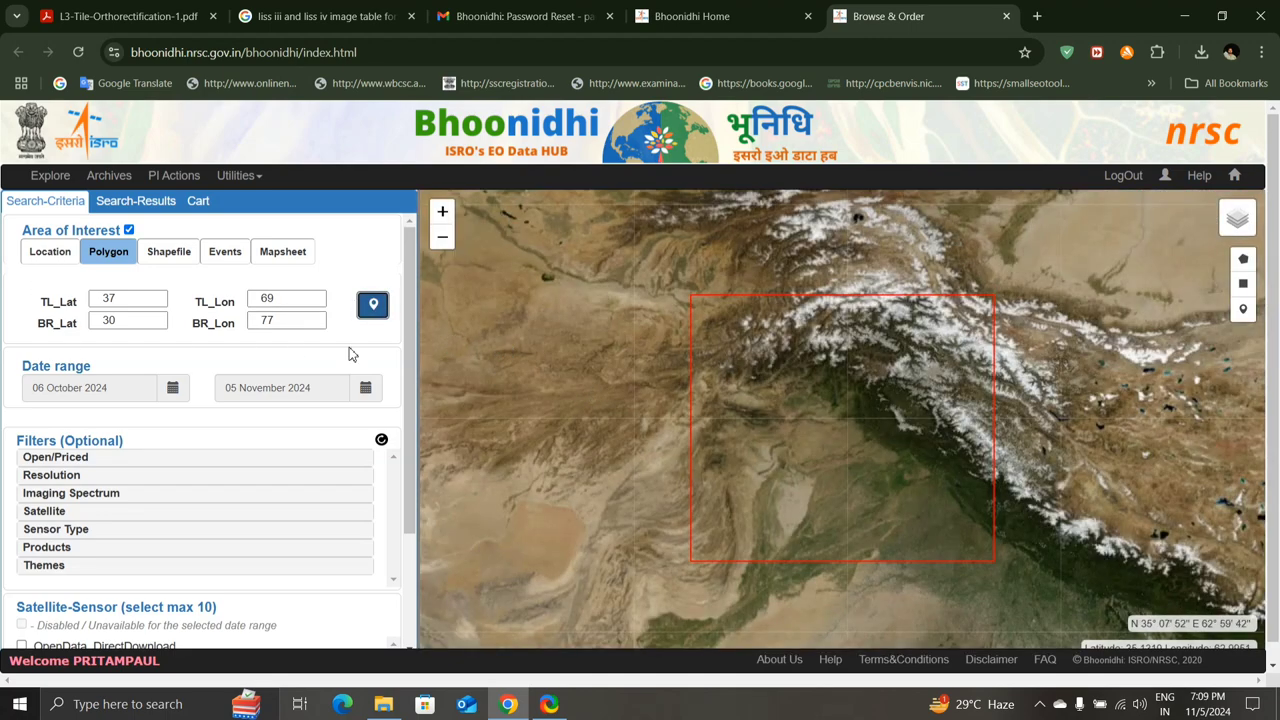
left_click(180, 256)
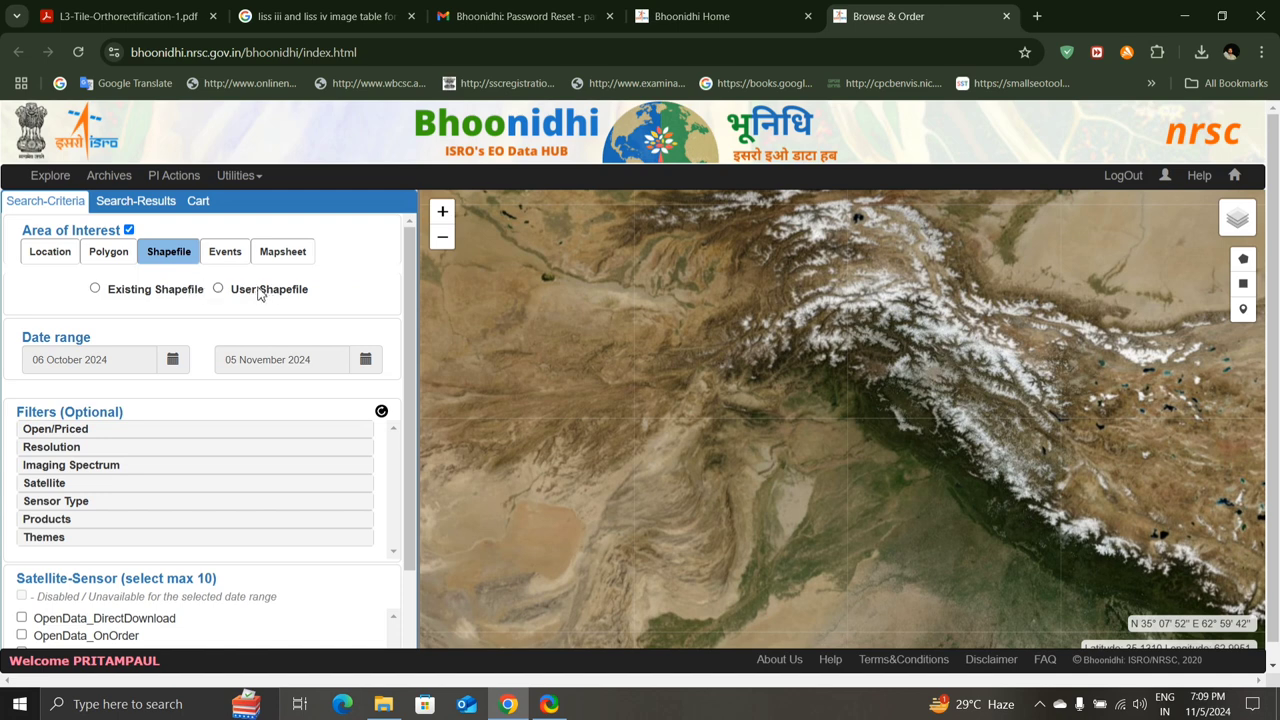
Switch the area of interest back to Location and plot the 10 km box around Krishnanagar, West Bengal
left_click(49, 260)
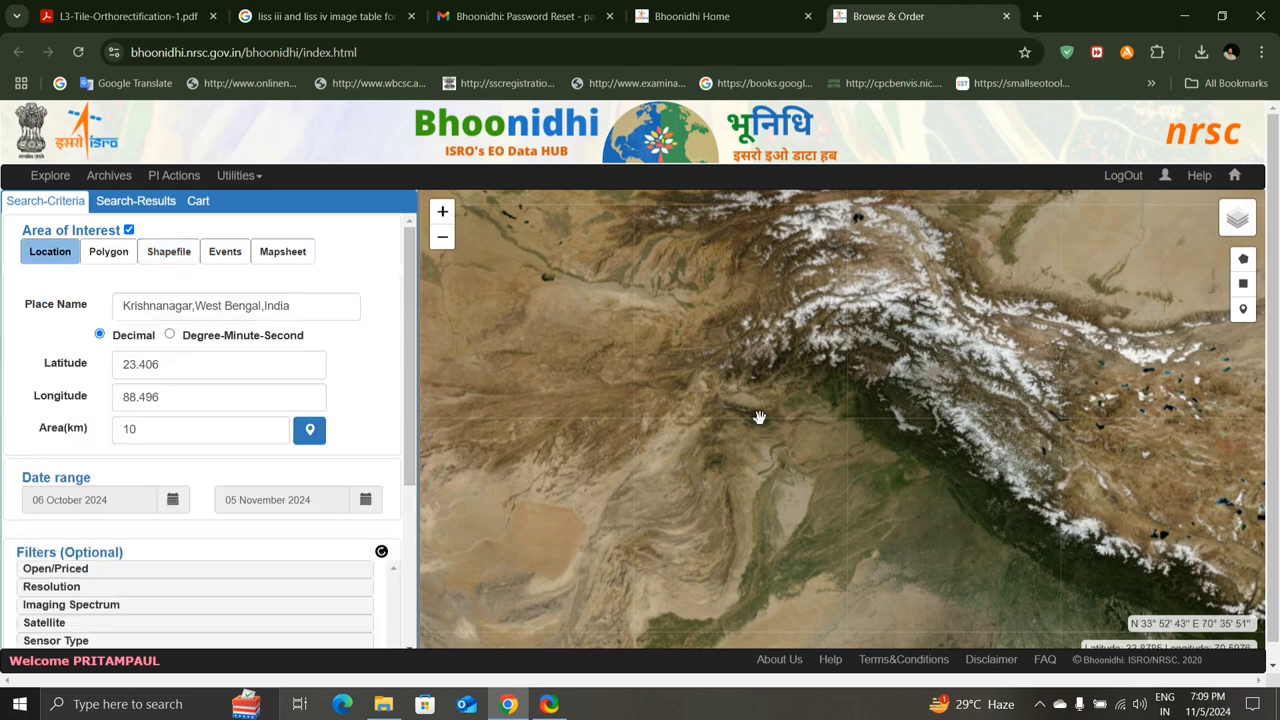
scroll(766, 412, "down", 1)
scroll(766, 412, "down", 1)
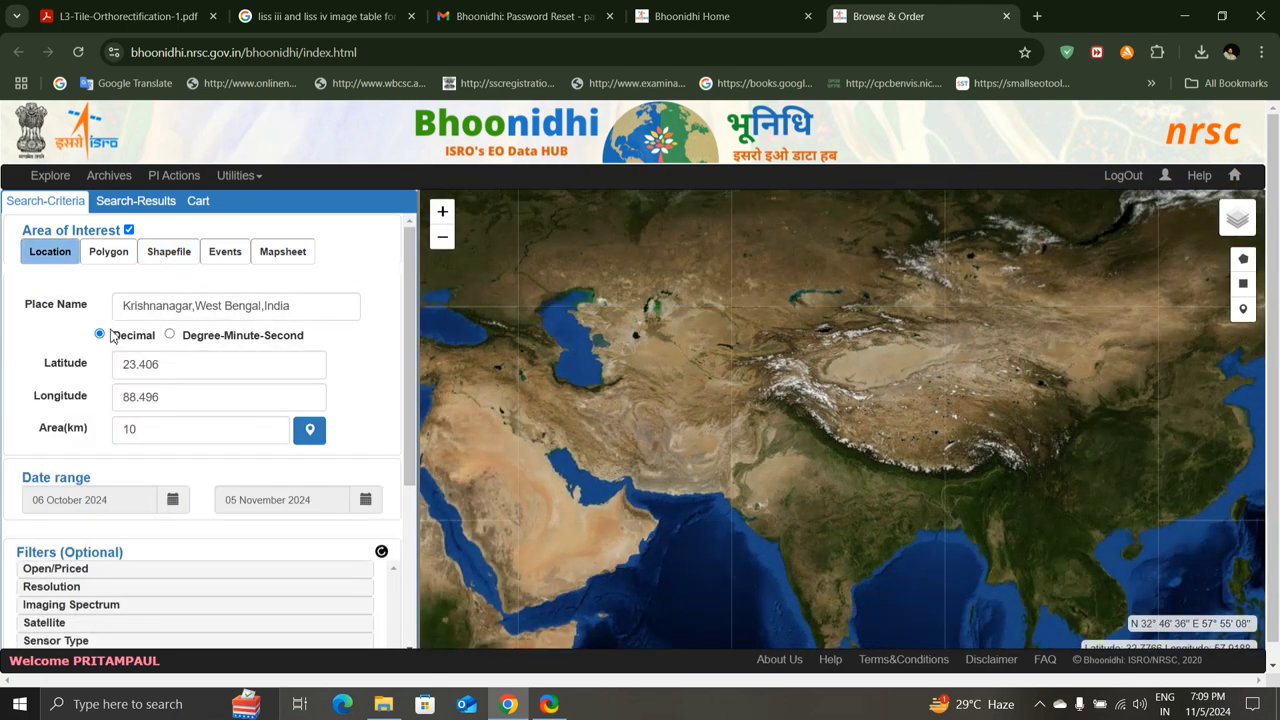
left_click(310, 430)
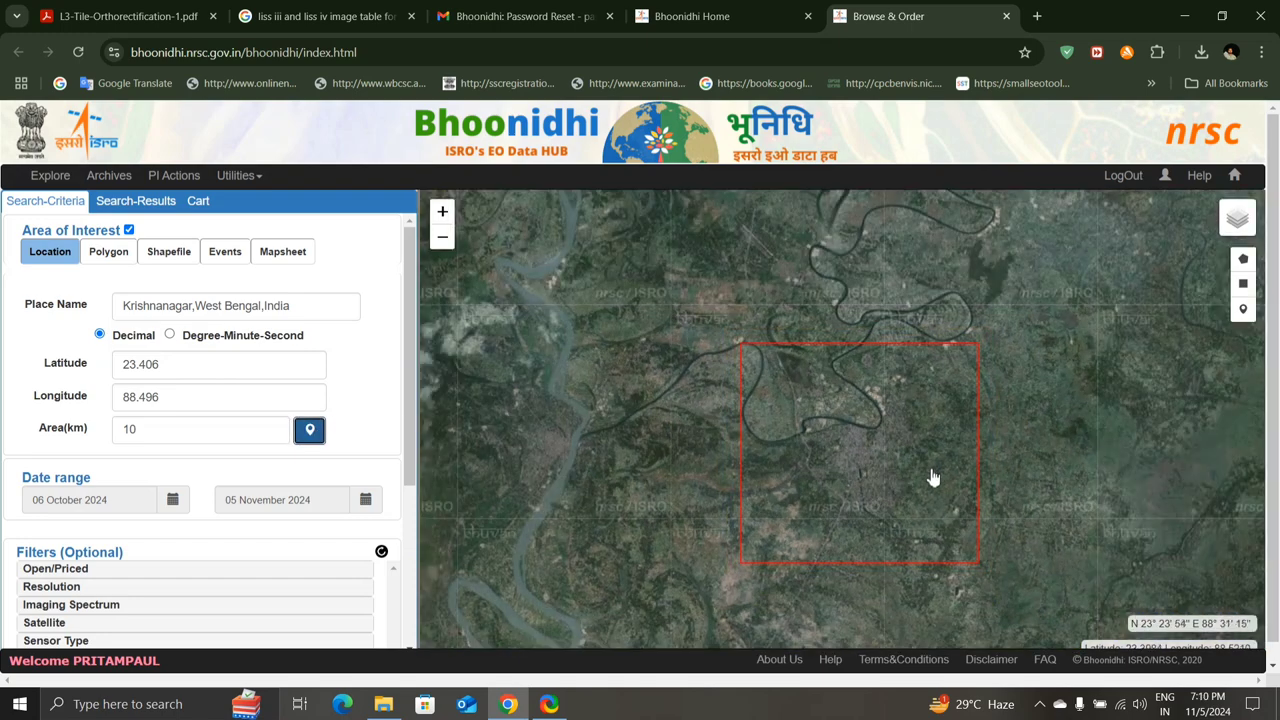
left_click_drag(931, 477, 797, 383)
scroll(797, 383, "down", 1)
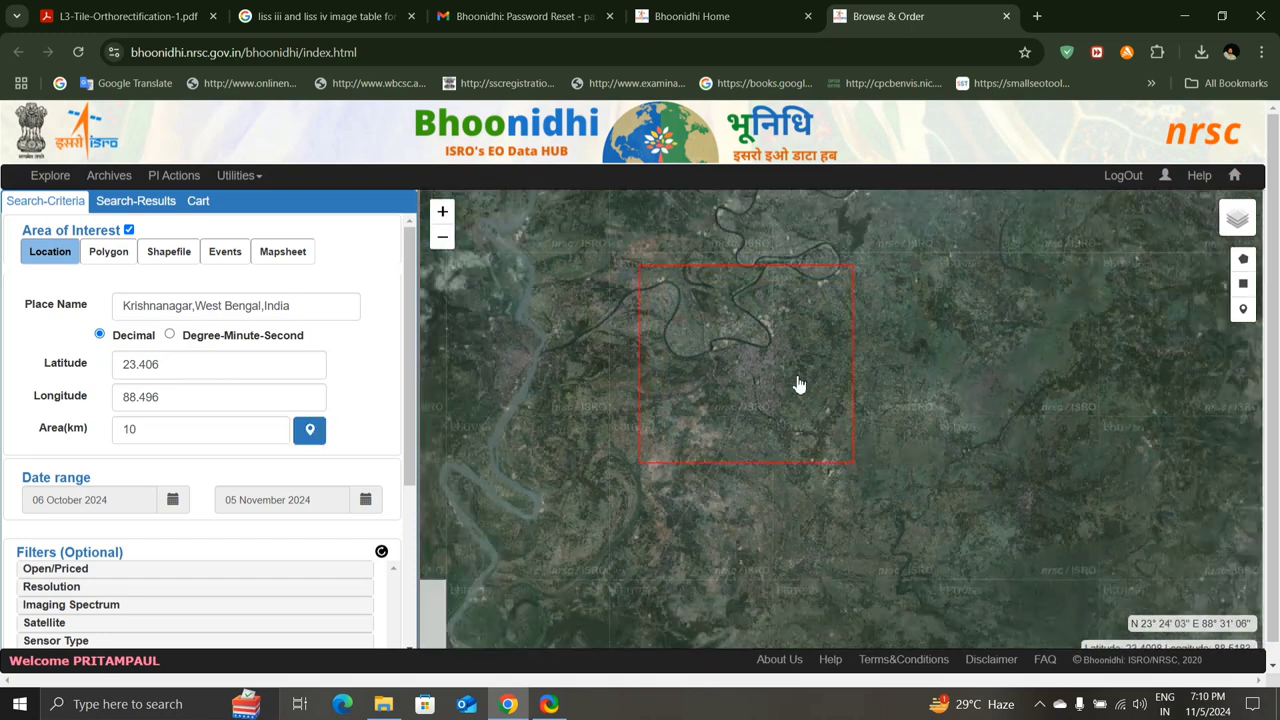
scroll(799, 385, "up", 1)
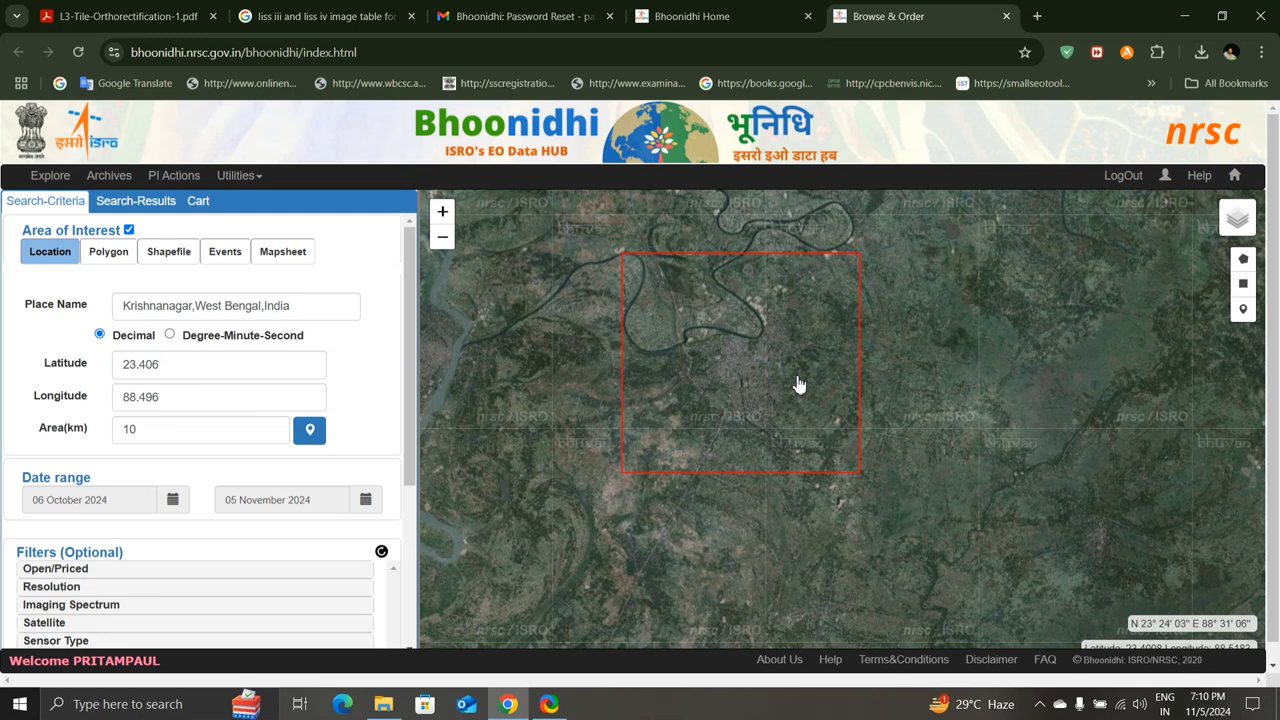
left_click_drag(799, 386, 808, 420)
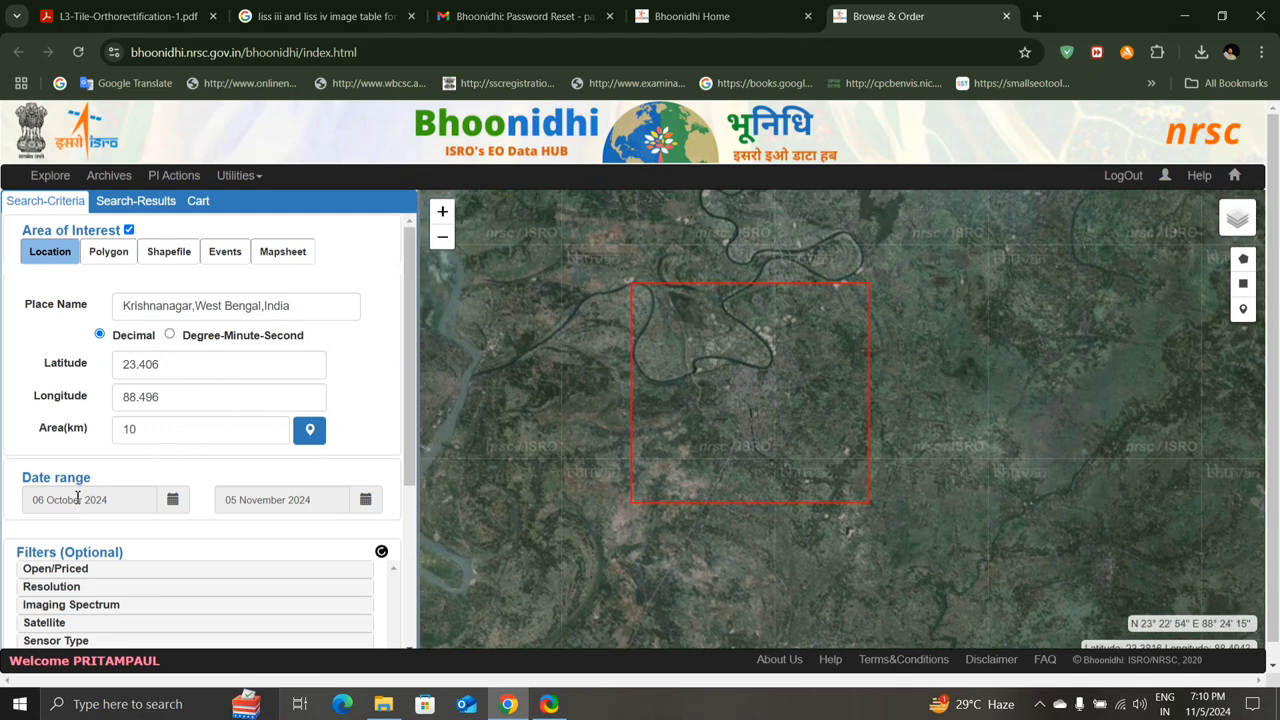
Set the start of the date range to 06 November 2023
scroll(200, 478, "down", 1)
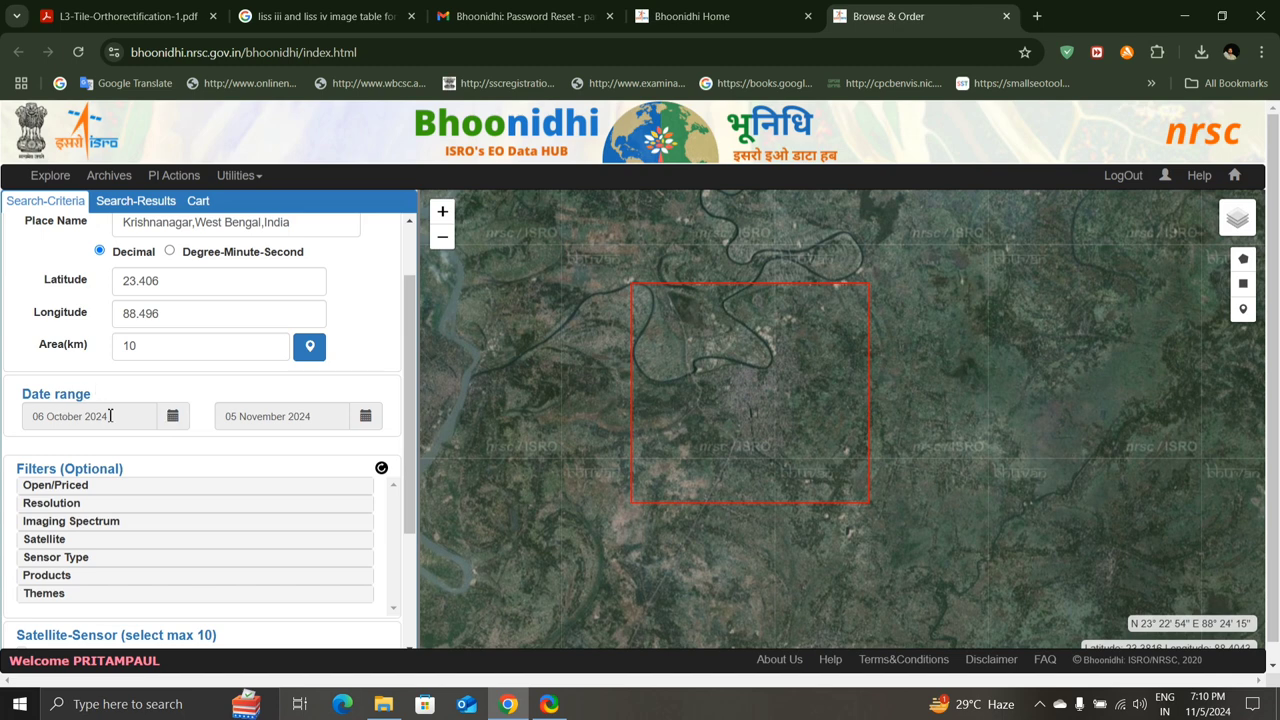
left_click(170, 420)
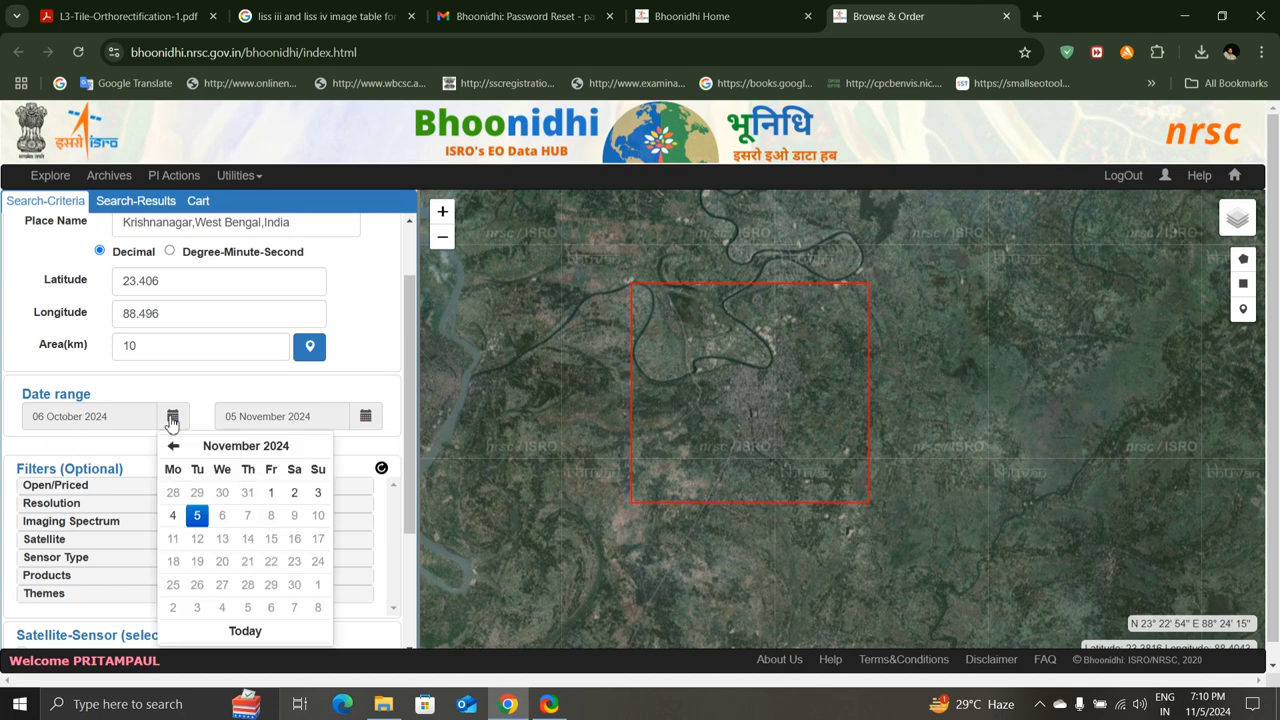
triple_click(174, 447)
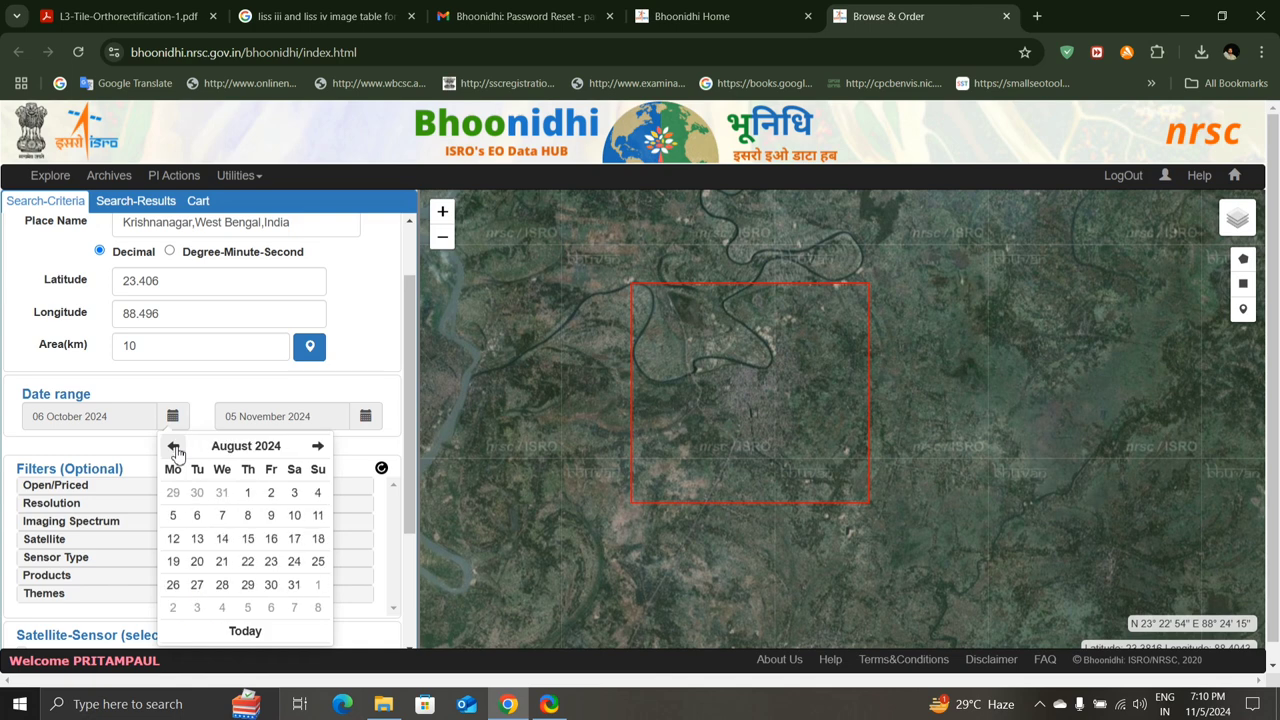
triple_click(174, 447)
double_click(174, 447)
left_click(174, 447)
left_click(174, 447)
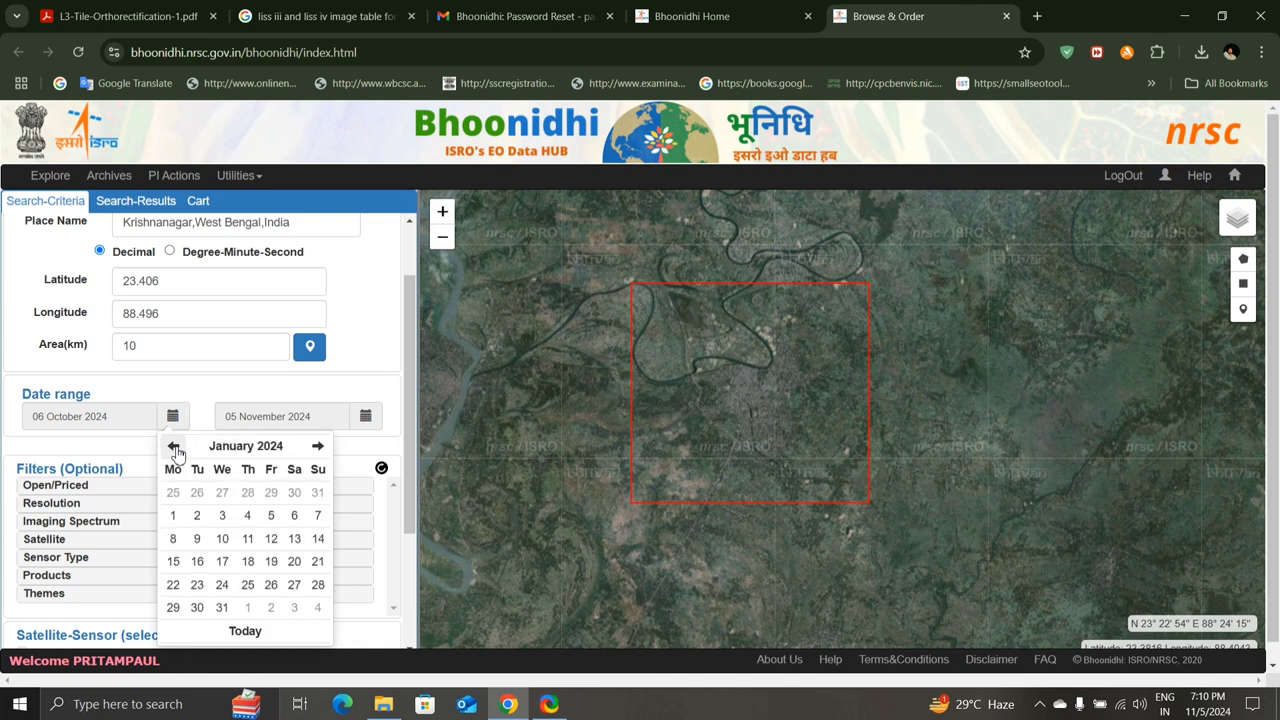
left_click(174, 447)
left_click(174, 447)
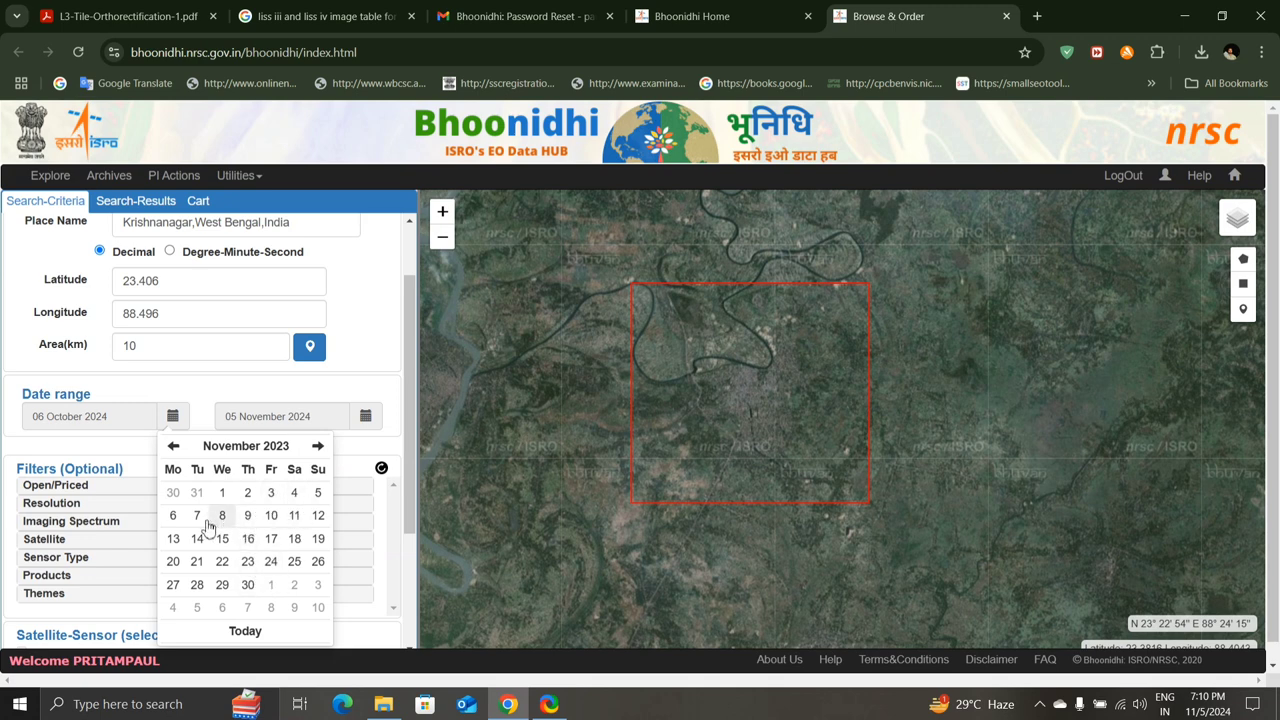
left_click(173, 515)
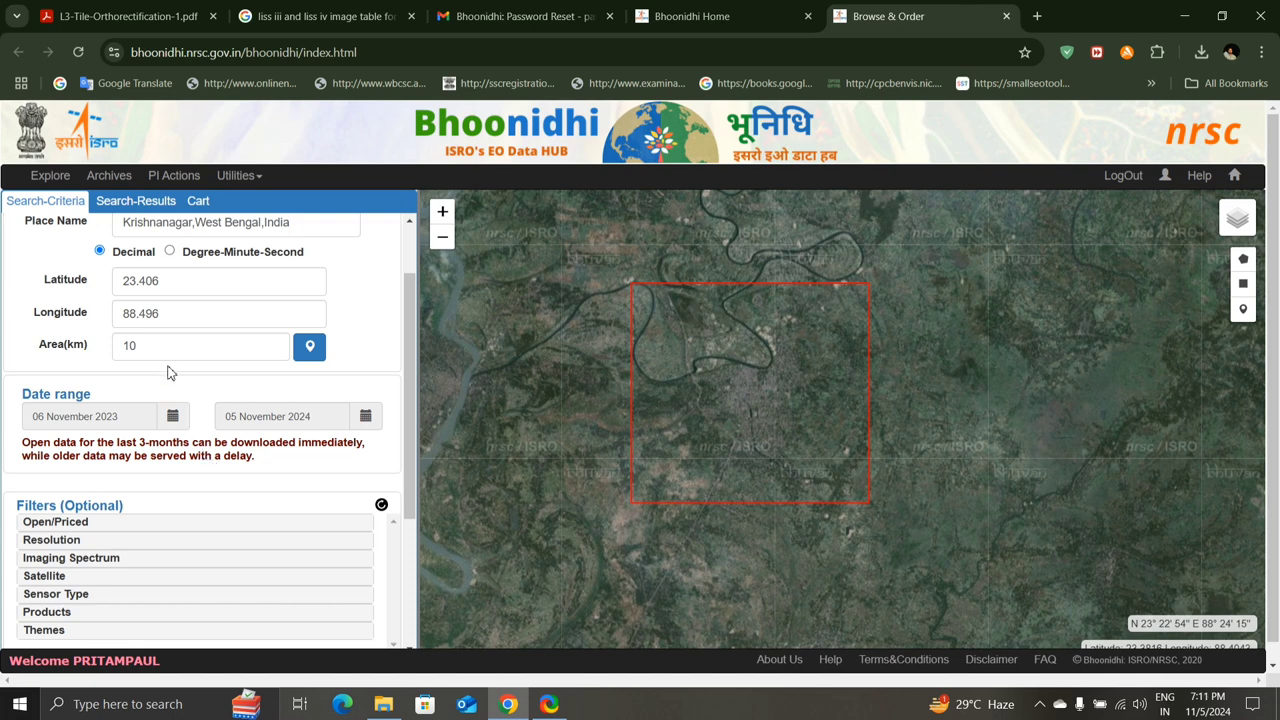
Restrict the Open/Priced filter to Open_Data and show the Resolution filter options
scroll(196, 391, "down", 1)
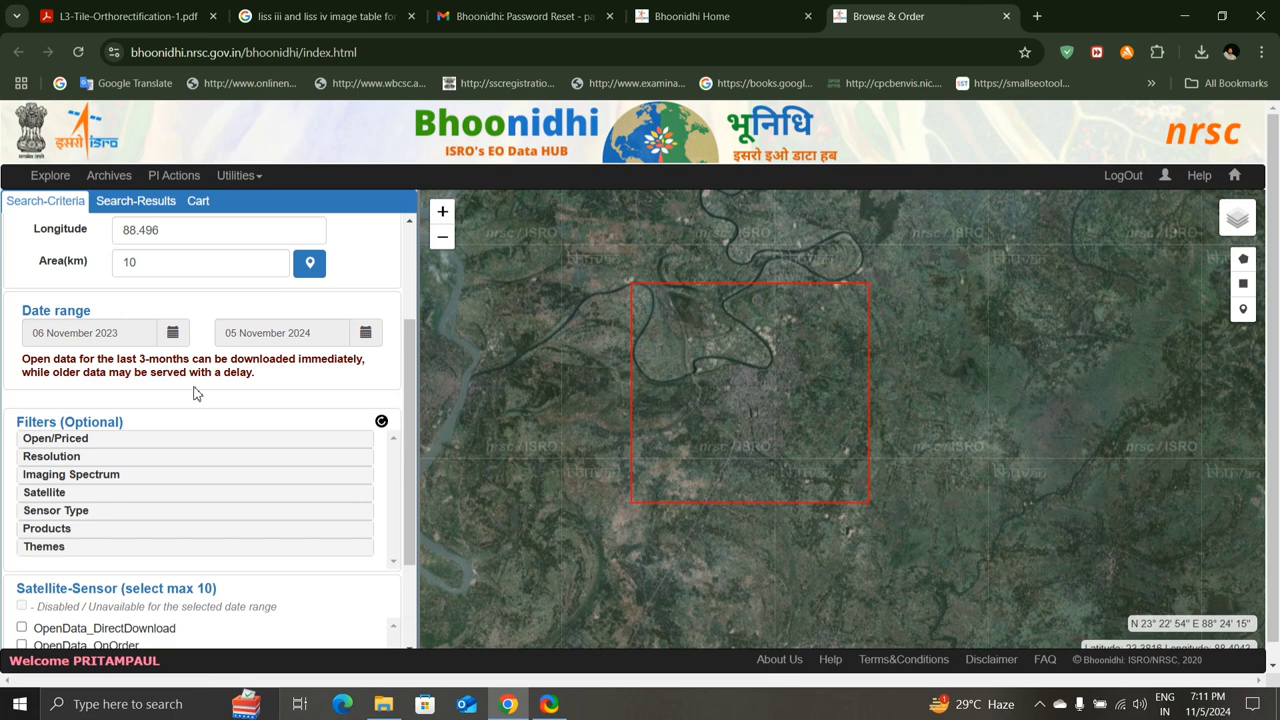
scroll(196, 391, "down", 1)
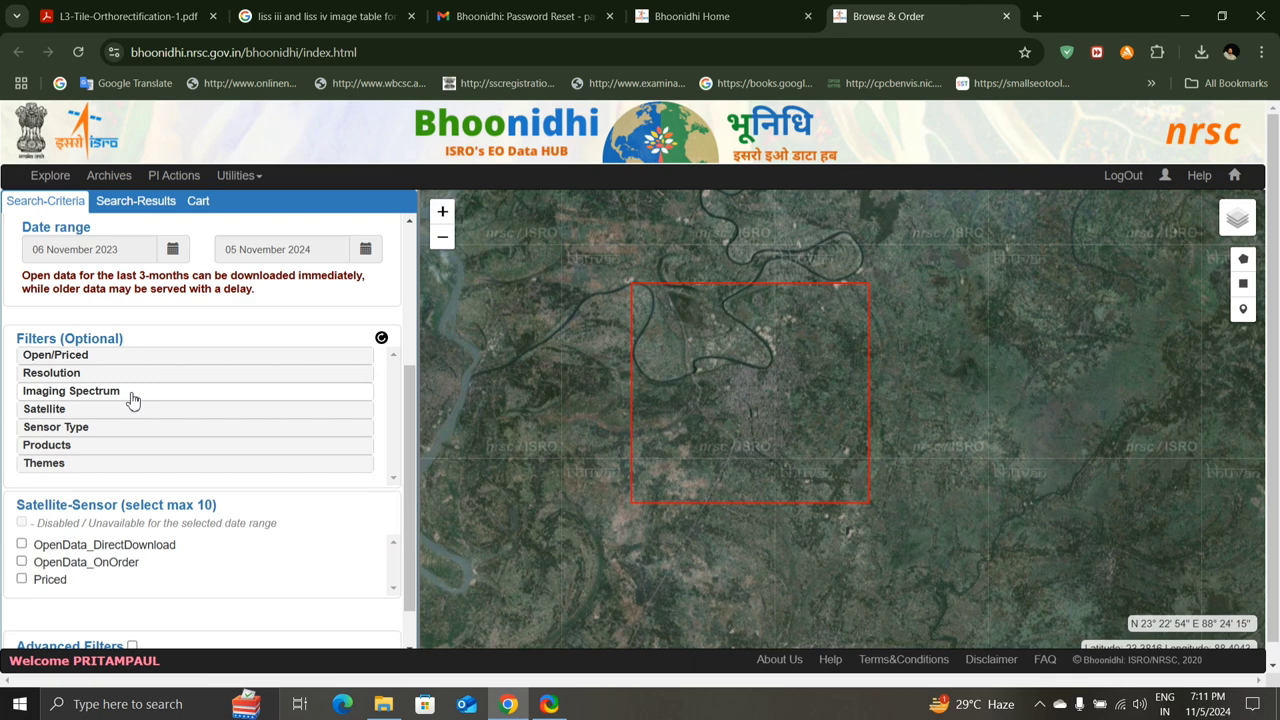
left_click(63, 362)
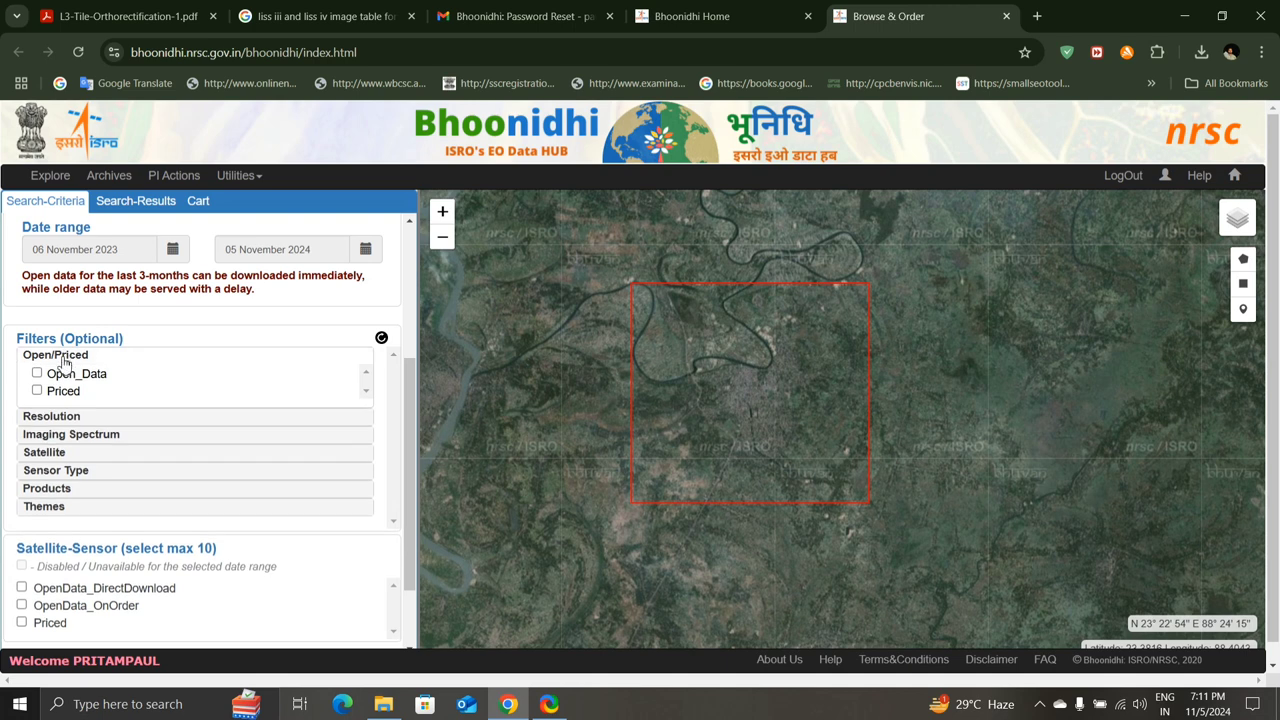
left_click(37, 374)
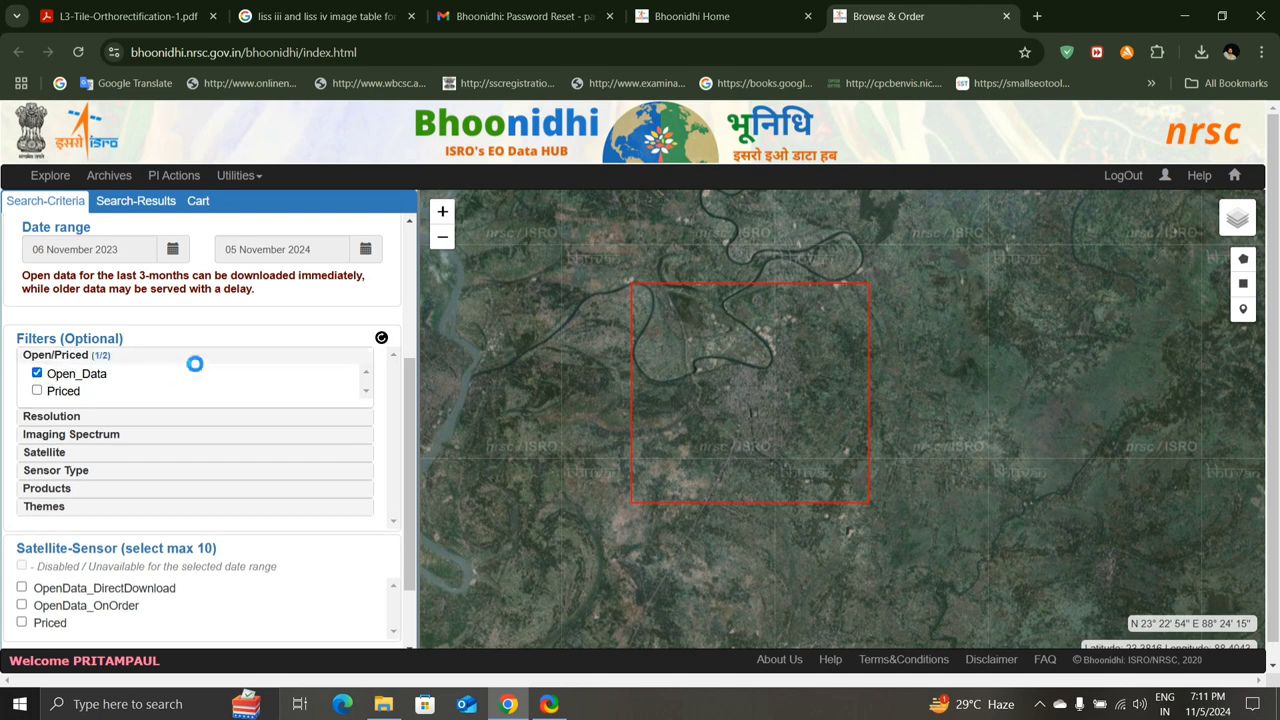
left_click(129, 417)
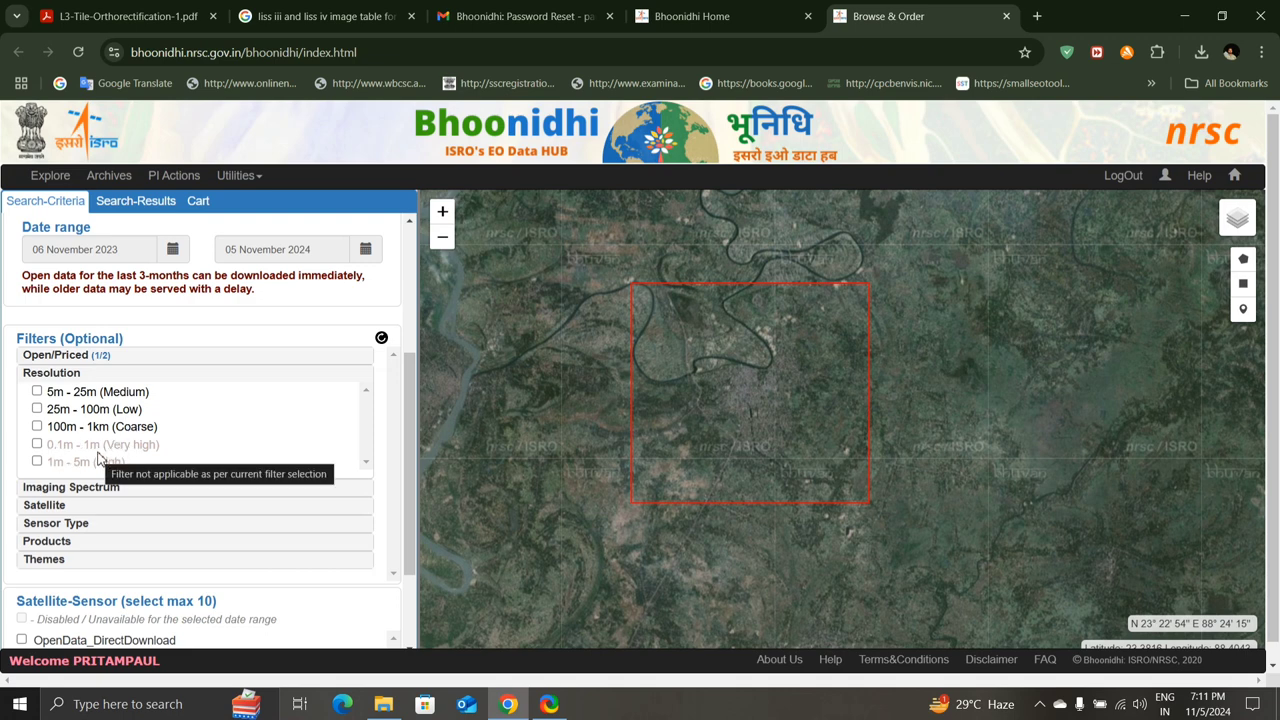
left_click(86, 358)
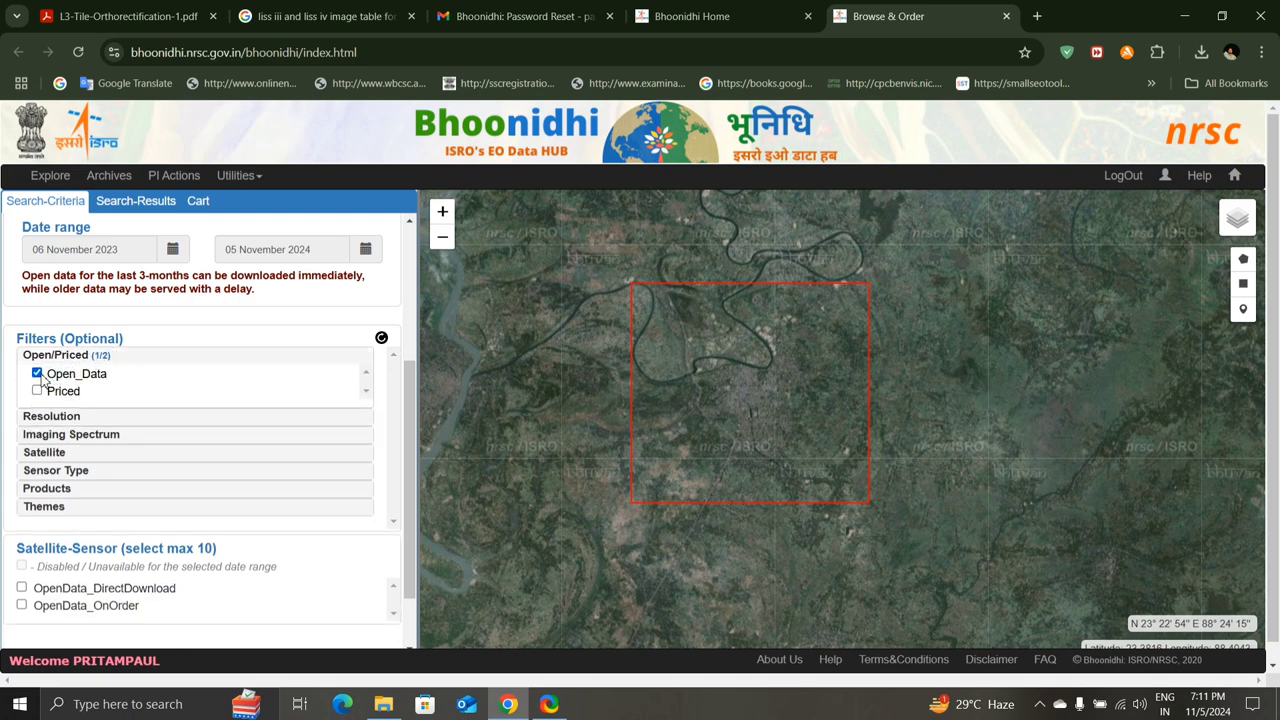
left_click(52, 417)
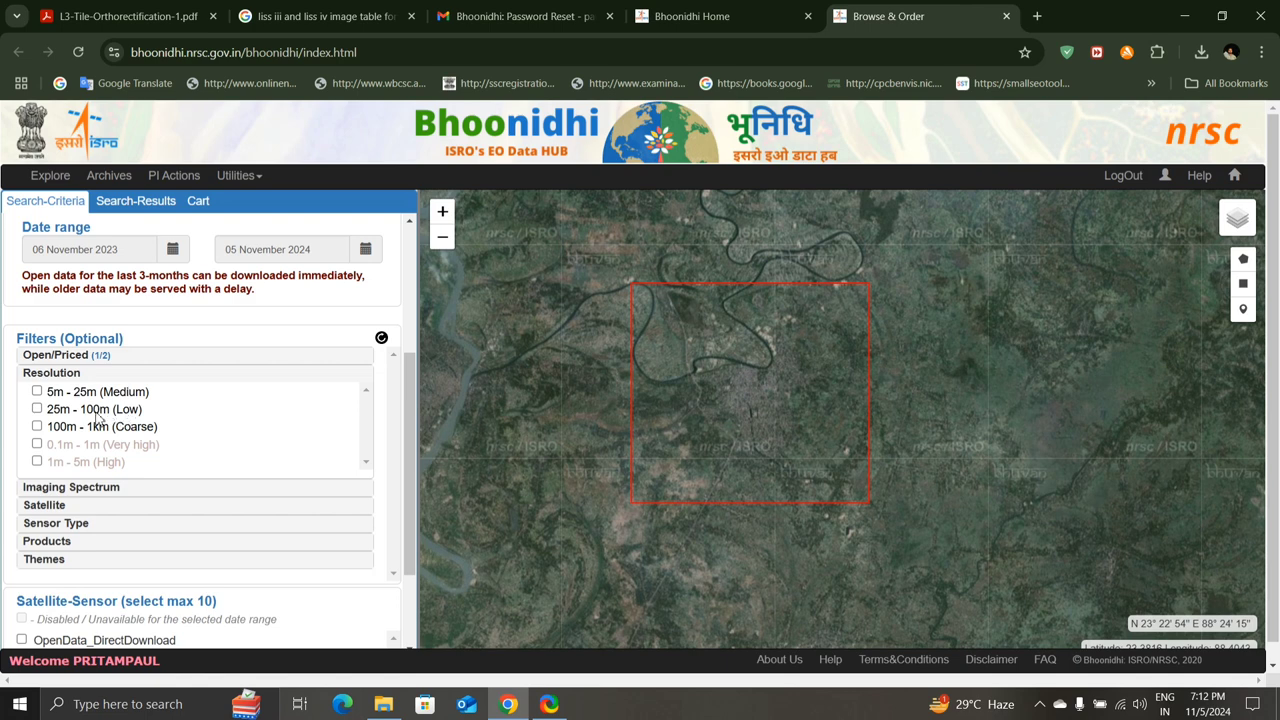
Bring up the LISS-3 ortho-rectified tiles PDF and examine the ResourceSat camera types, their spatial resolutions and swaths
left_click(320, 16)
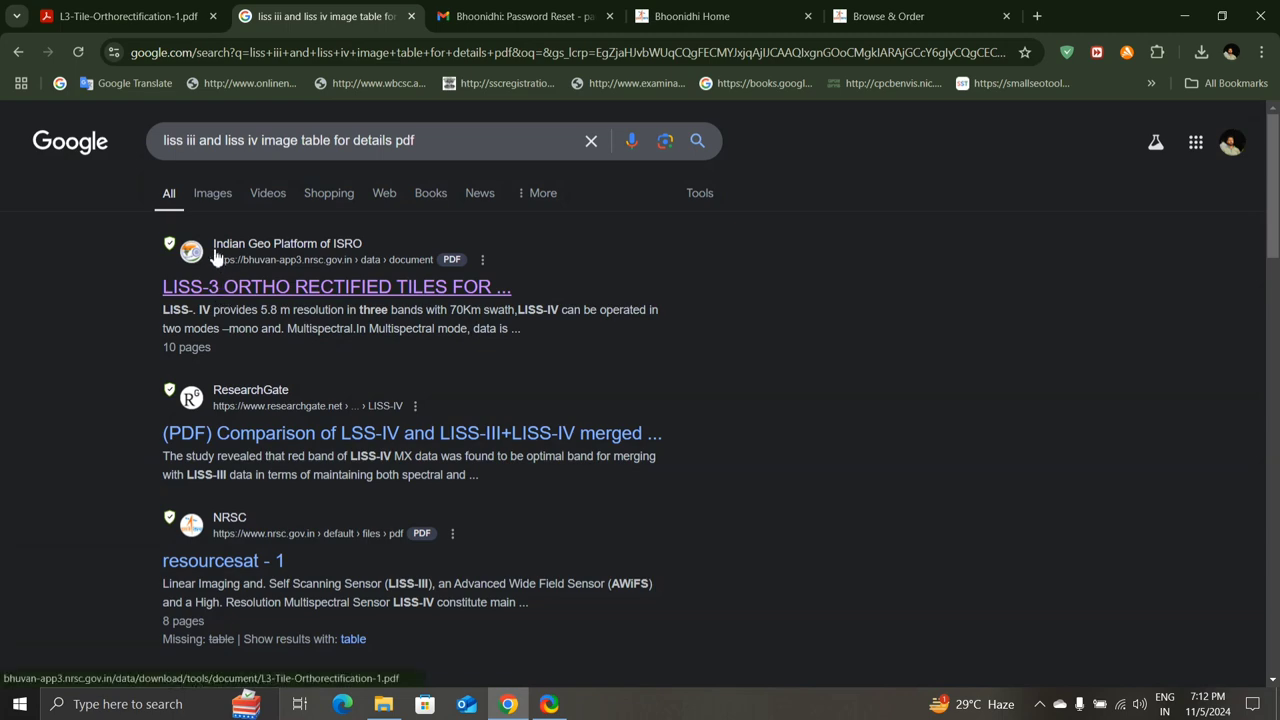
left_click(436, 288)
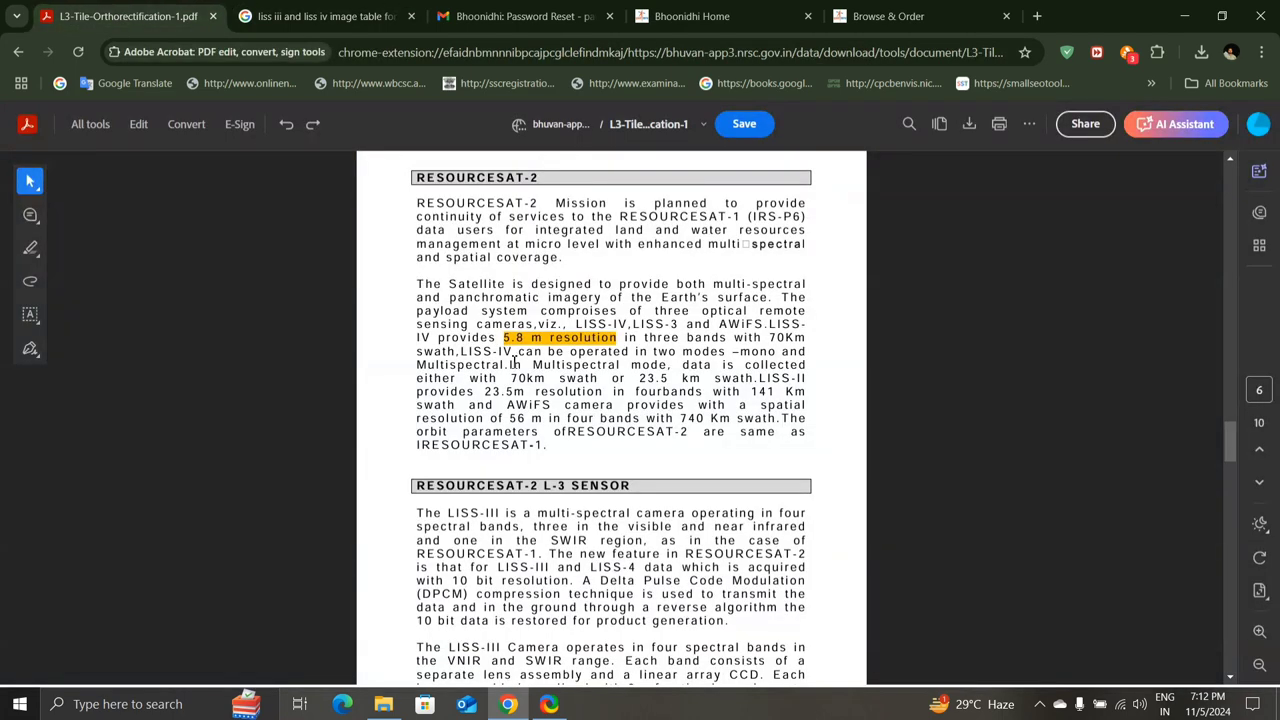
scroll(513, 365, "up", 5)
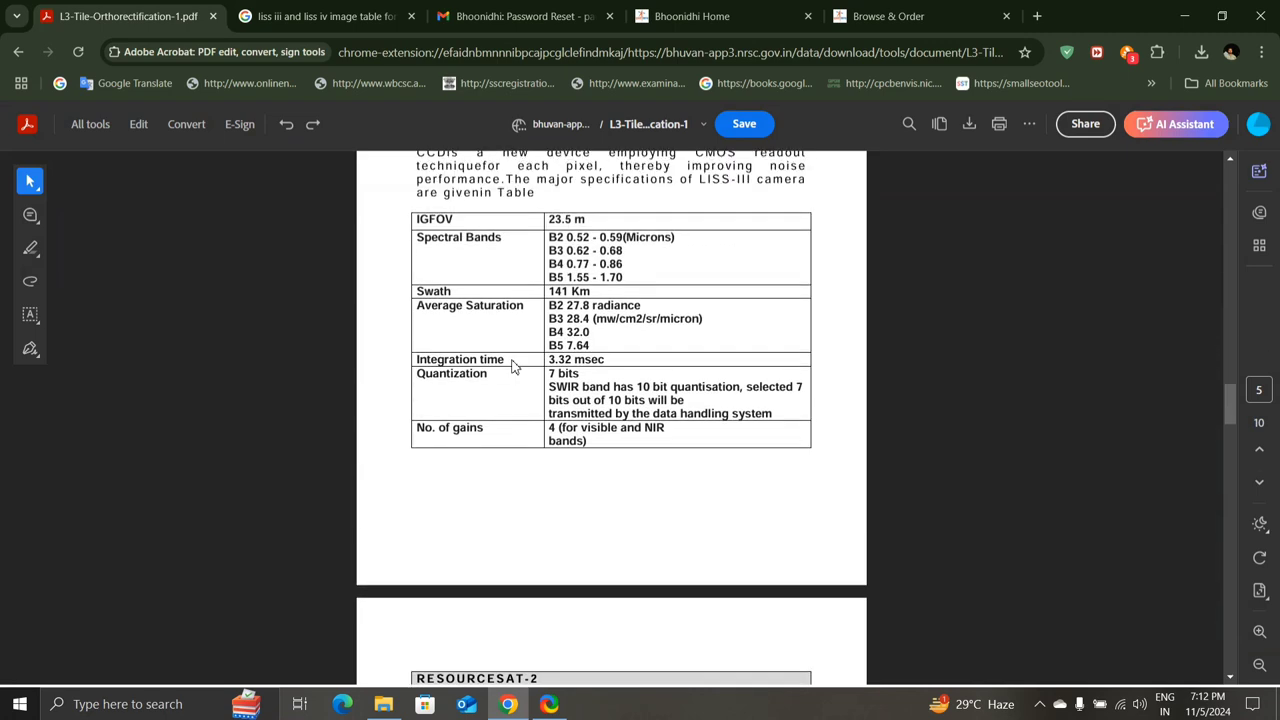
scroll(513, 365, "up", 5)
scroll(513, 367, "up", 3)
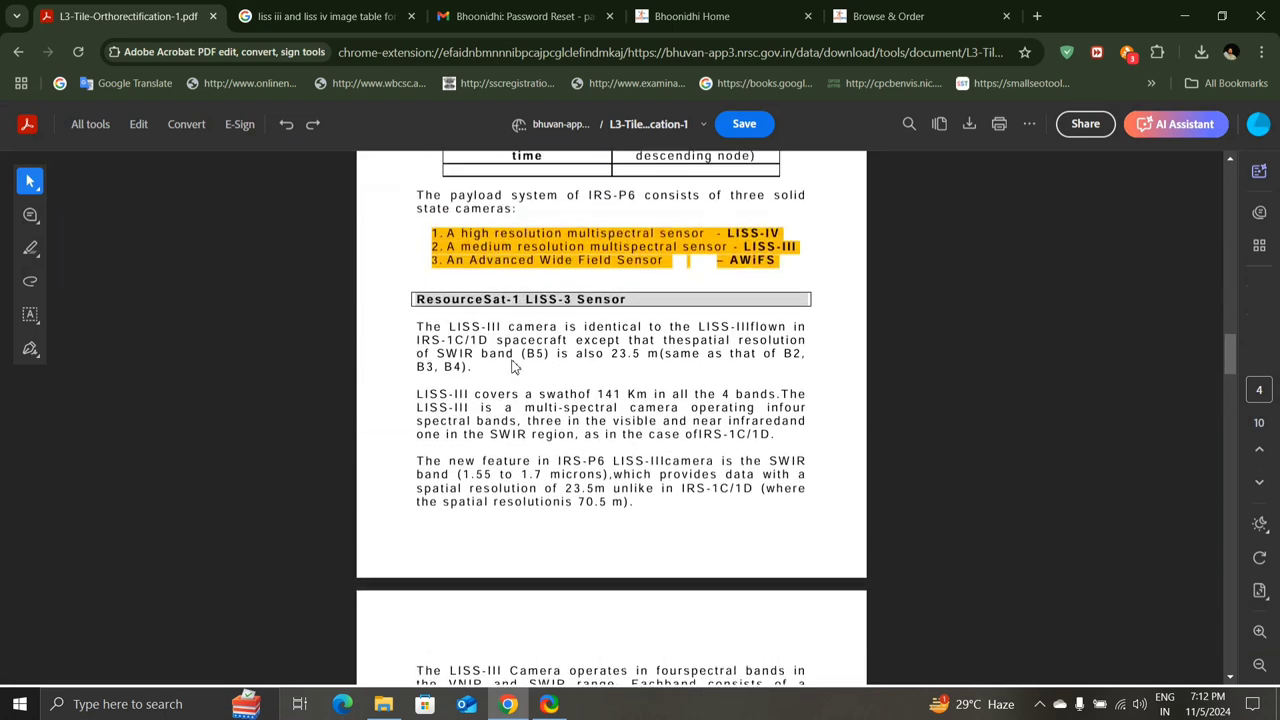
scroll(513, 367, "down", 7)
scroll(513, 367, "up", 3)
scroll(513, 367, "up", 5)
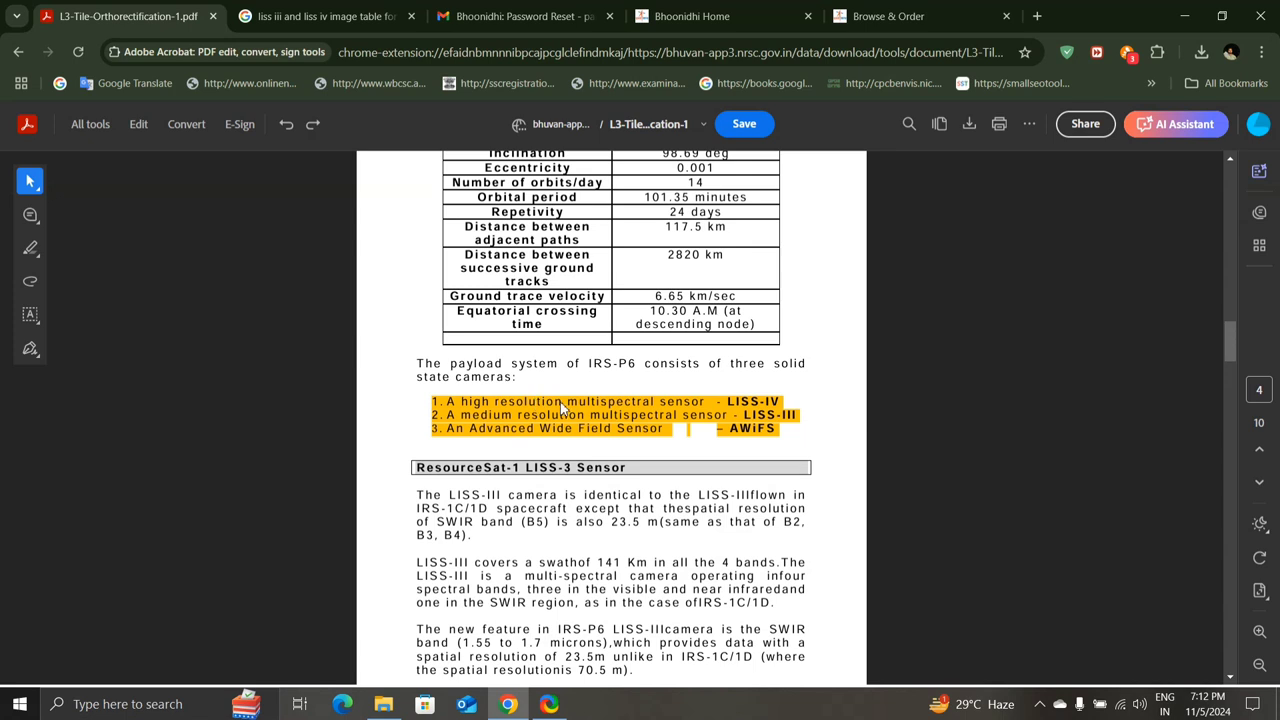
scroll(535, 400, "down", 1)
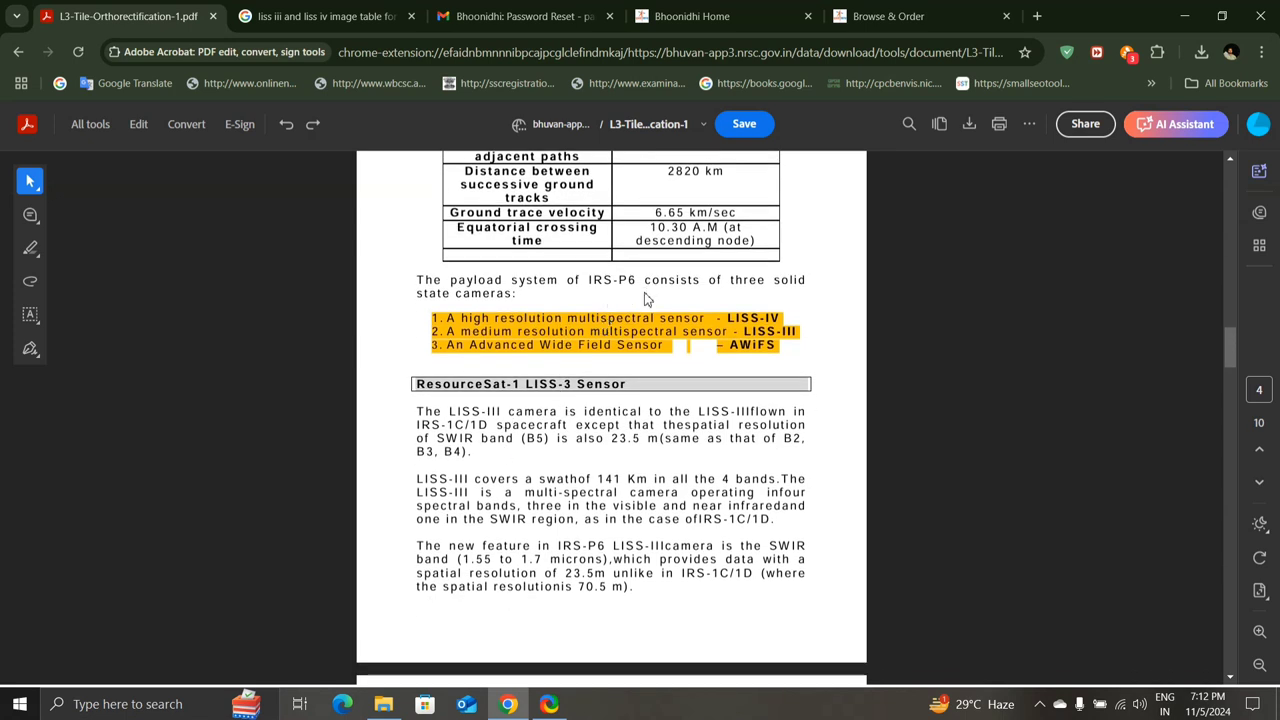
scroll(645, 298, "up", 1)
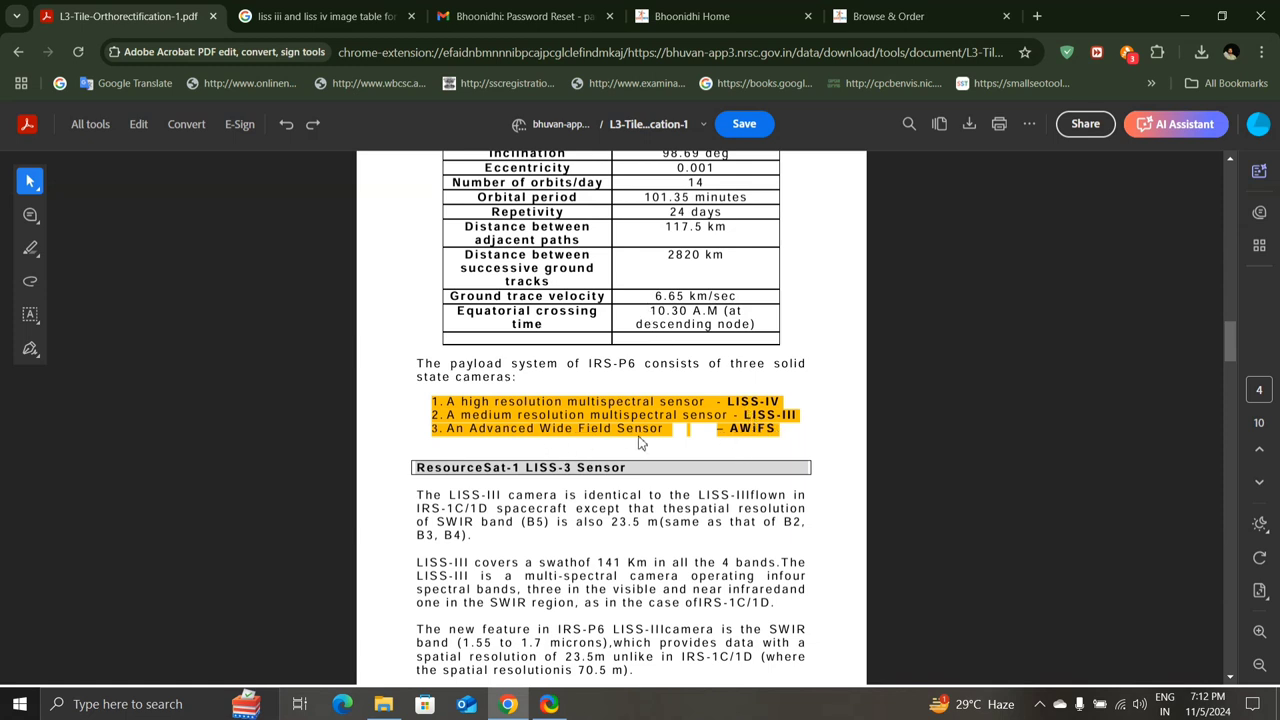
scroll(640, 443, "down", 5)
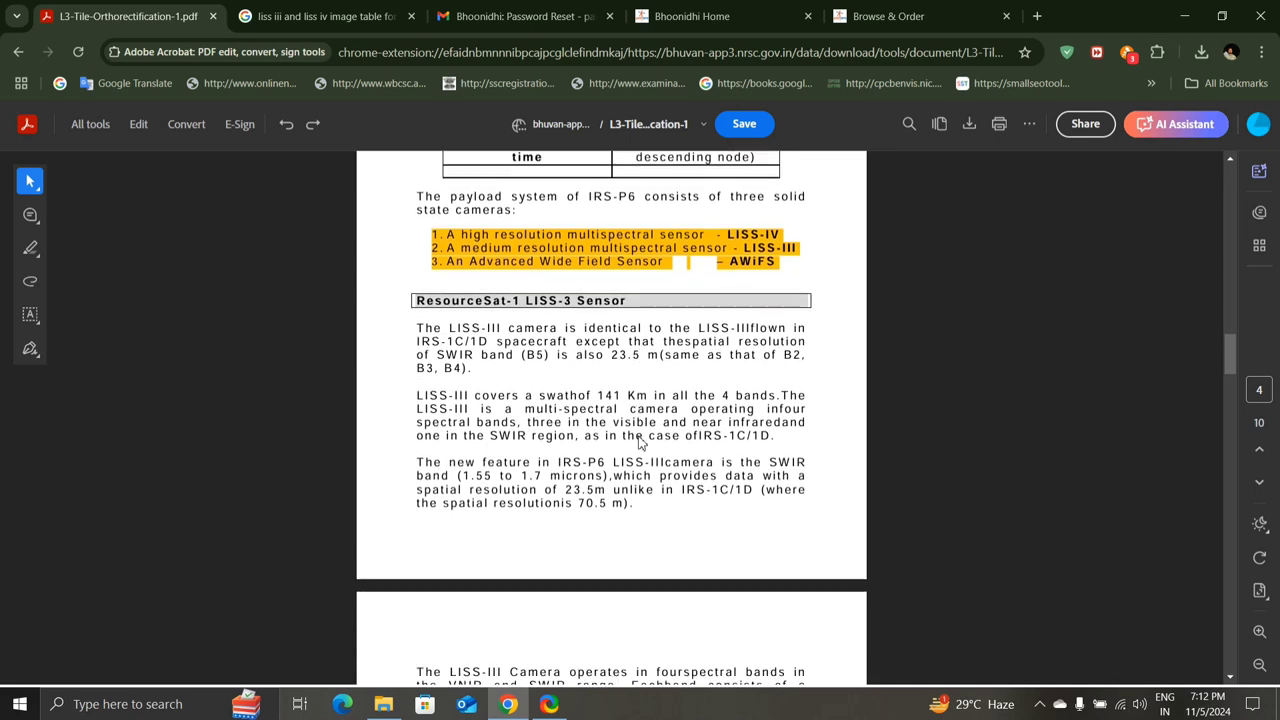
scroll(640, 440, "down", 8)
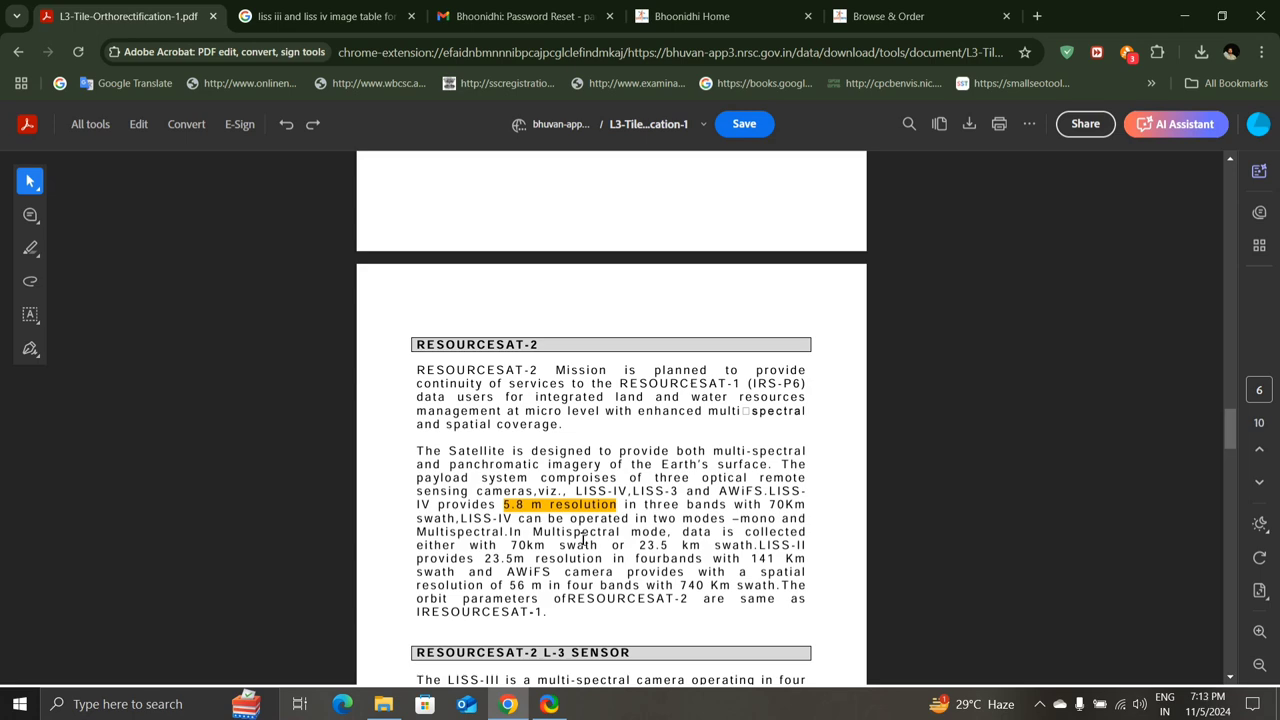
scroll(583, 540, "down", 1)
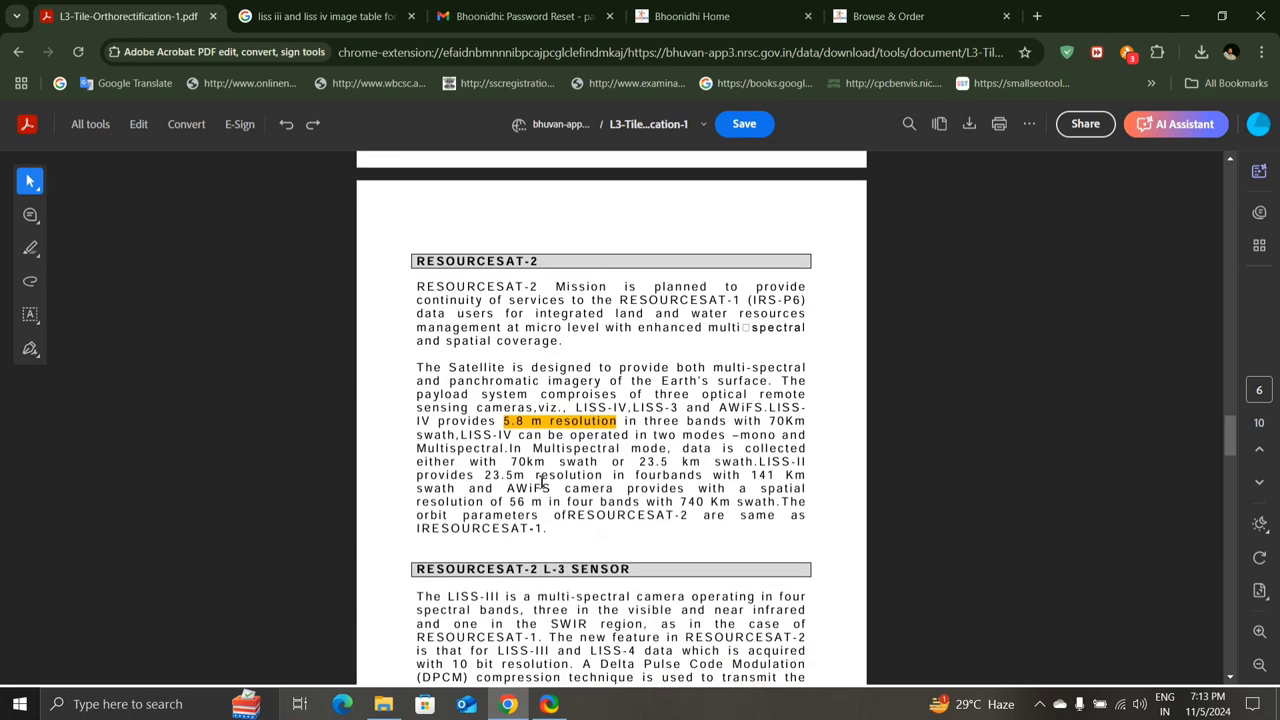
Back on the Browse & Order page, filter Resolution to 5m - 25m (Medium) and Imaging Spectrum to Optical
left_click(853, 24)
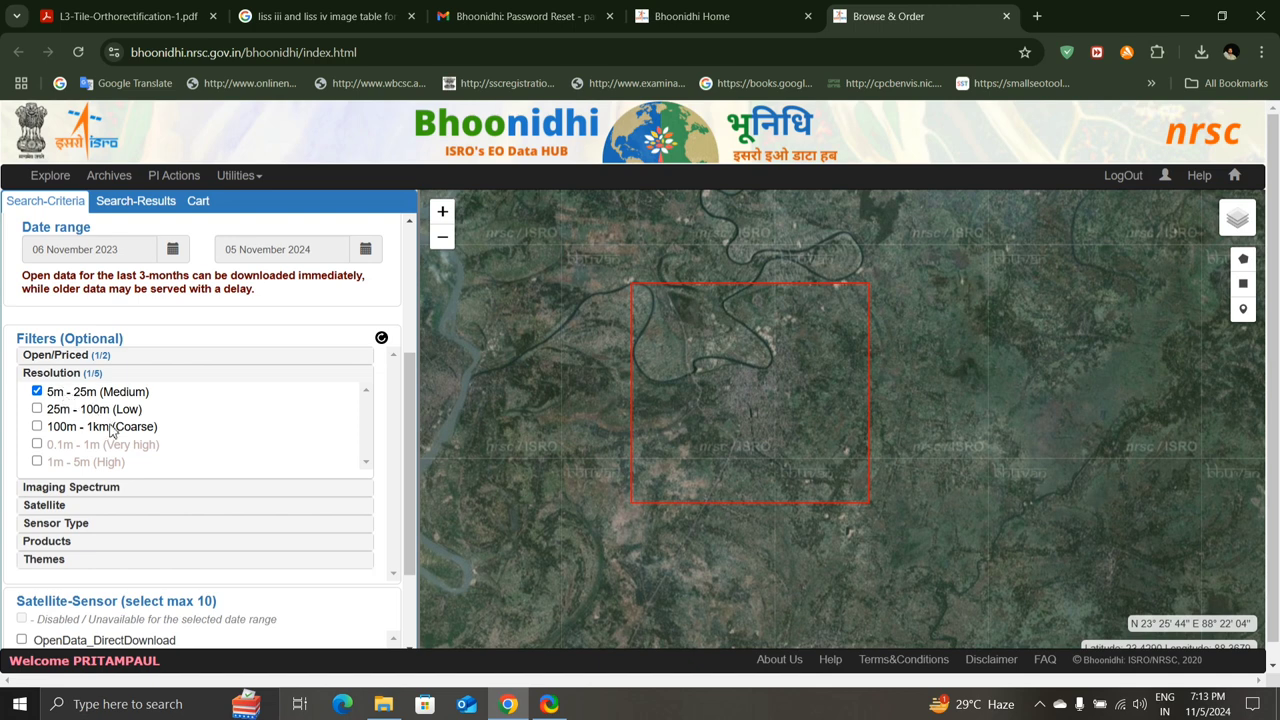
scroll(112, 433, "down", 1)
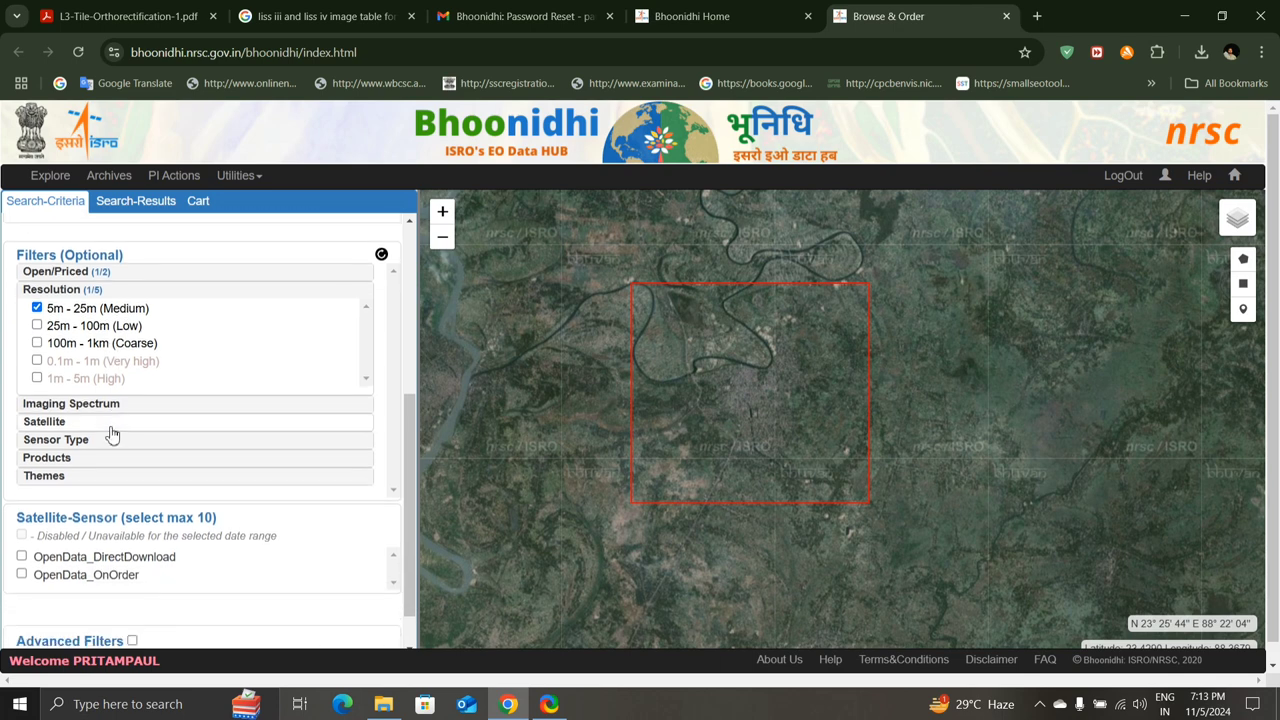
left_click(47, 407)
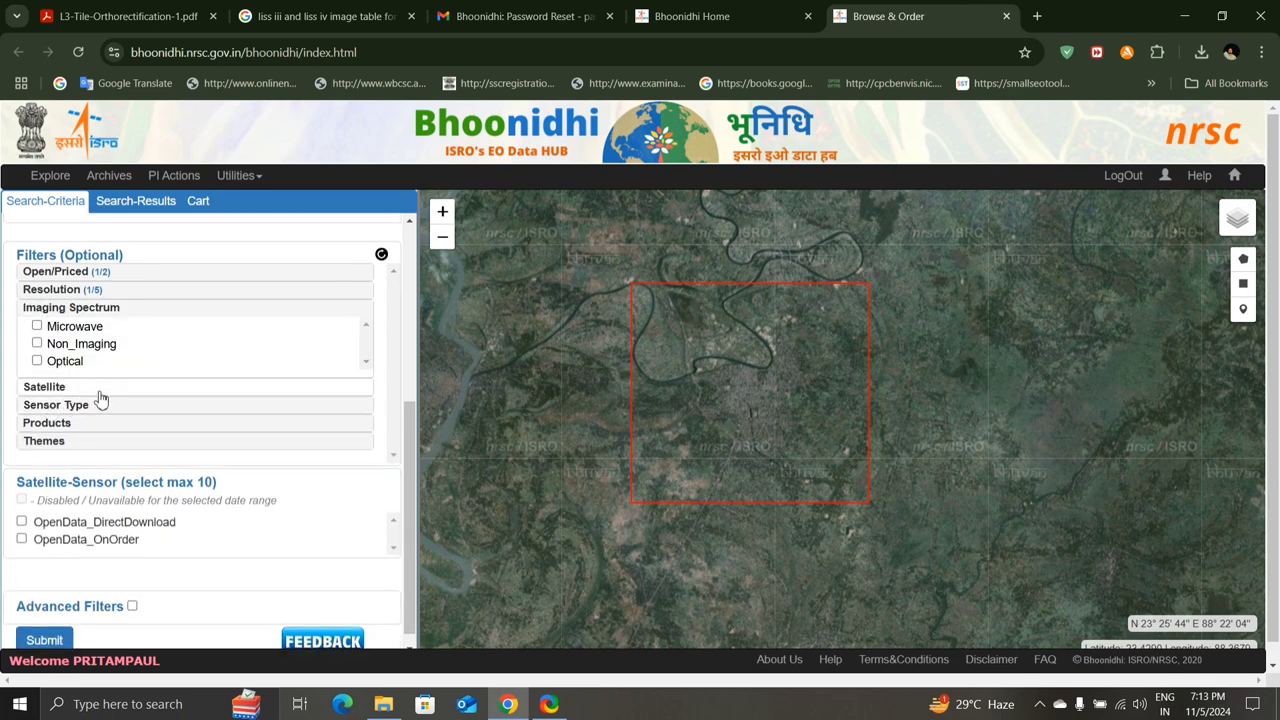
left_click(38, 362)
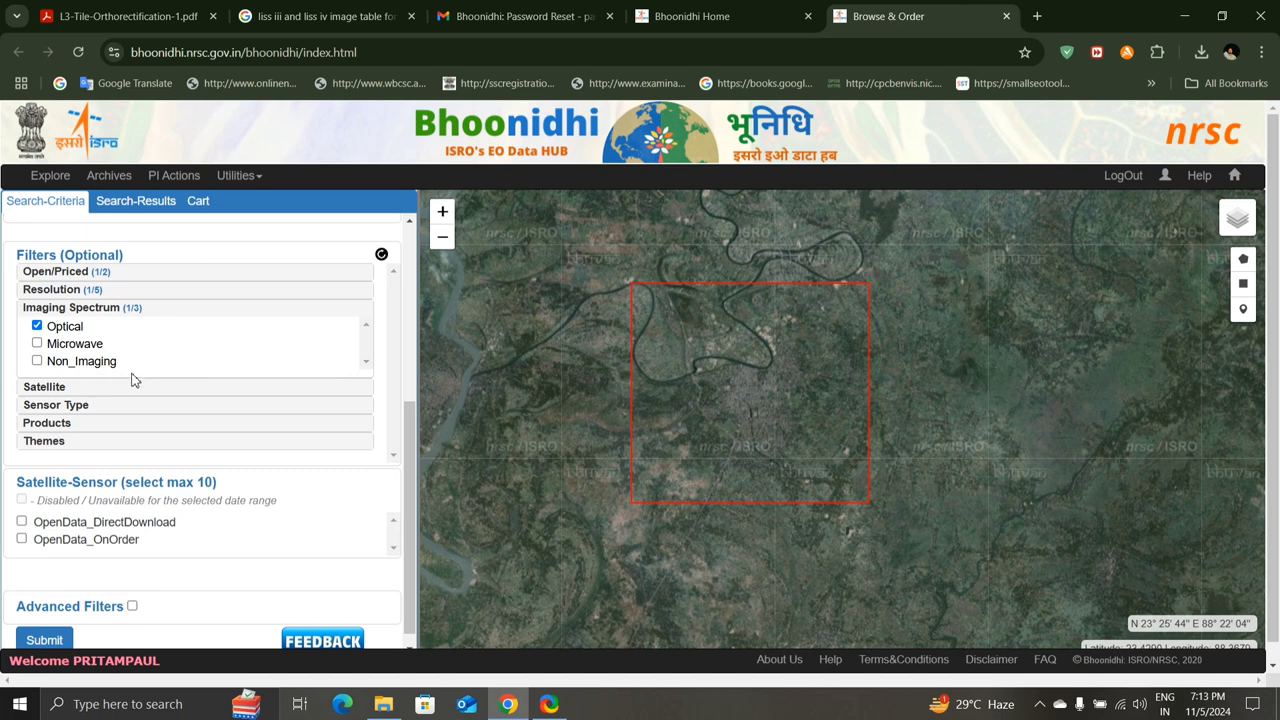
Restrict the Satellite filter to ResourceSat-2
left_click(104, 386)
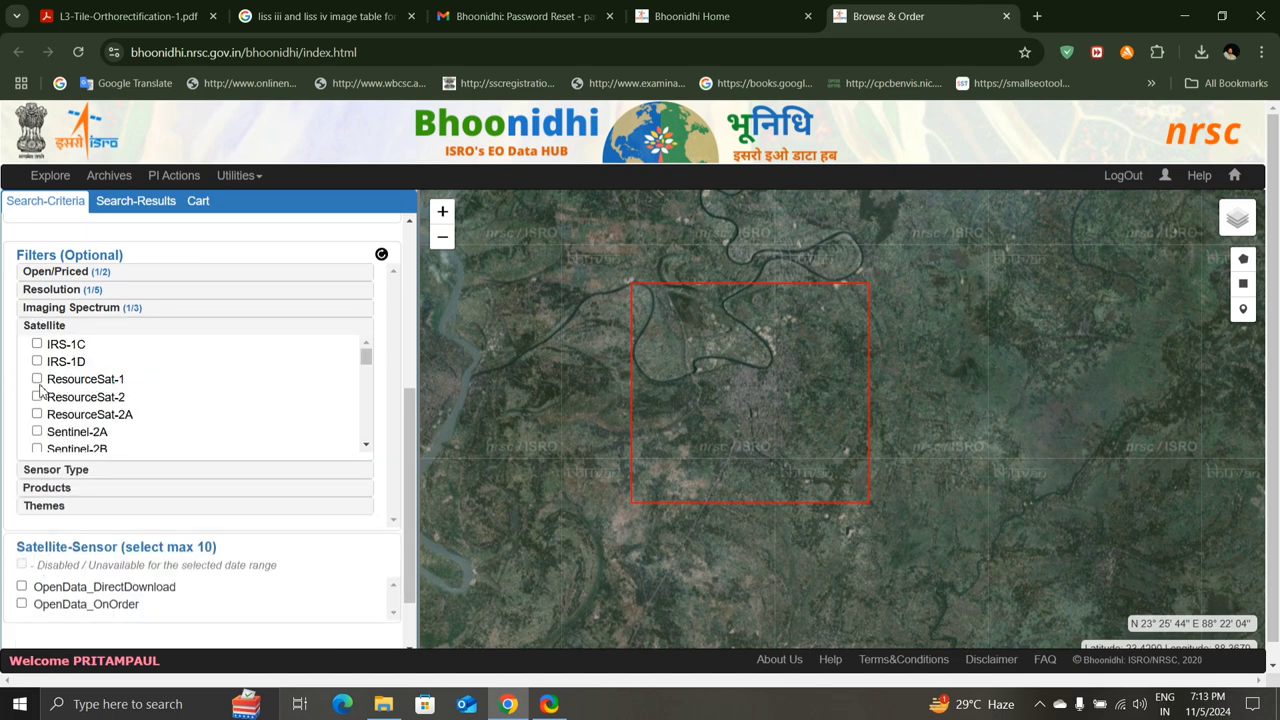
left_click(37, 397)
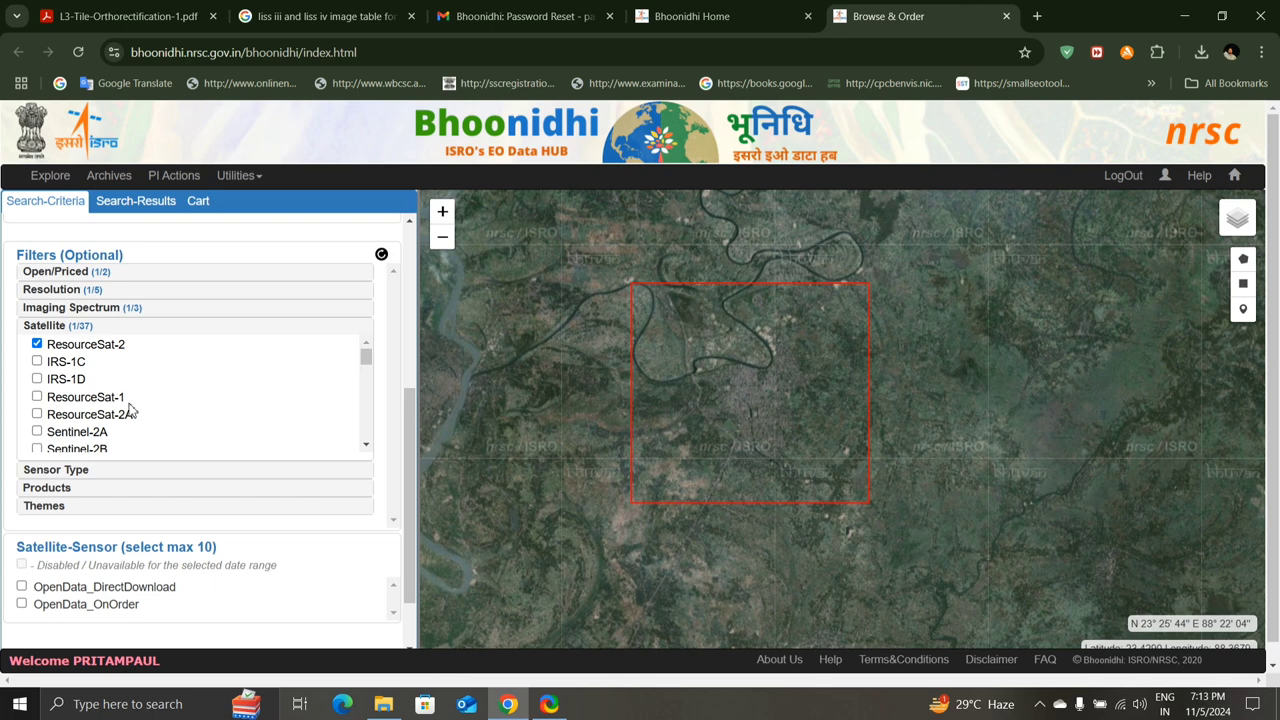
scroll(128, 410, "down", 1)
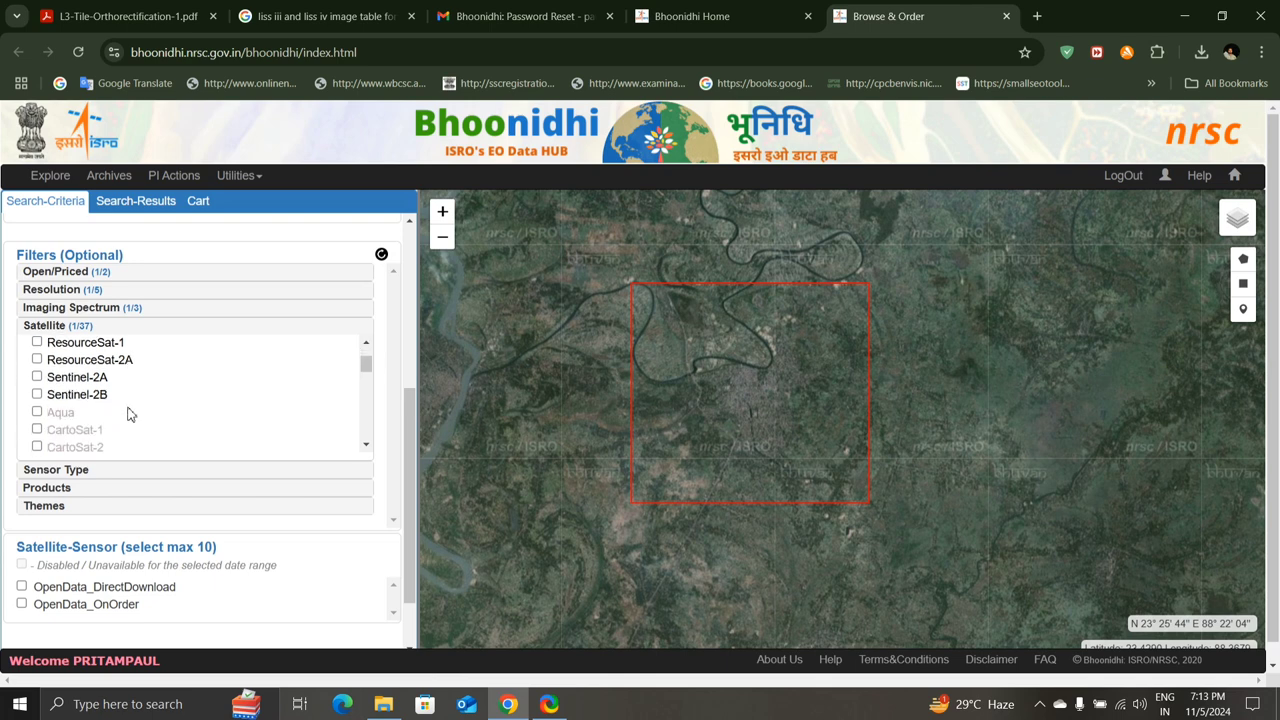
Restrict the Sensor Type filter to LISS3, trying LISS4 briefly and deselecting it again
left_click(60, 469)
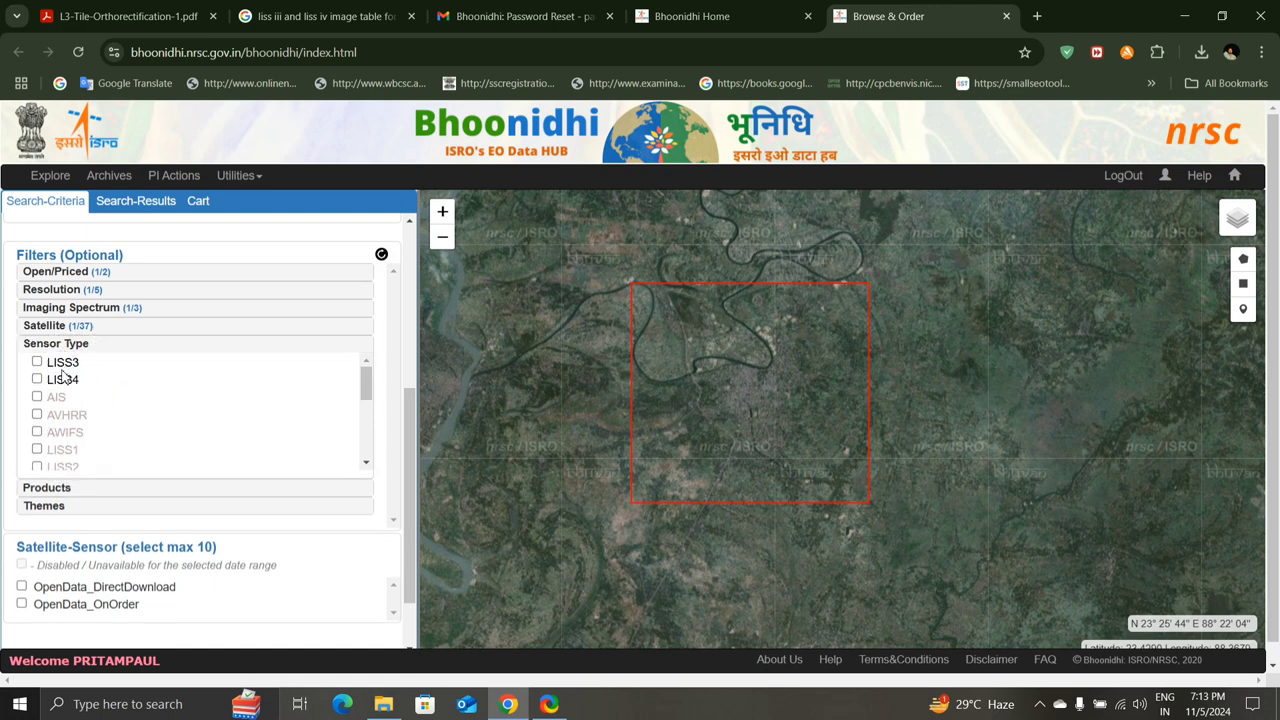
left_click(37, 364)
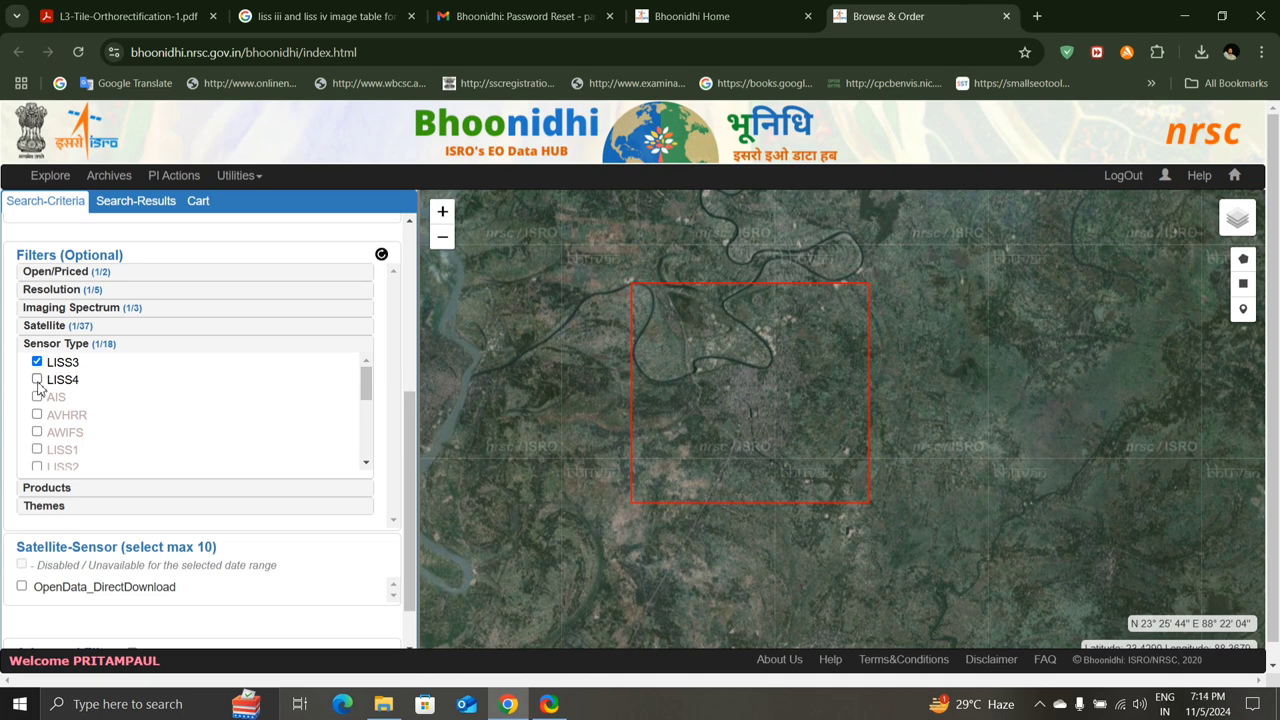
left_click(38, 382)
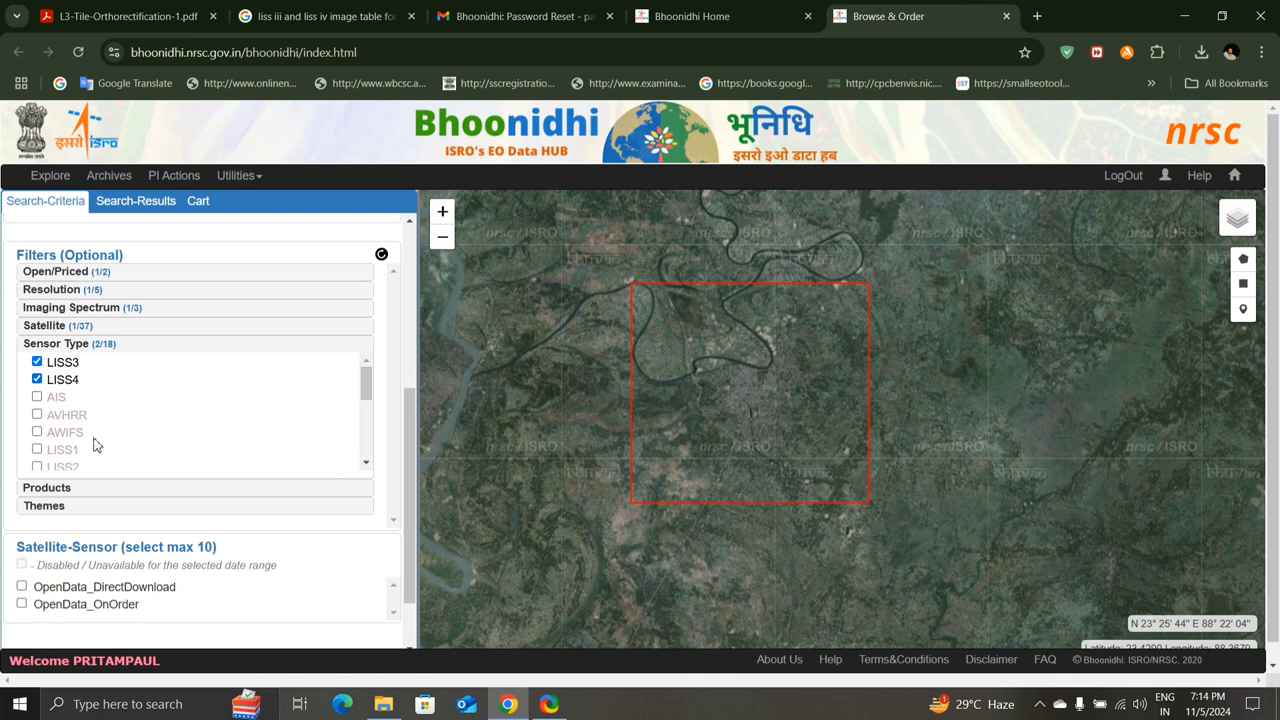
left_click(37, 380)
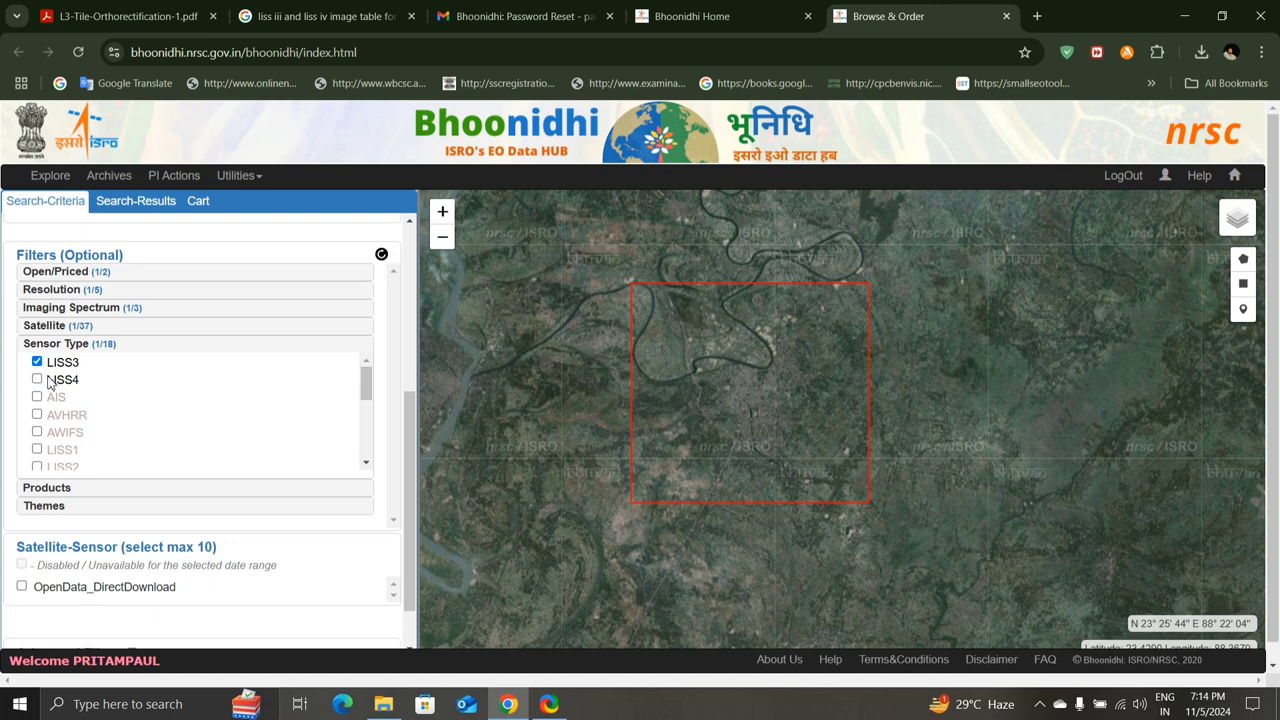
Restrict the Products filter to Level-3_Tiles
left_click(88, 488)
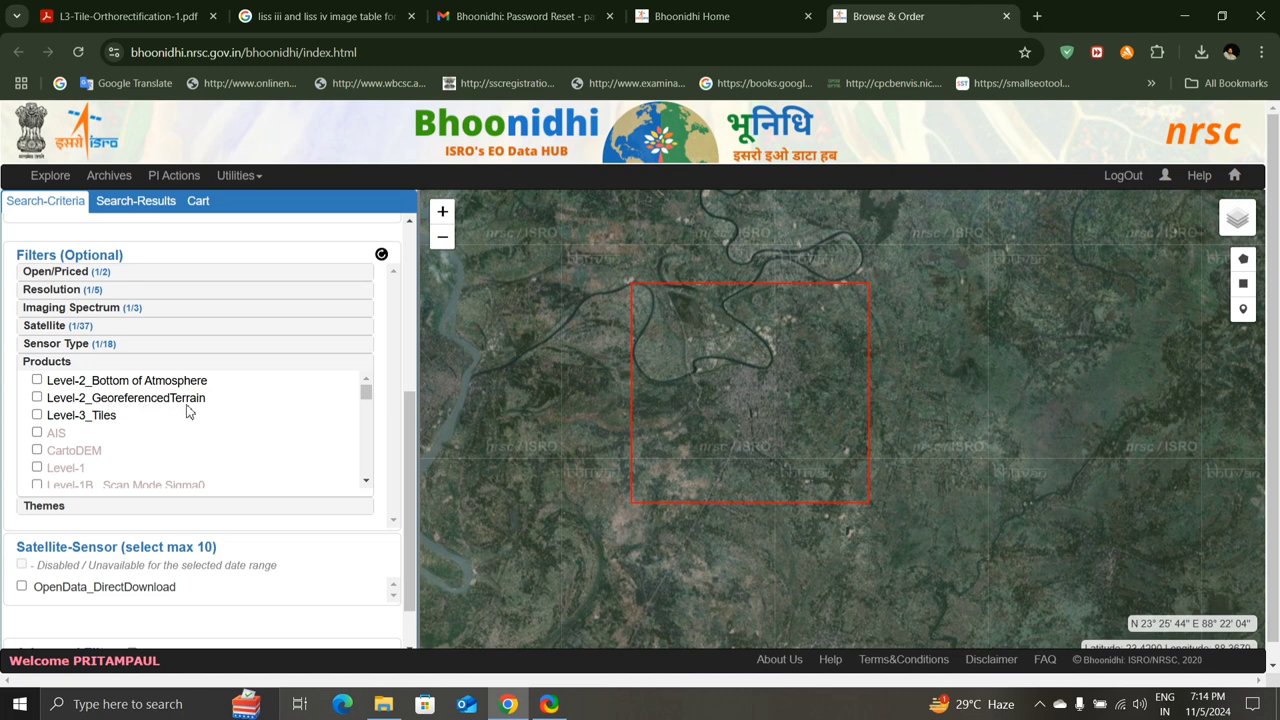
left_click(37, 415)
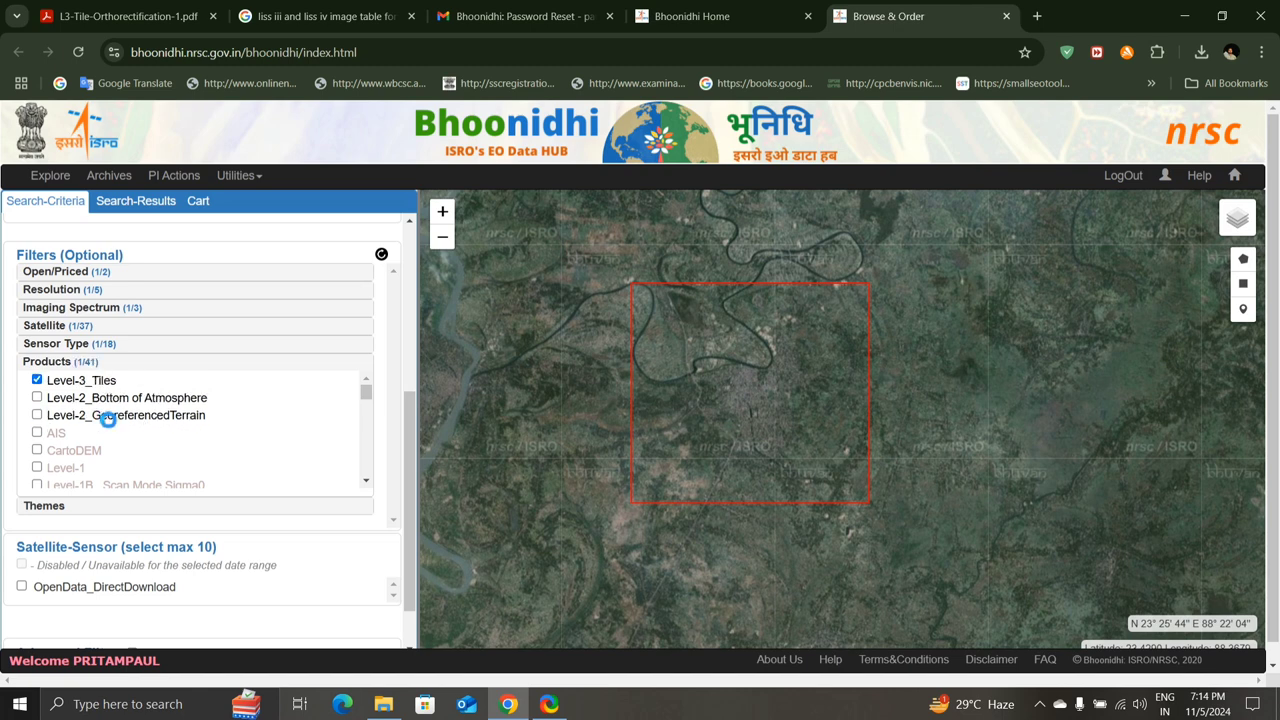
scroll(104, 432, "down", 3)
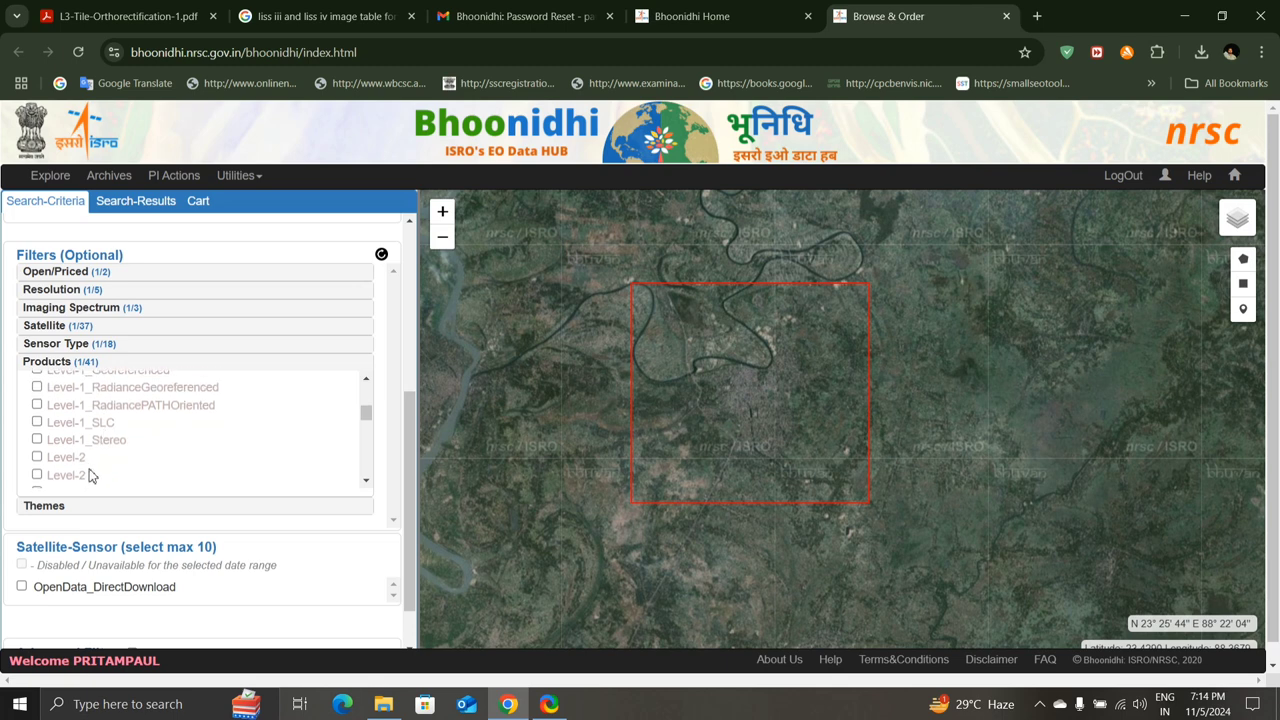
Set the Themes filter to Land Use / Land Cover and expand OpenData_DirectDownload among the satellite-sensor choices
left_click(59, 510)
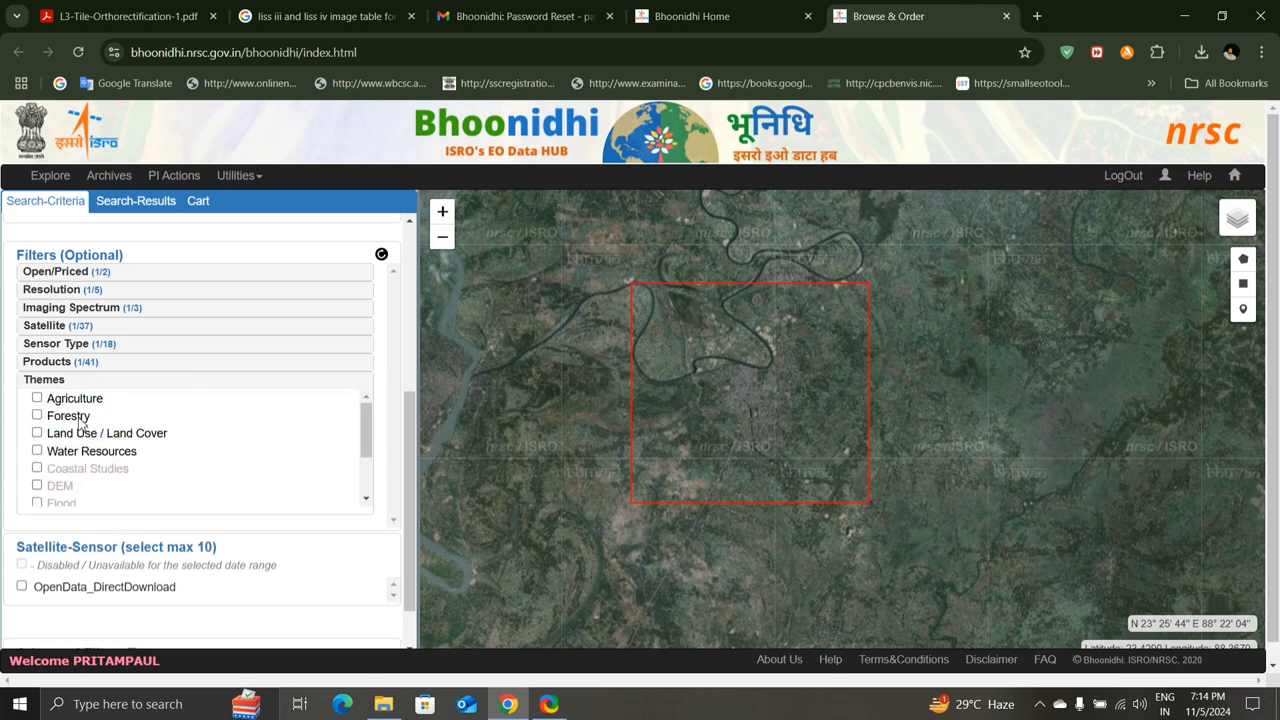
left_click(39, 434)
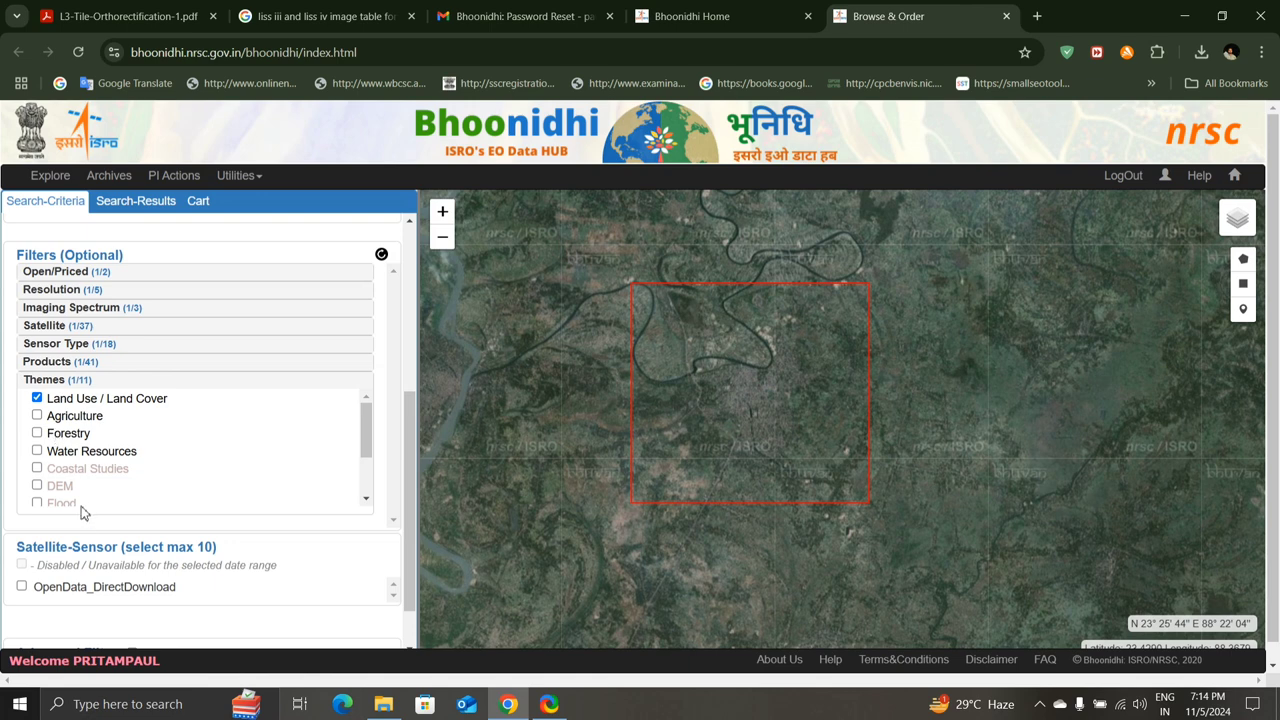
scroll(86, 535, "down", 1)
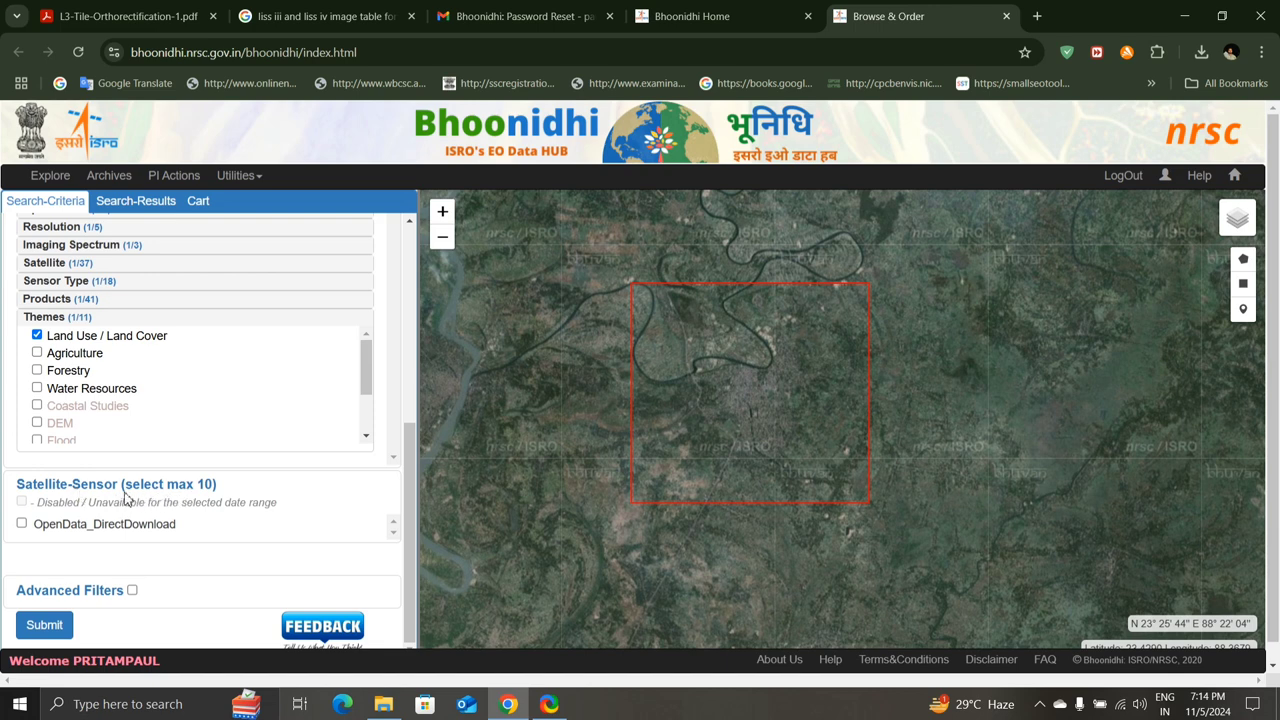
left_click(22, 525)
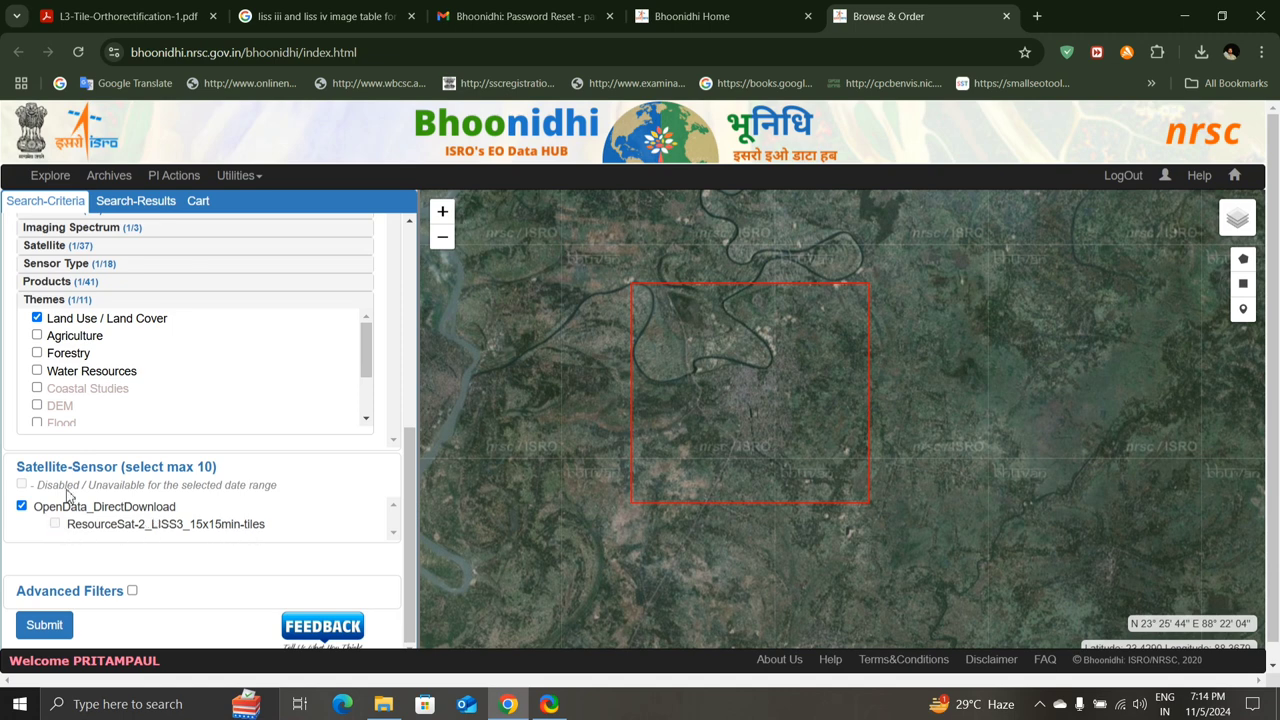
Add ResourceSat-1 to the Satellite filter and expand OpenData_DirectDownload again to list its tile products
scroll(100, 382, "up", 3)
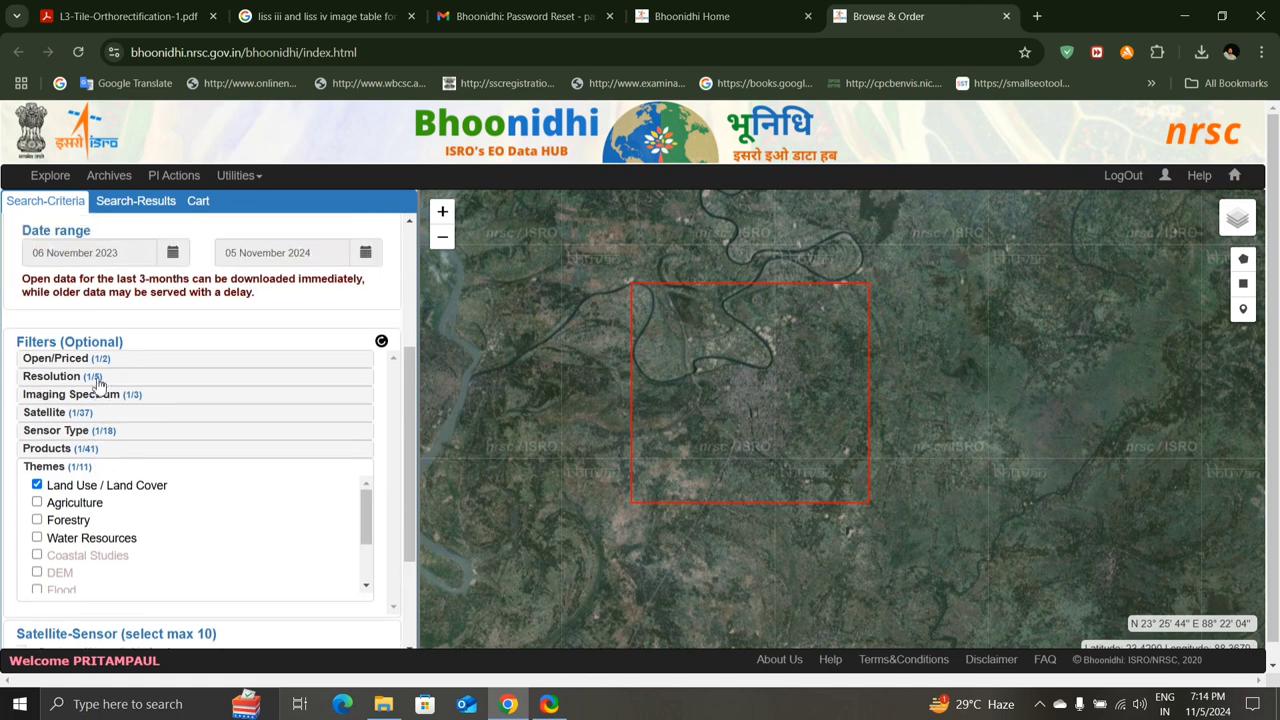
left_click(55, 415)
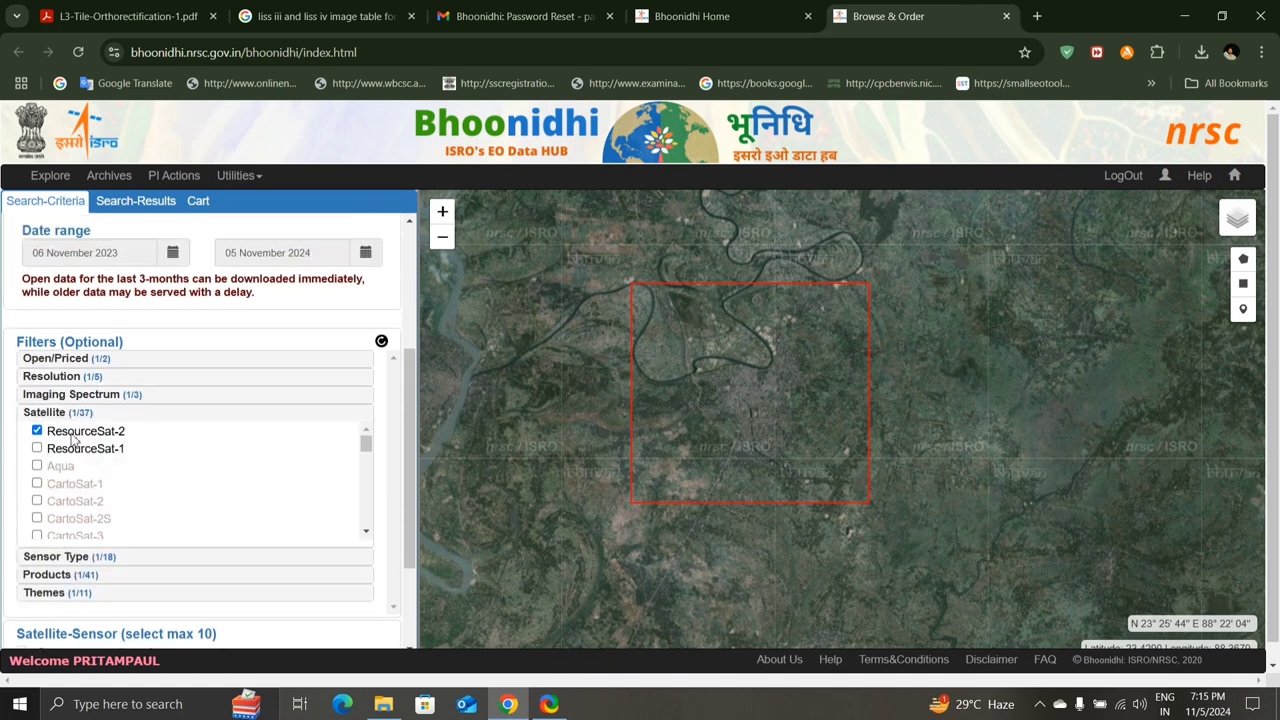
left_click(38, 449)
scroll(90, 458, "down", 3)
scroll(90, 458, "down", 3)
scroll(152, 572, "down", 2)
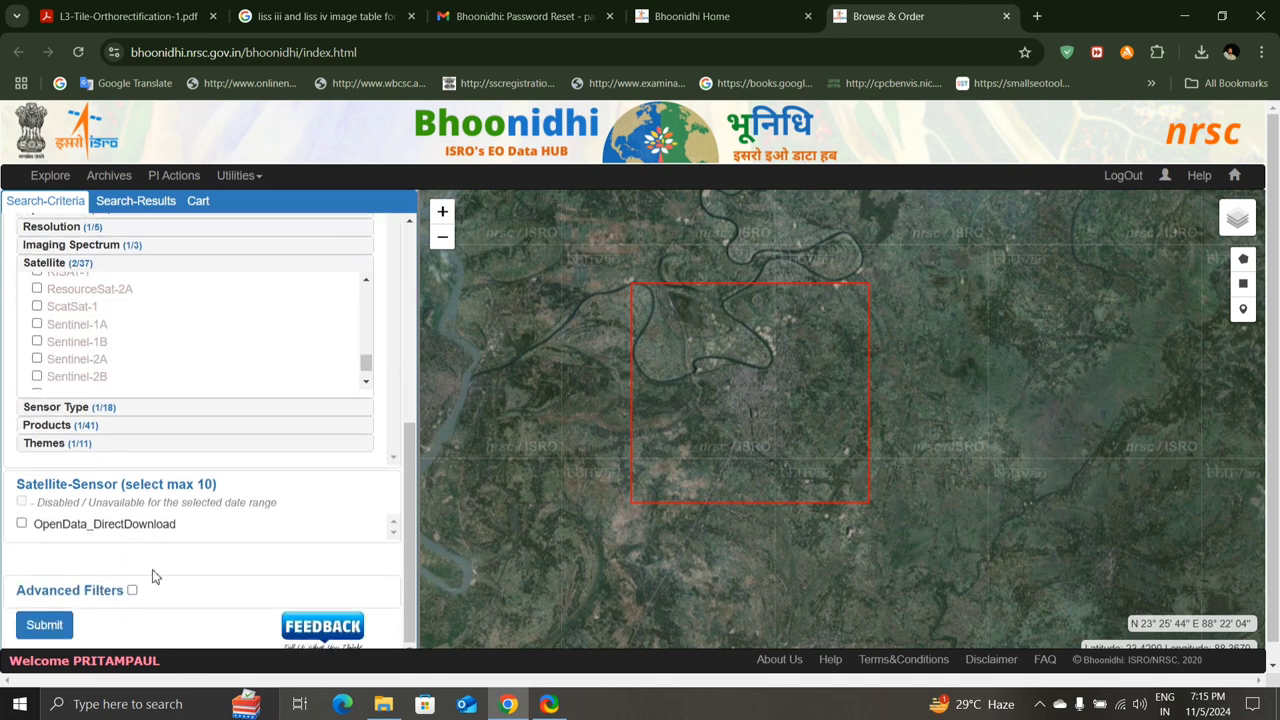
left_click(22, 524)
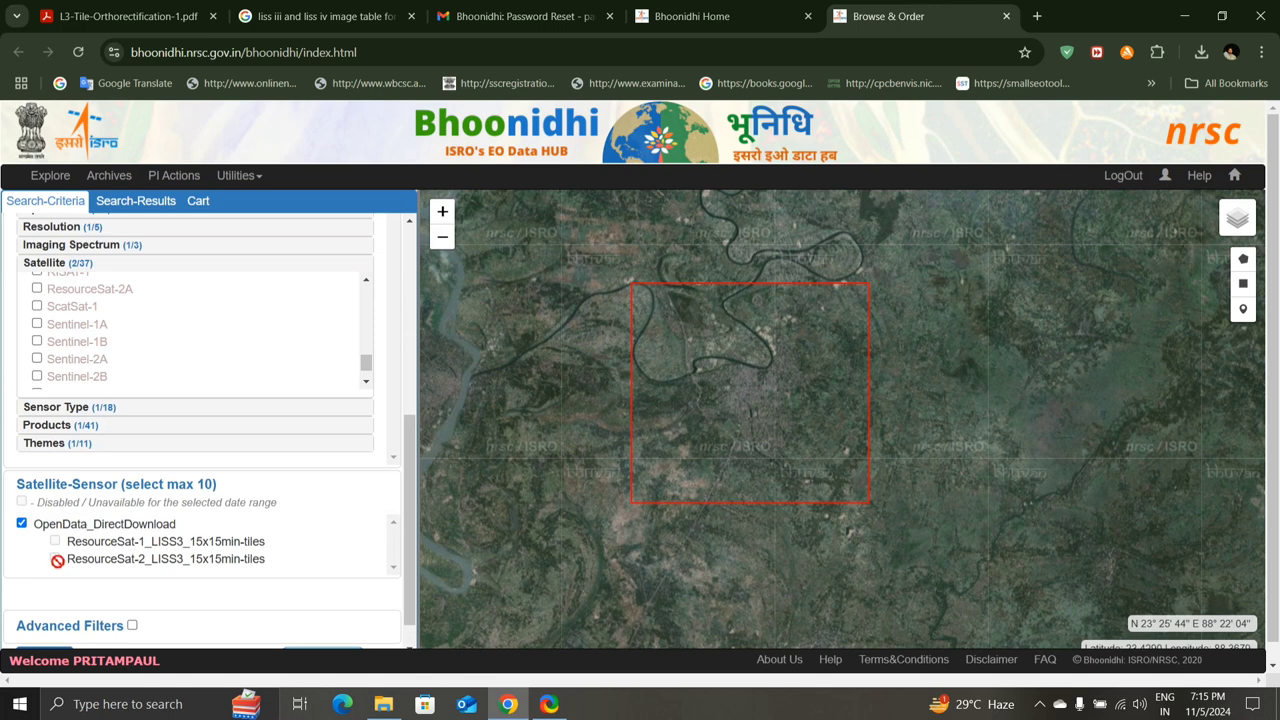
Review the selected satellites in the Satellite filter and the available sensors in the Sensor Type filter
scroll(72, 430, "up", 3)
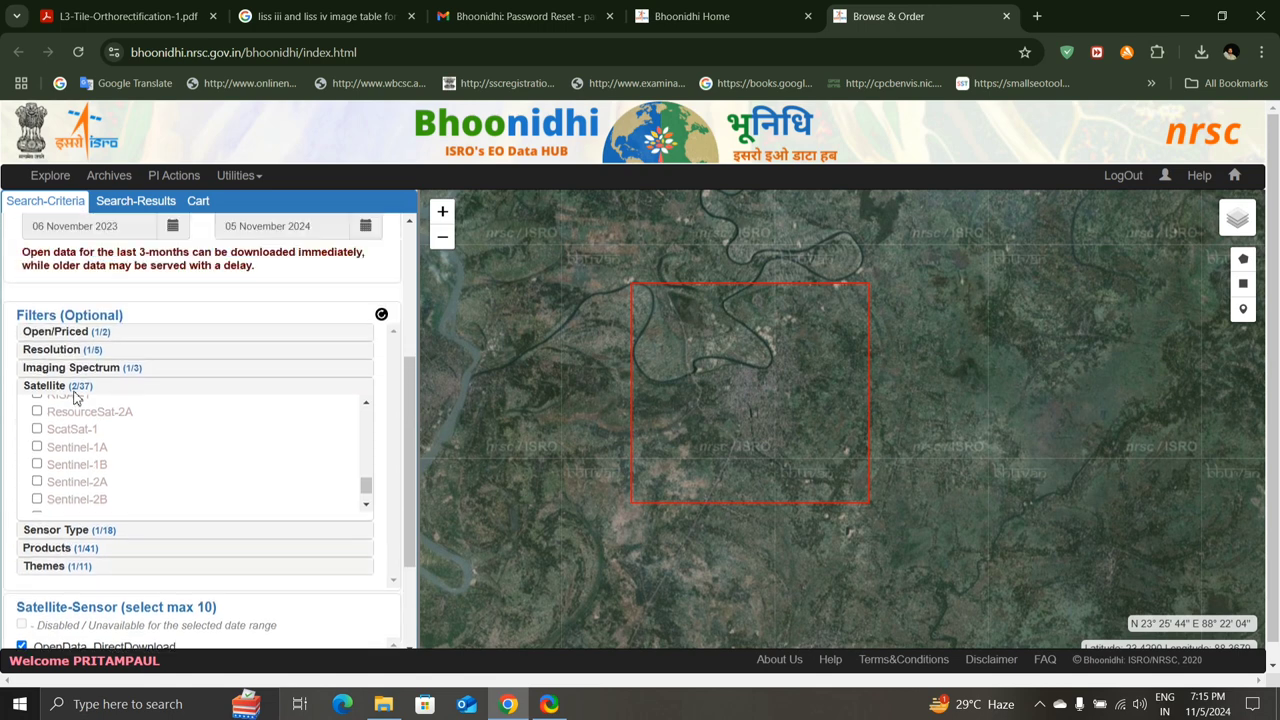
scroll(83, 463, "down", 2)
scroll(70, 440, "down", 2)
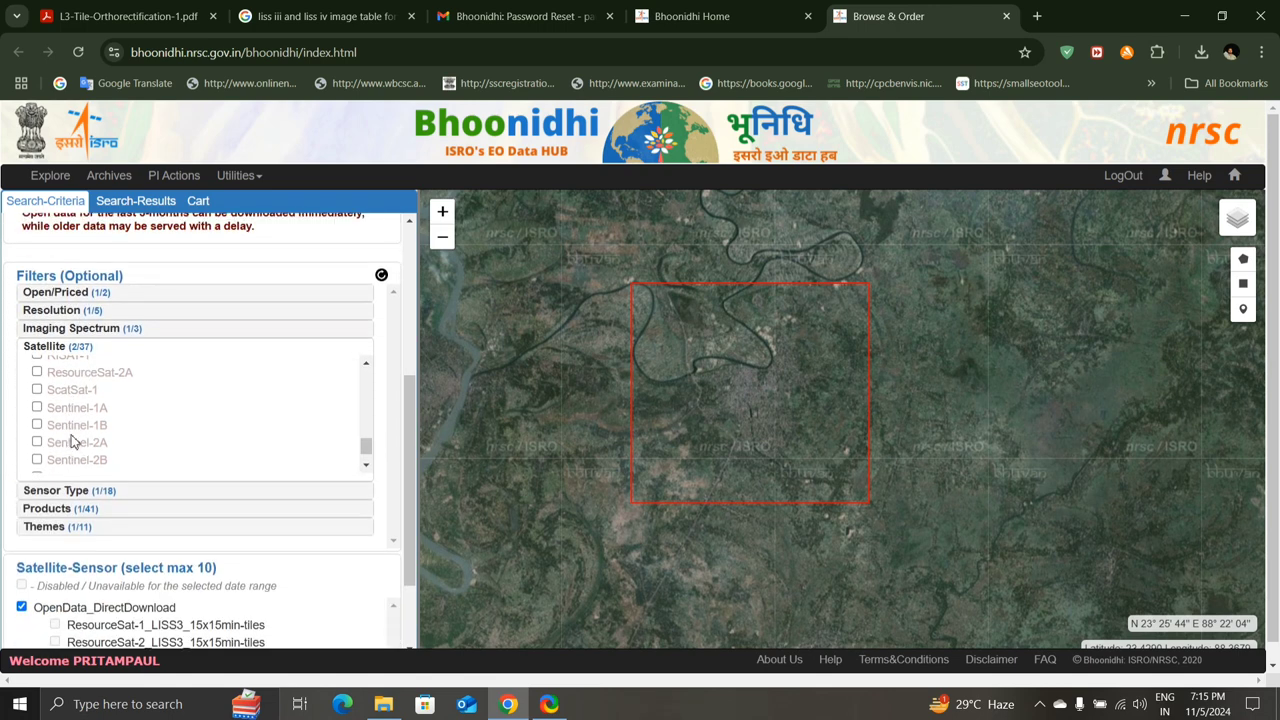
scroll(72, 428, "up", 5)
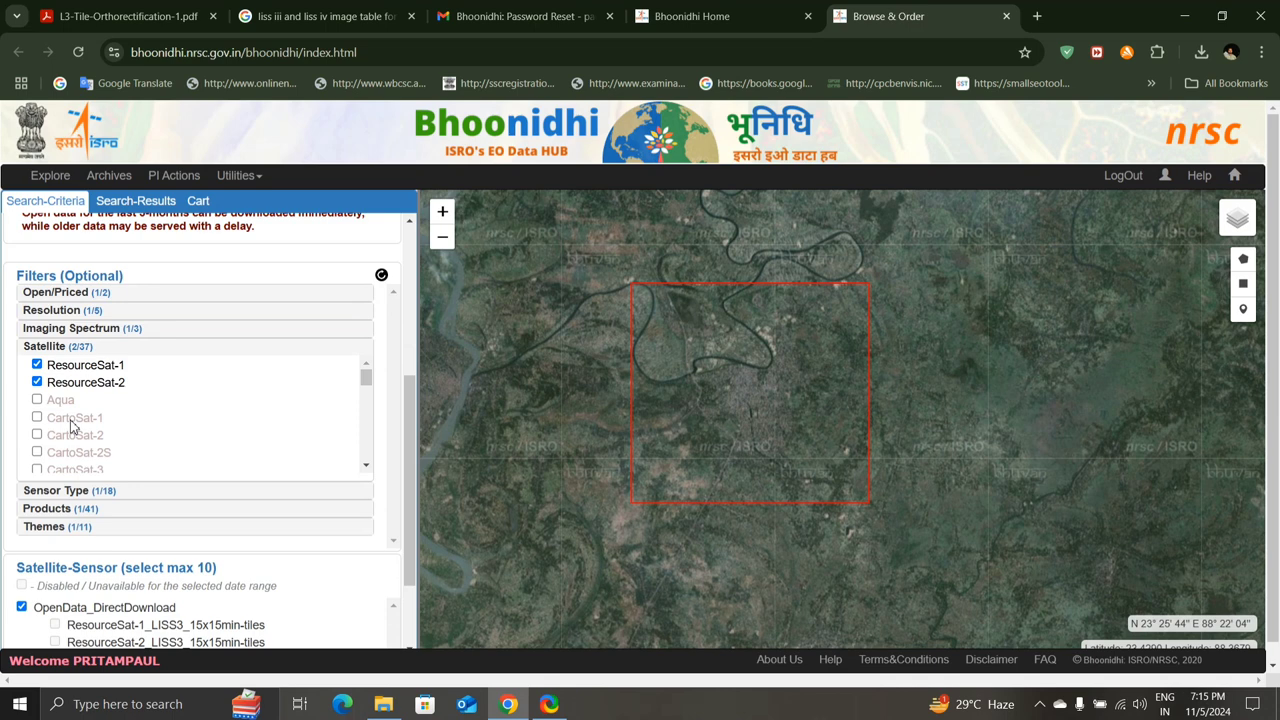
scroll(72, 428, "down", 1)
left_click(56, 490)
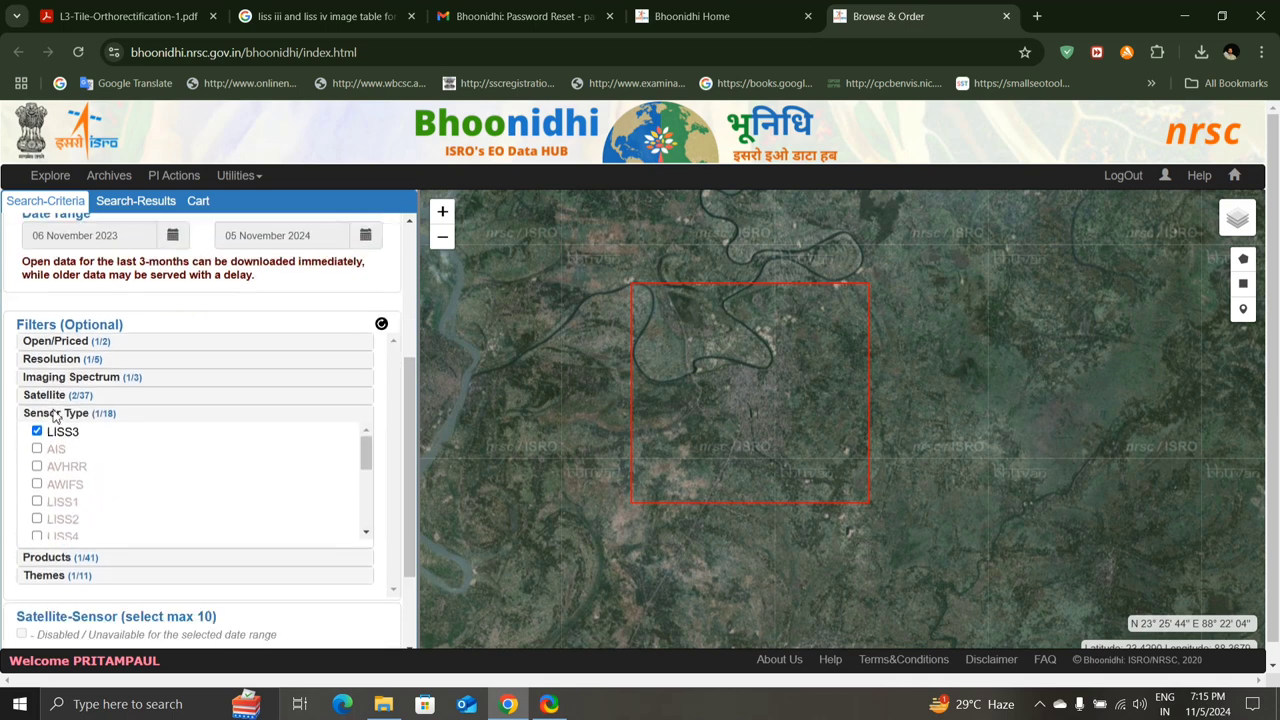
scroll(57, 383, "down", 3)
scroll(55, 370, "up", 3)
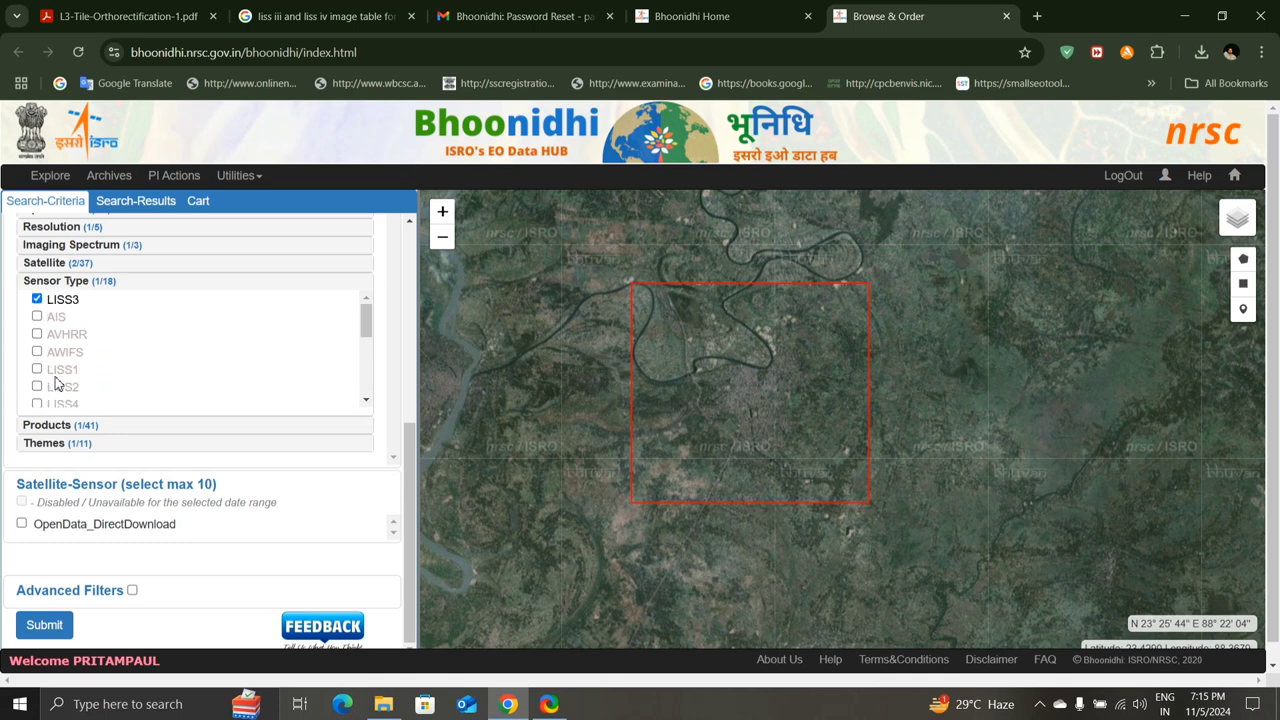
left_click(37, 299)
scroll(66, 343, "down", 1)
scroll(66, 343, "up", 2)
scroll(60, 330, "down", 5)
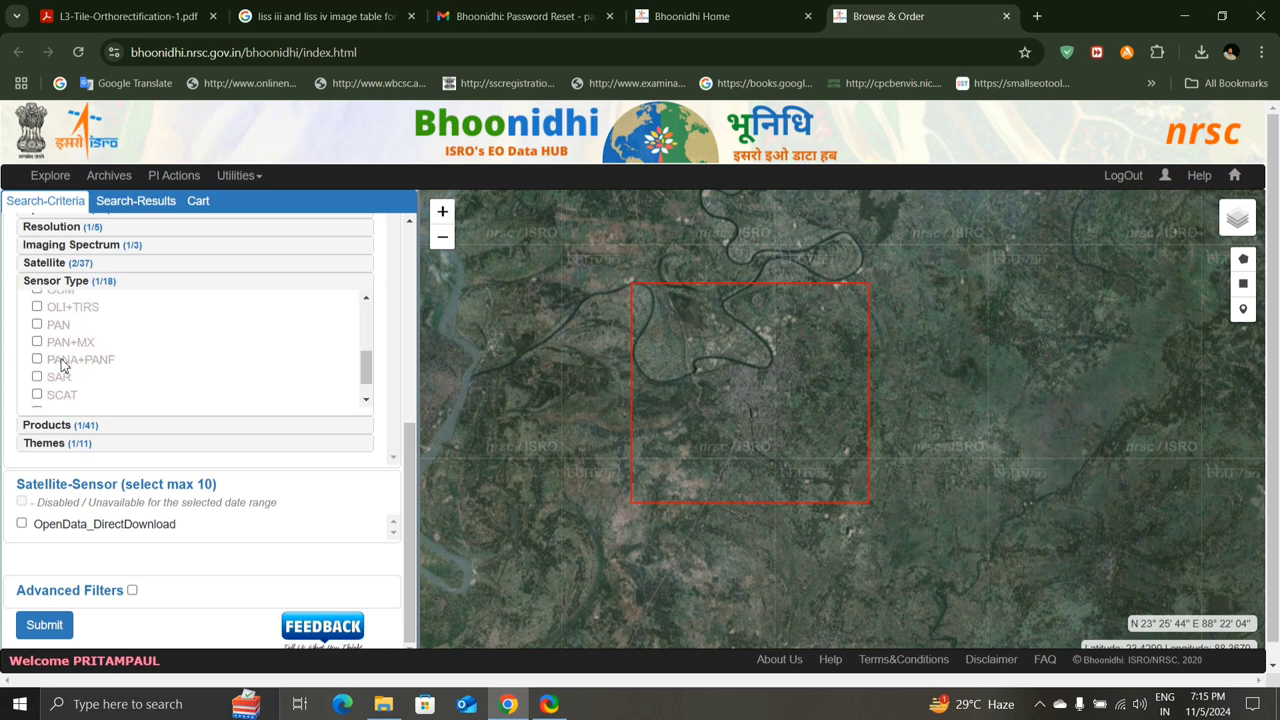
Add Level-2_Bottom of Atmosphere to the Products filter and expand OpenData_DirectDownload among the satellite-sensor choices
left_click(50, 424)
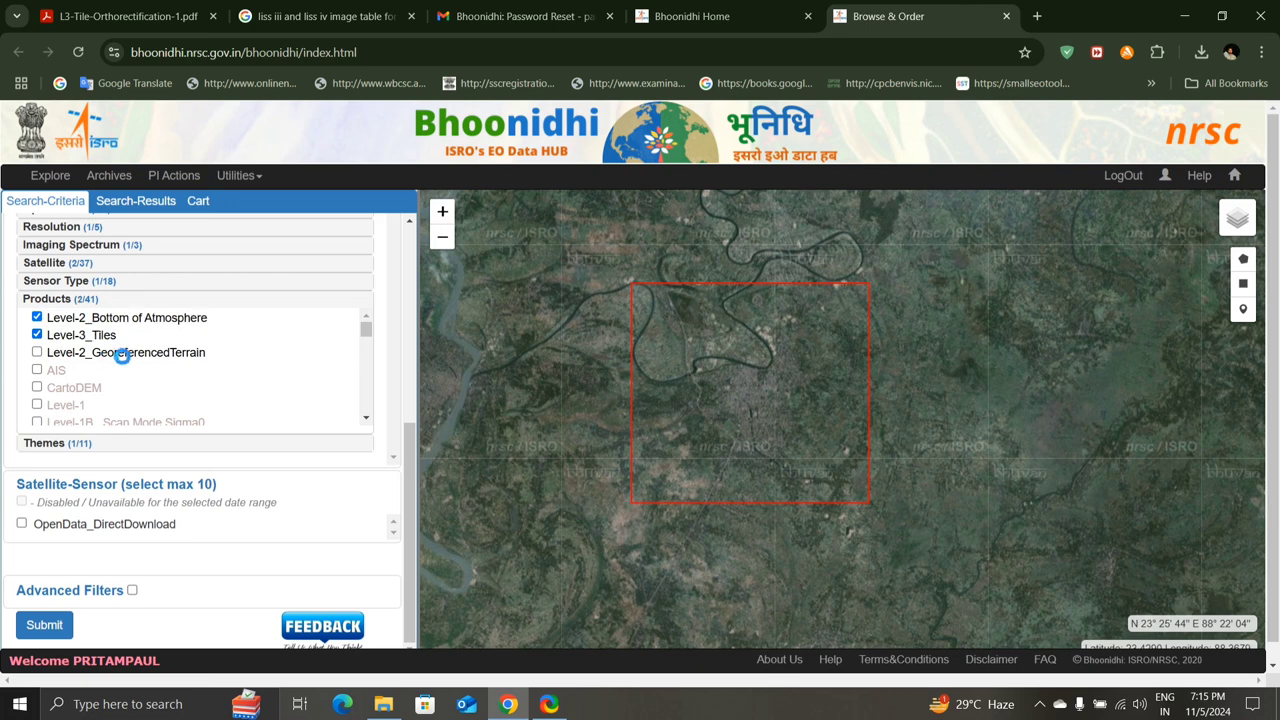
left_click(22, 526)
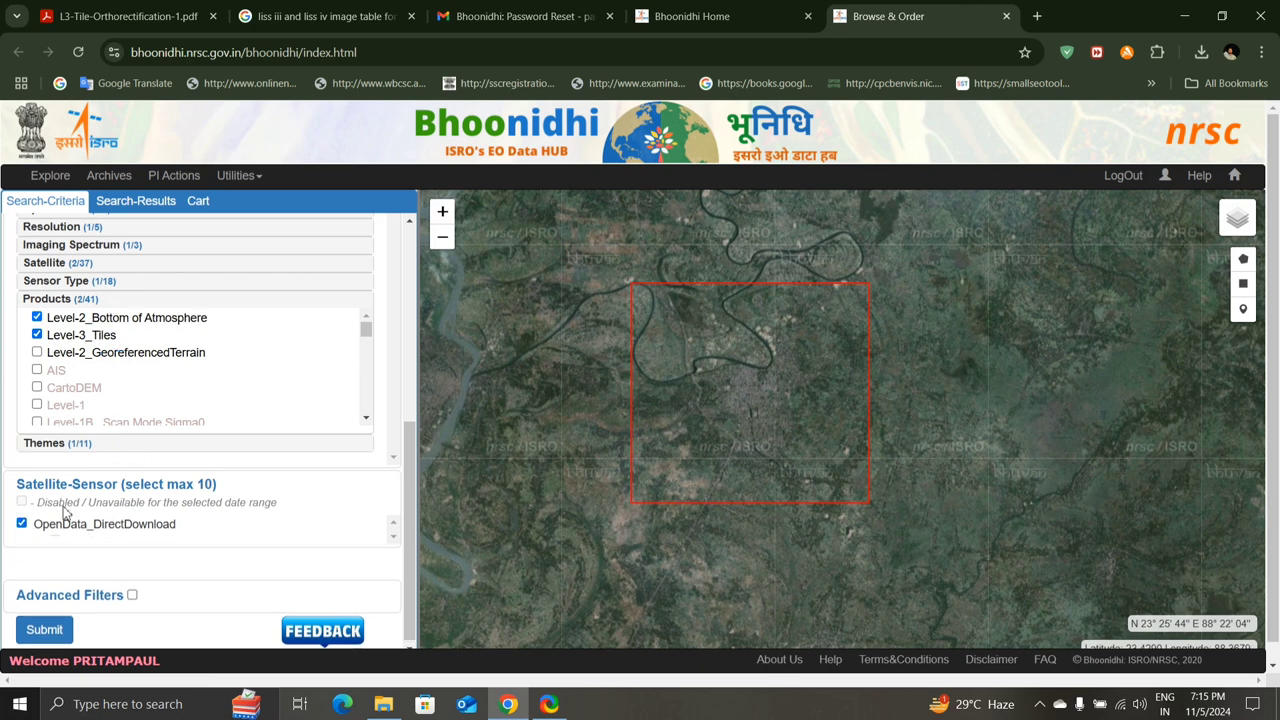
scroll(86, 540, "down", 1)
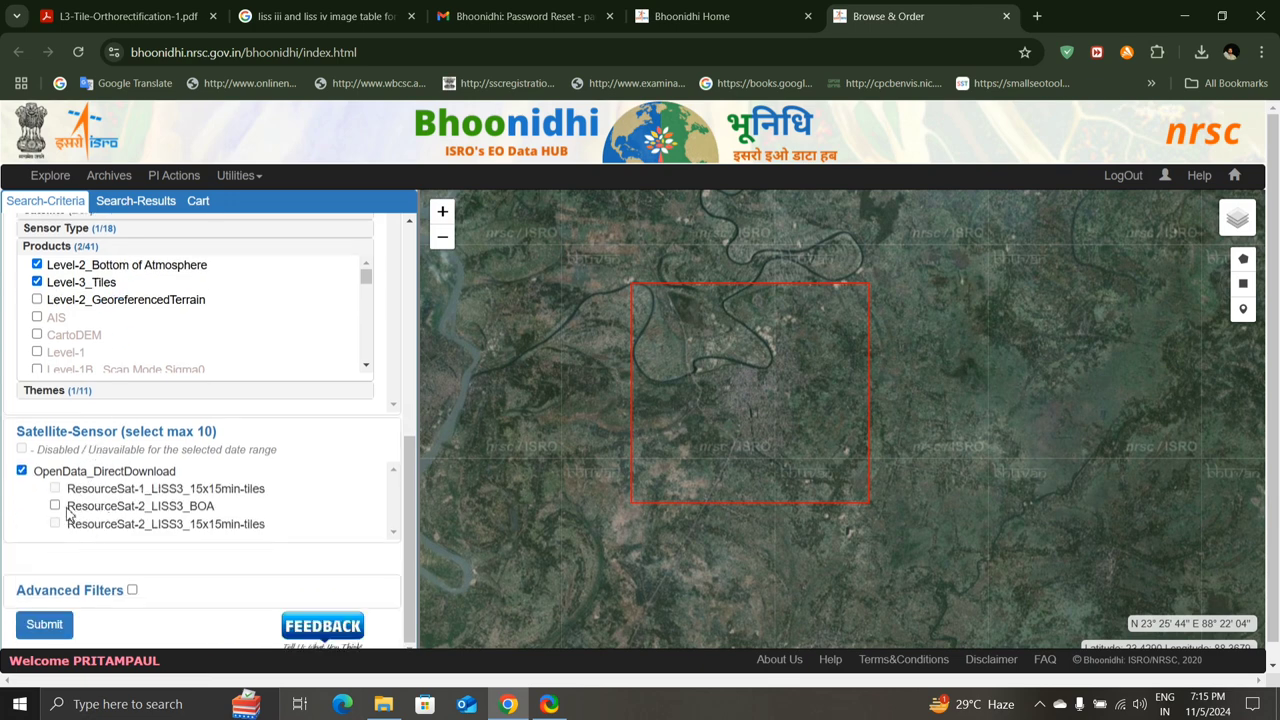
Select the ResourceSat-2_LISS3_BOA product and submit the search
left_click(55, 506)
scroll(200, 518, "down", 1)
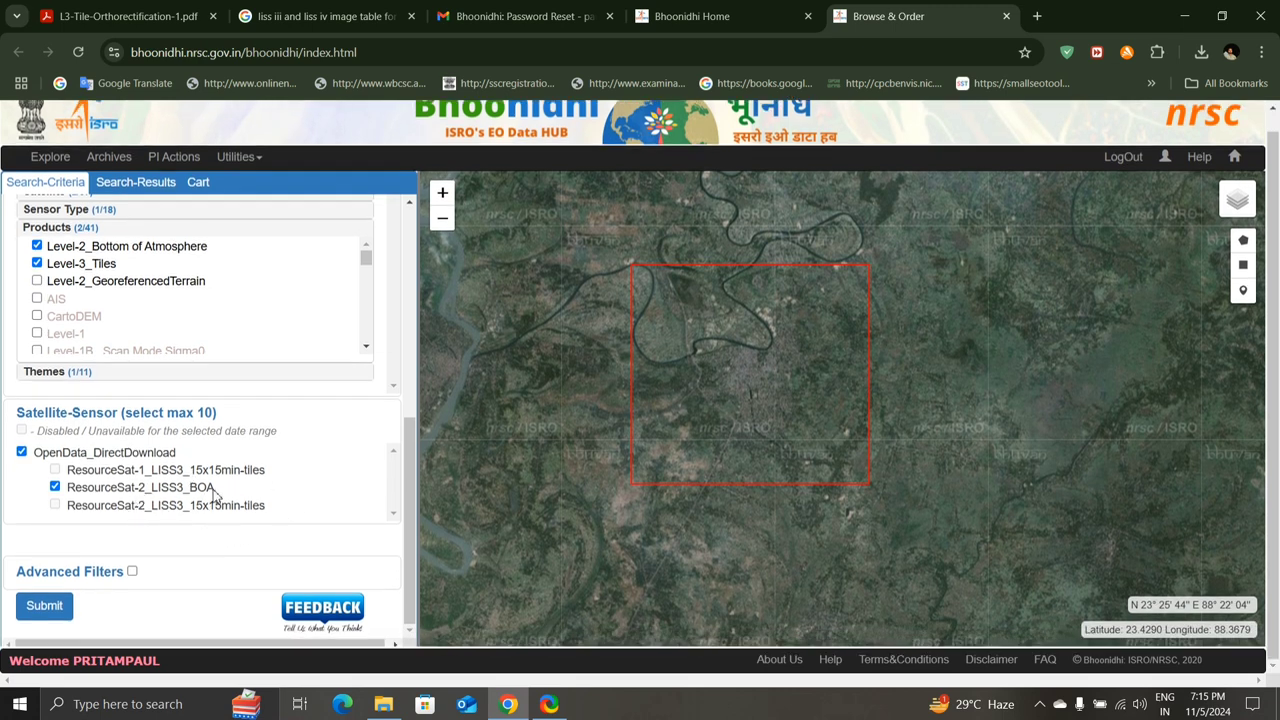
left_click(45, 607)
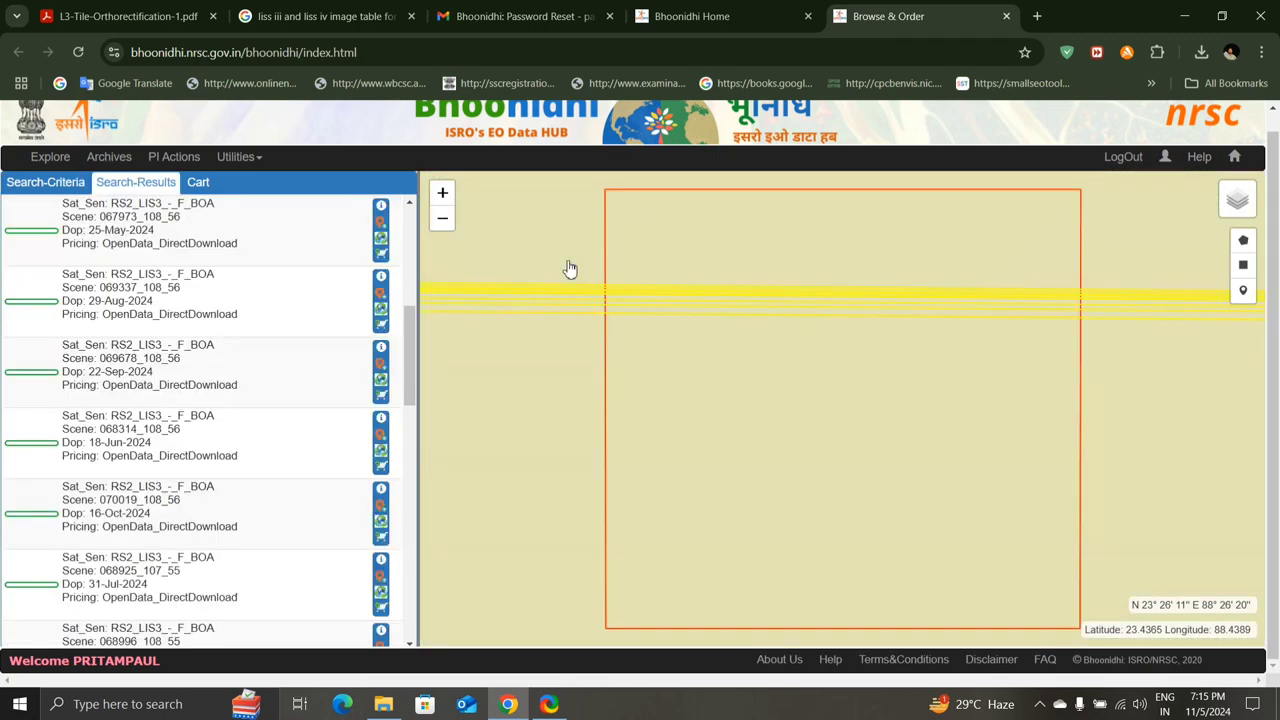
Browse the list of returned ResourceSat-2 LISS3 BOA scenes through to its end
scroll(737, 349, "down", 1)
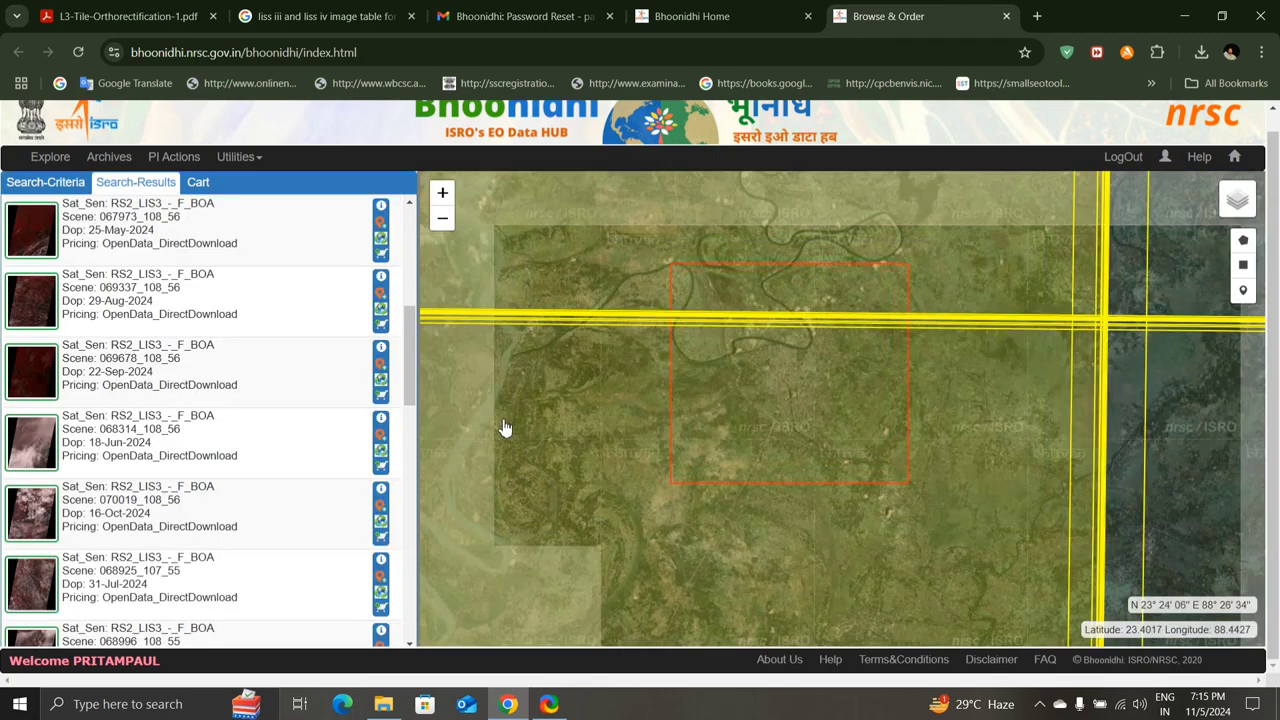
scroll(241, 345, "down", 8)
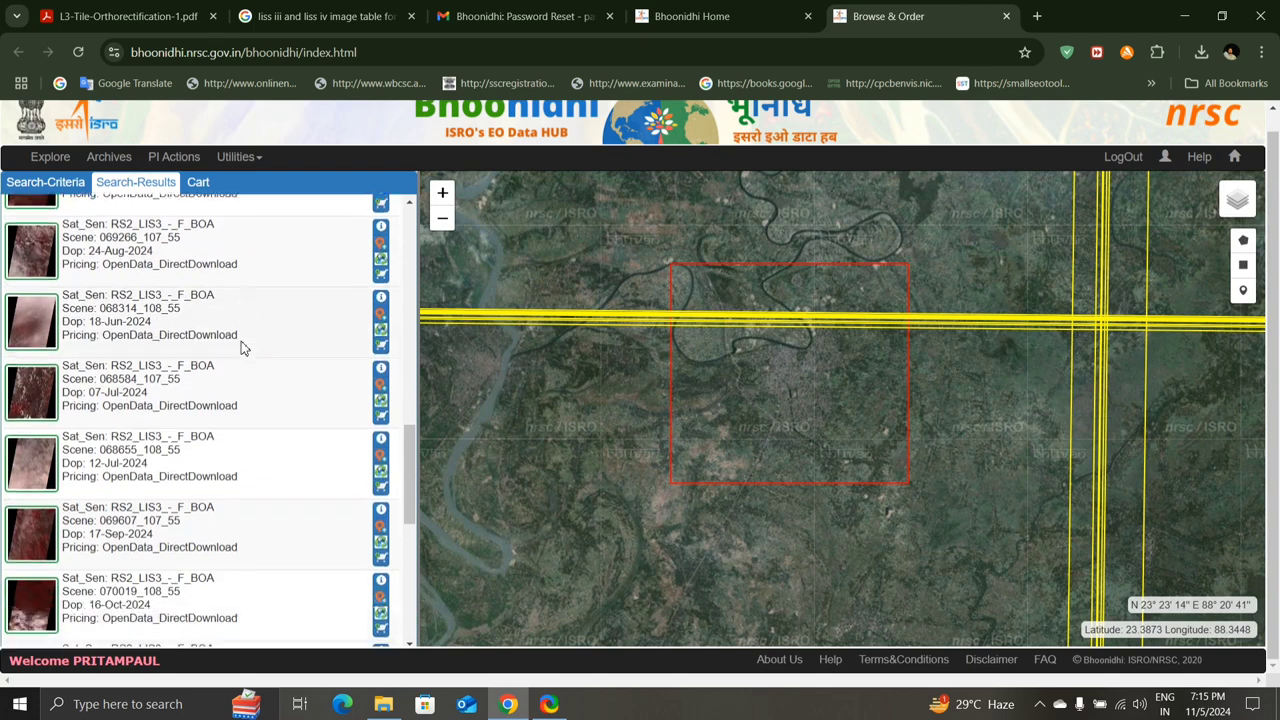
scroll(241, 345, "down", 5)
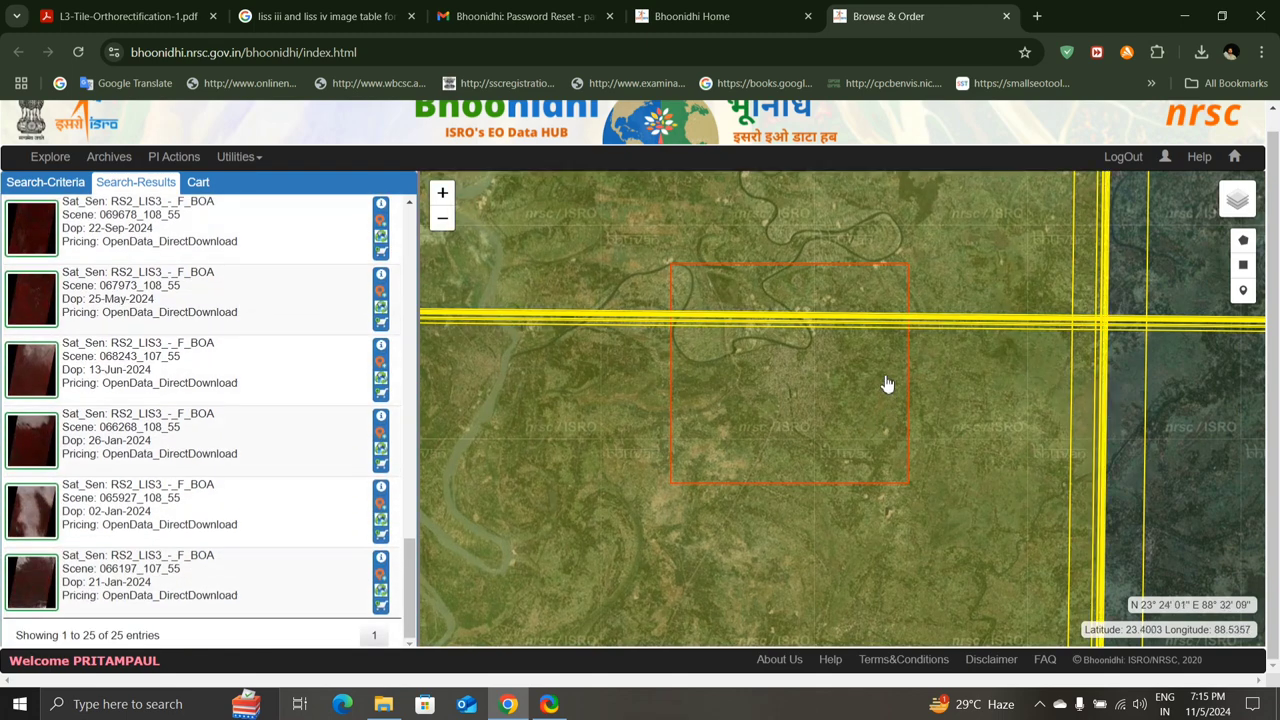
Examine on the map how the scene footprints overlap the area of interest around Krishnanagar
scroll(811, 395, "down", 1)
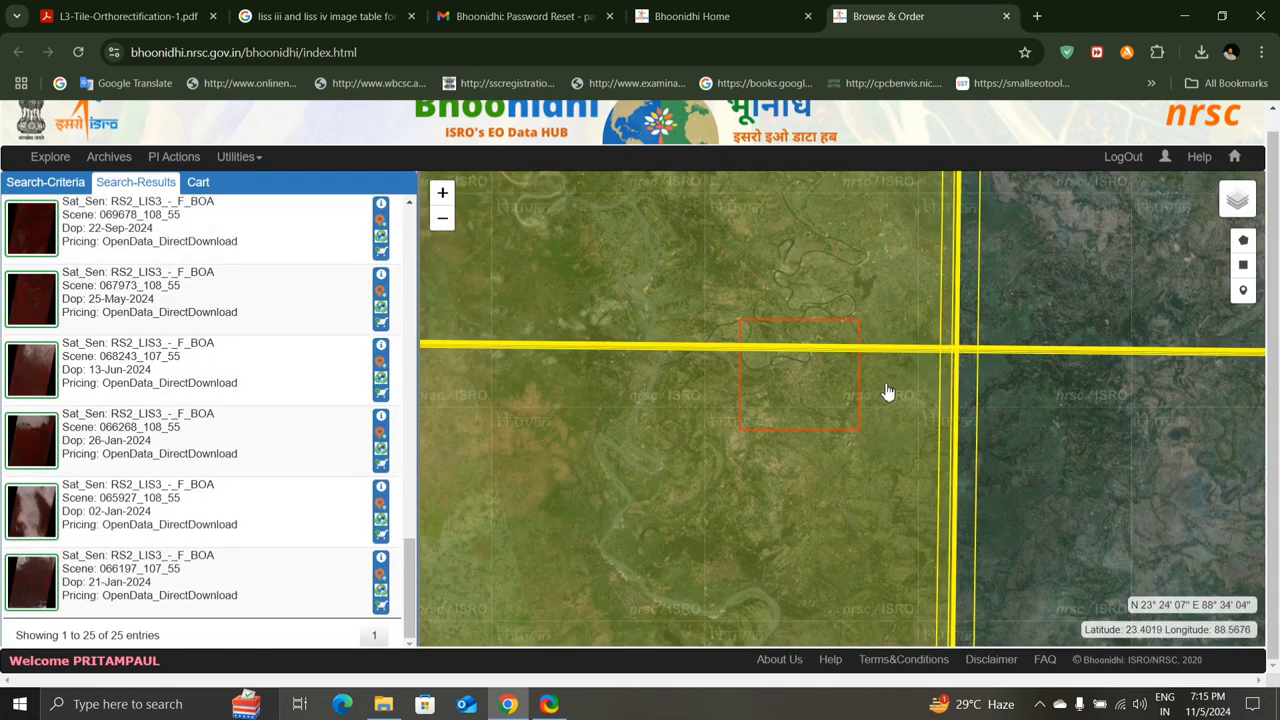
scroll(889, 391, "down", 1)
scroll(889, 383, "down", 1)
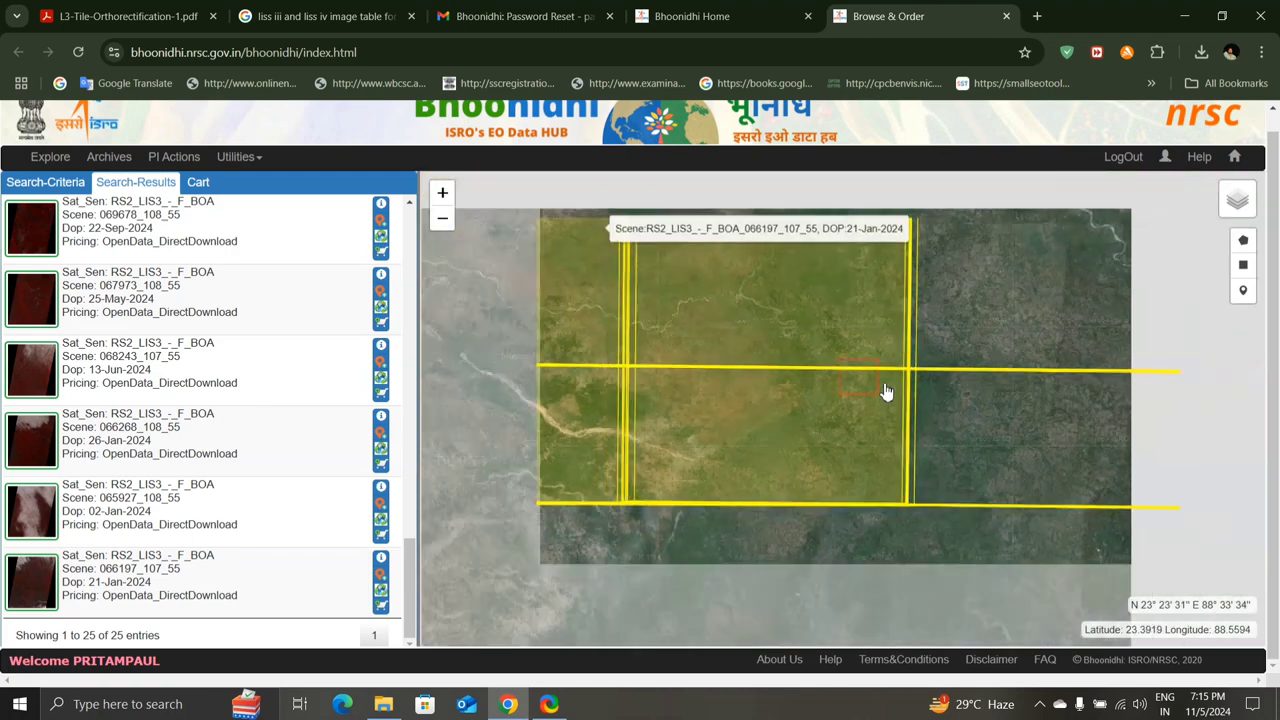
scroll(885, 391, "down", 1)
scroll(890, 385, "down", 1)
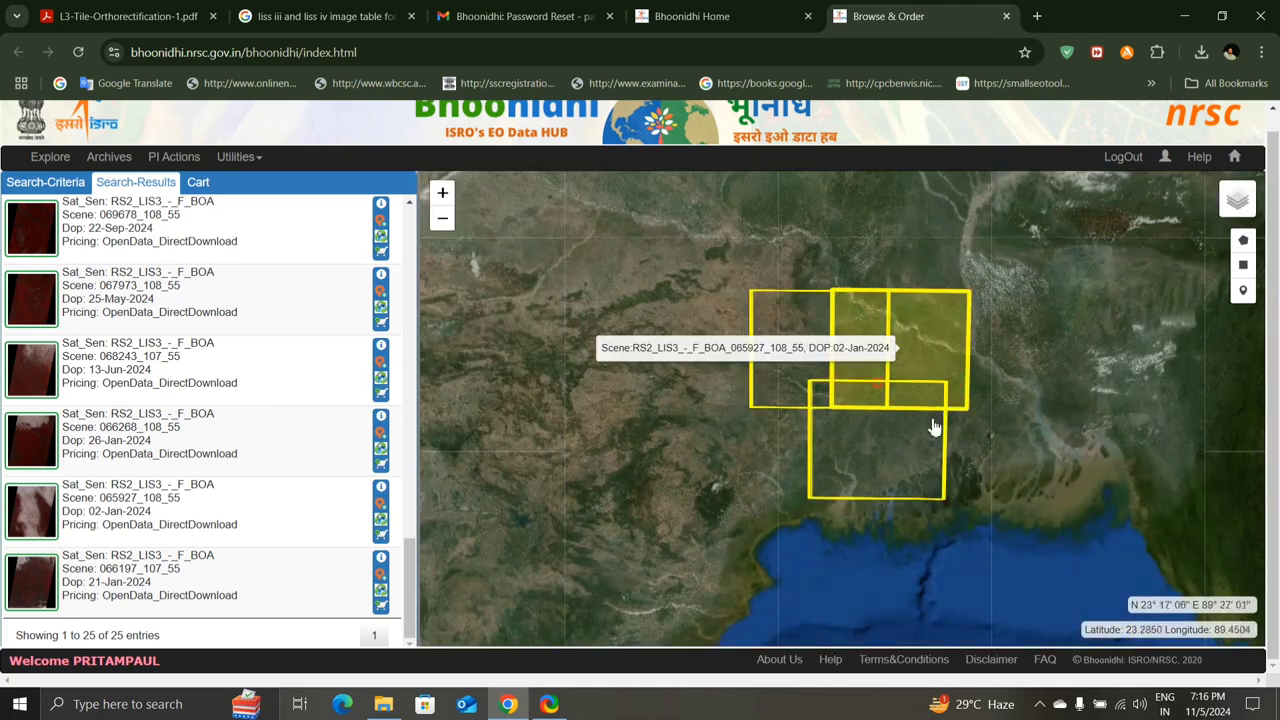
scroll(872, 440, "up", 1)
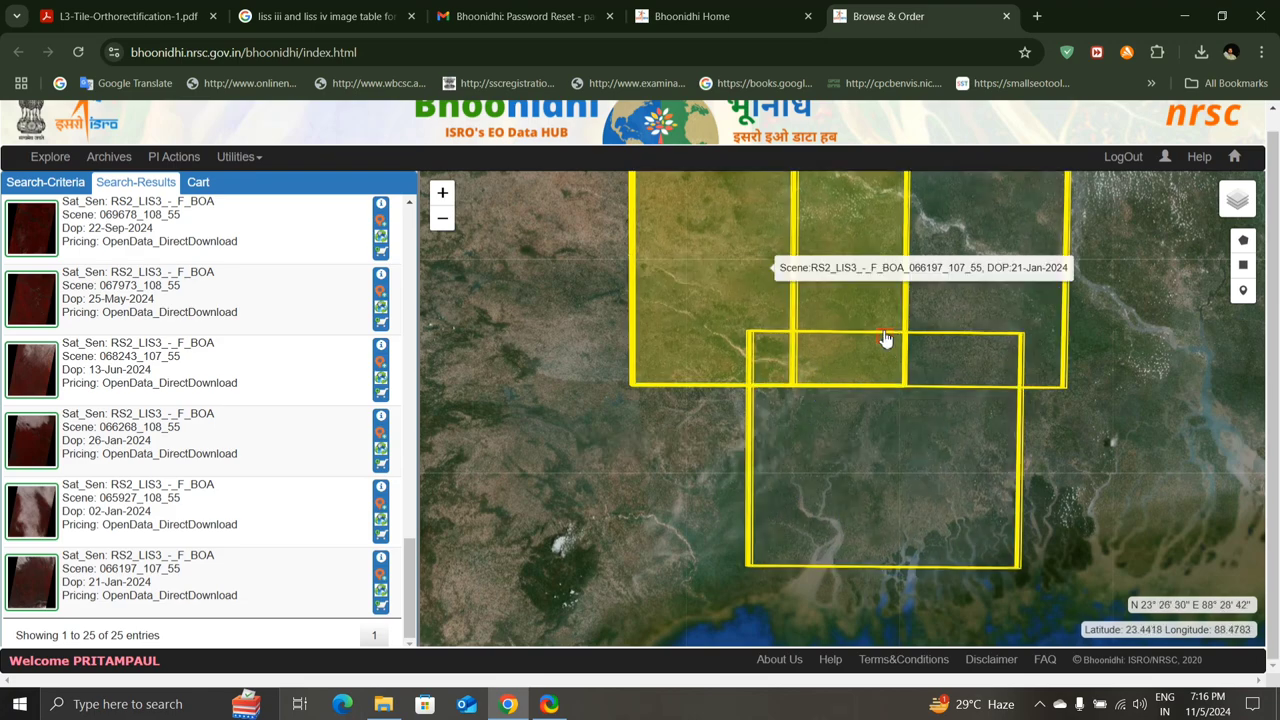
scroll(882, 340, "up", 2)
scroll(885, 340, "up", 2)
scroll(885, 340, "down", 4)
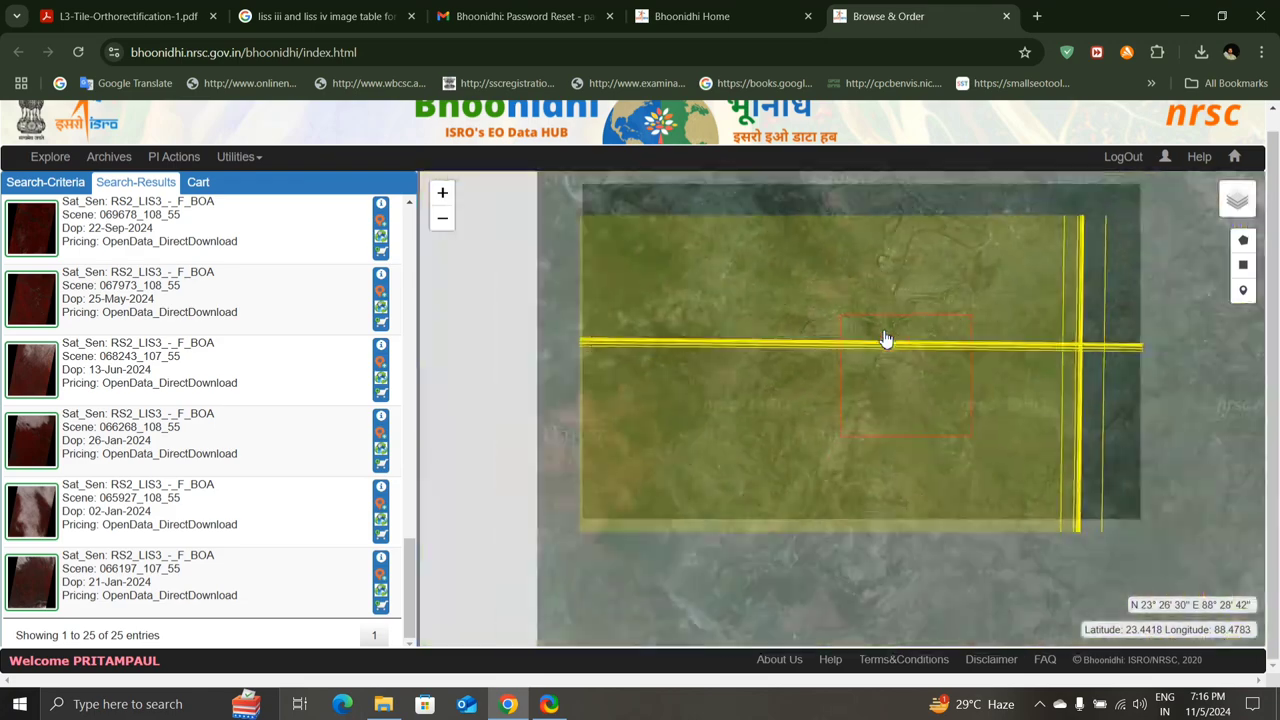
scroll(832, 317, "down", 1)
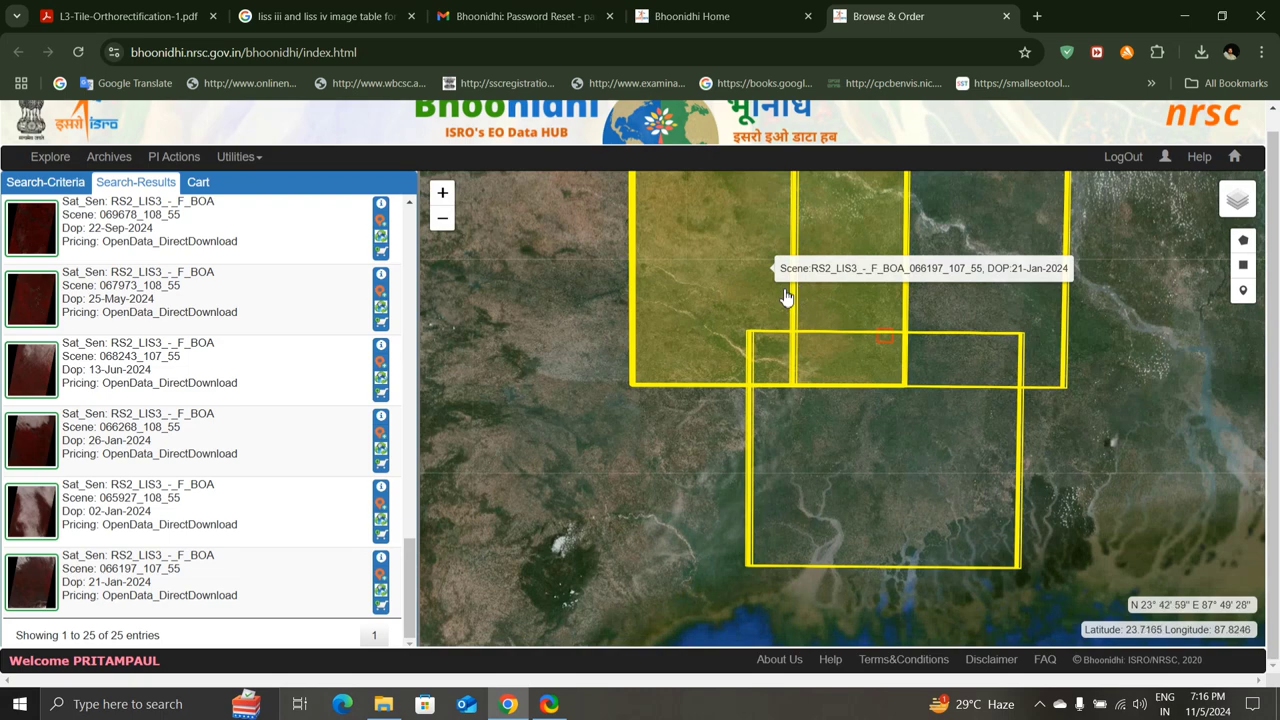
scroll(886, 334, "down", 1)
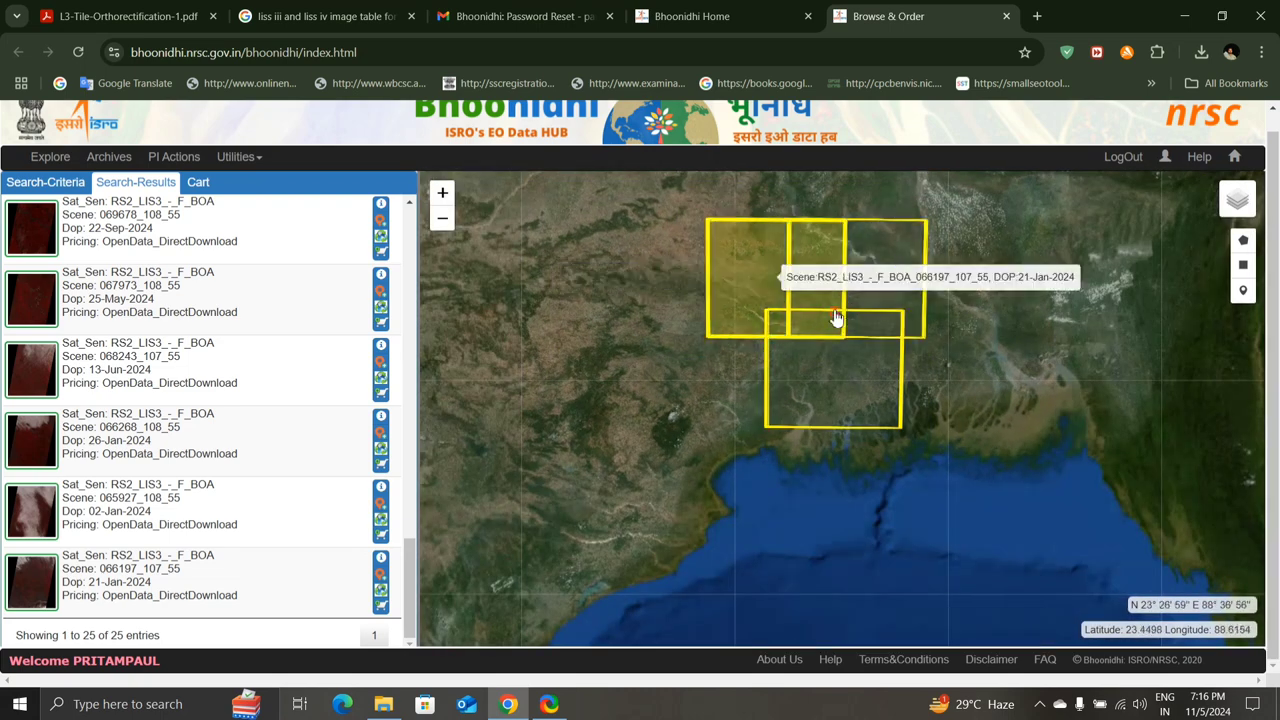
scroll(813, 317, "up", 1)
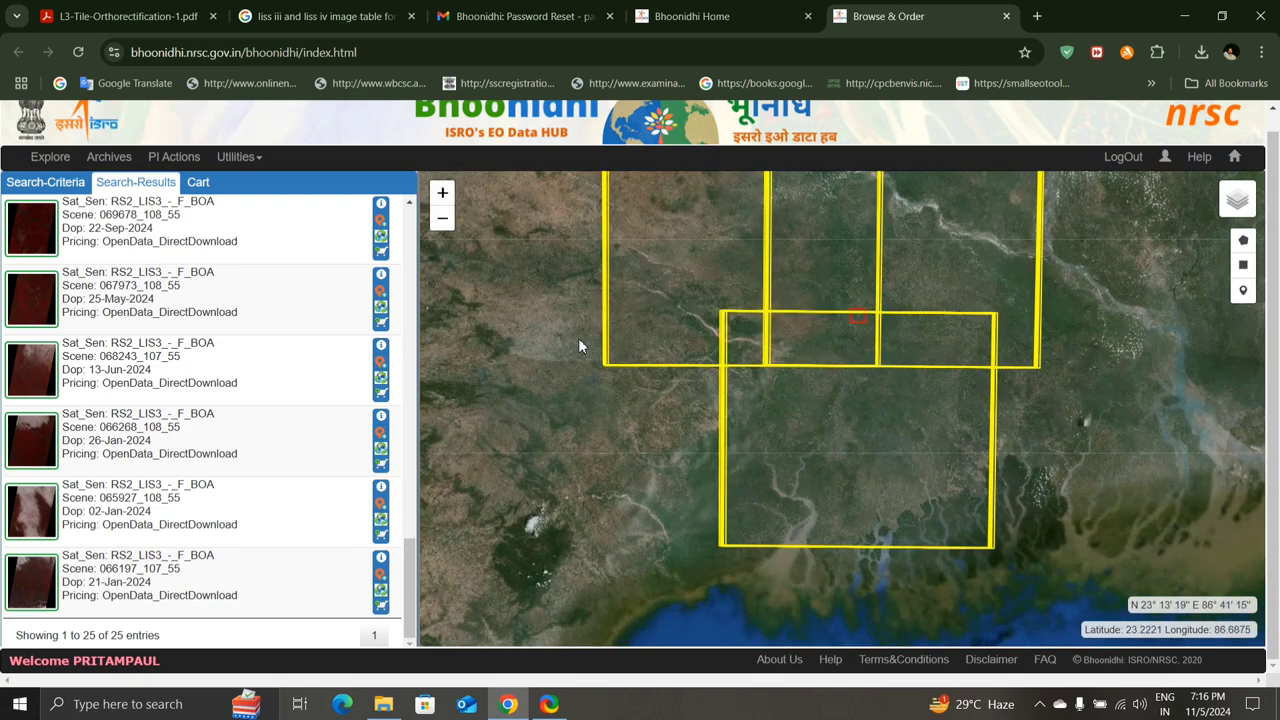
left_click_drag(580, 343, 563, 386)
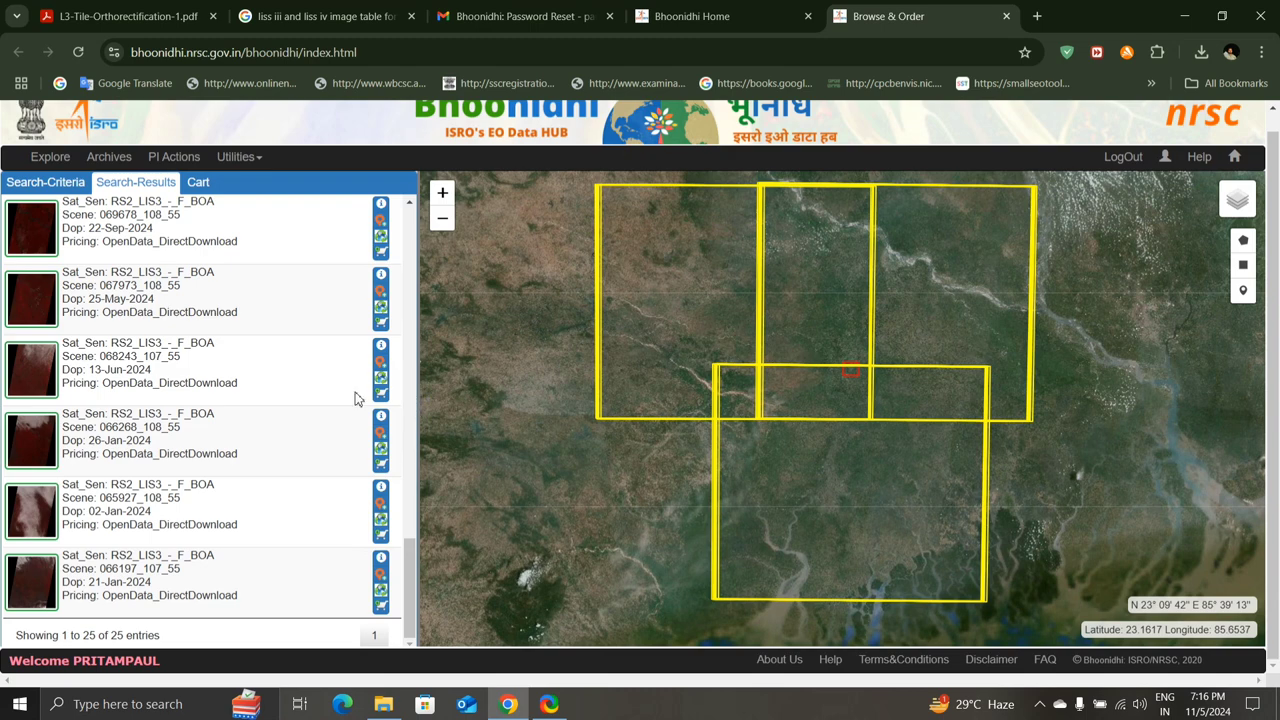
View the full preview image and the metadata of scene 067973_108_55 dated 25-May-2024
scroll(90, 369, "up", 1)
mouse_move(37, 381)
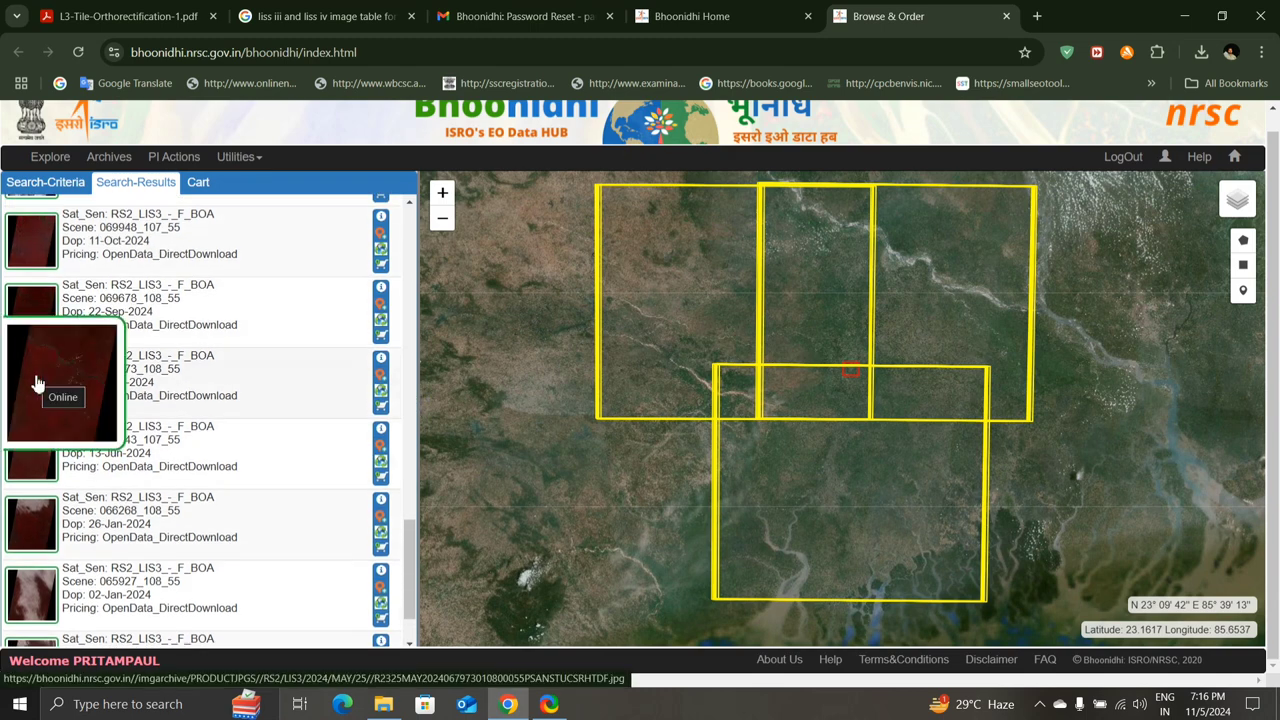
left_click(35, 378)
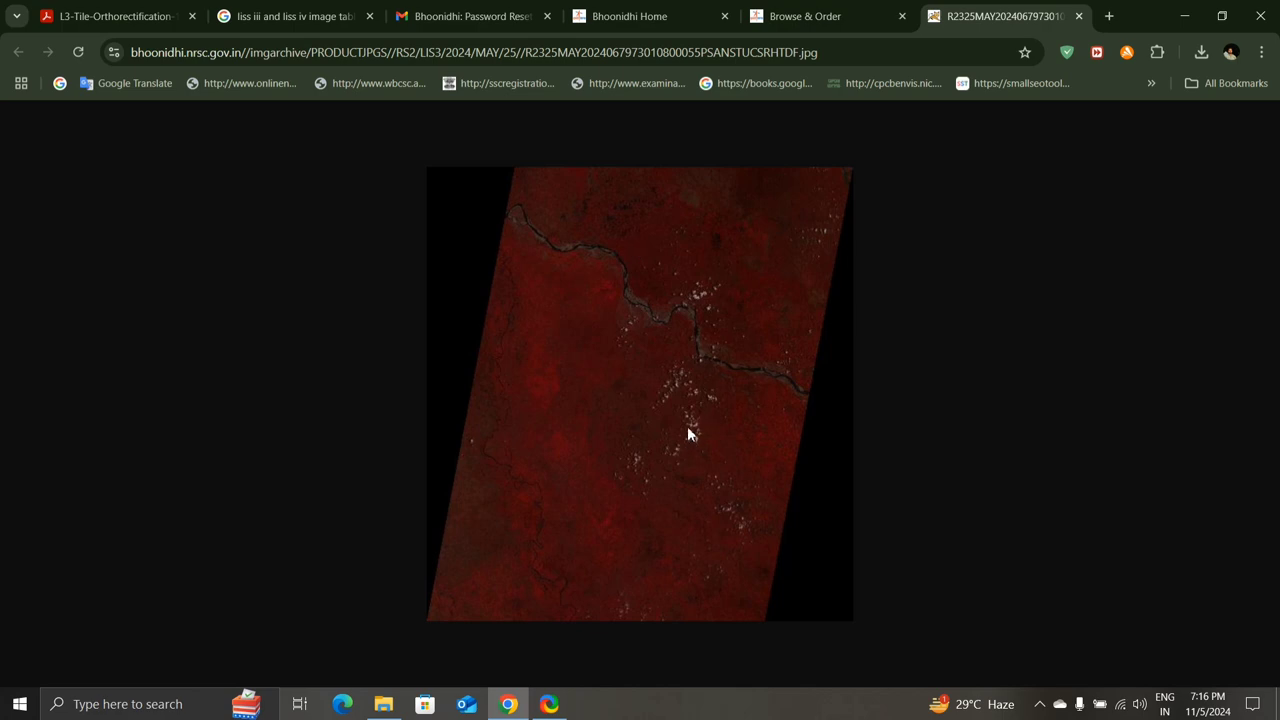
left_click(789, 20)
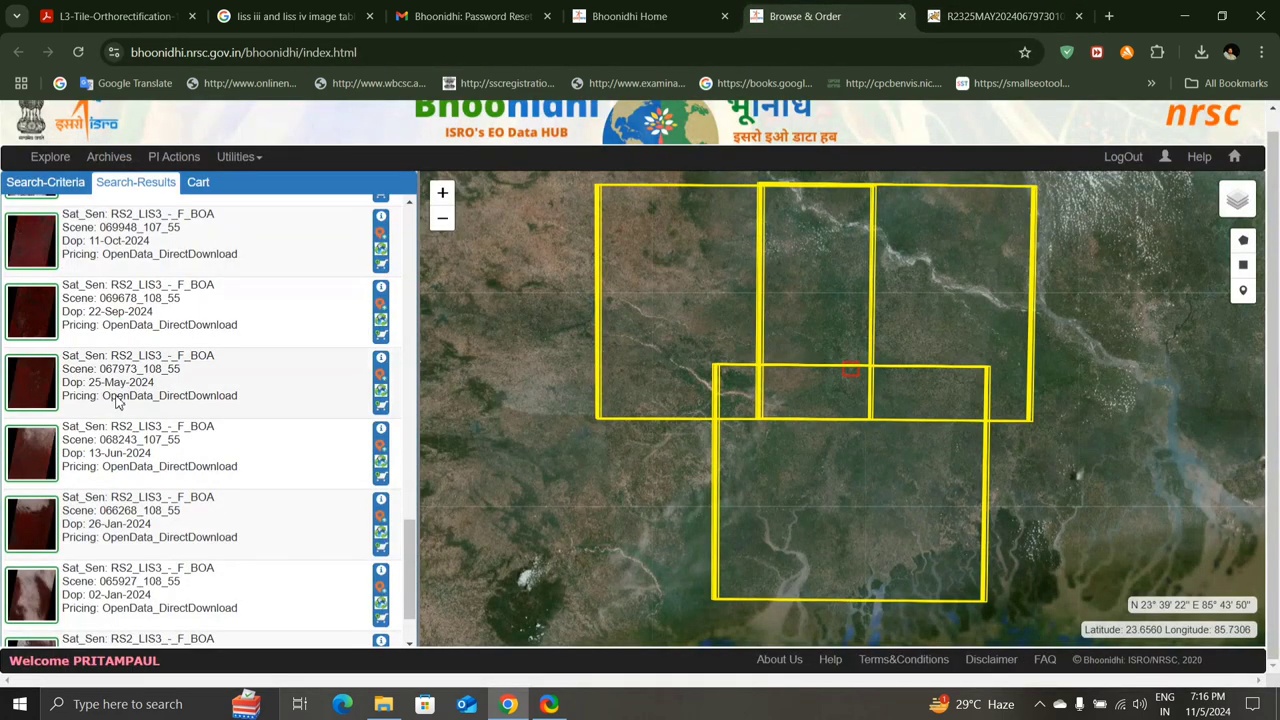
left_click(380, 360)
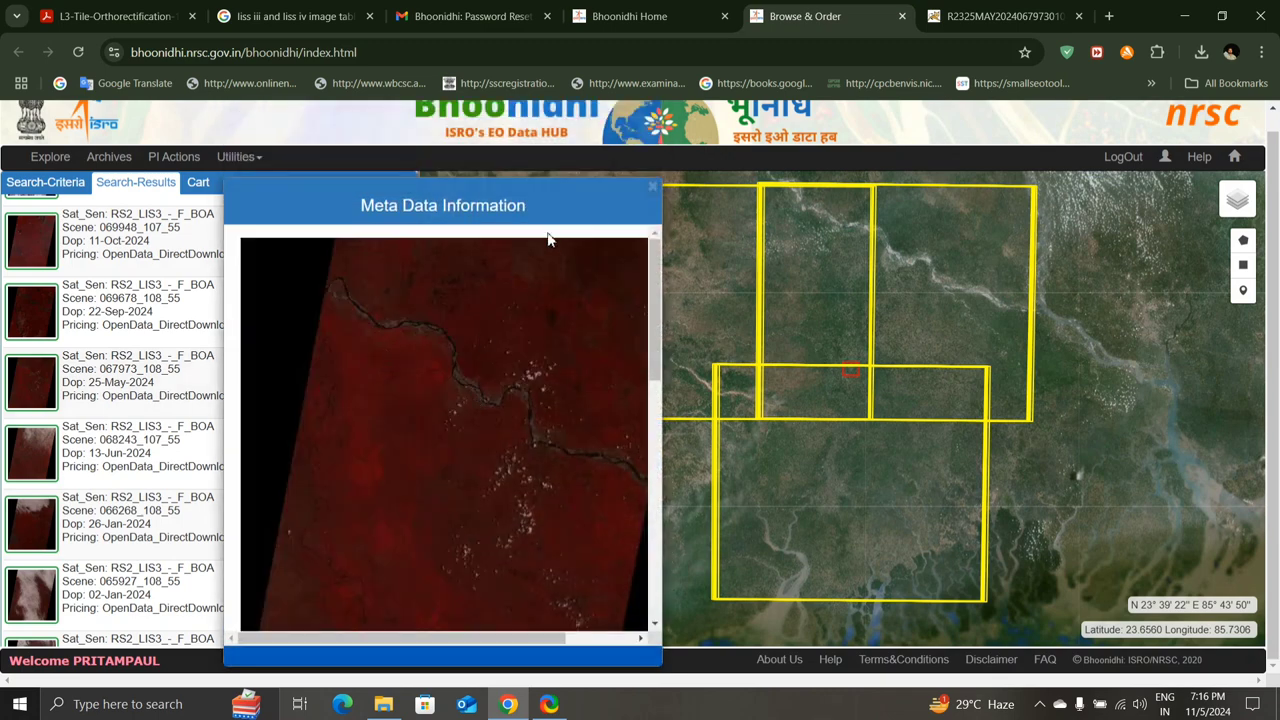
left_click(651, 187)
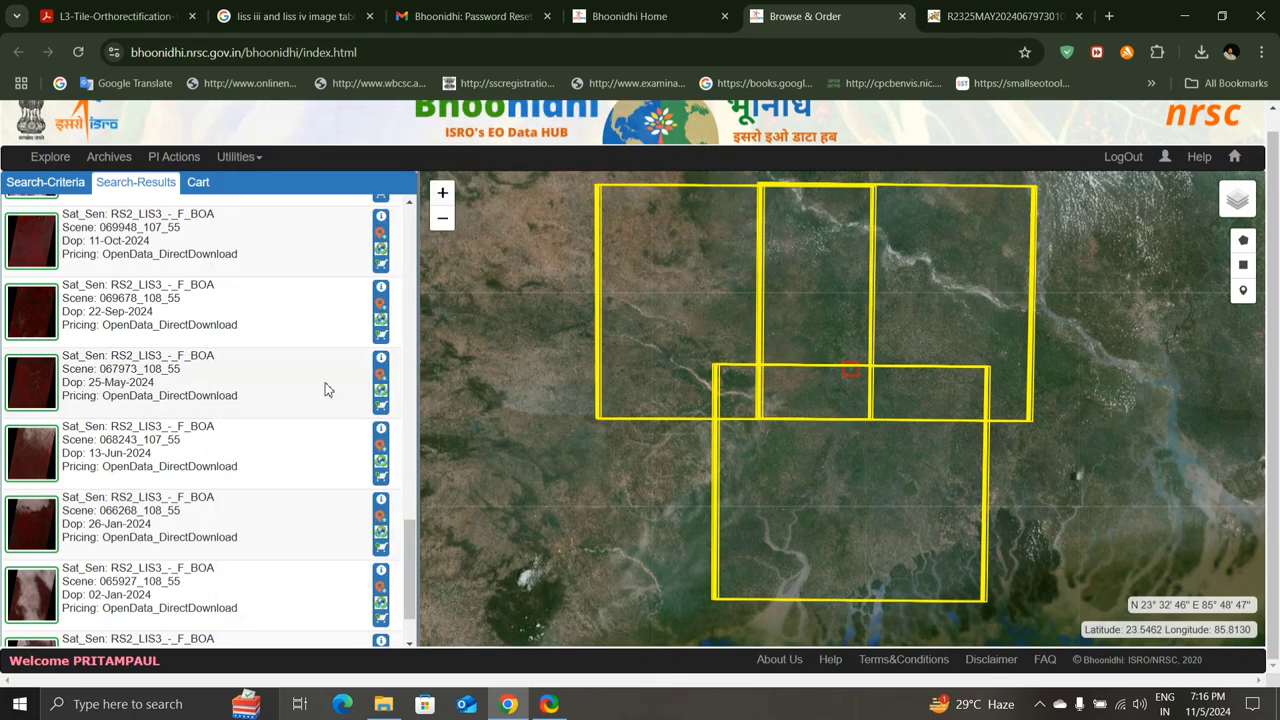
Highlight the footprint of scene 067973_108_55 dated 25-May-2024 briefly, overlay its image on the map and inspect its coverage of the search area
left_click(381, 375)
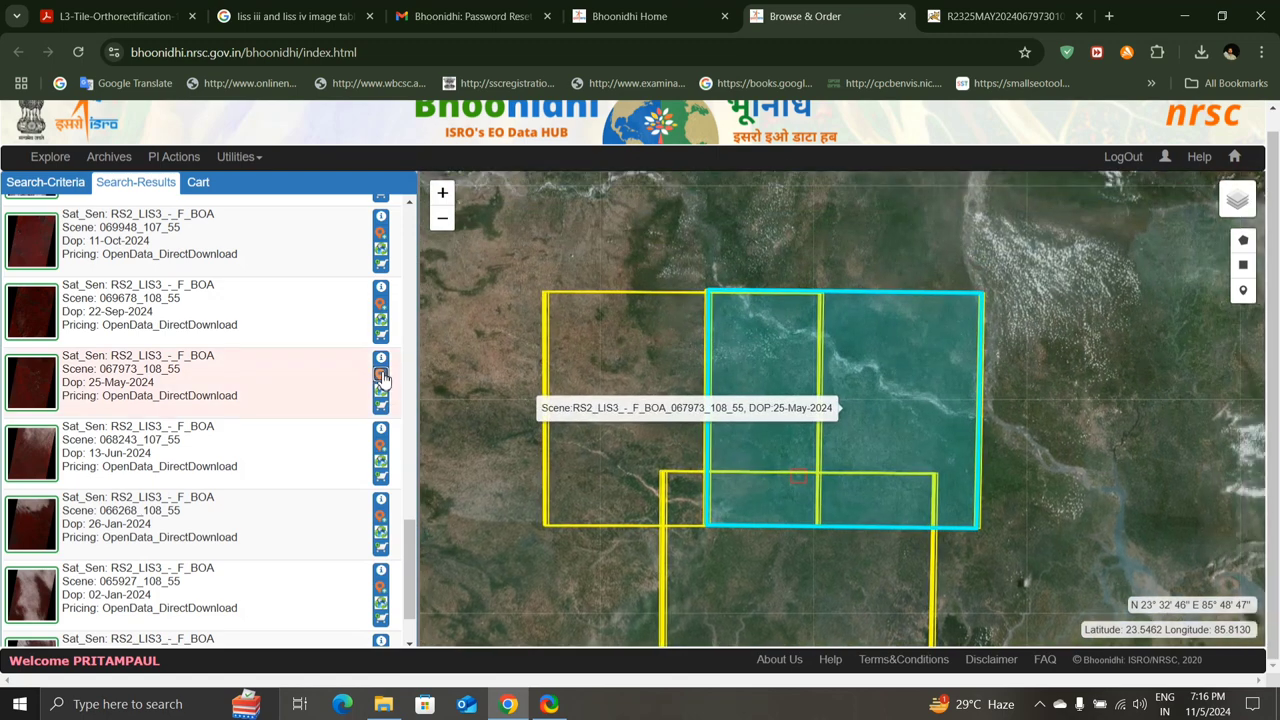
left_click(381, 375)
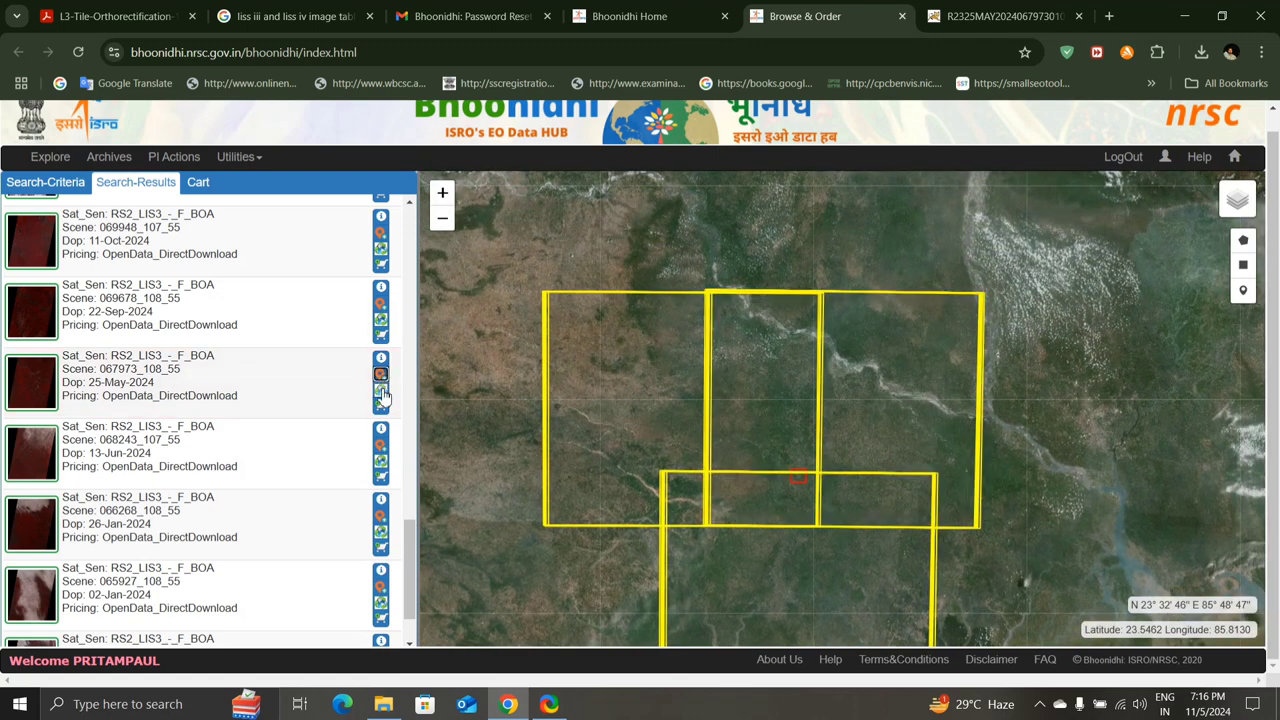
left_click(381, 391)
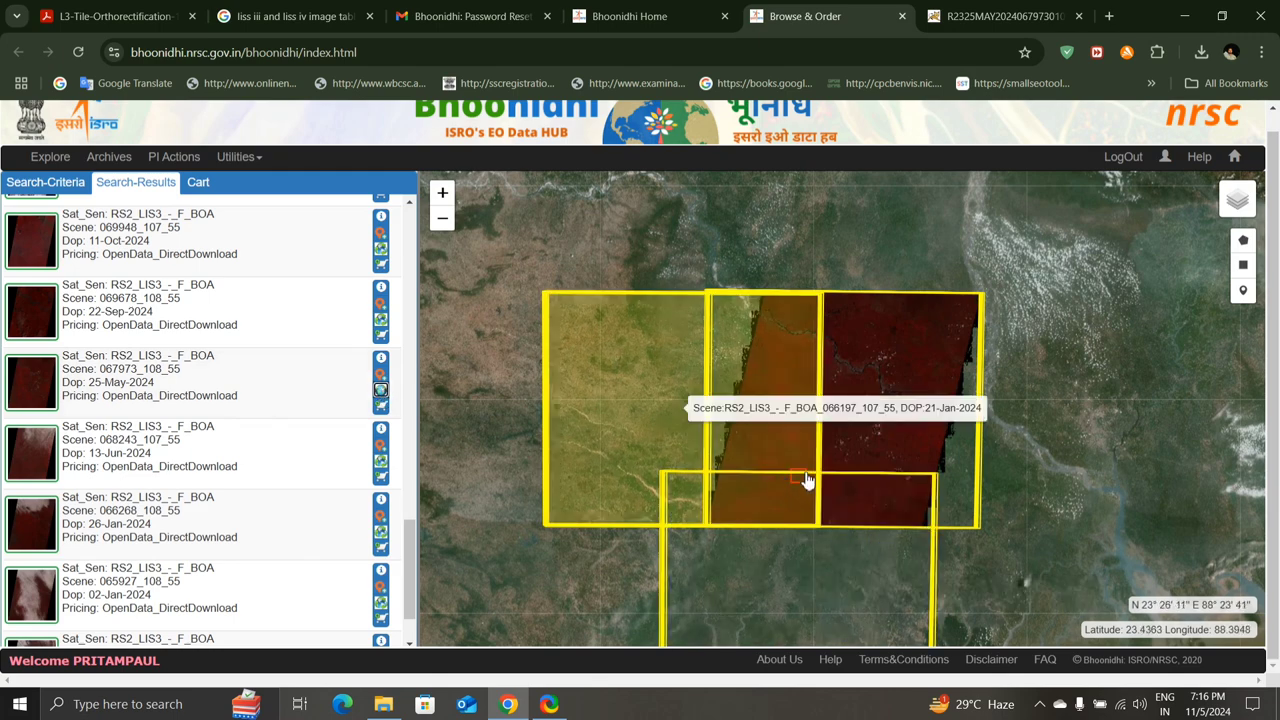
scroll(814, 486, "up", 1)
scroll(810, 488, "up", 1)
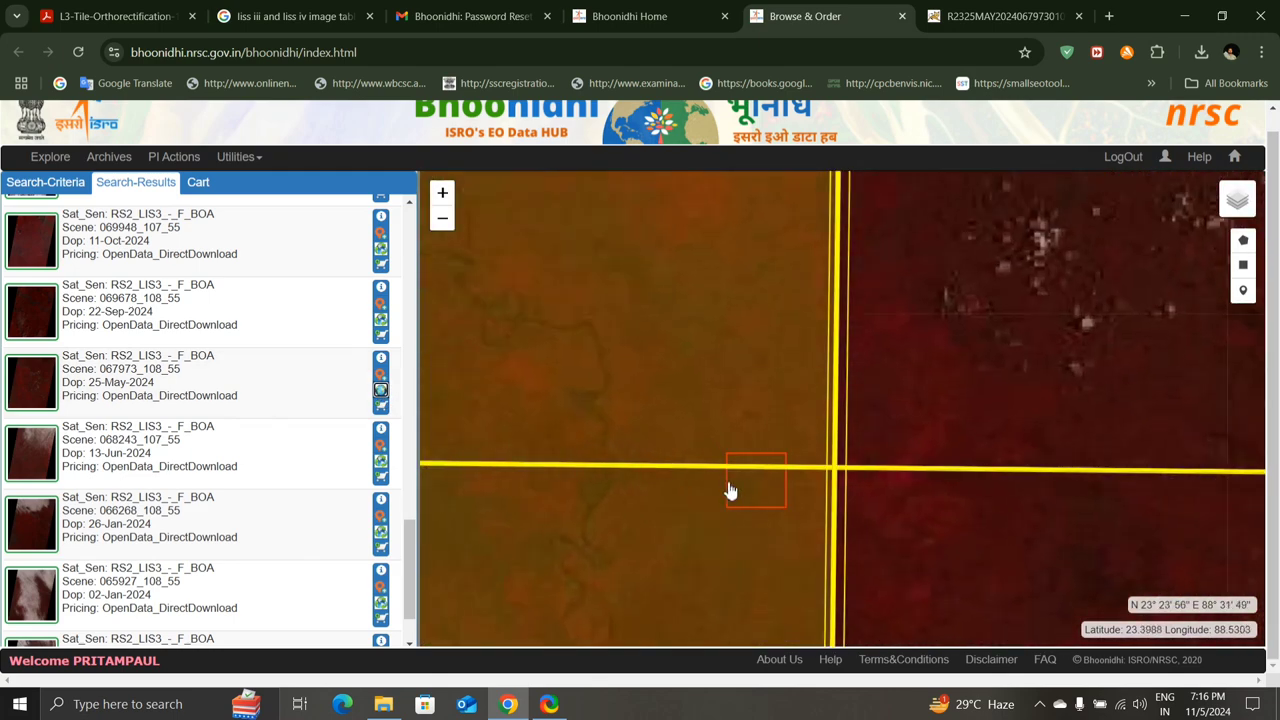
scroll(720, 480, "up", 1)
scroll(771, 508, "down", 1)
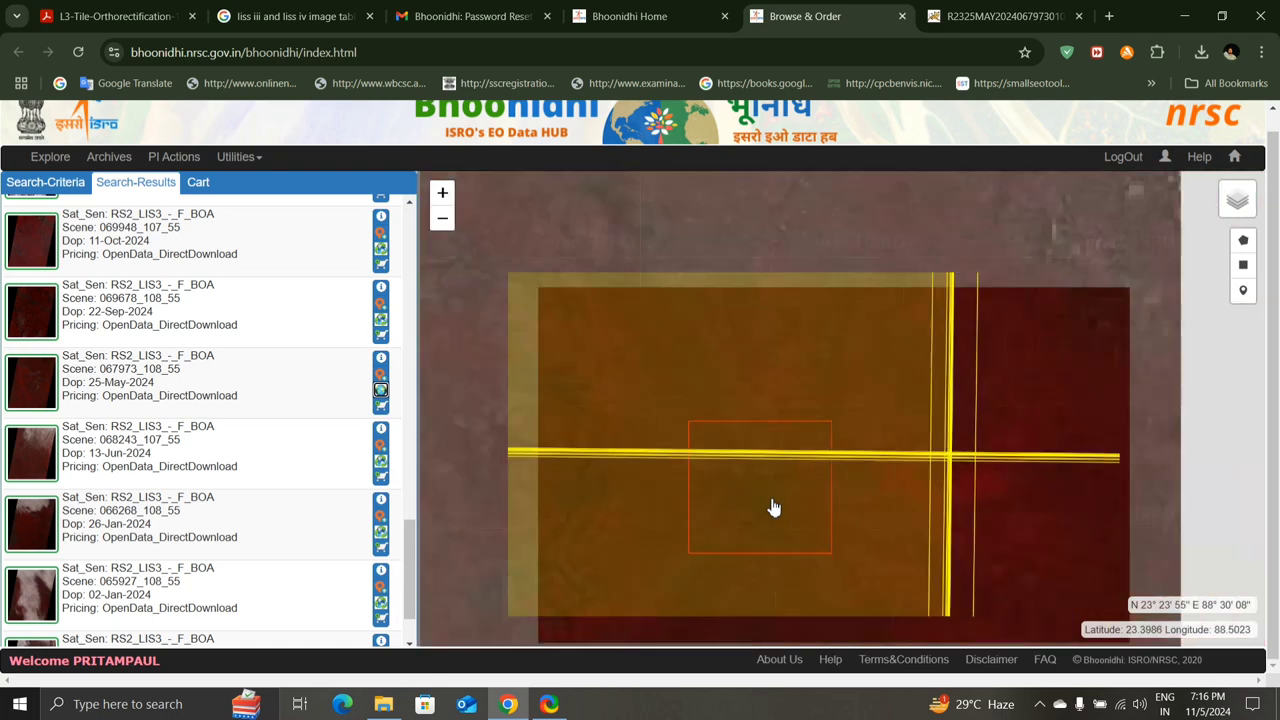
scroll(773, 508, "down", 1)
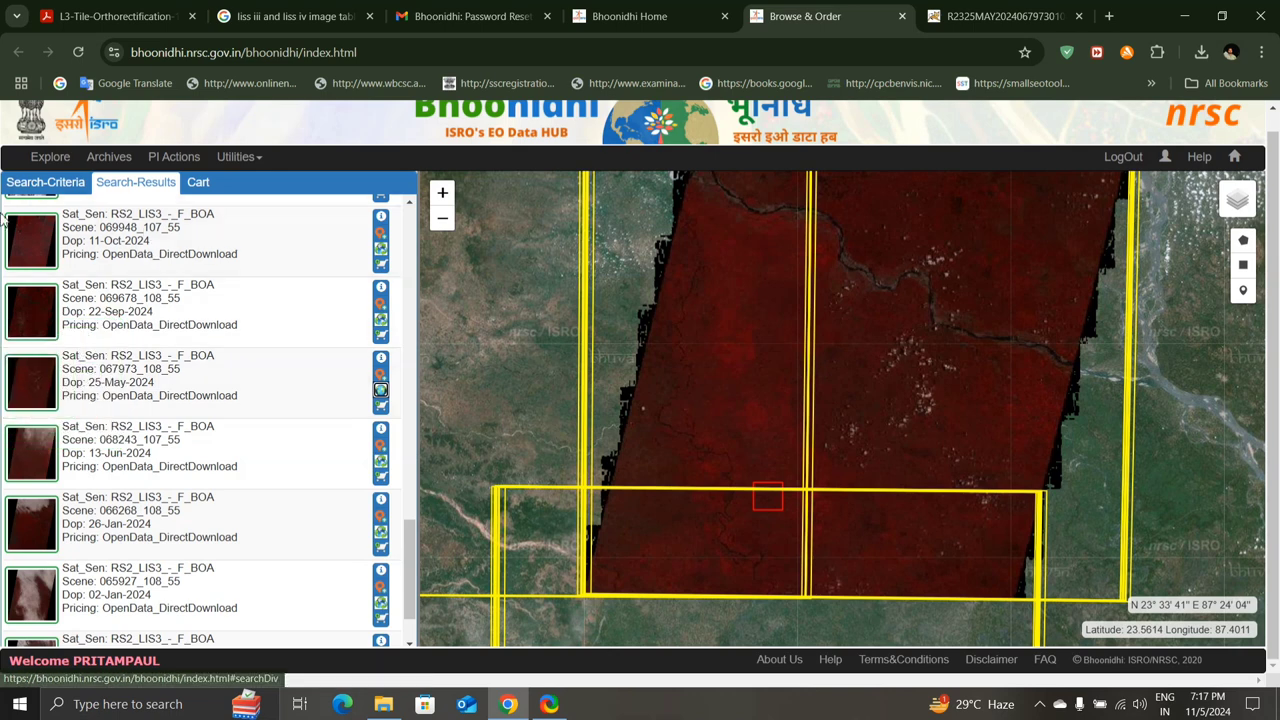
Preview scene 067973_108_55 dated 25-May-2024 in its metadata window with brightness 30 and contrast 10
mouse_move(36, 523)
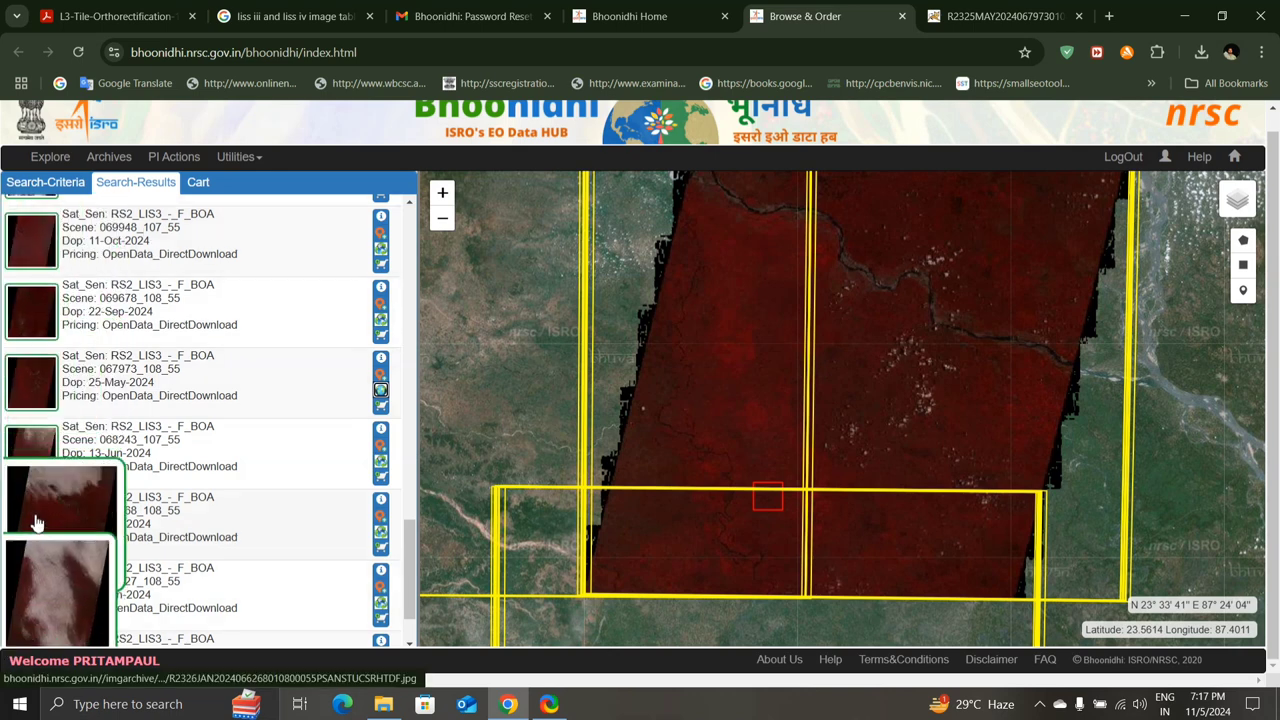
mouse_move(40, 363)
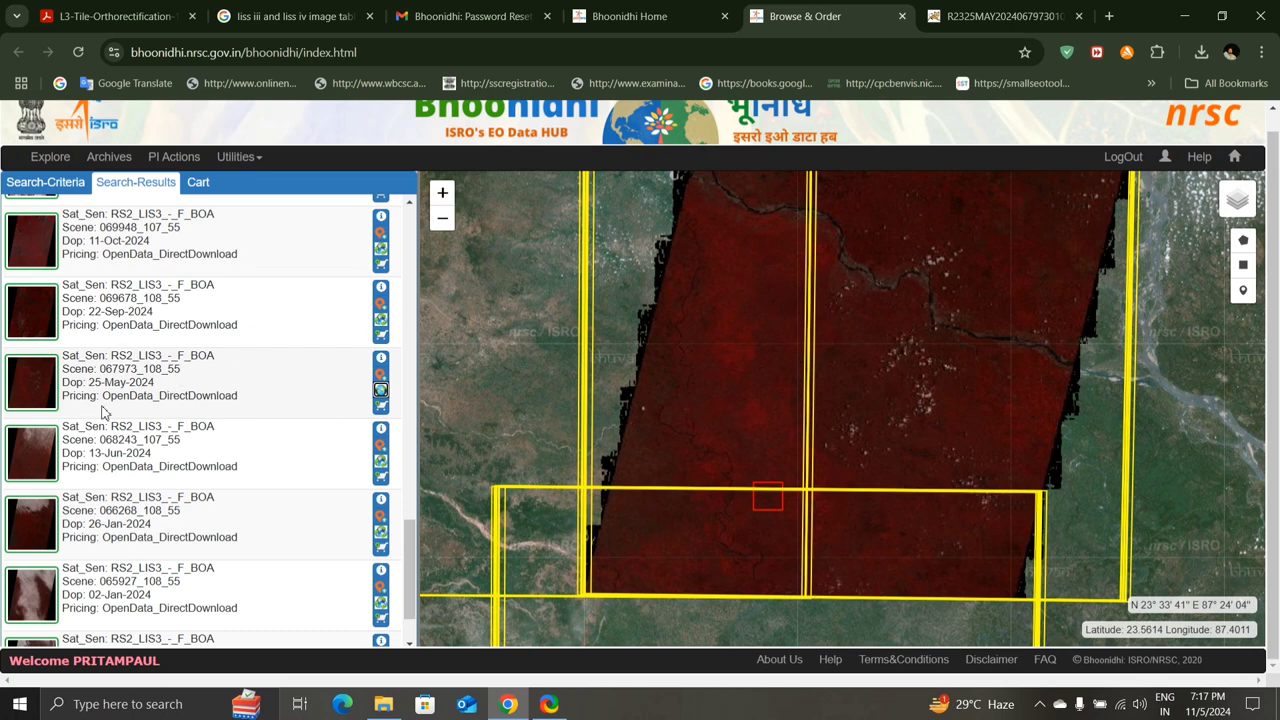
left_click(380, 358)
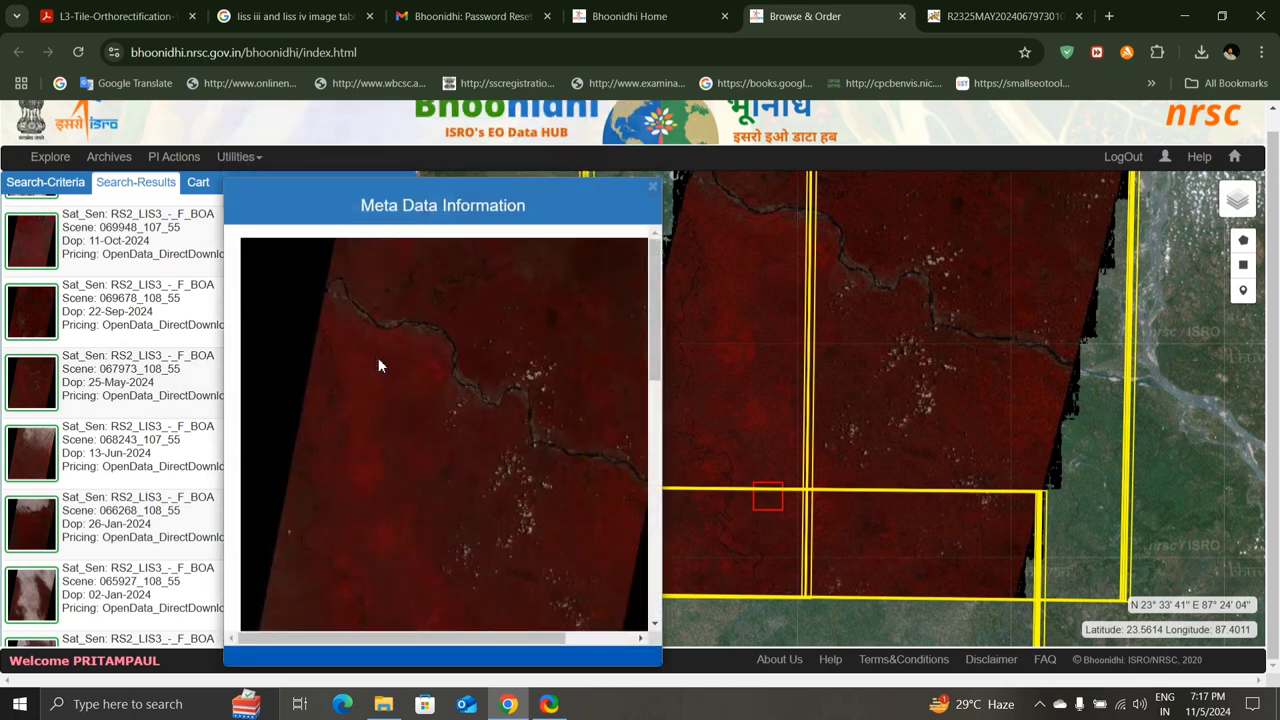
scroll(379, 372, "down", 3)
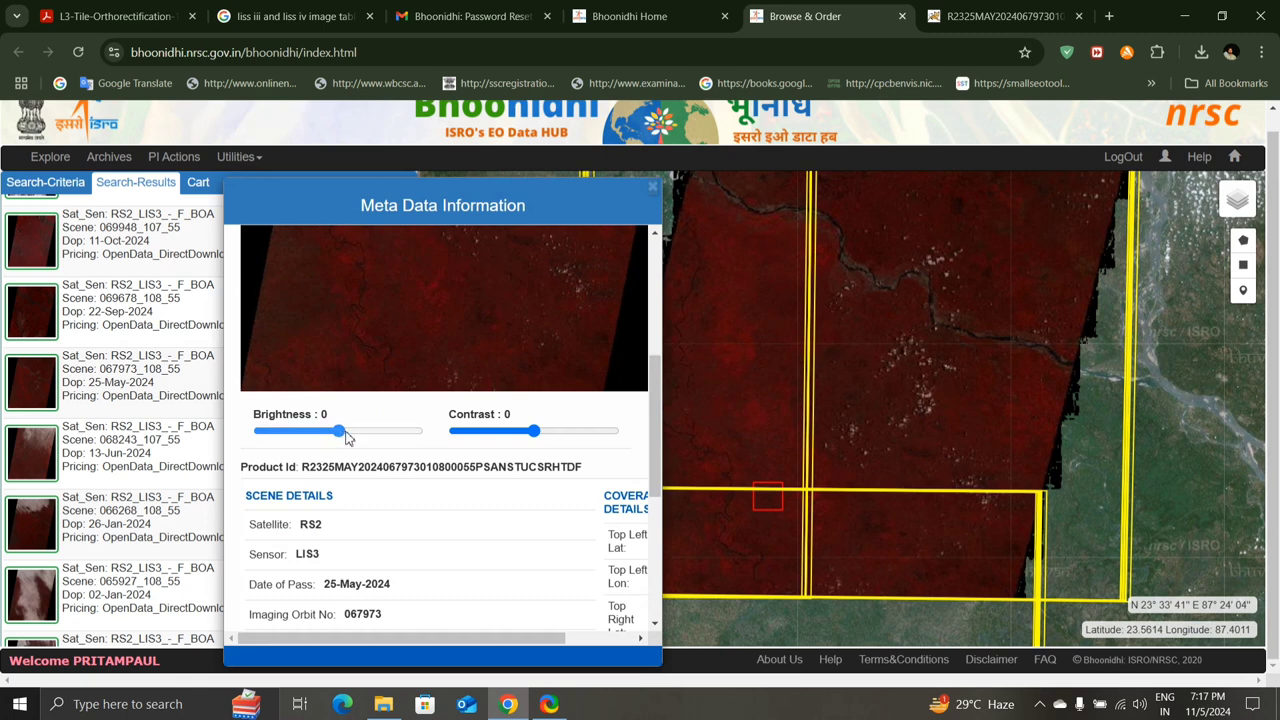
left_click_drag(340, 432, 386, 434)
scroll(376, 375, "up", 2)
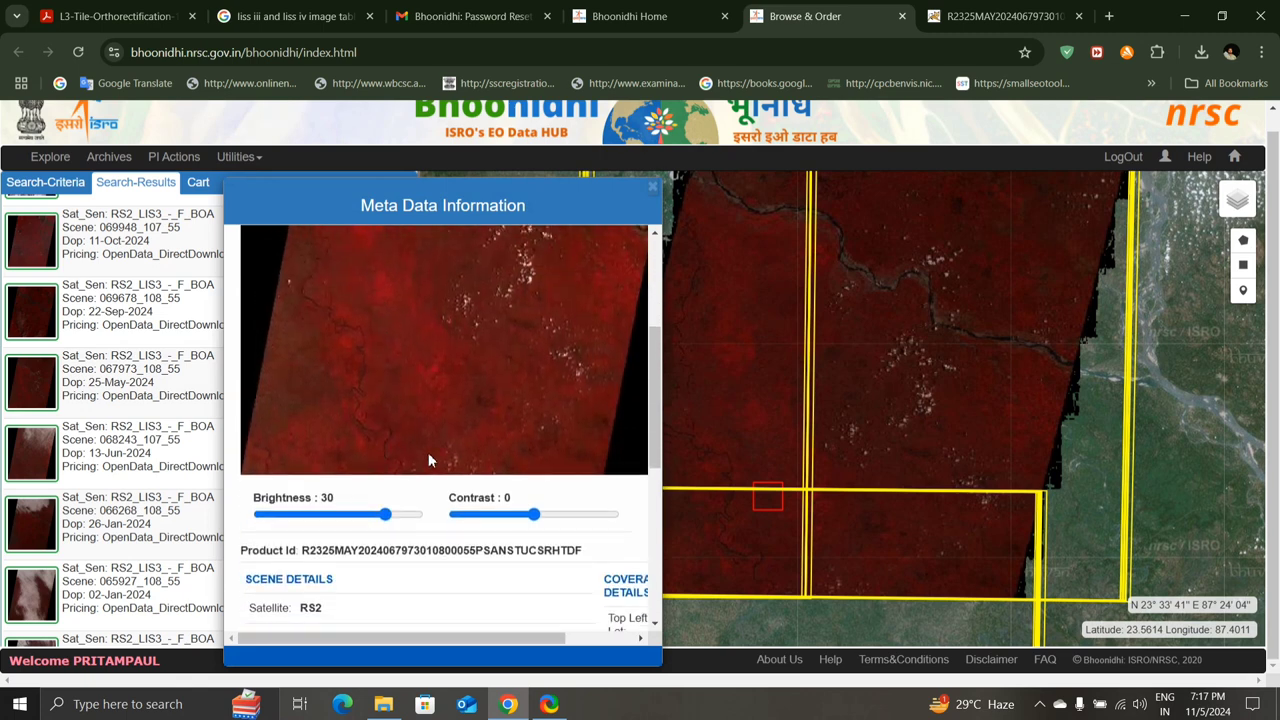
mouse_move(534, 514)
left_mouse_down()
mouse_move(567, 516)
mouse_move(489, 516)
mouse_move(549, 516)
left_mouse_up()
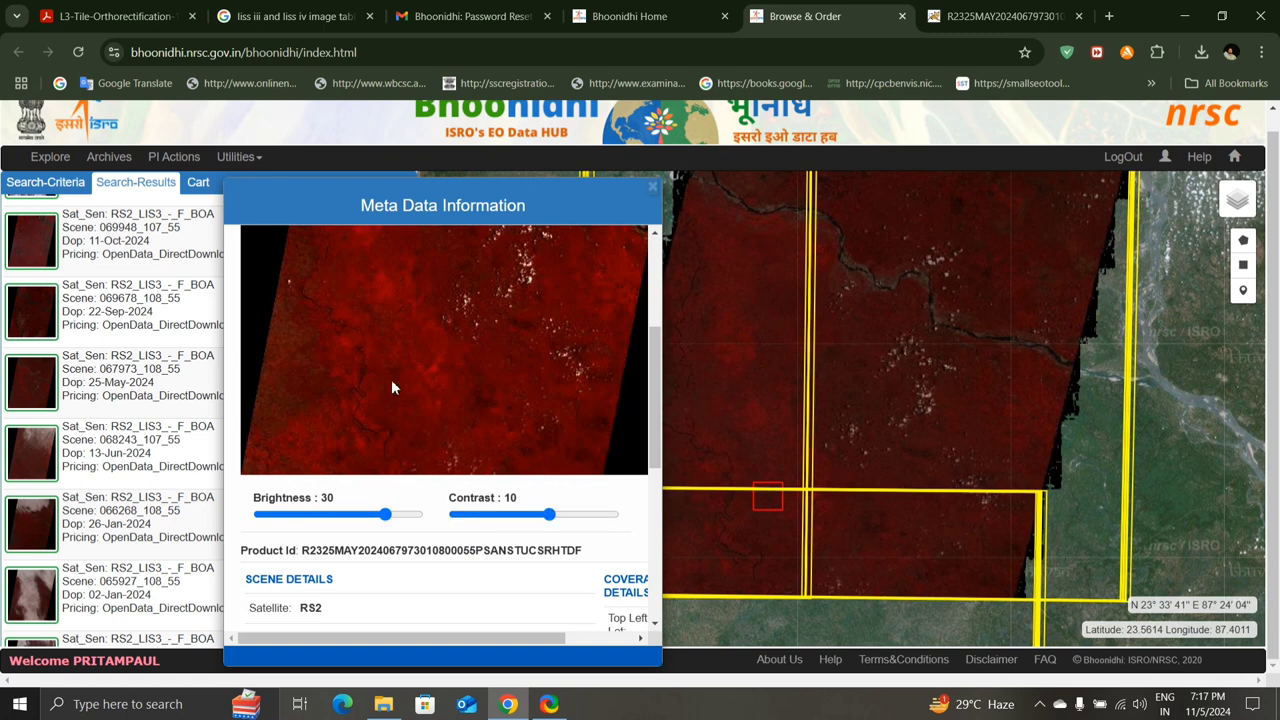
Read the scene details in the metadata of scene 067973_108_55, from satellite and sensor through to quality
scroll(391, 387, "down", 1)
scroll(337, 506, "down", 2)
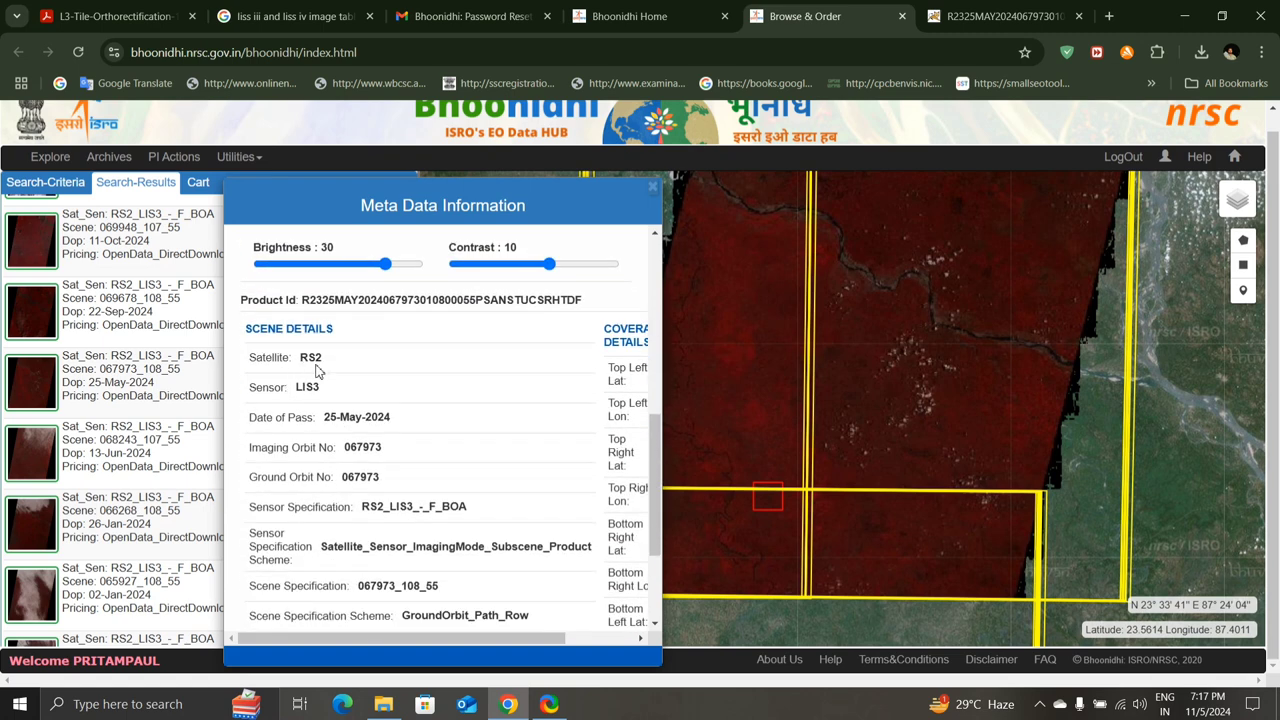
mouse_move(488, 642)
left_mouse_down()
mouse_move(533, 637)
mouse_move(476, 640)
left_mouse_up()
scroll(358, 560, "down", 3)
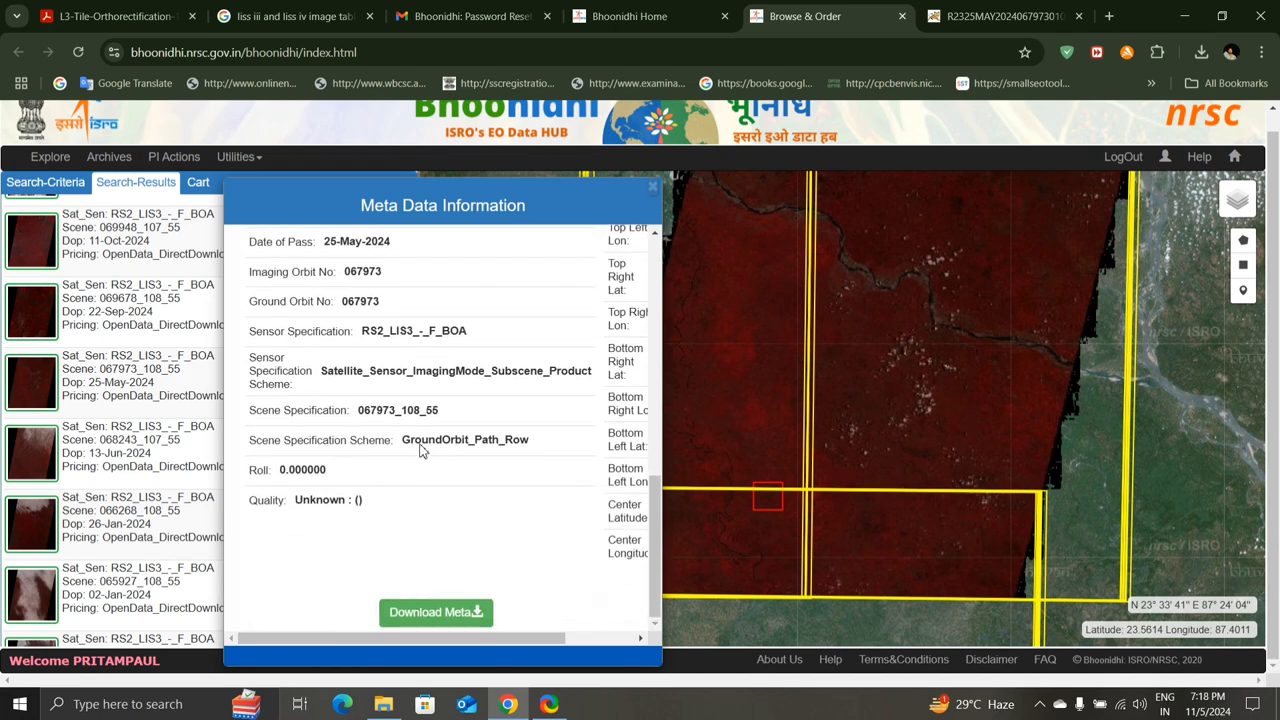
scroll(423, 440, "up", 5)
scroll(421, 434, "down", 2)
scroll(415, 495, "down", 2)
left_click(650, 190)
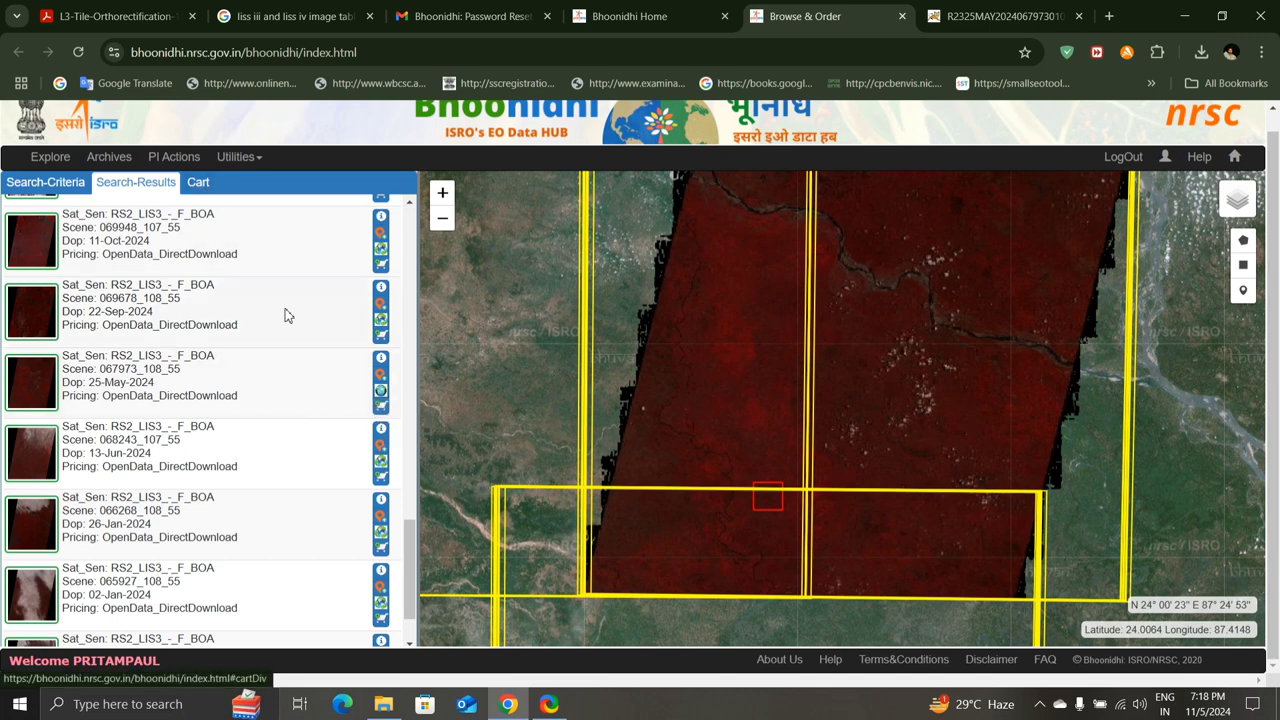
Add BOA scene 067973_108_55 dated 25-May-2024 to the open data cart and confirm the cart
left_click(380, 412)
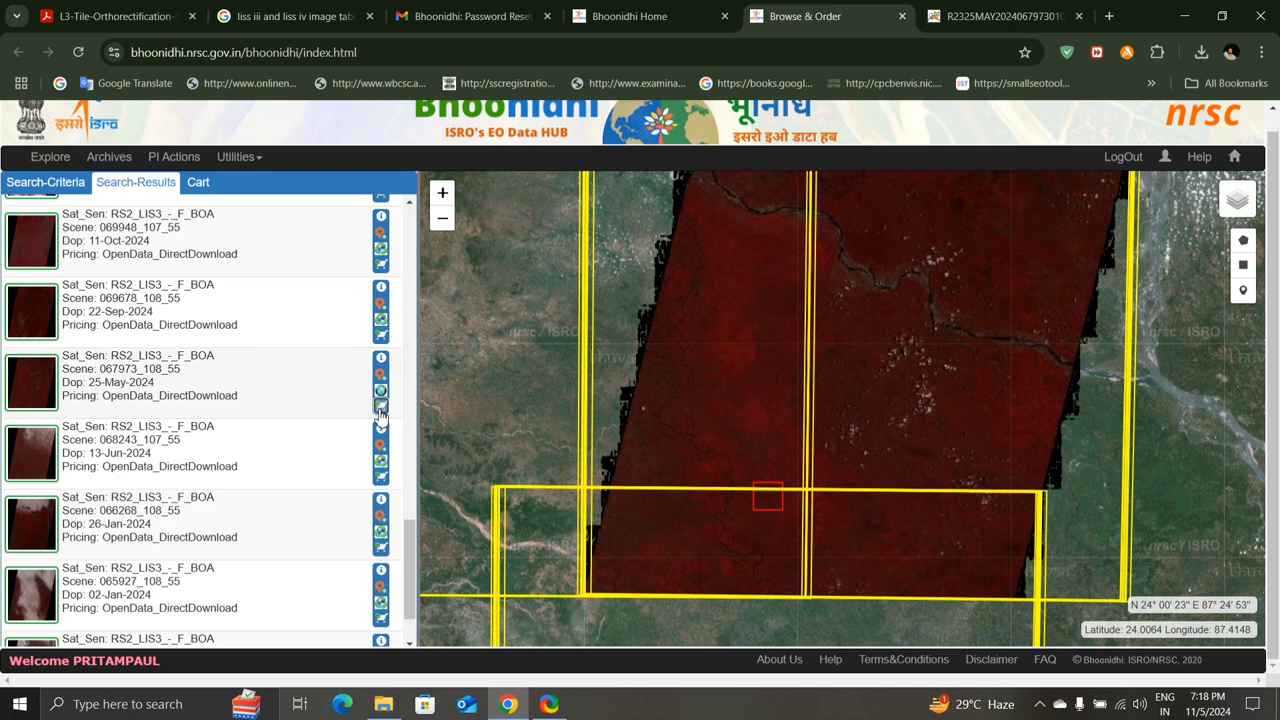
left_click(380, 407)
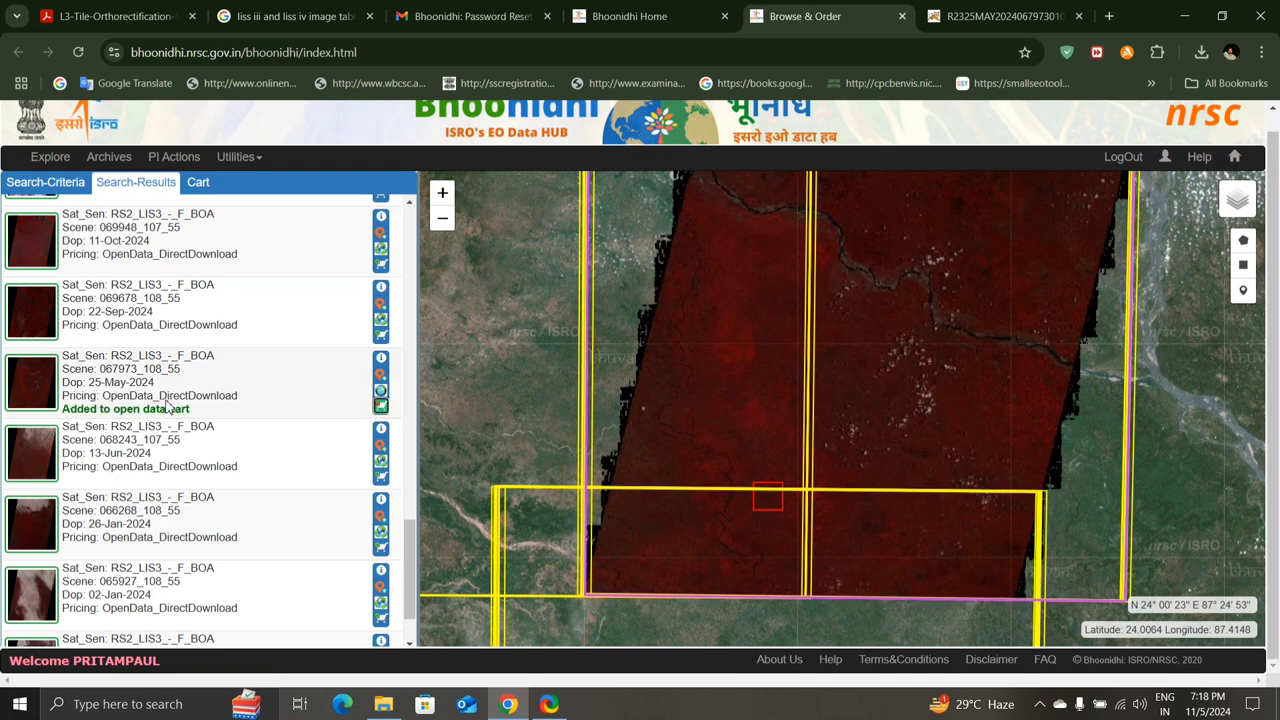
left_click(198, 184)
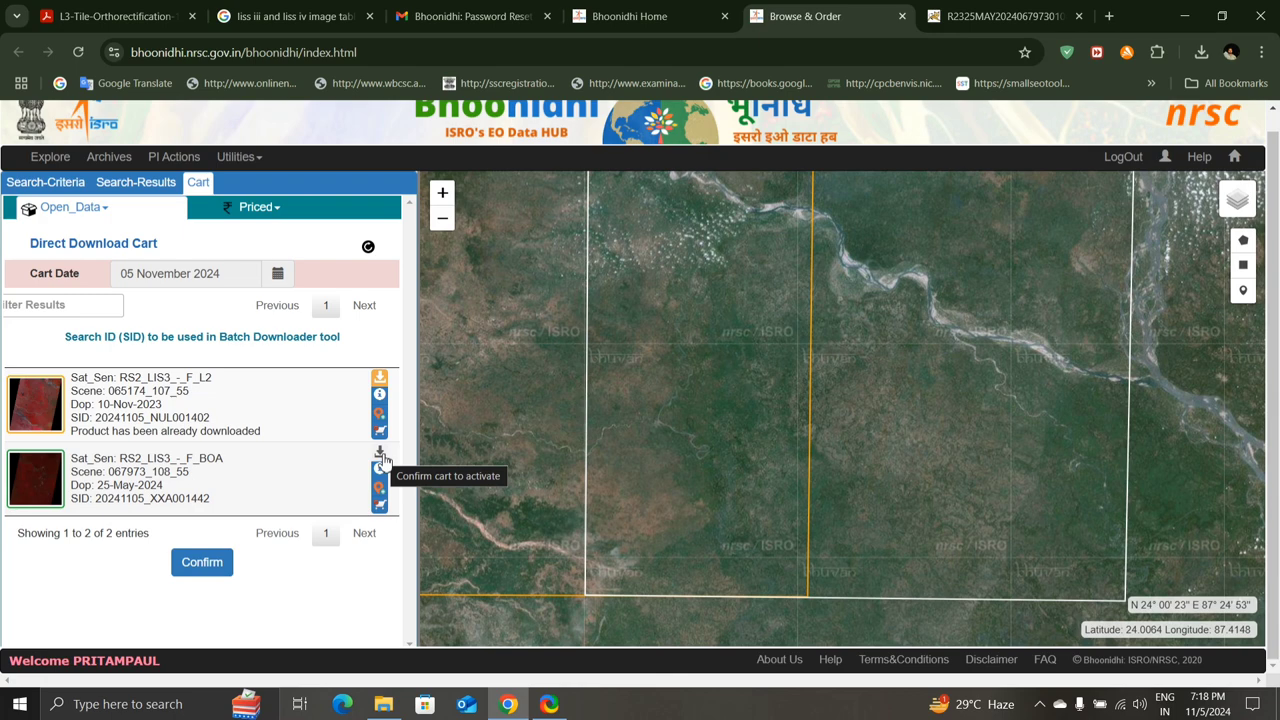
left_click(216, 575)
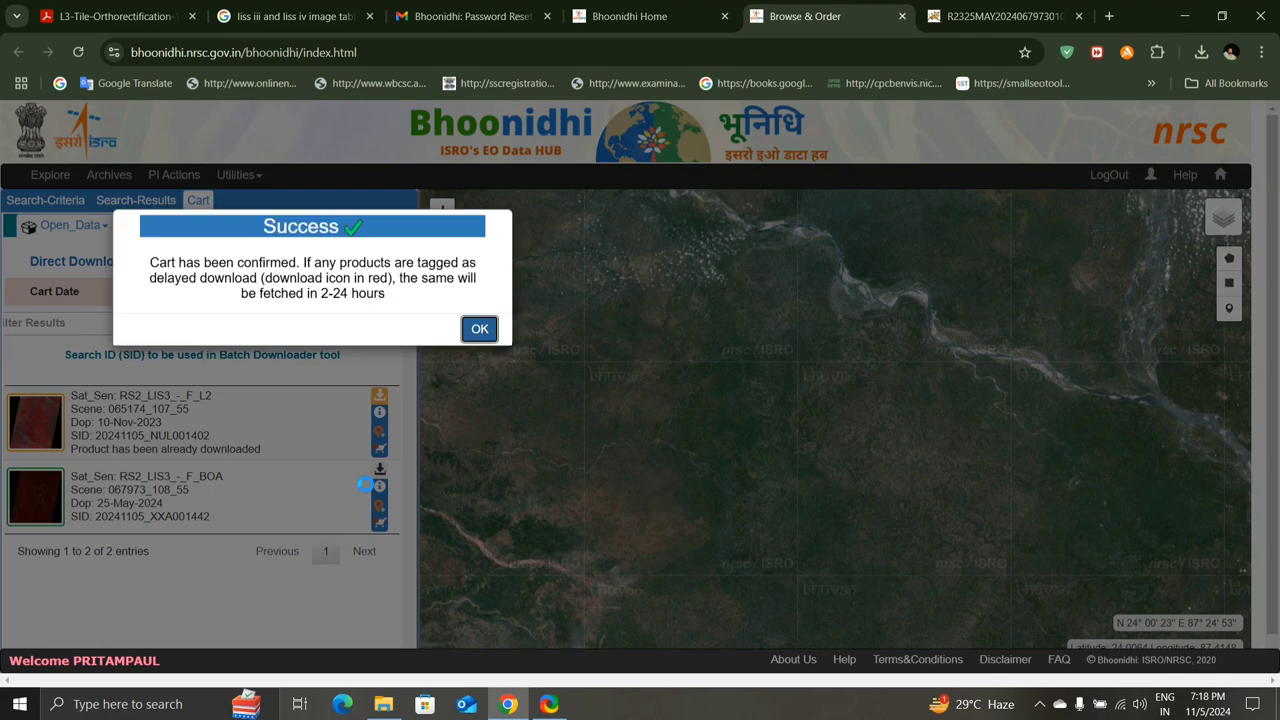
left_click(479, 329)
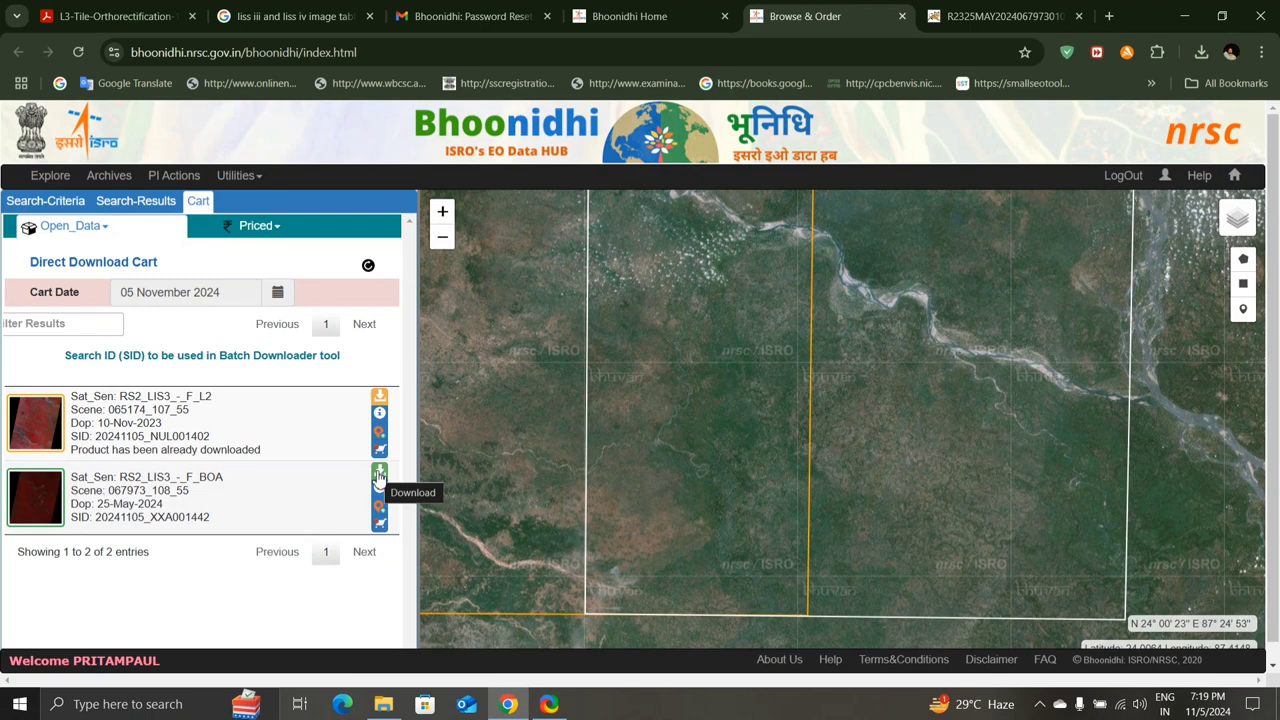
Download the BOA scene 067973_108_55 from the direct download cart and check its progress in the browser's downloads
left_click(379, 474)
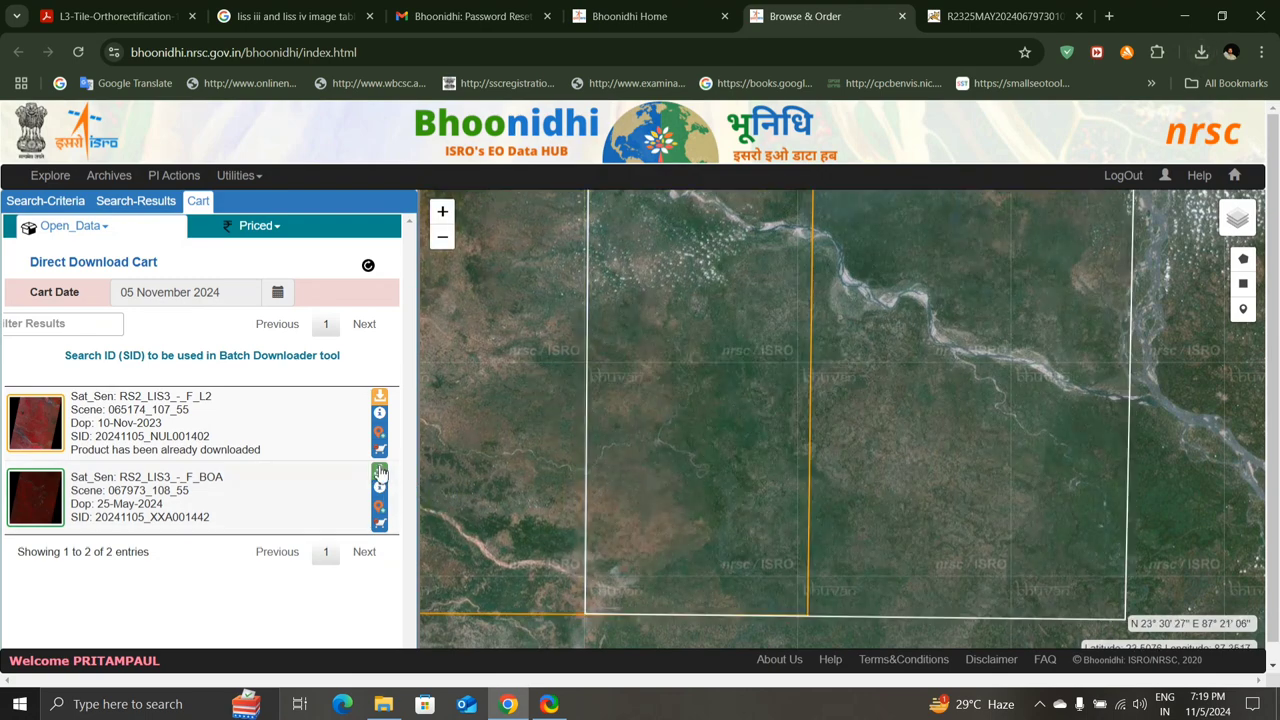
left_click(380, 472)
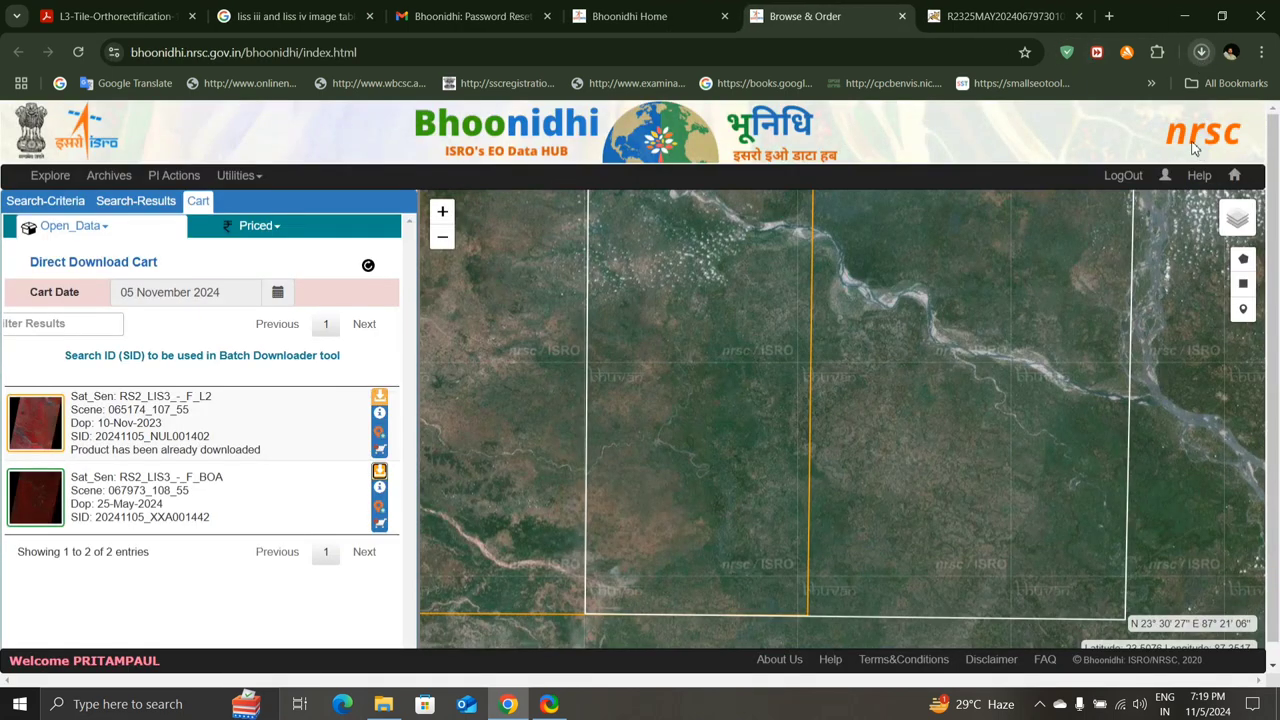
left_click(1201, 52)
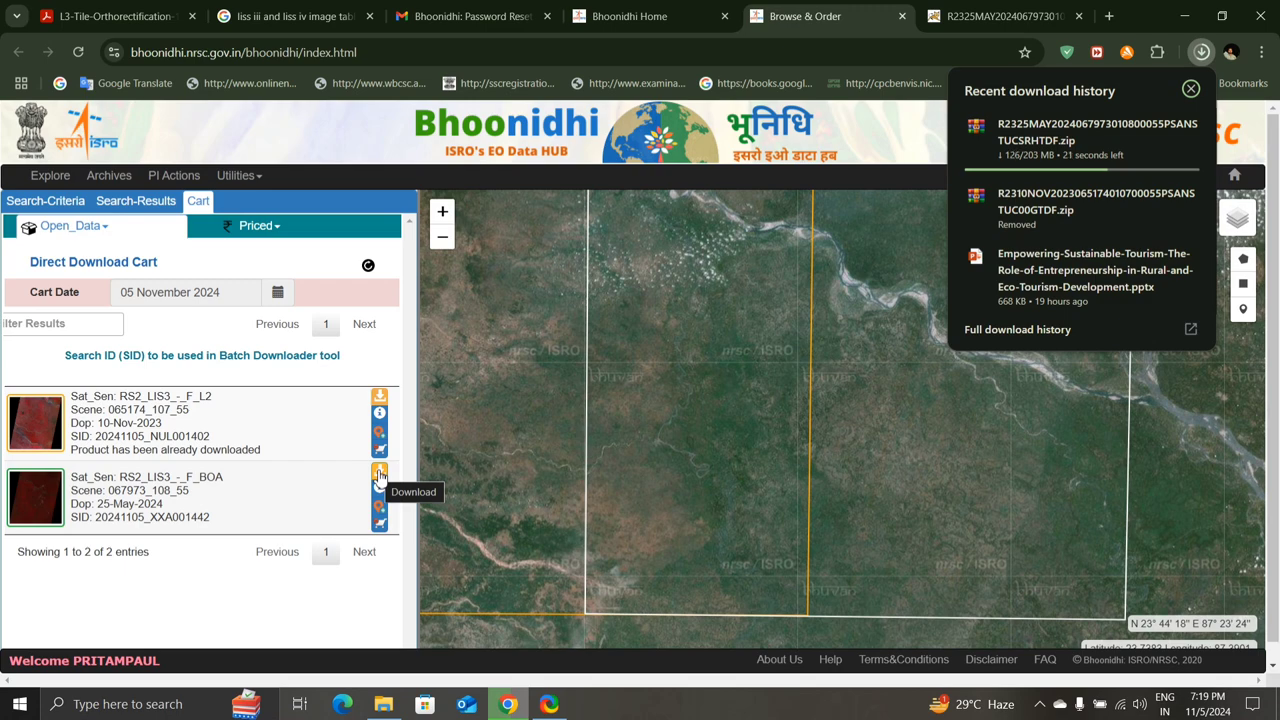
mouse_move(1041, 248)
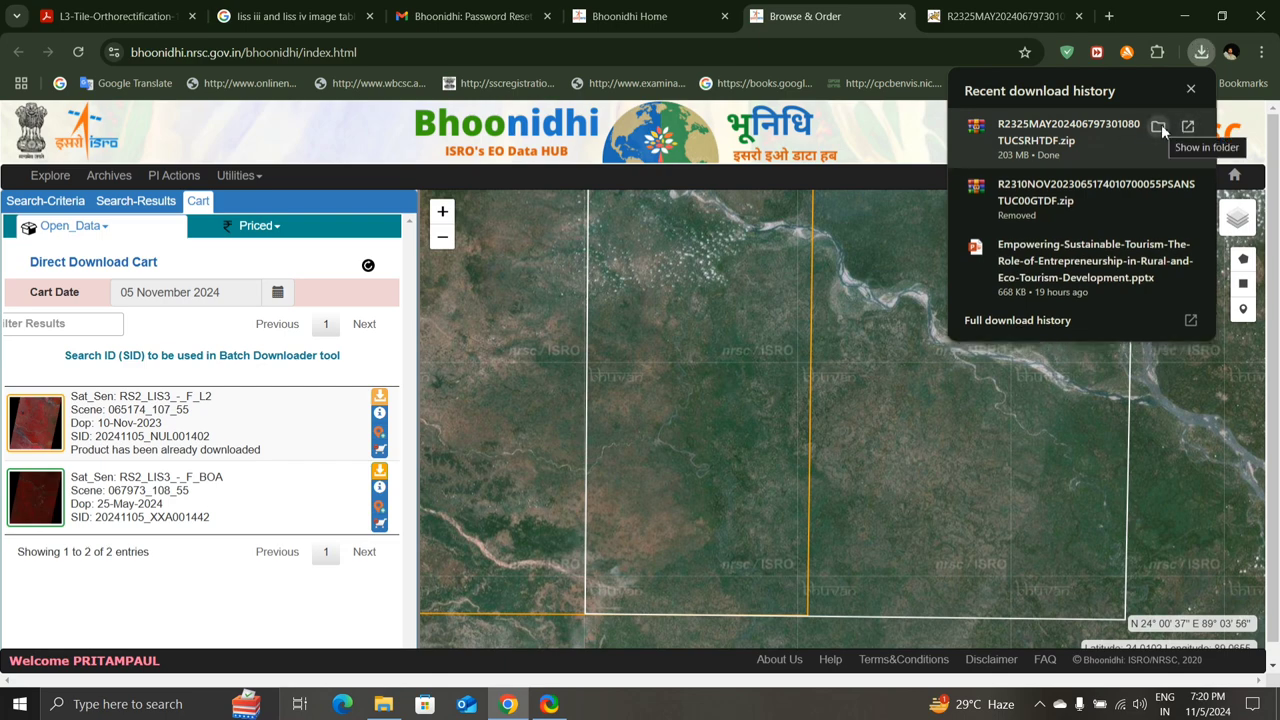
left_click(1161, 128)
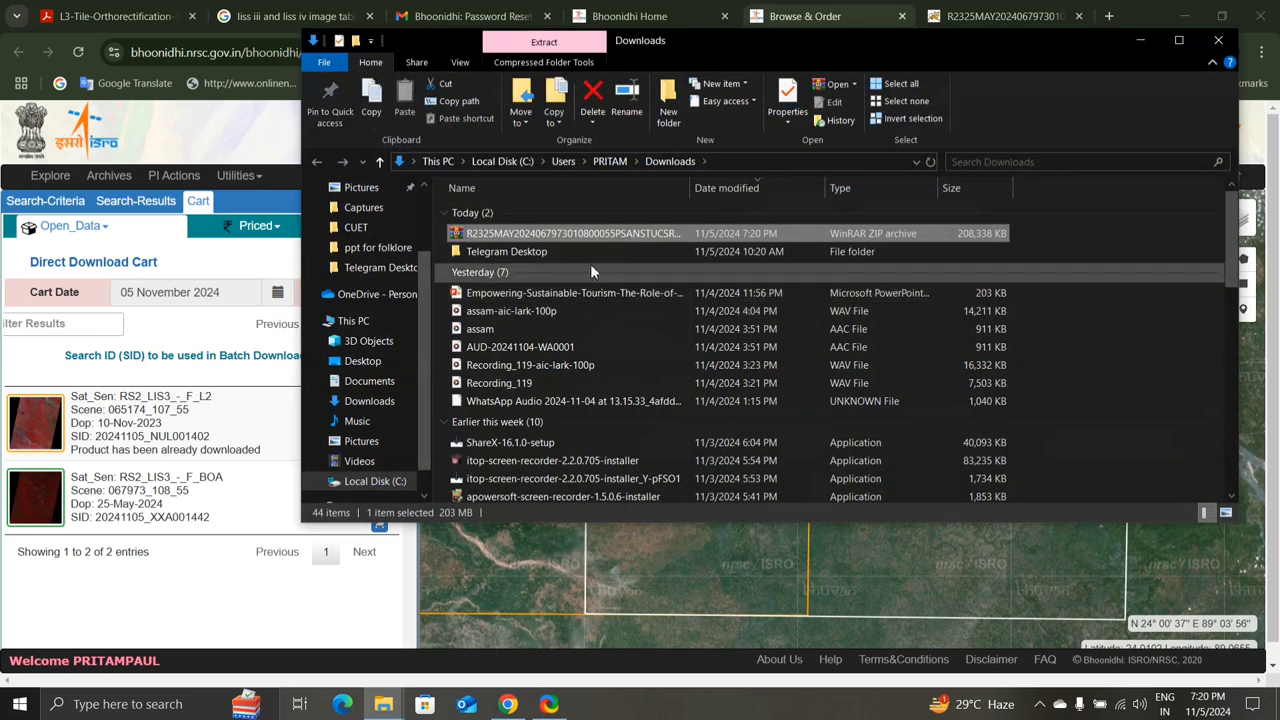
right_click(587, 240)
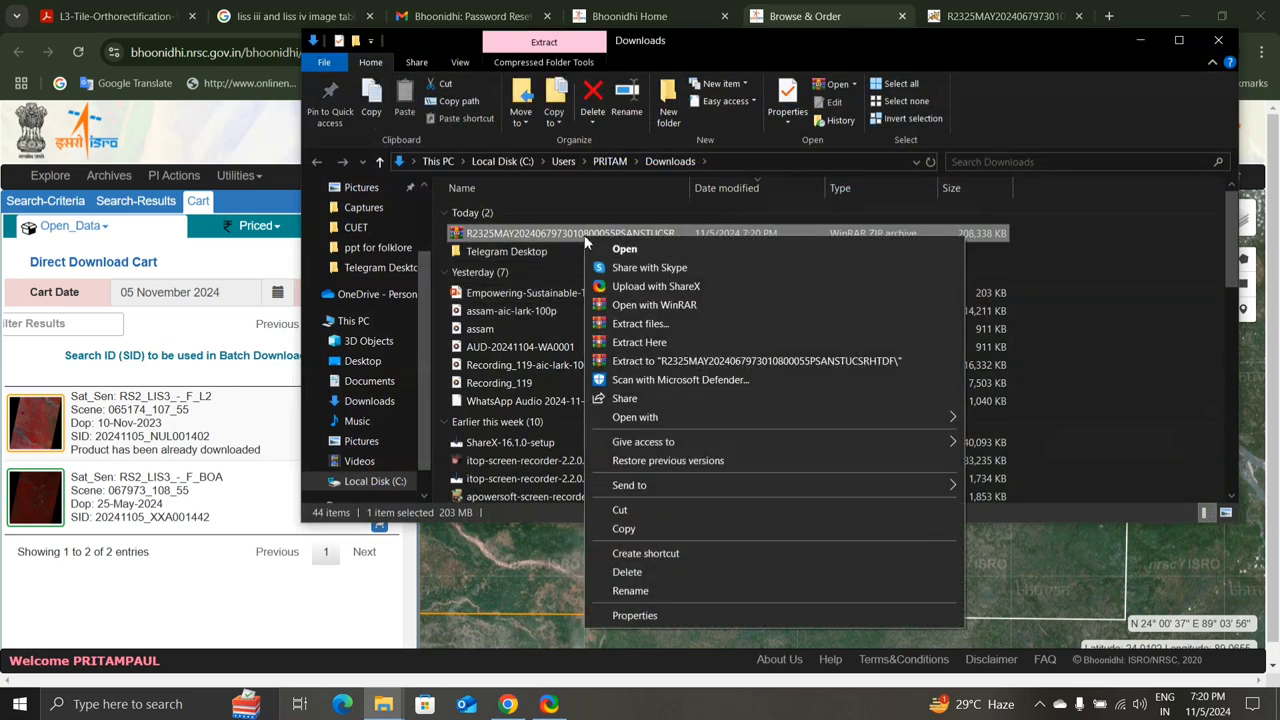
left_click(605, 508)
left_click(1140, 40)
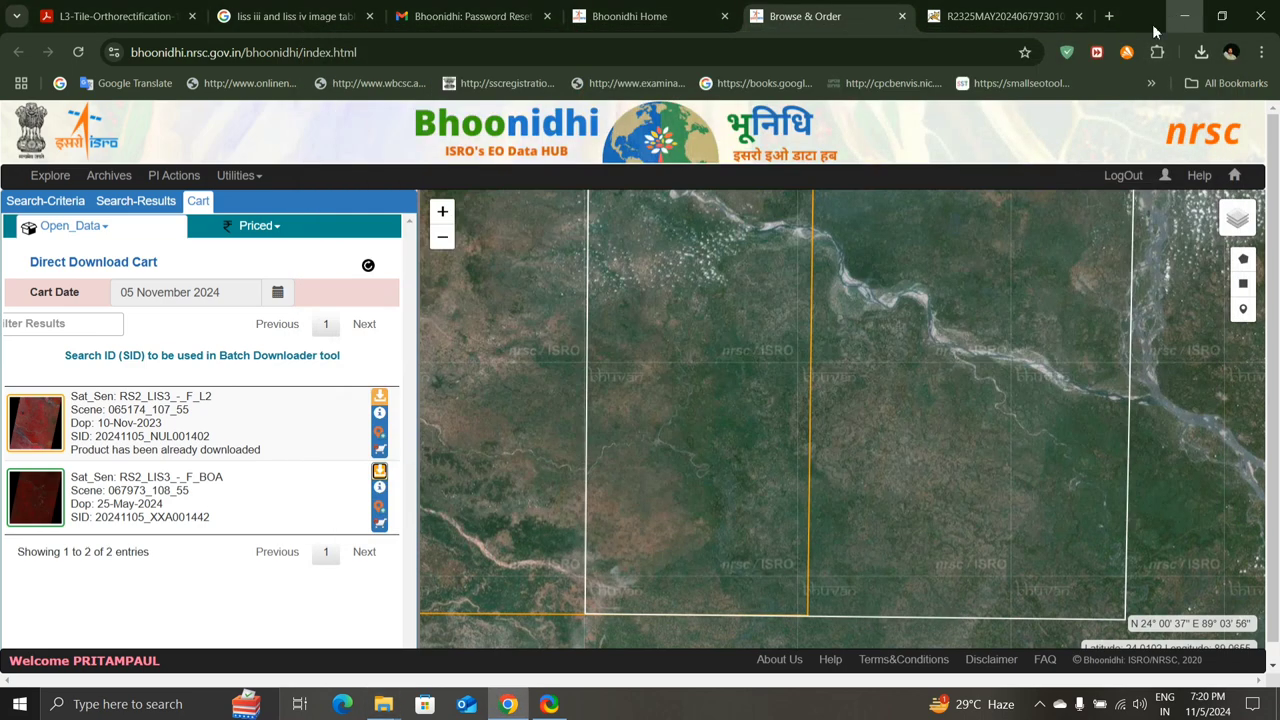
left_click(1183, 16)
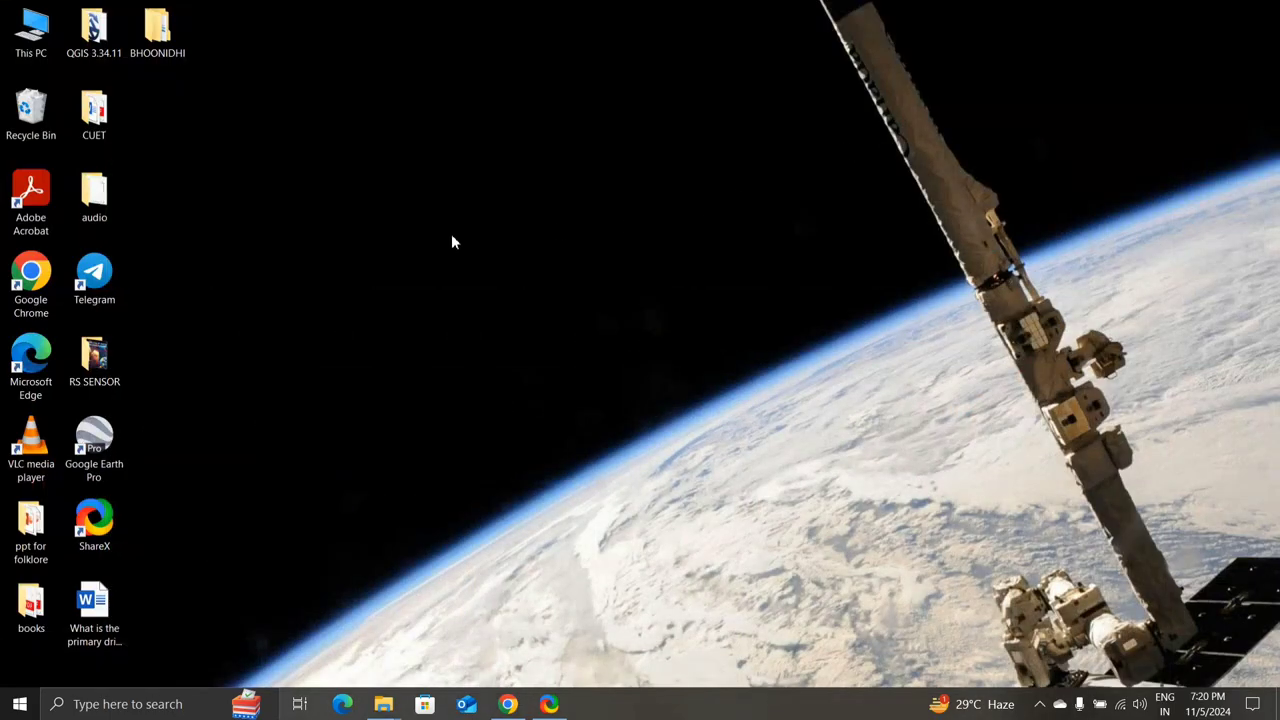
double_click(178, 37)
right_click(542, 353)
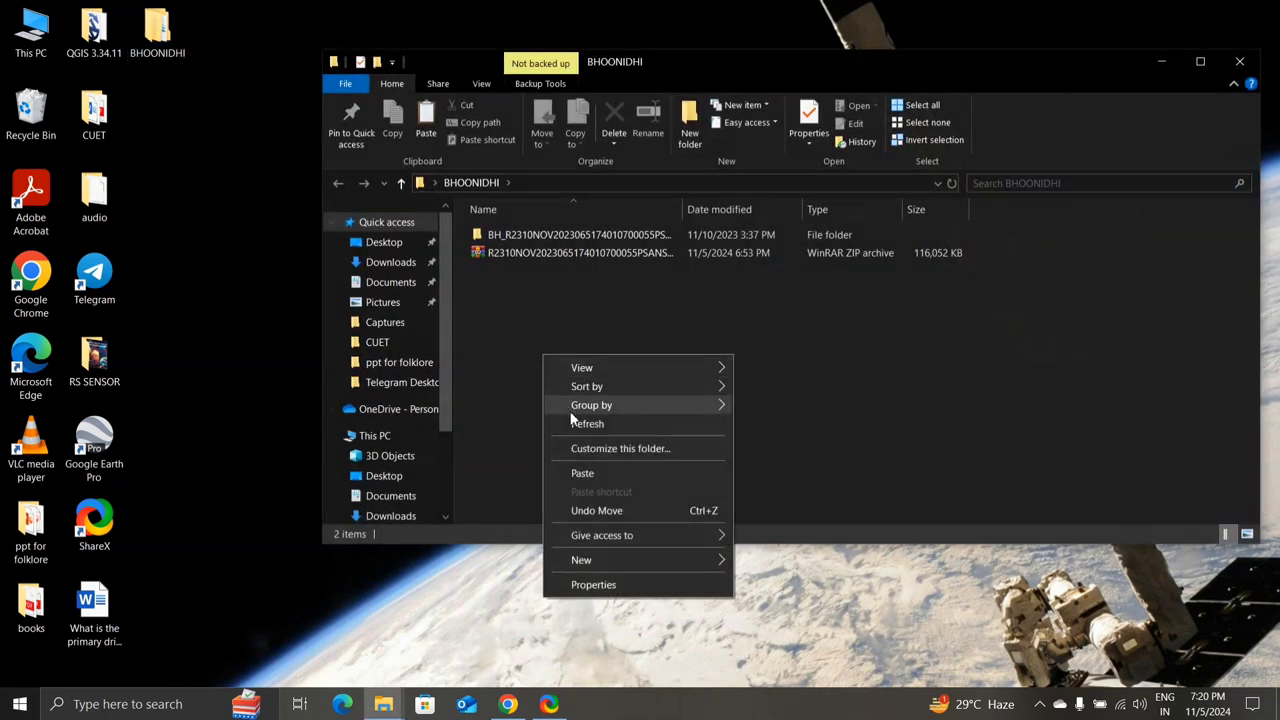
left_click(580, 470)
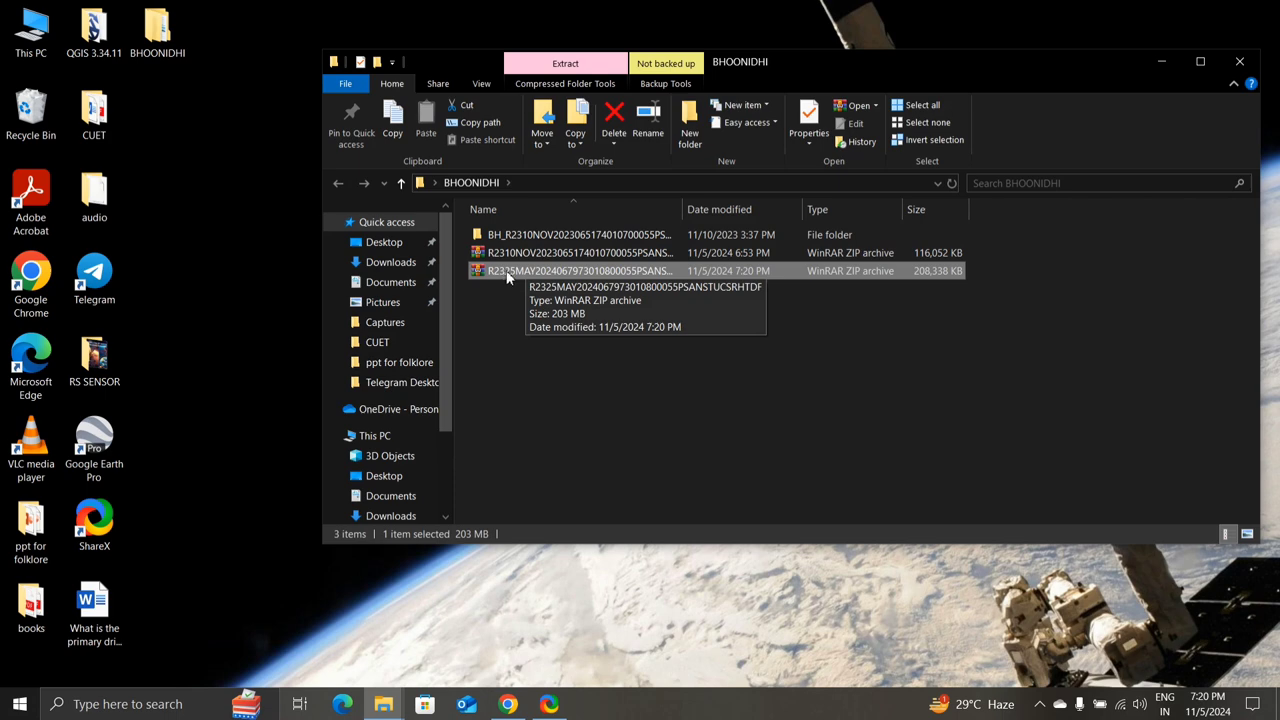
Inspect the full file name of the R2325MAY2024 archive in the BHOONIDHI folder without editing it
left_click(545, 271)
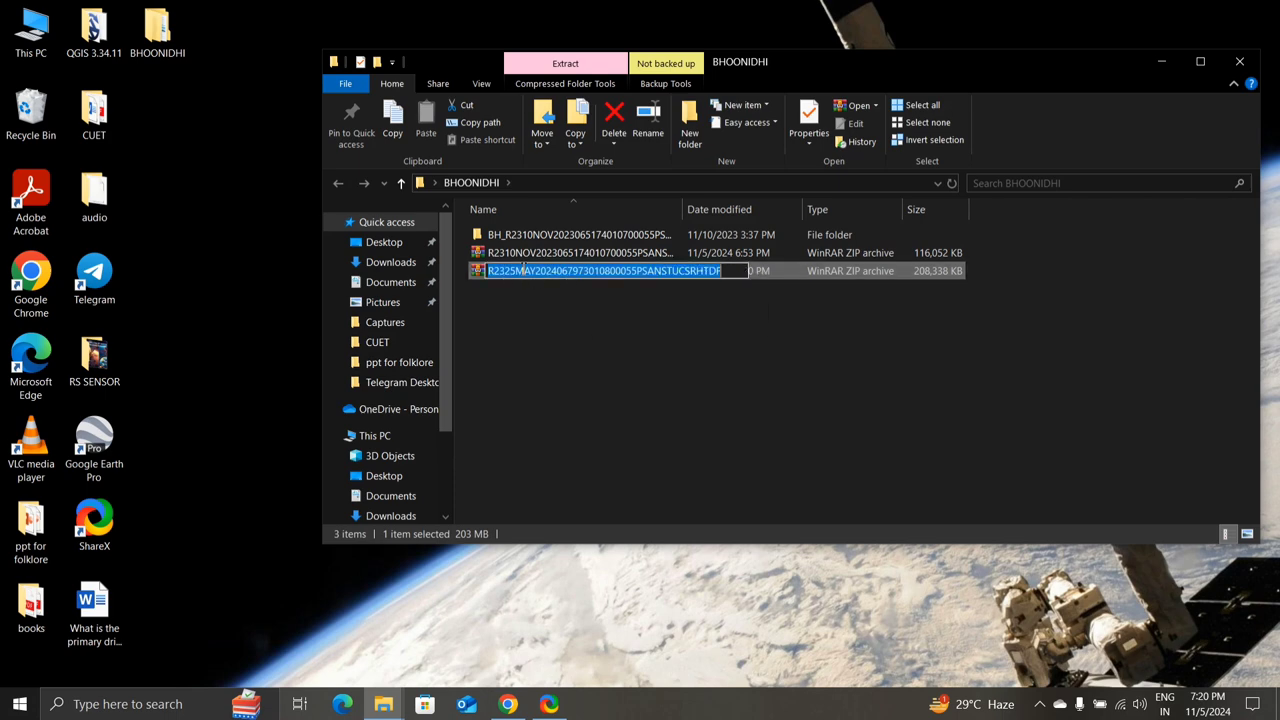
left_click(530, 270)
type("Y")
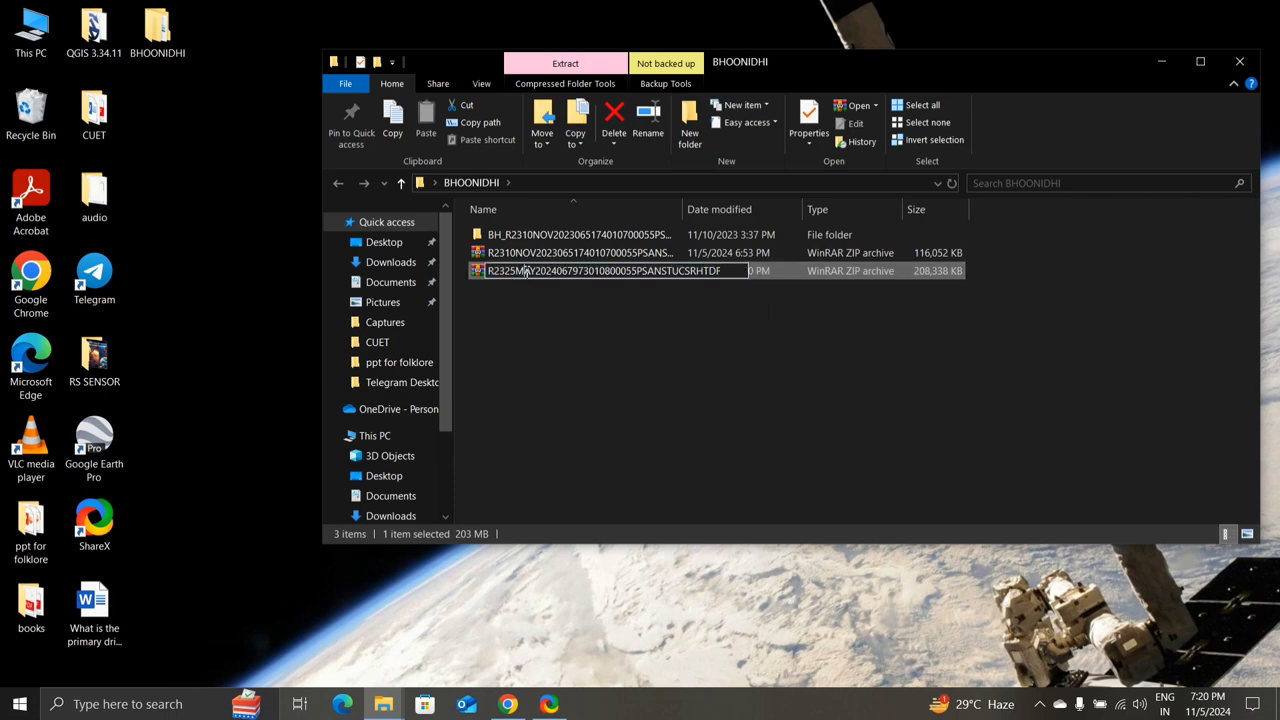
key("Right")
key("Right")
key("Right")
key("Right")
key("Return")
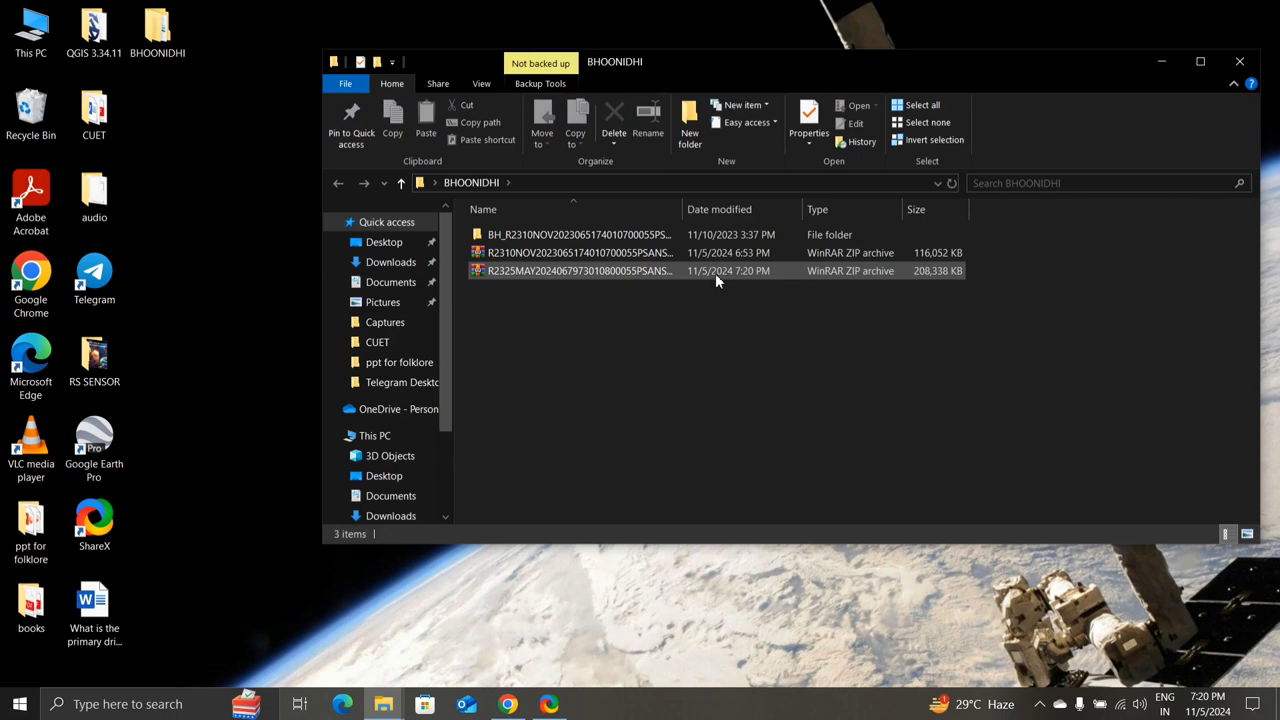
View the computer's device and Windows specifications, including the system type
right_click(715, 273)
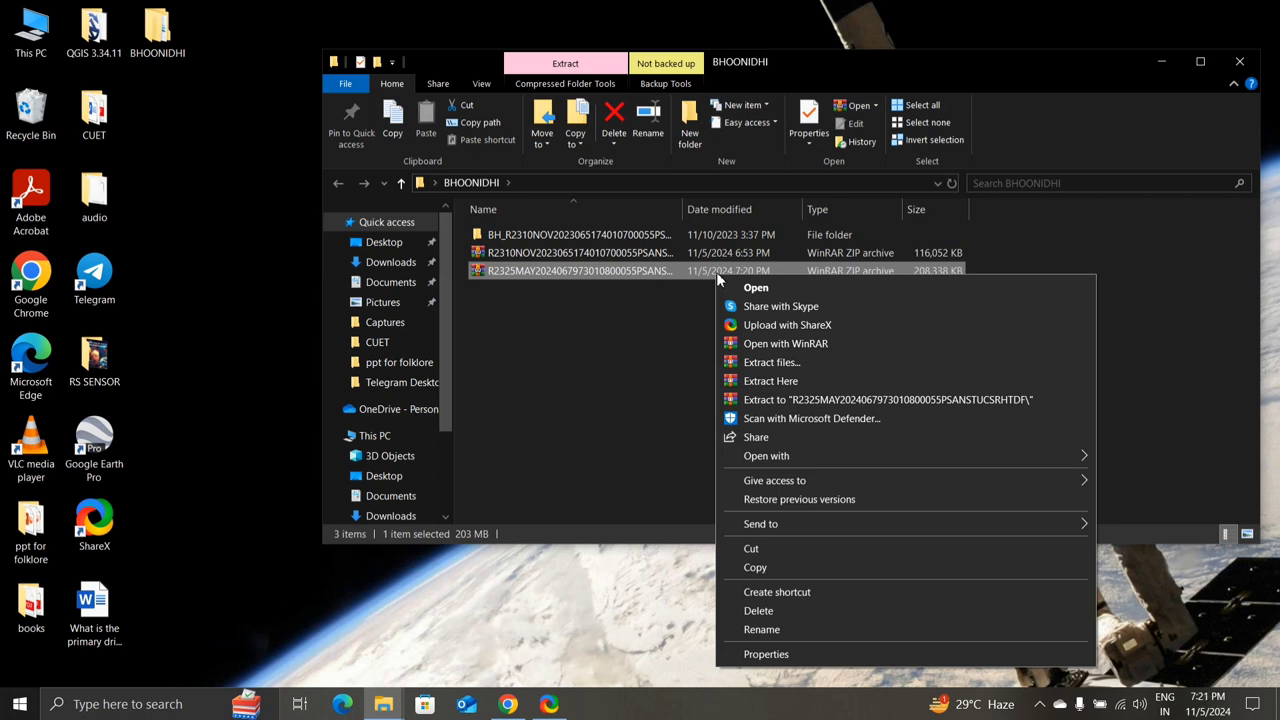
left_click(558, 320)
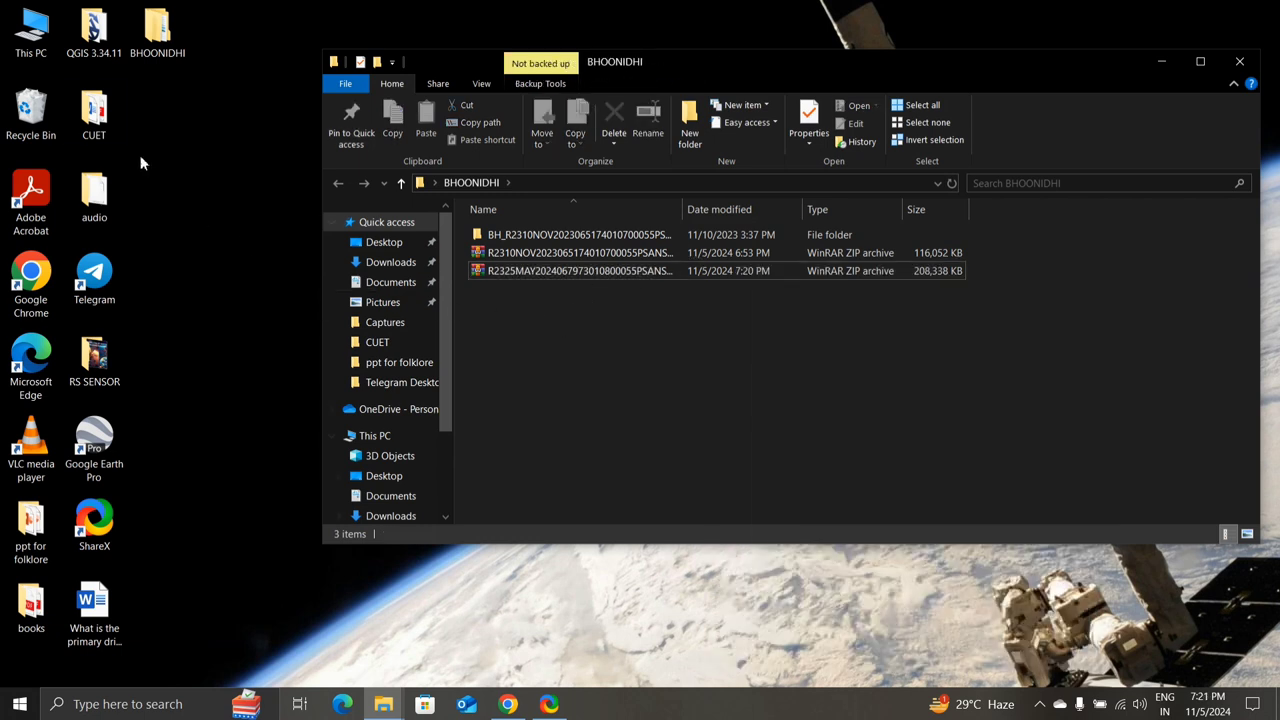
right_click(48, 35)
left_click(98, 228)
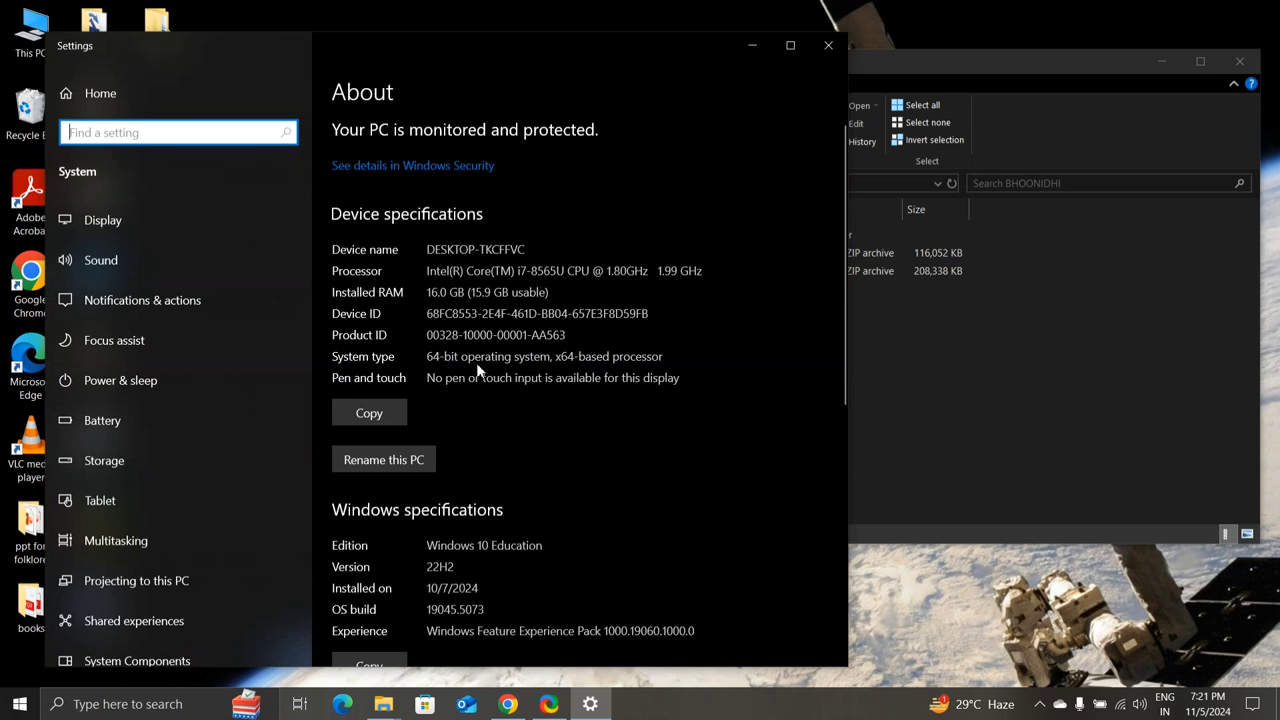
left_click(828, 45)
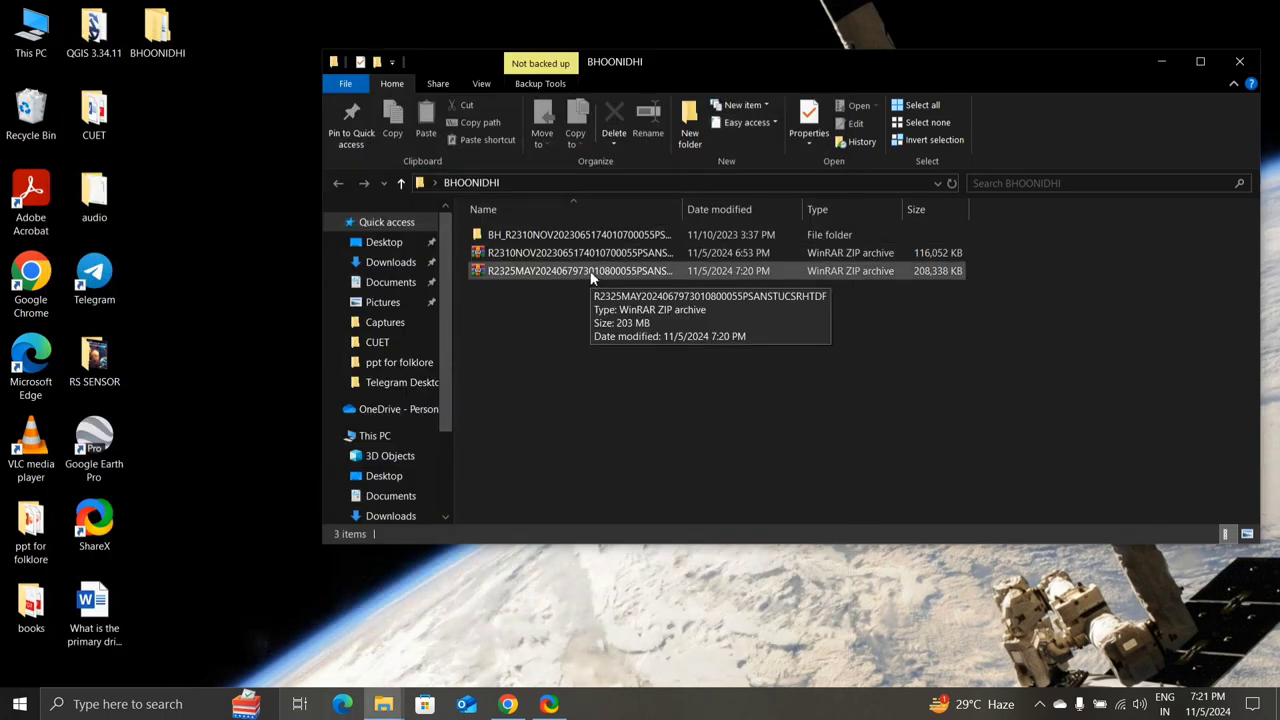
Open the extraction options for the R2325MAY2024 archive and set the destination to the desktop's BHOONIDHI folder
right_click(590, 272)
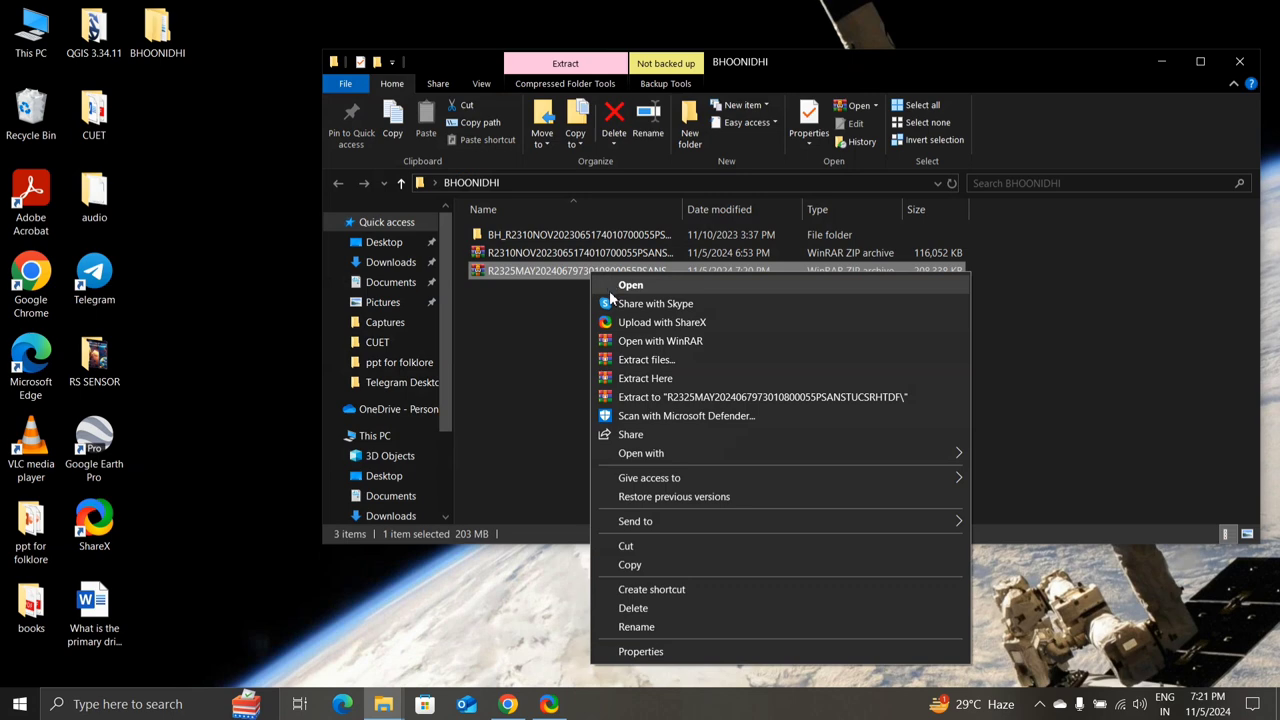
left_click(640, 360)
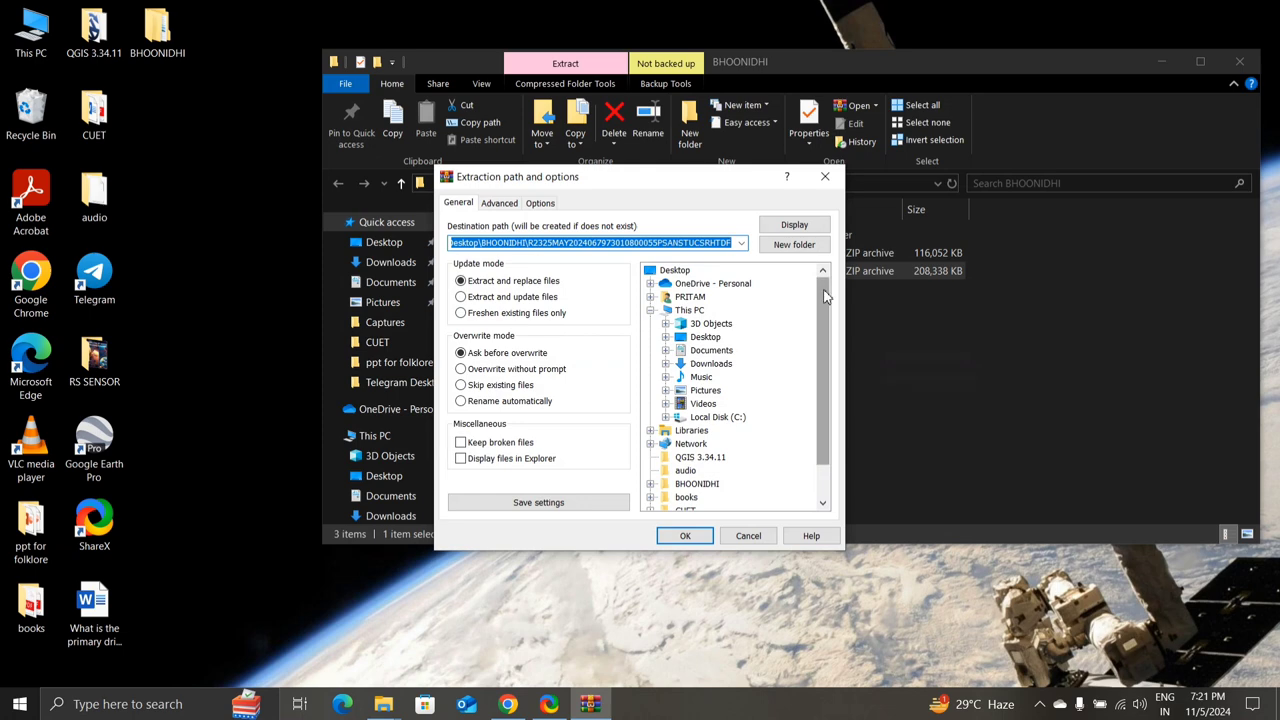
left_click_drag(825, 295, 831, 343)
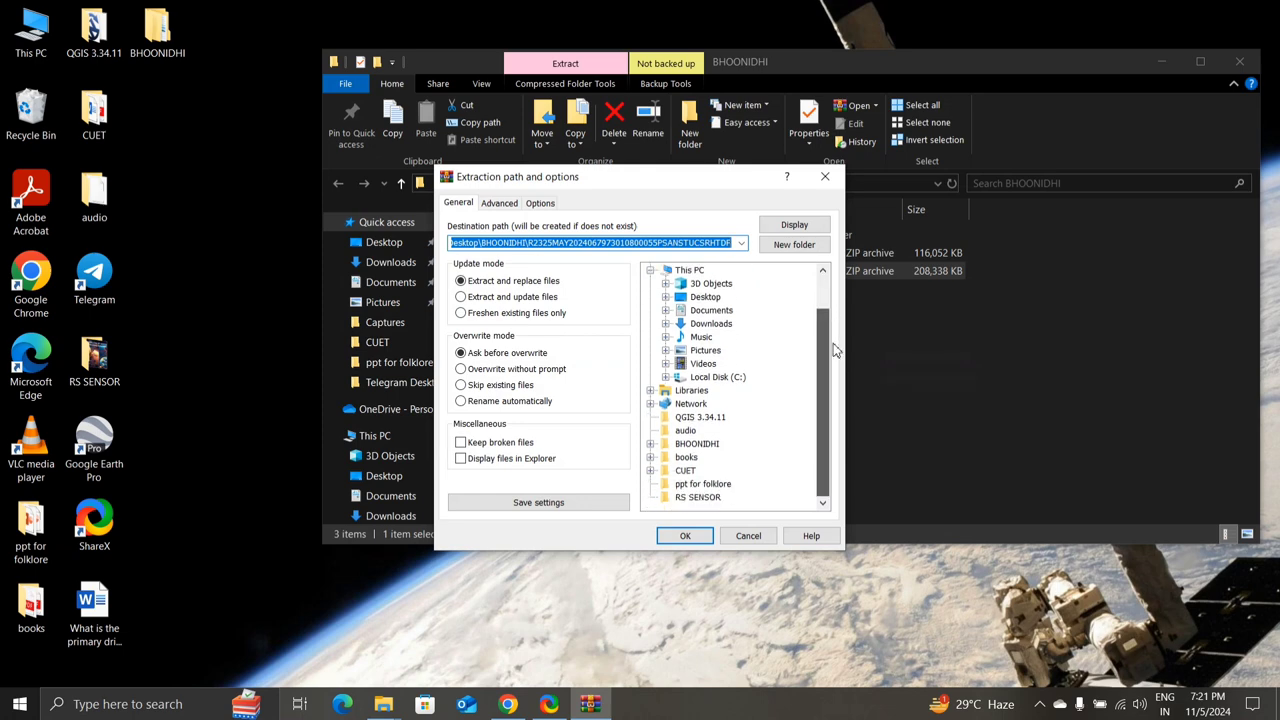
left_click(692, 446)
double_click(692, 447)
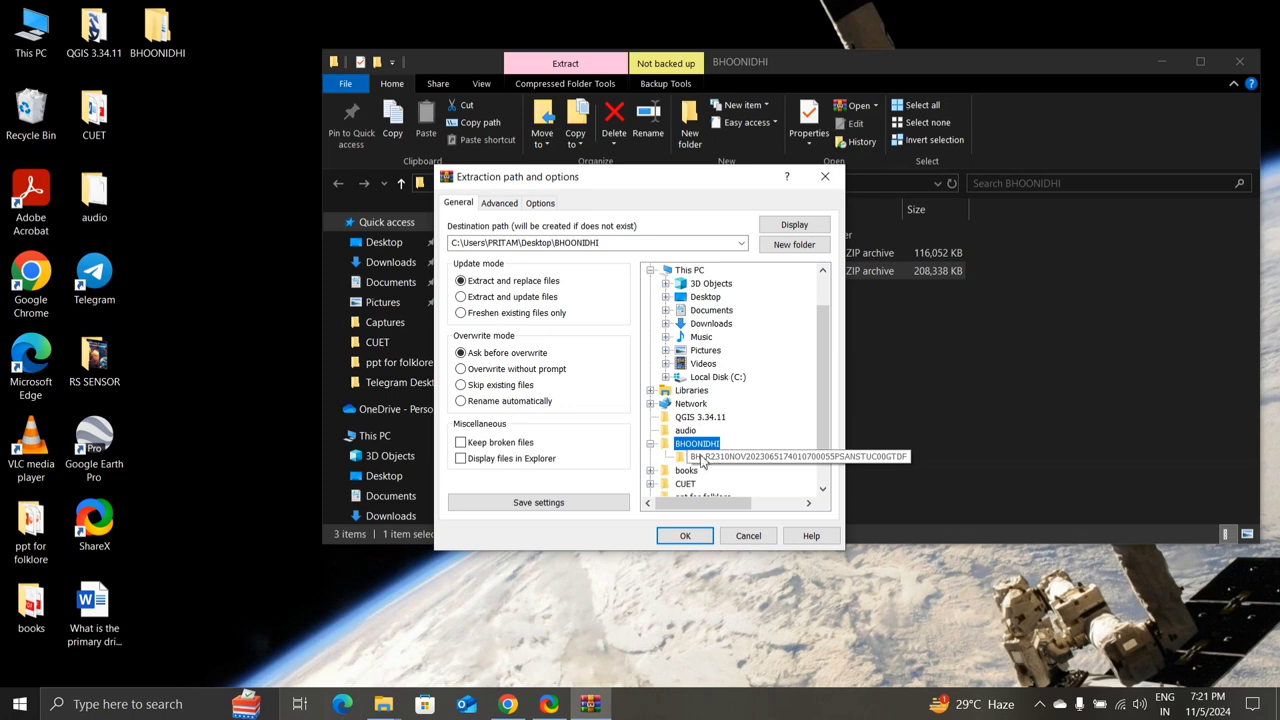
left_click(697, 446)
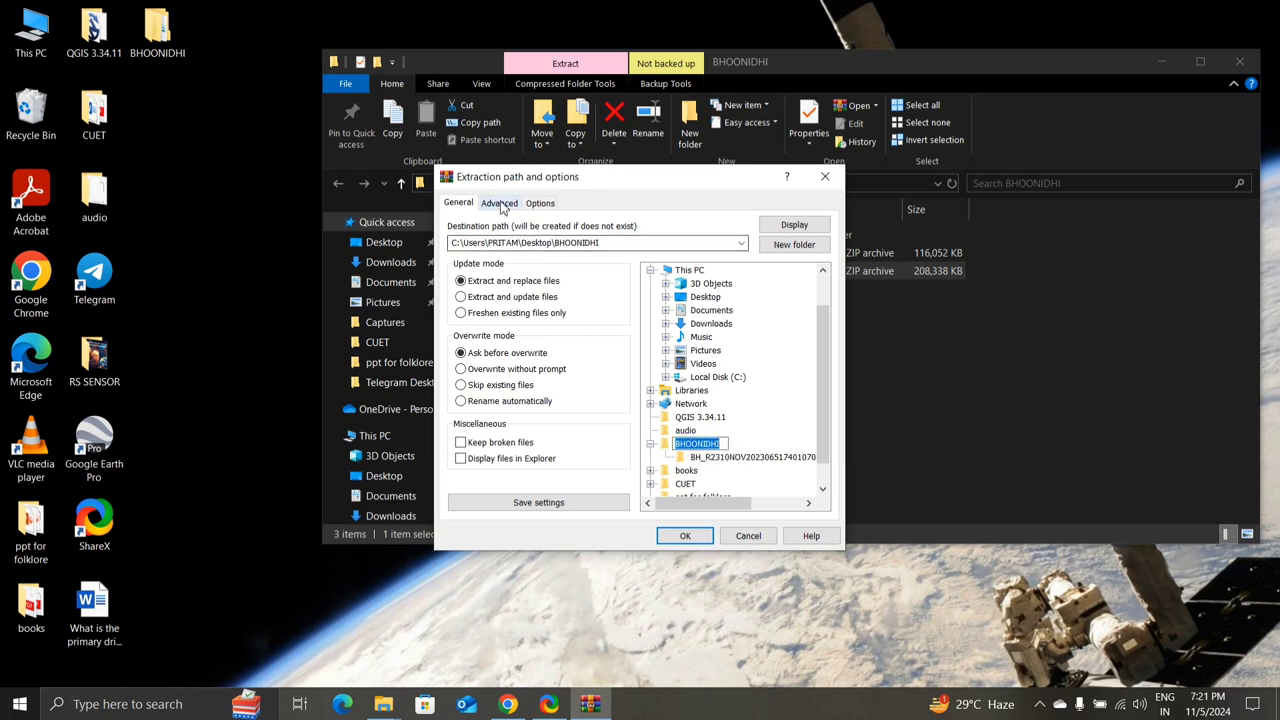
Create a new destination subfolder named KNG inside BHOONIDHI and extract the archive into it
left_click(797, 249)
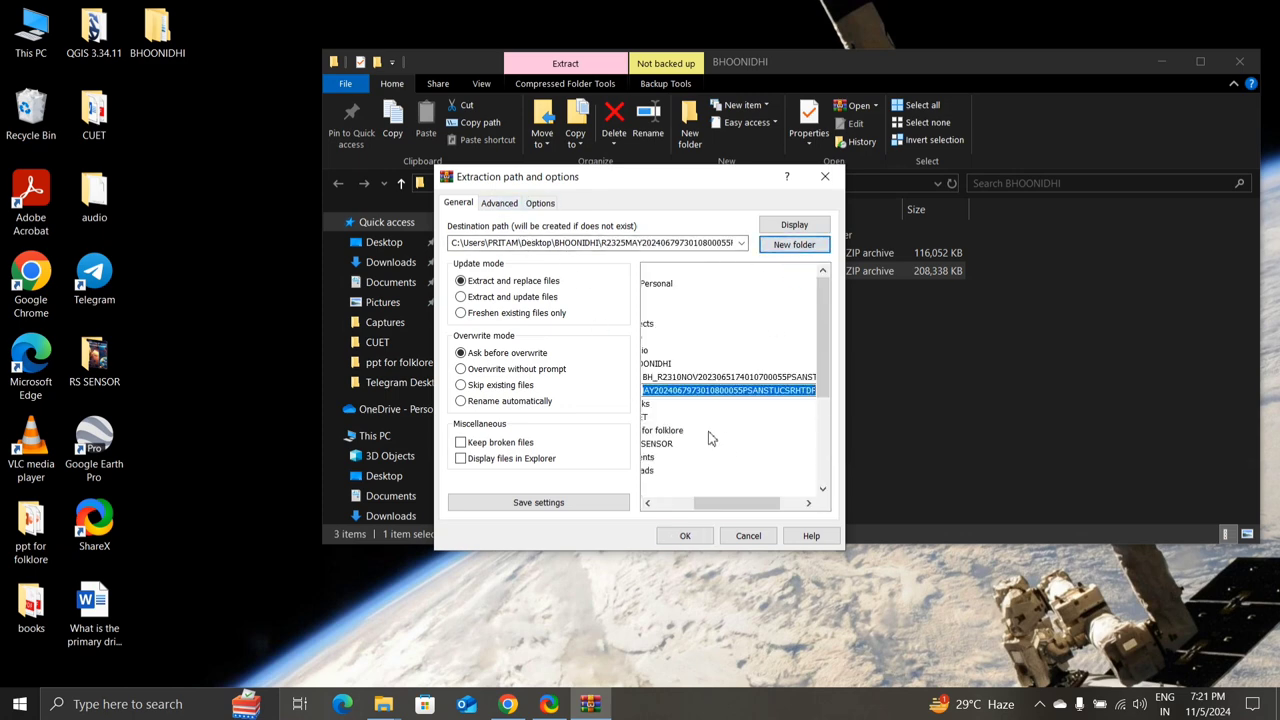
left_click_drag(731, 507, 686, 514)
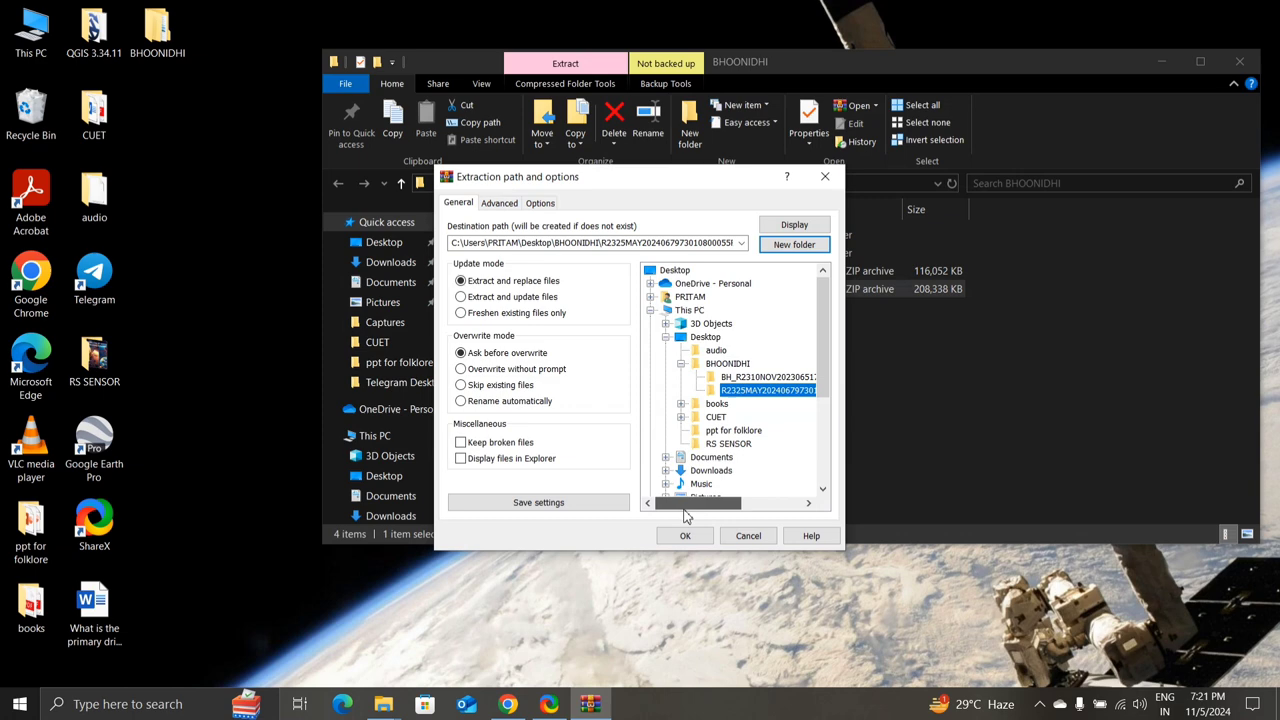
left_click(760, 397)
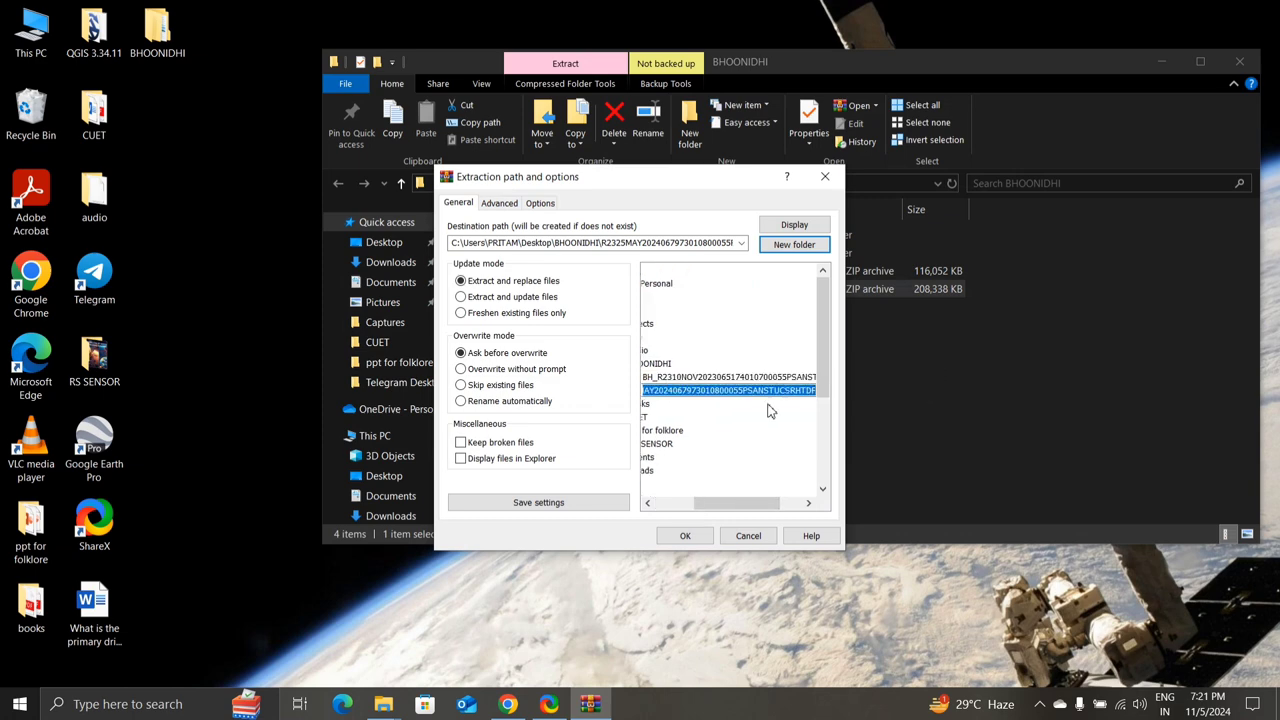
type("KNG")
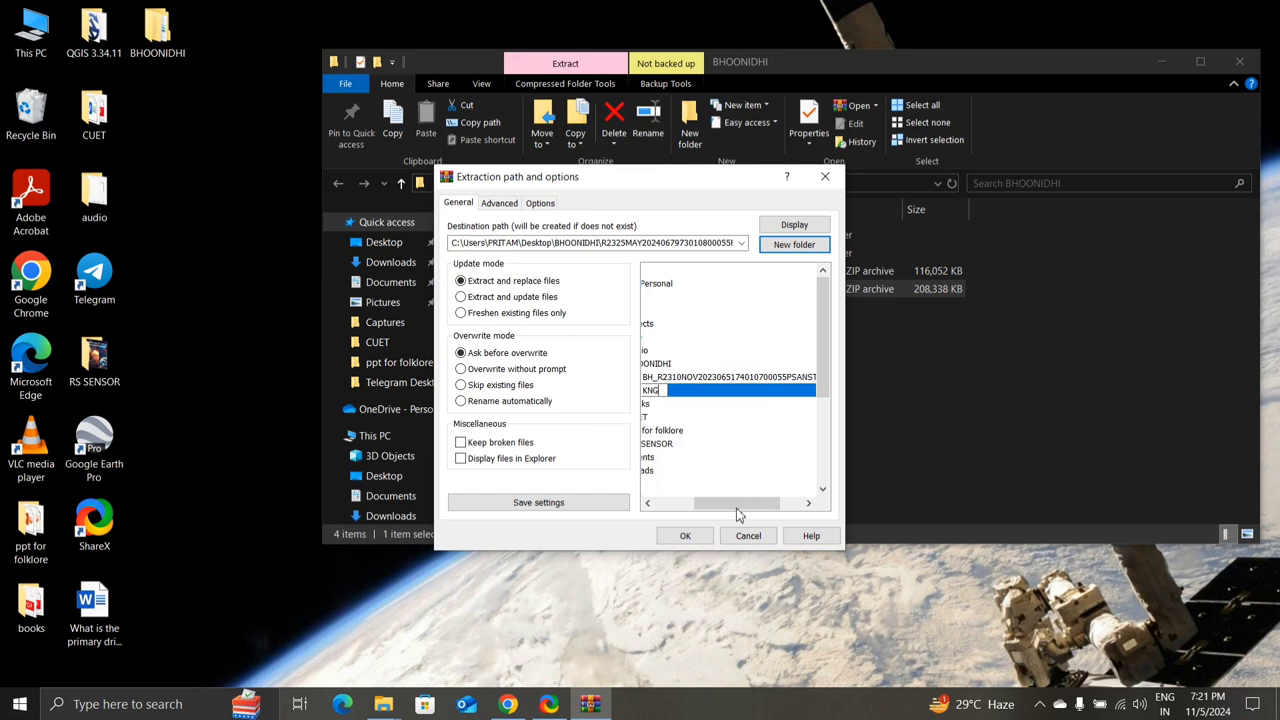
left_click(685, 535)
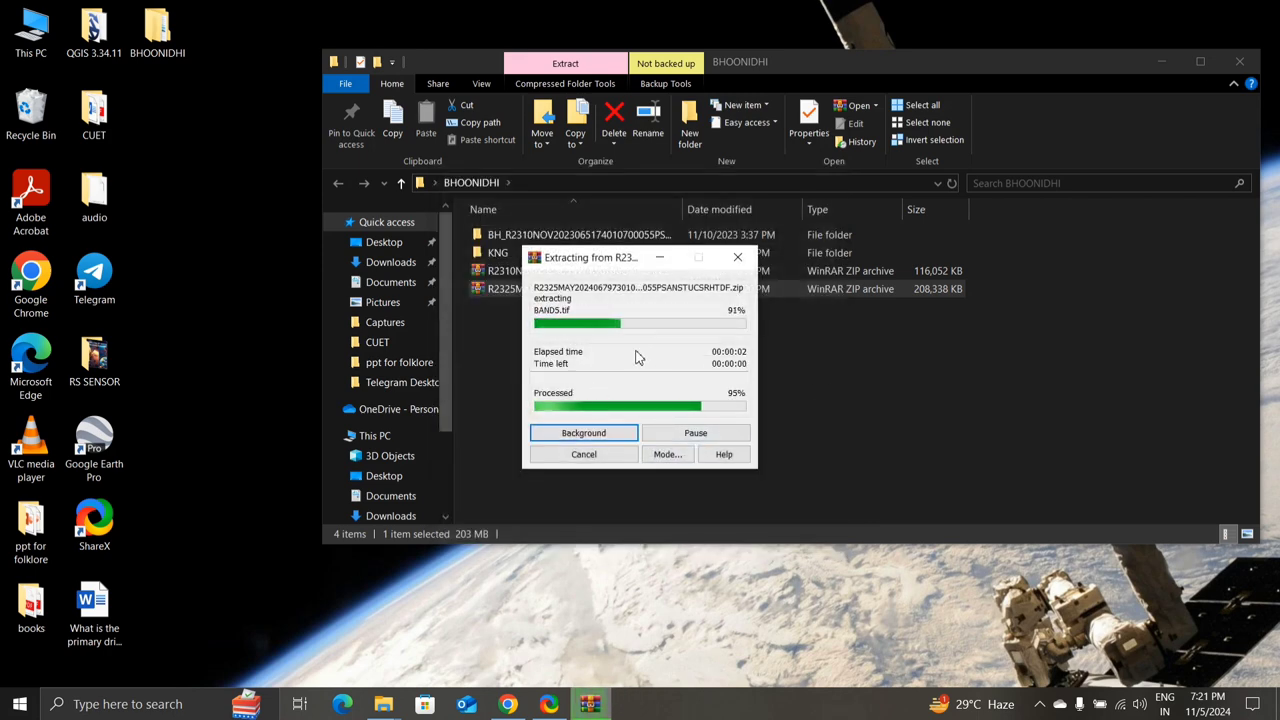
View the extracted band files in the scene folder inside KNG and close the file window
double_click(513, 251)
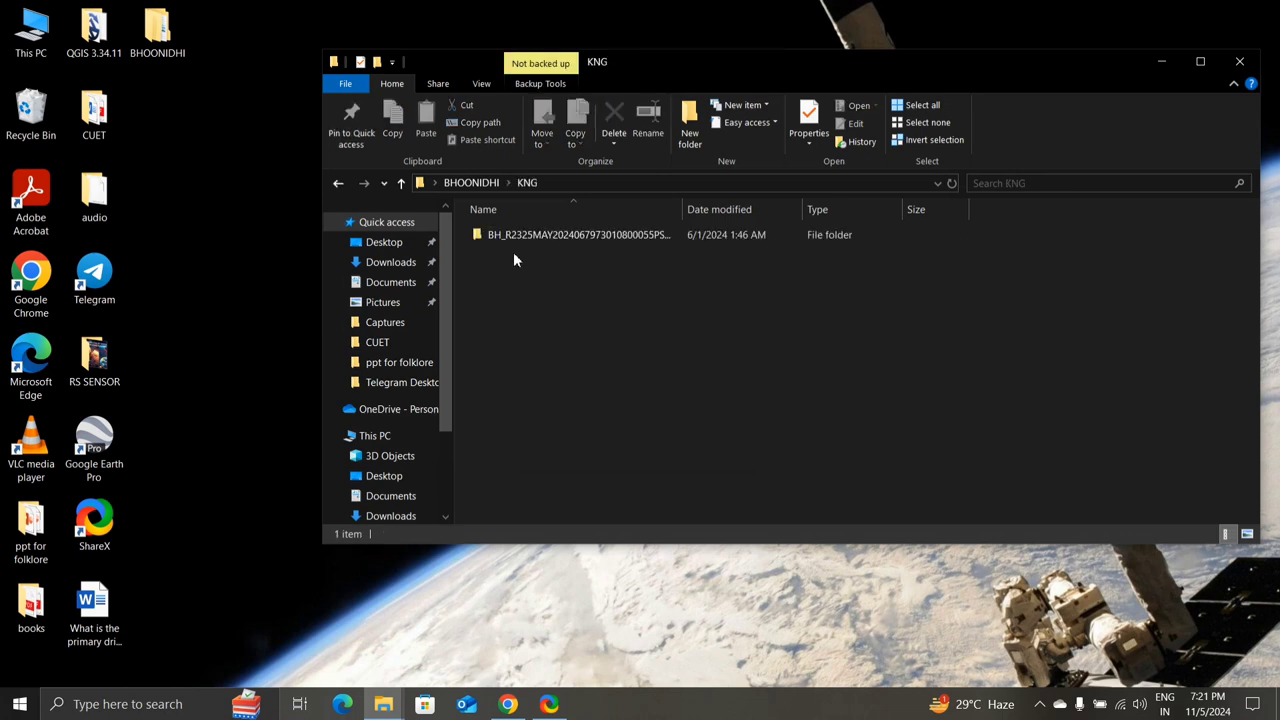
left_click(530, 238)
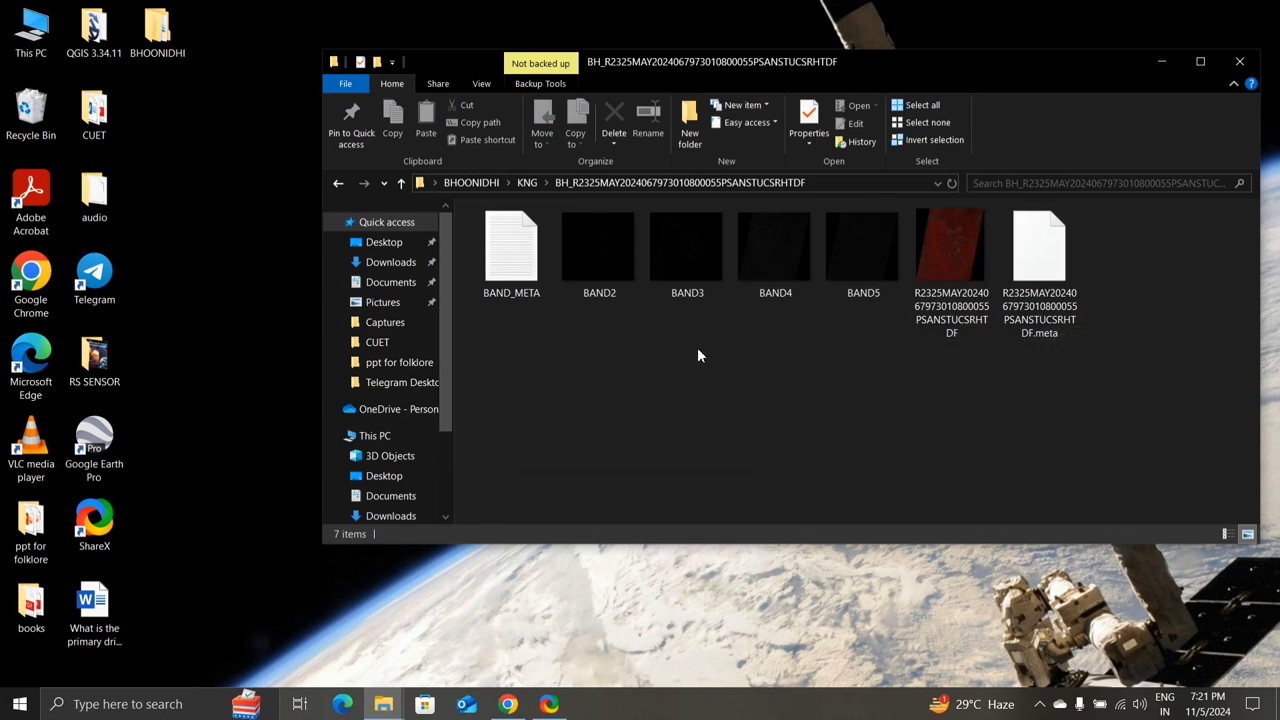
left_click(1238, 64)
Launch QGIS Desktop 3.34.11 from the desktop's QGIS 3.34.11 folder and start a new empty project
right_click(626, 180)
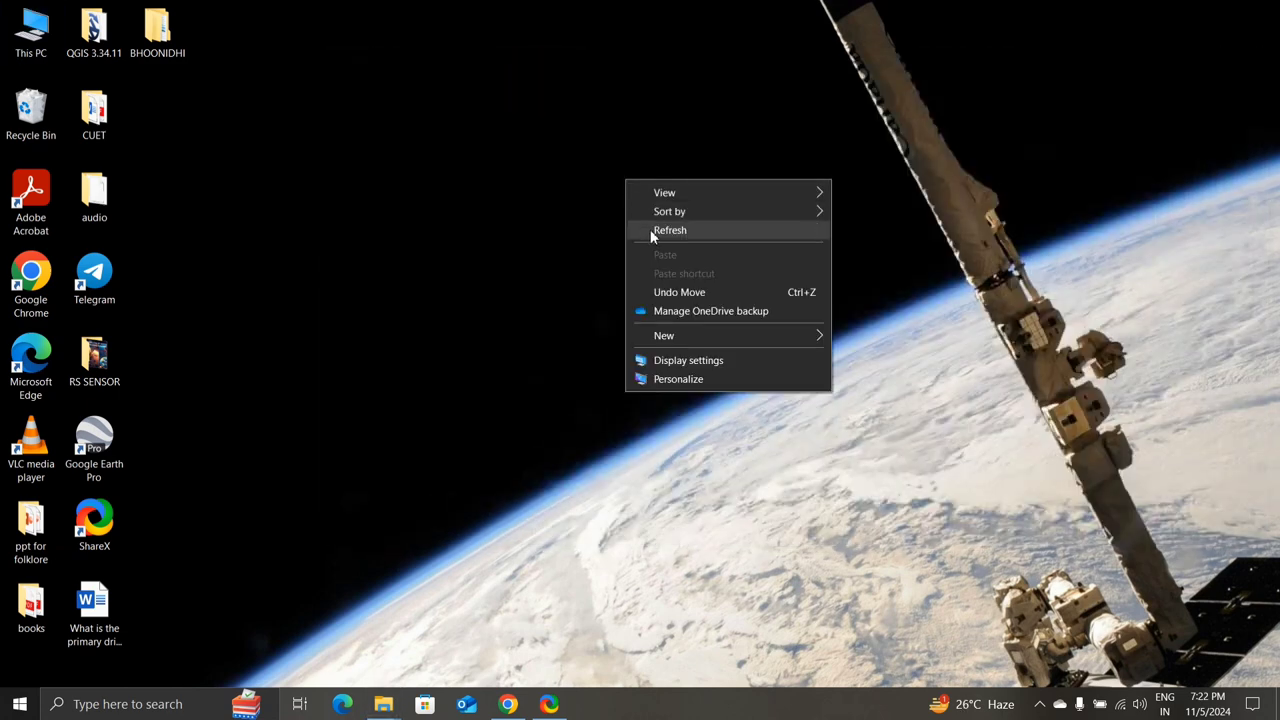
left_click(650, 229)
double_click(94, 30)
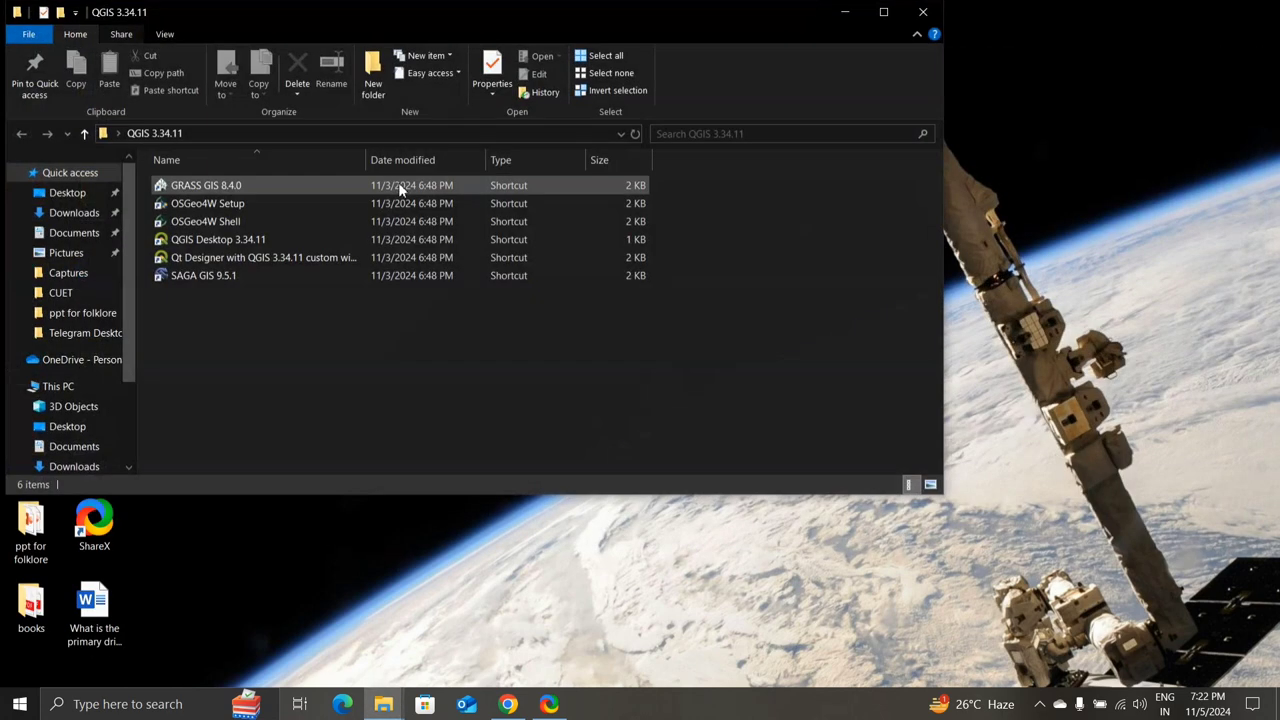
double_click(280, 243)
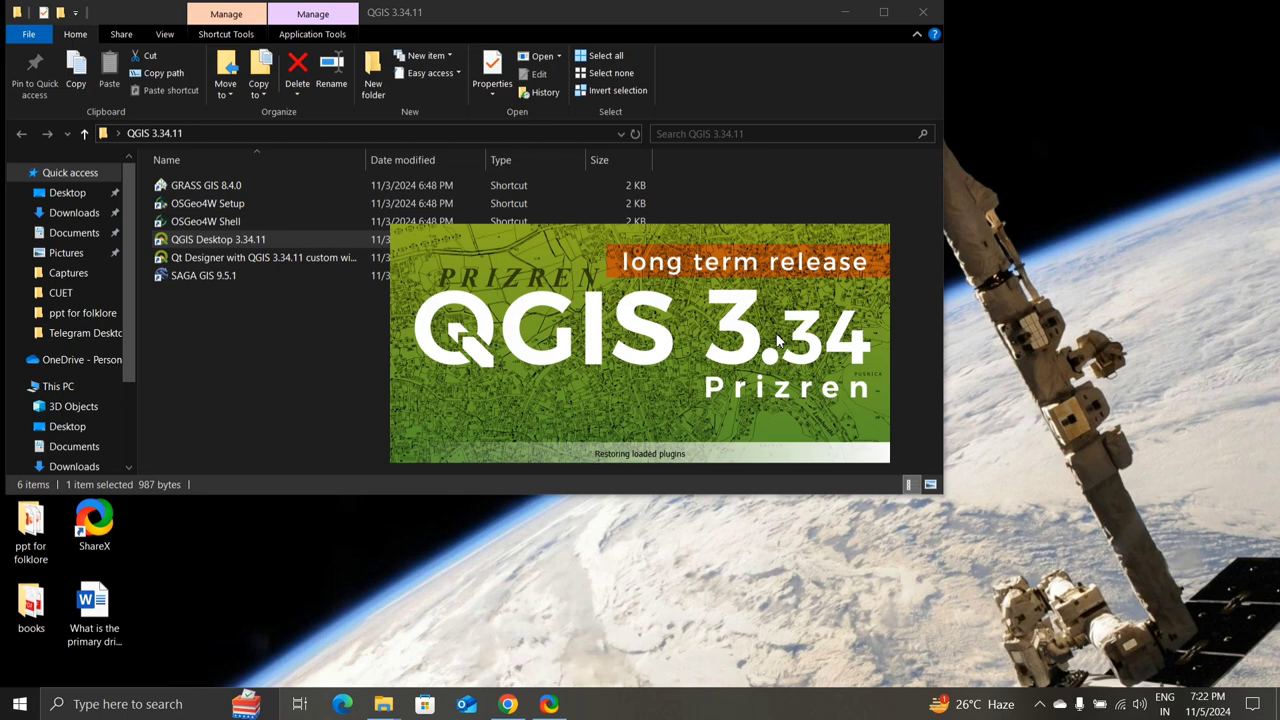
left_click(845, 12)
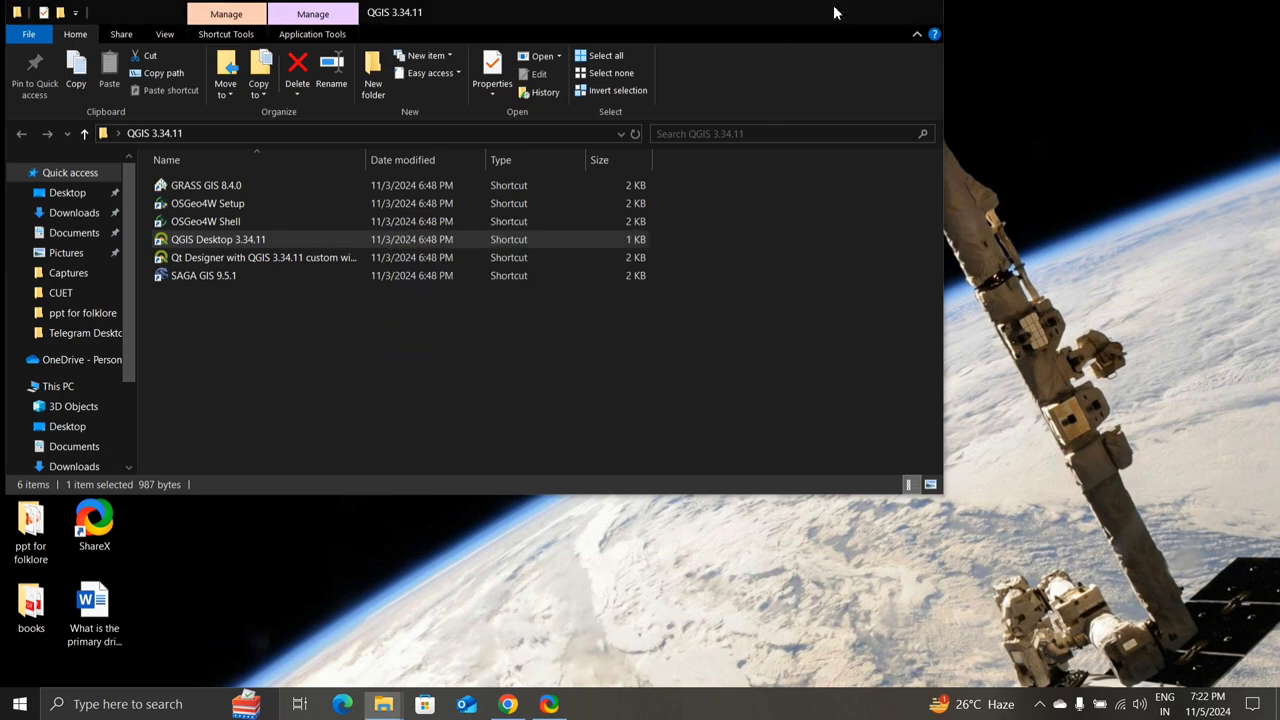
right_click(897, 90)
left_click(914, 130)
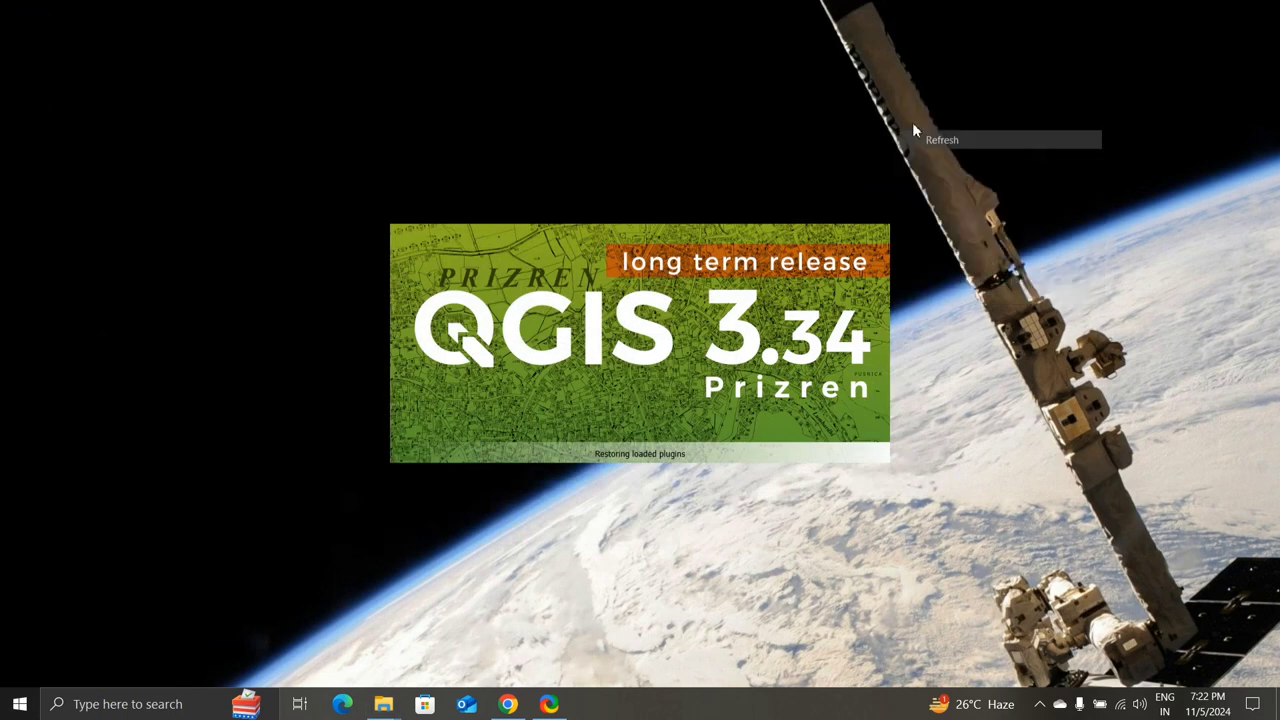
right_click(882, 80)
left_click(900, 129)
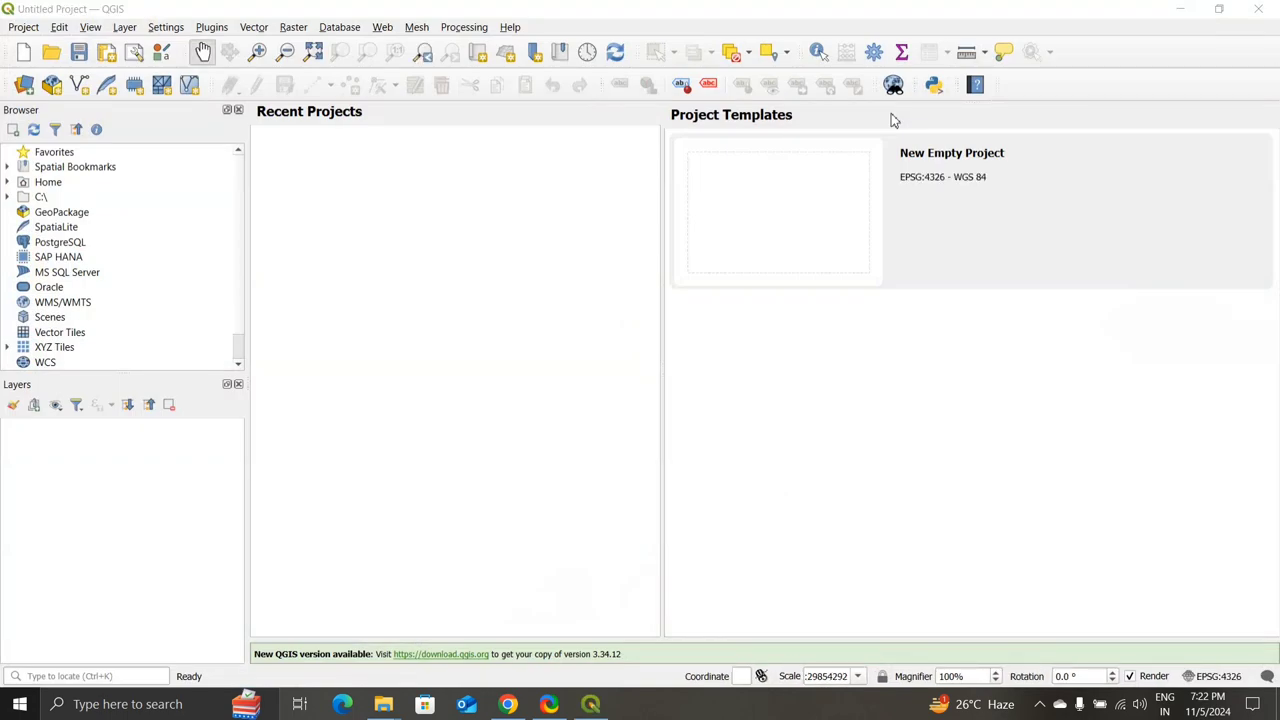
double_click(797, 212)
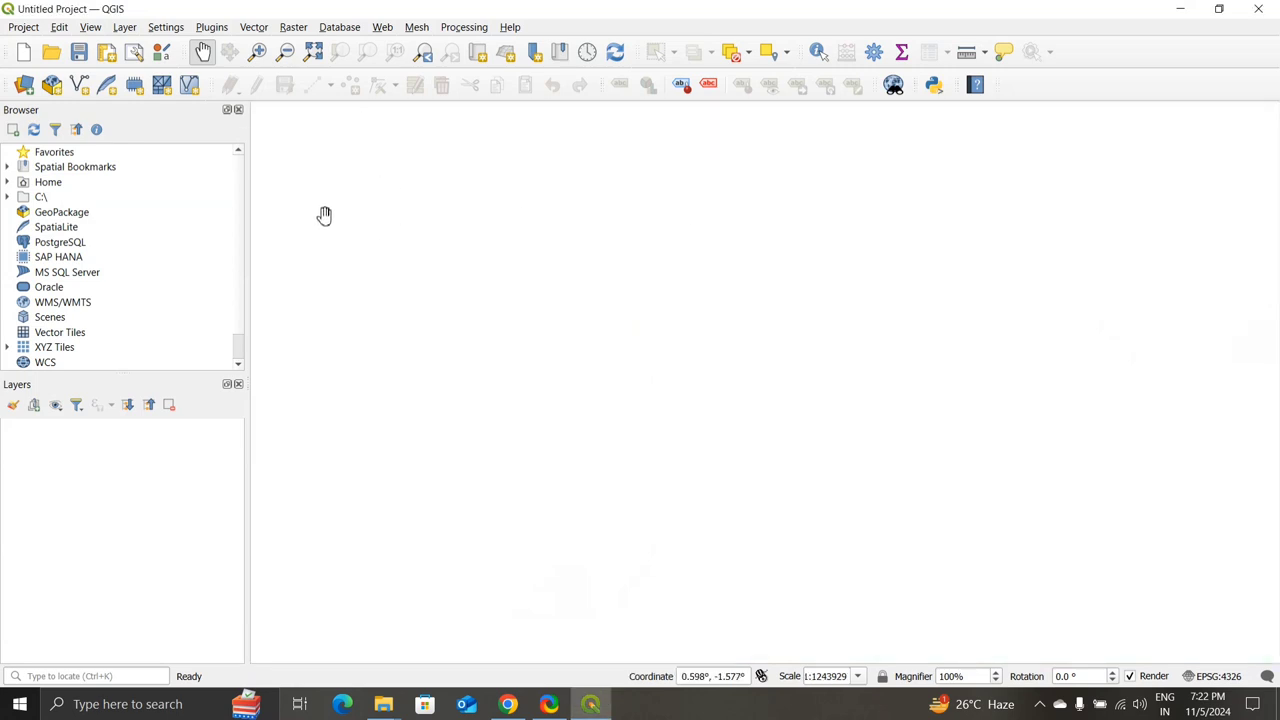
Start adding a raster layer and browse to the extracted BH_R2325MAY2024 scene folder in Desktop > BHOONIDHI > KNG
left_click(124, 27)
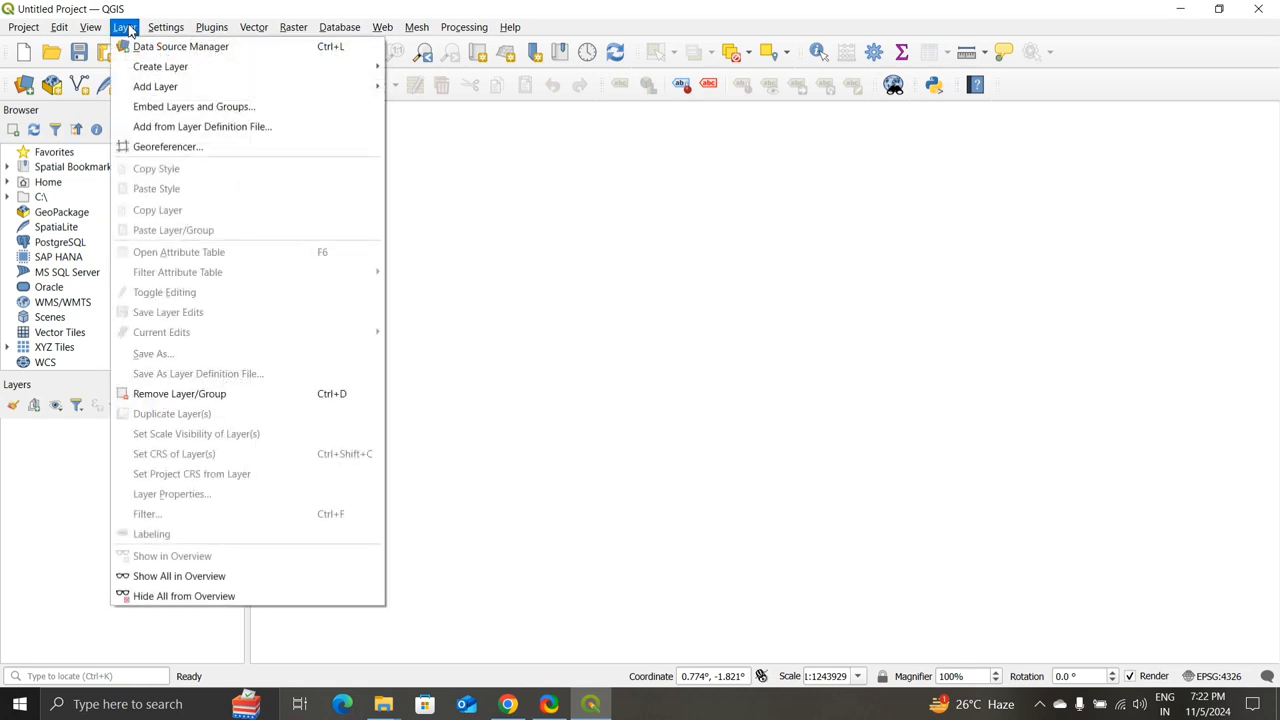
mouse_move(143, 88)
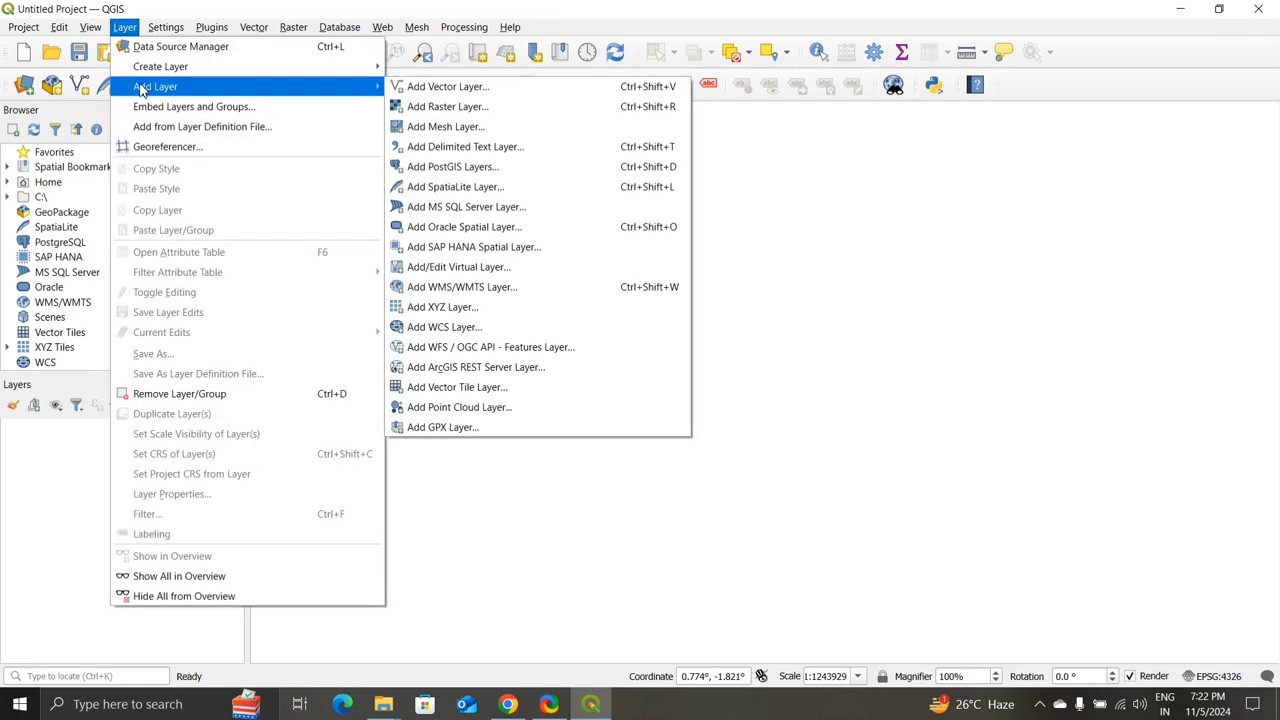
left_click(413, 108)
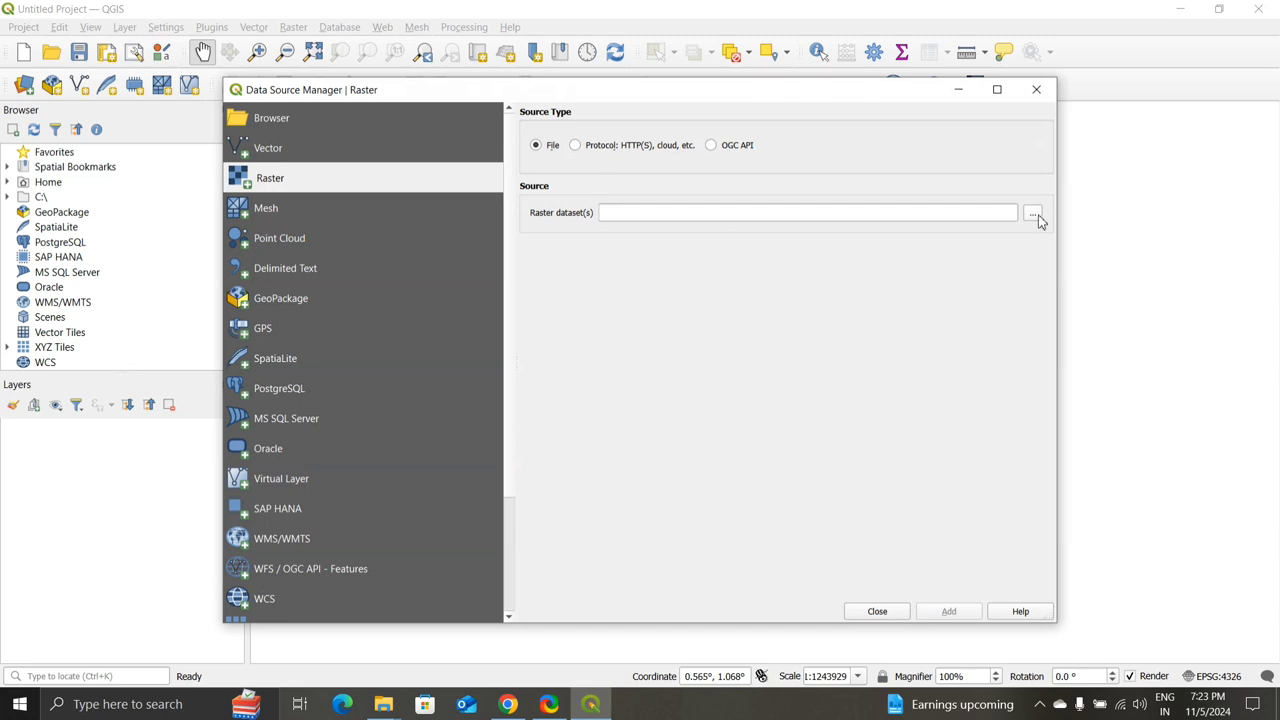
left_click(1035, 215)
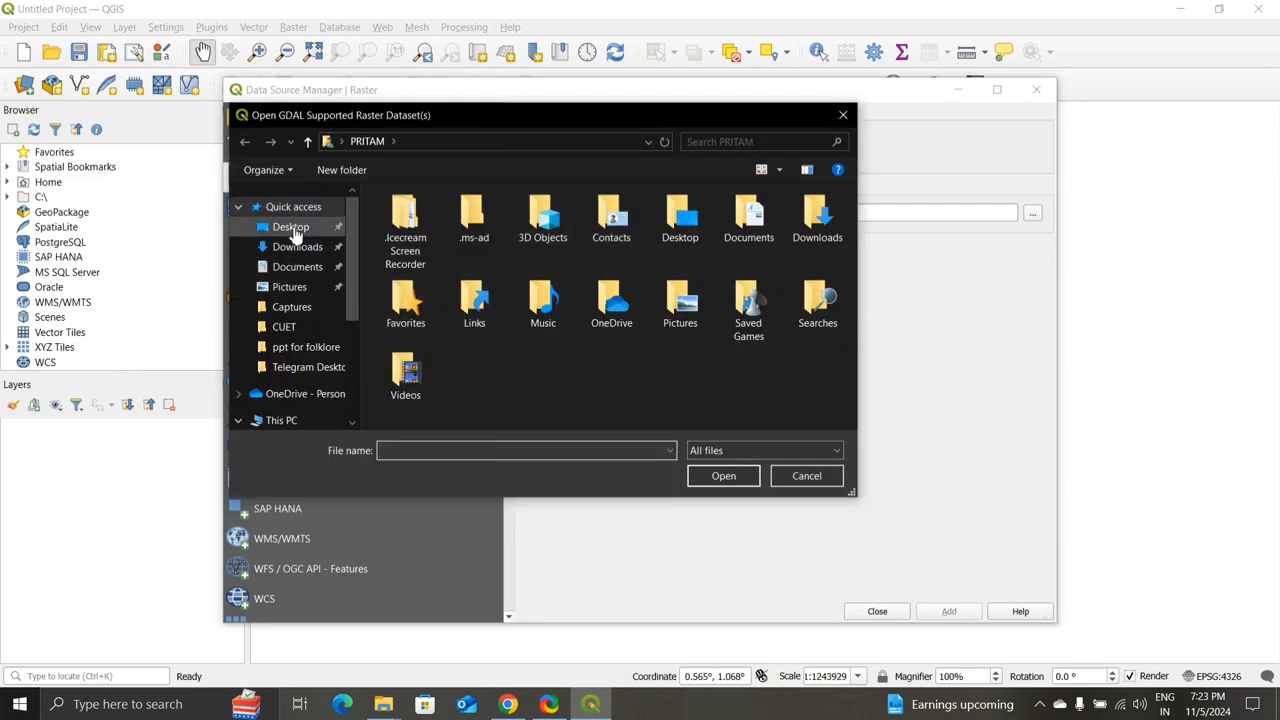
left_click(289, 228)
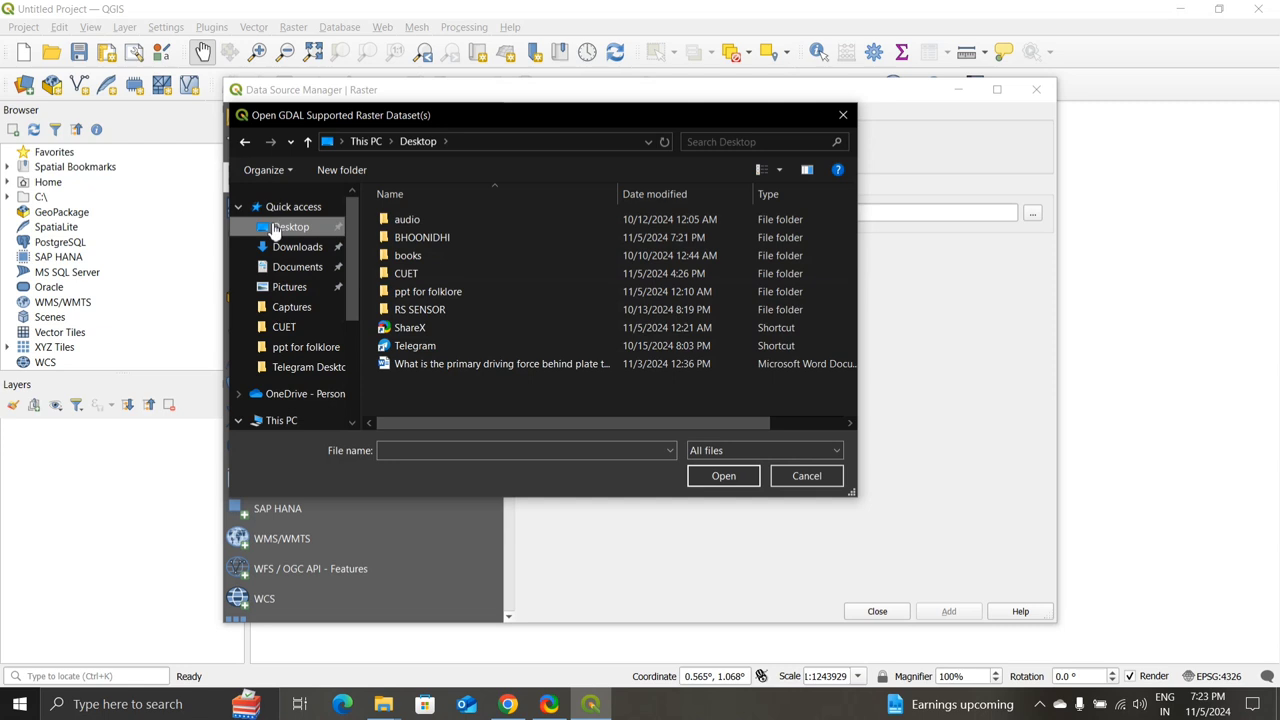
double_click(420, 237)
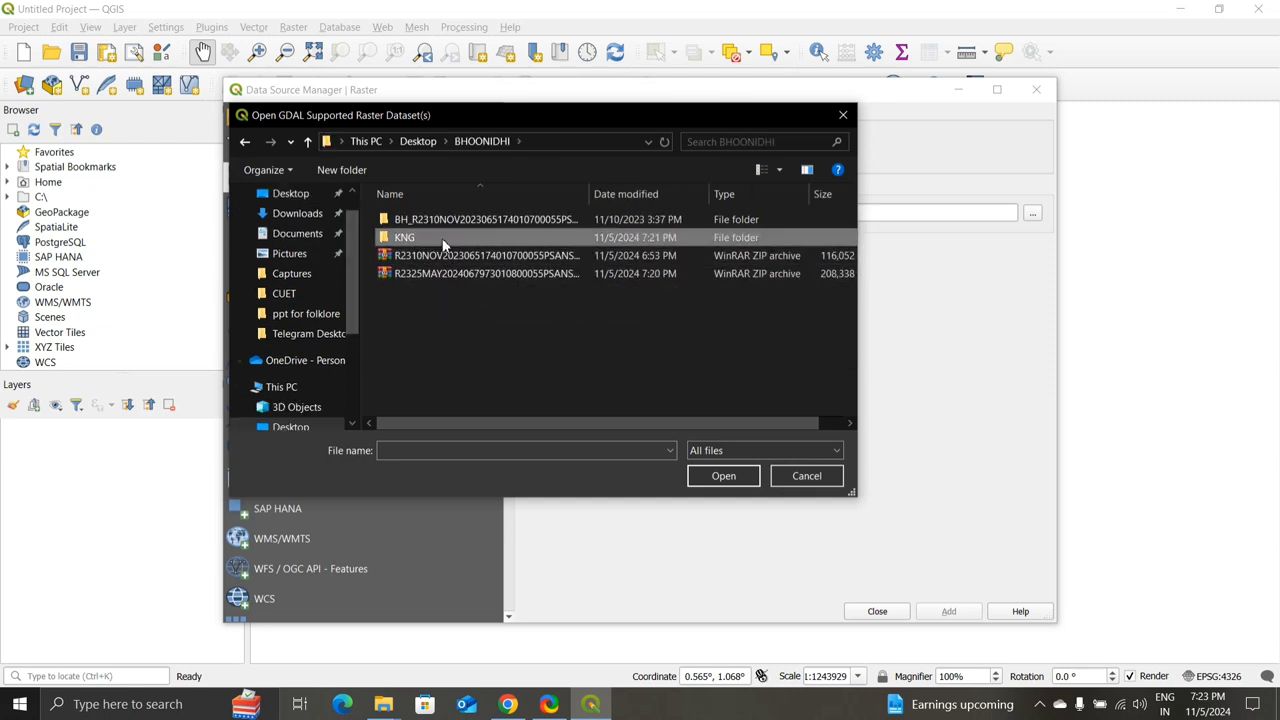
double_click(442, 238)
double_click(446, 226)
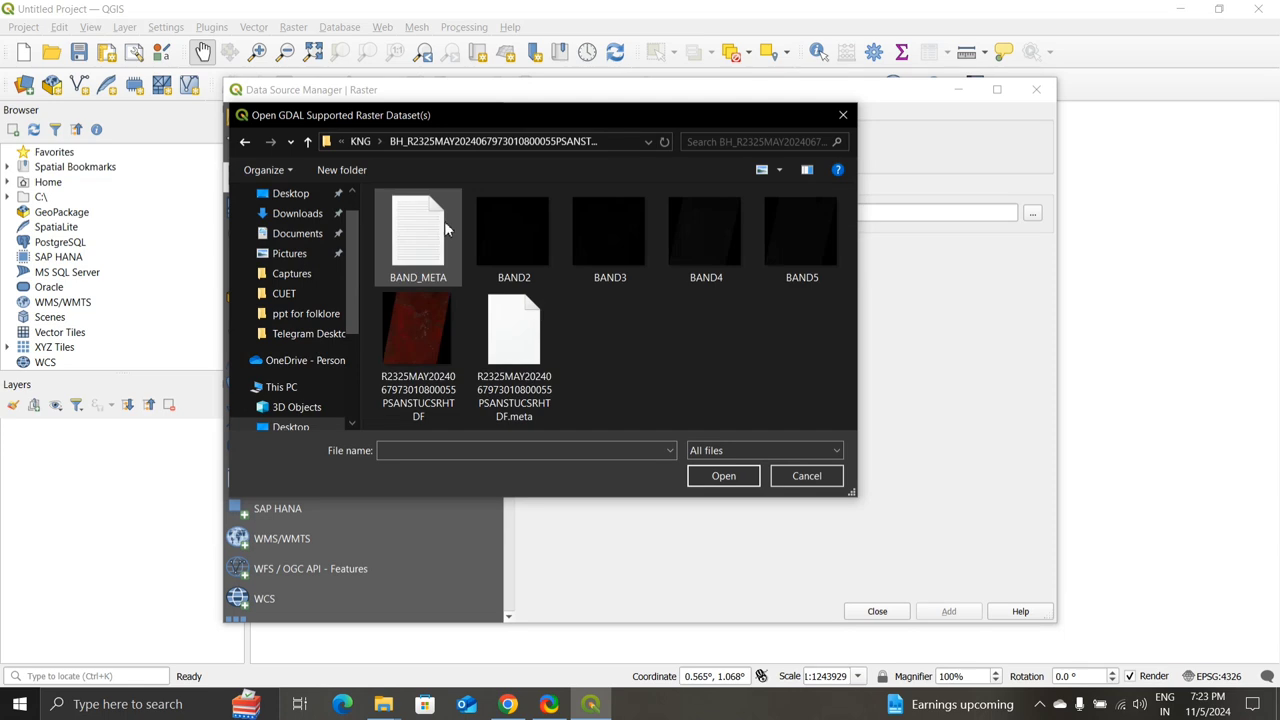
Add the BAND2, BAND3, BAND4 and BAND5 rasters to the project and close the data source manager
left_click(528, 260)
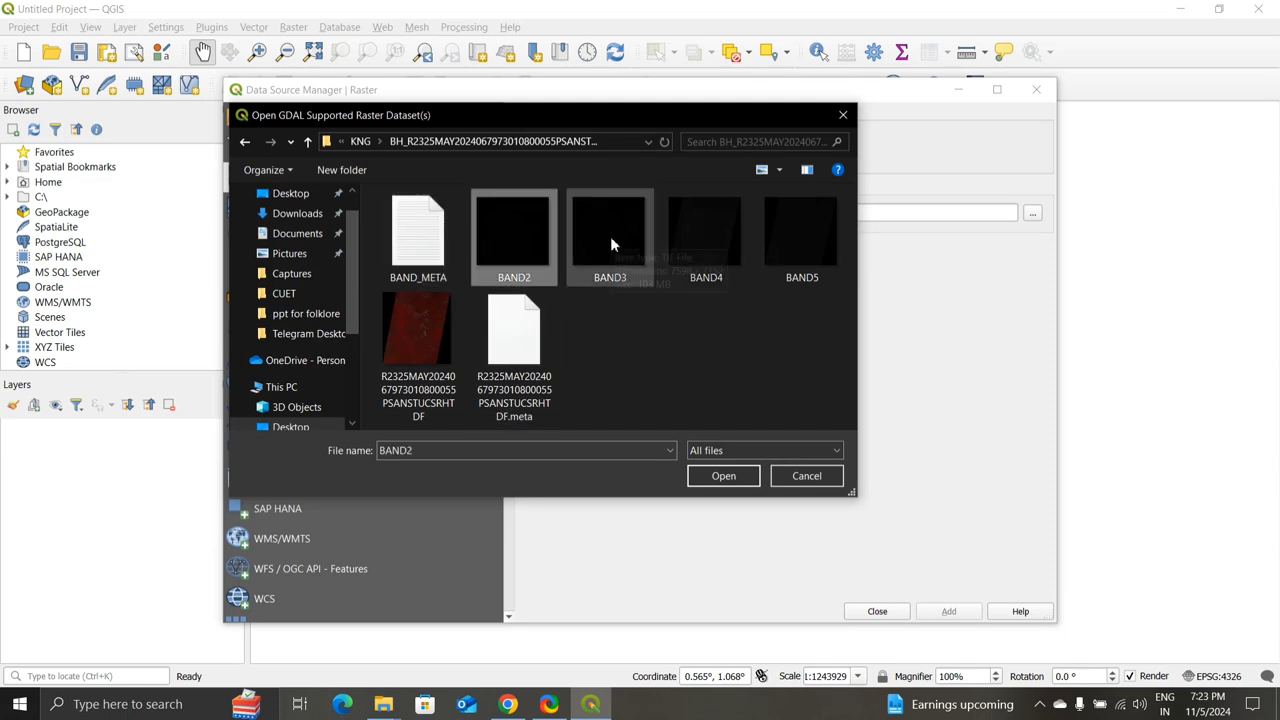
left_click(610, 240, "ctrl")
left_click(698, 238, "ctrl")
left_click(780, 250, "ctrl")
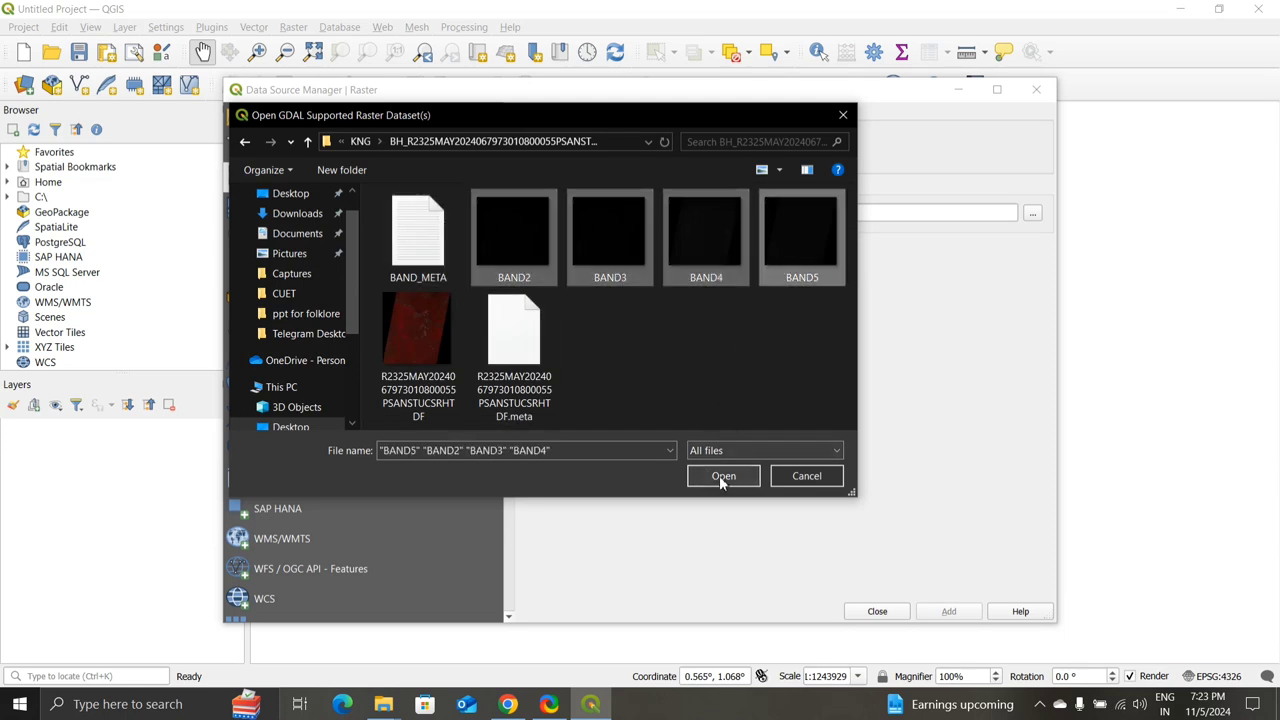
left_click(720, 477)
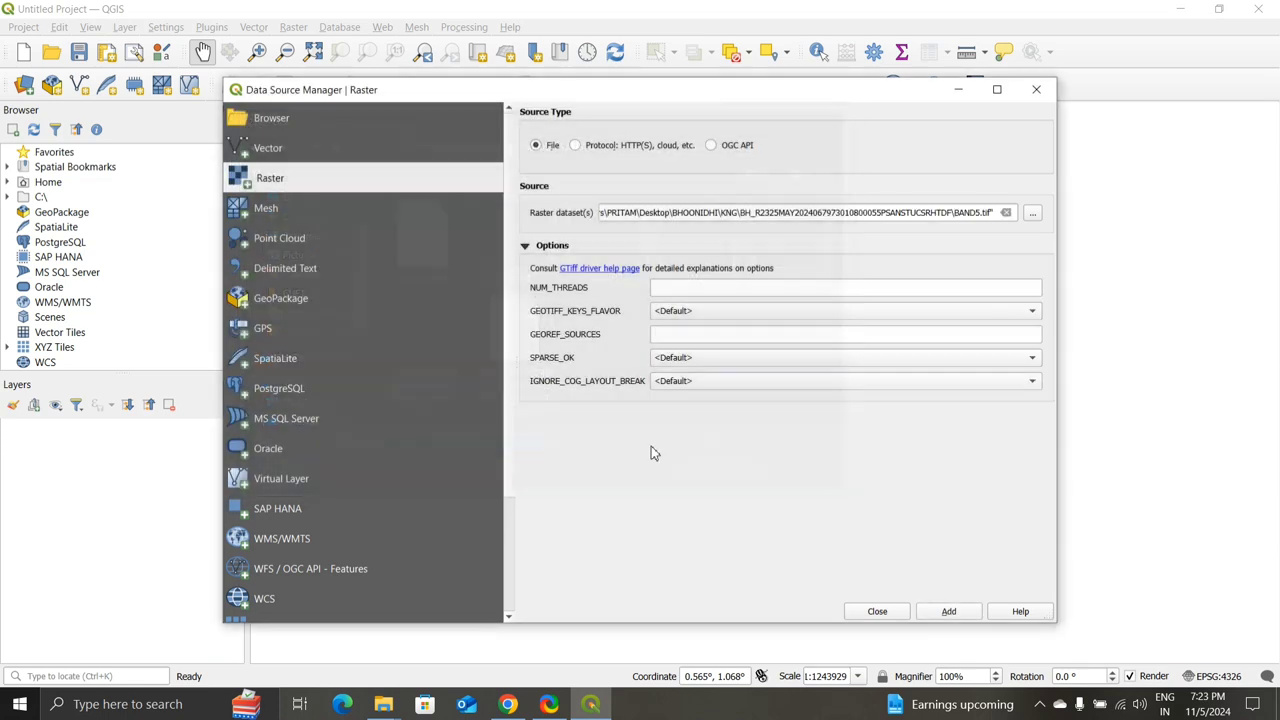
left_click(949, 611)
left_click(877, 611)
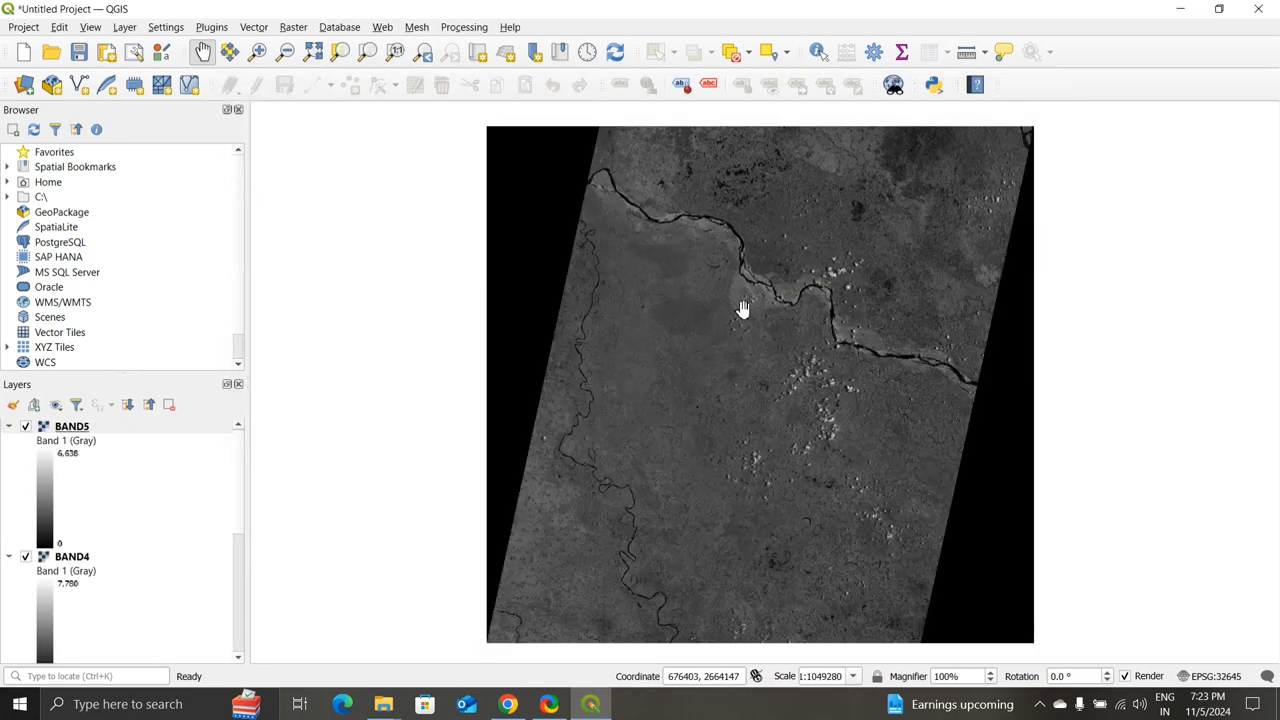
Look through the loaded band layers and switch BAND2's visibility off and back on
scroll(716, 380, "down", 1)
scroll(716, 380, "up", 1)
scroll(130, 455, "down", 5)
scroll(103, 493, "up", 1)
scroll(102, 494, "down", 1)
scroll(100, 493, "up", 2)
scroll(100, 493, "down", 3)
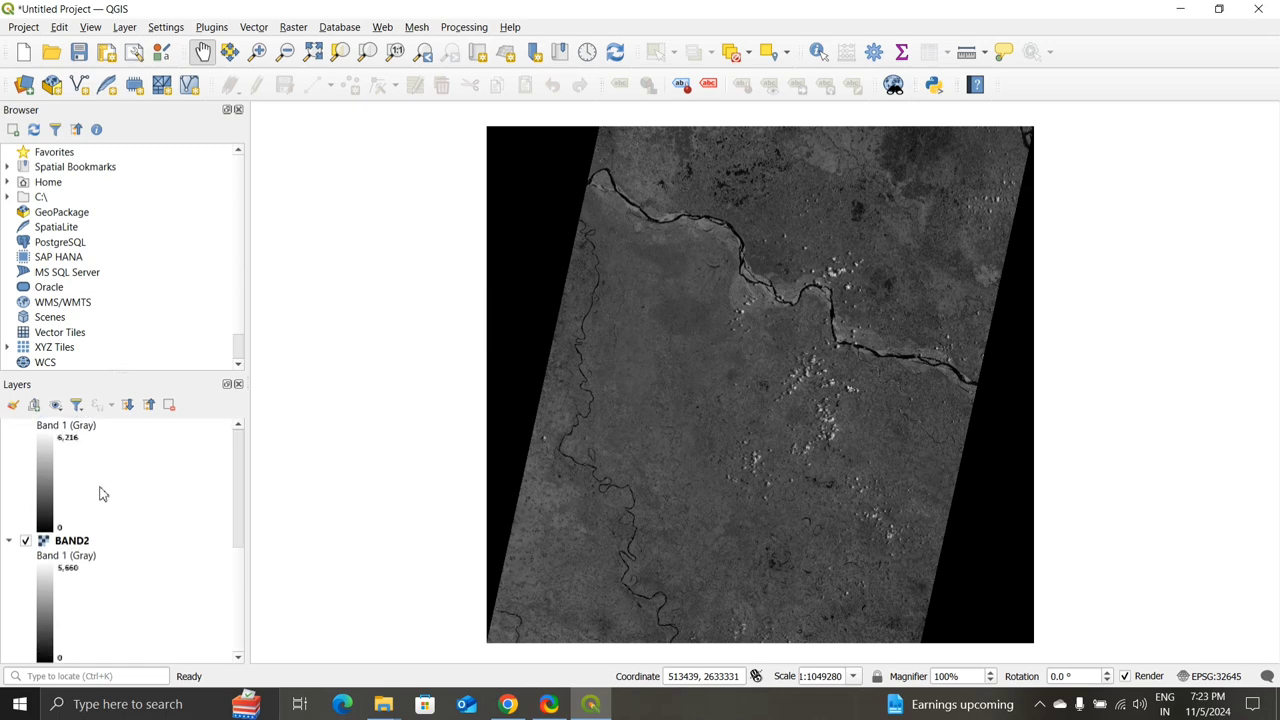
left_click(26, 541)
left_click(26, 541)
Hide the BAND5, BAND3 and BAND2 layers so that only BAND4 is displayed
scroll(57, 478, "up", 2)
left_click(26, 425)
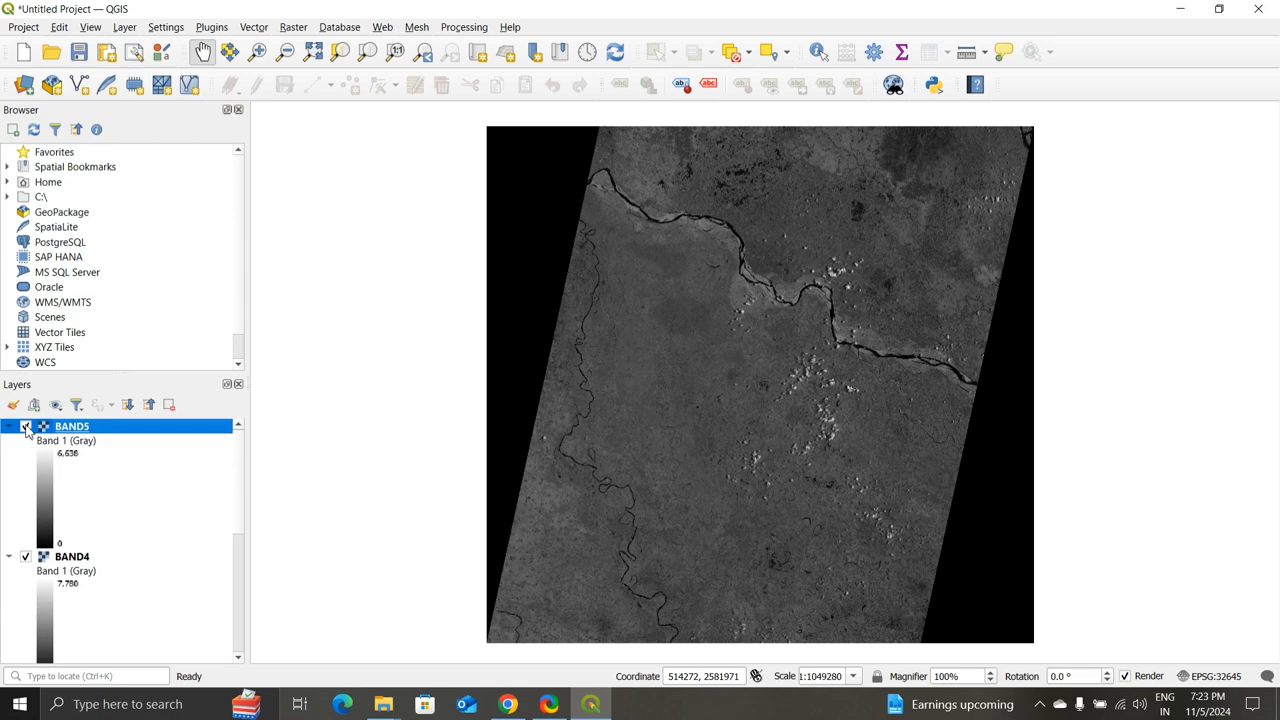
scroll(60, 521, "down", 1)
left_click(26, 541)
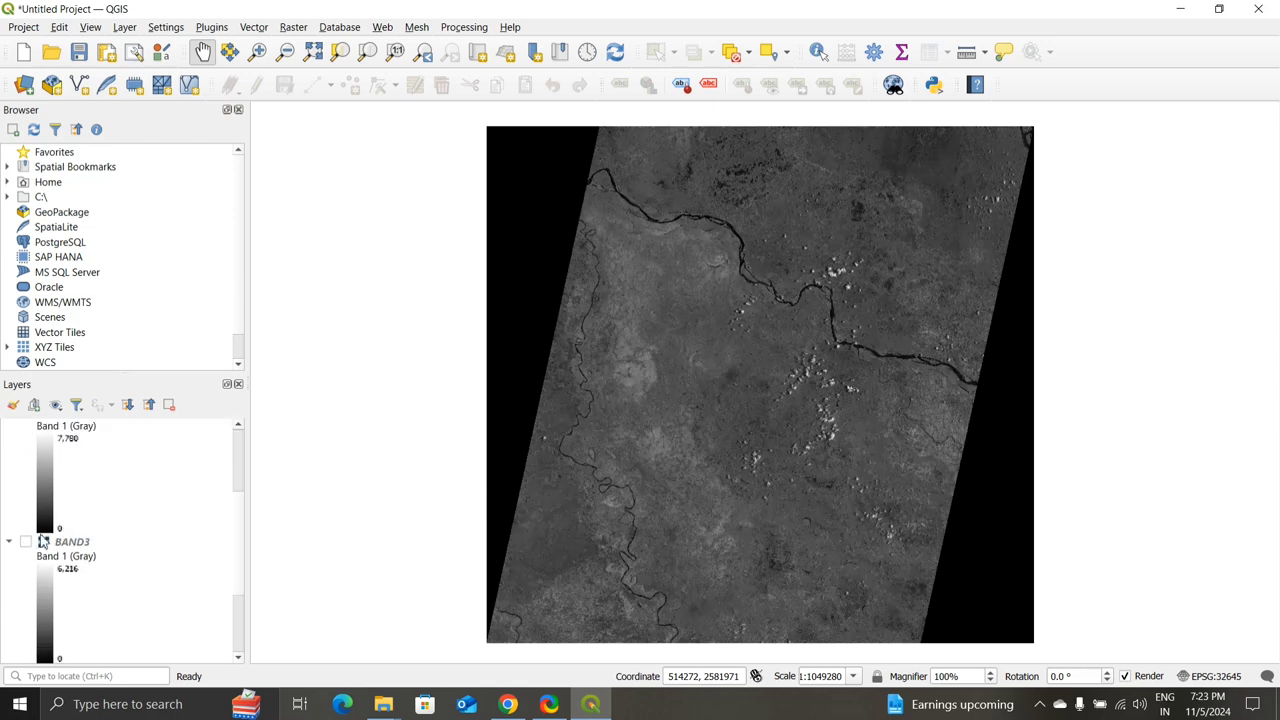
scroll(30, 541, "down", 1)
left_click(26, 541)
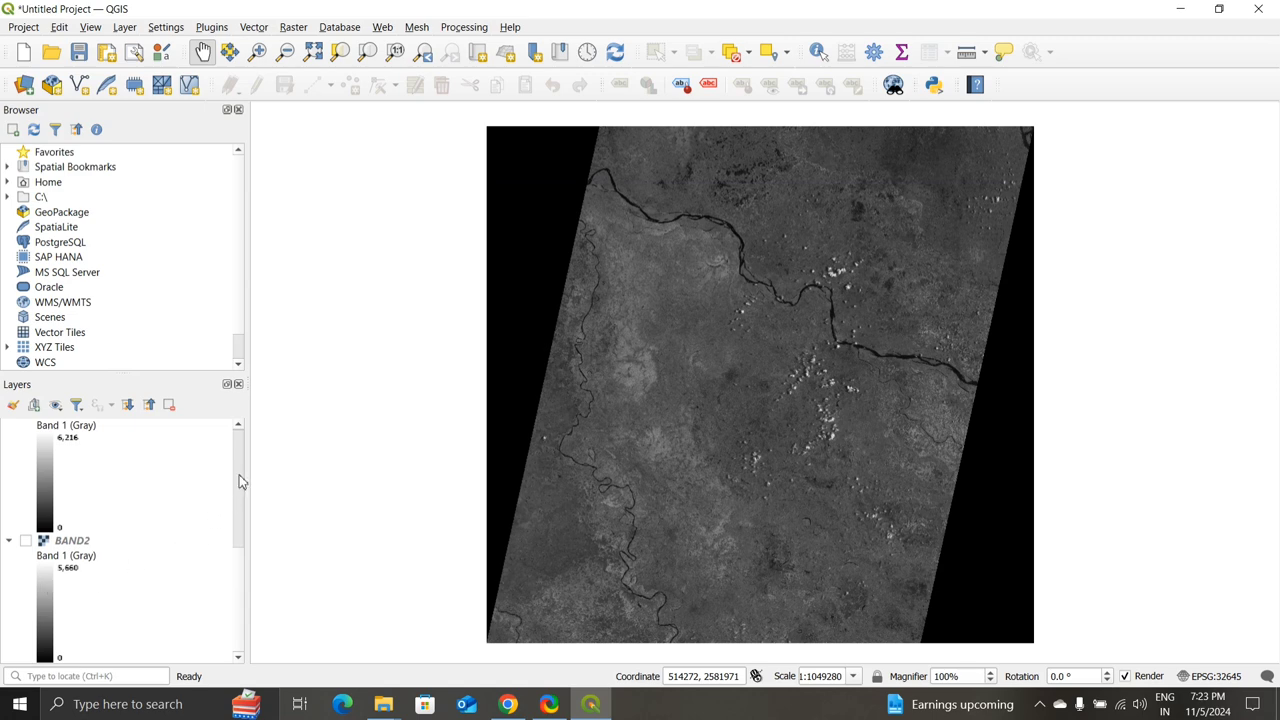
Switch the BAND4 layer off and back on to check its image
scroll(240, 480, "down", 1)
scroll(228, 591, "up", 1)
scroll(237, 476, "down", 1)
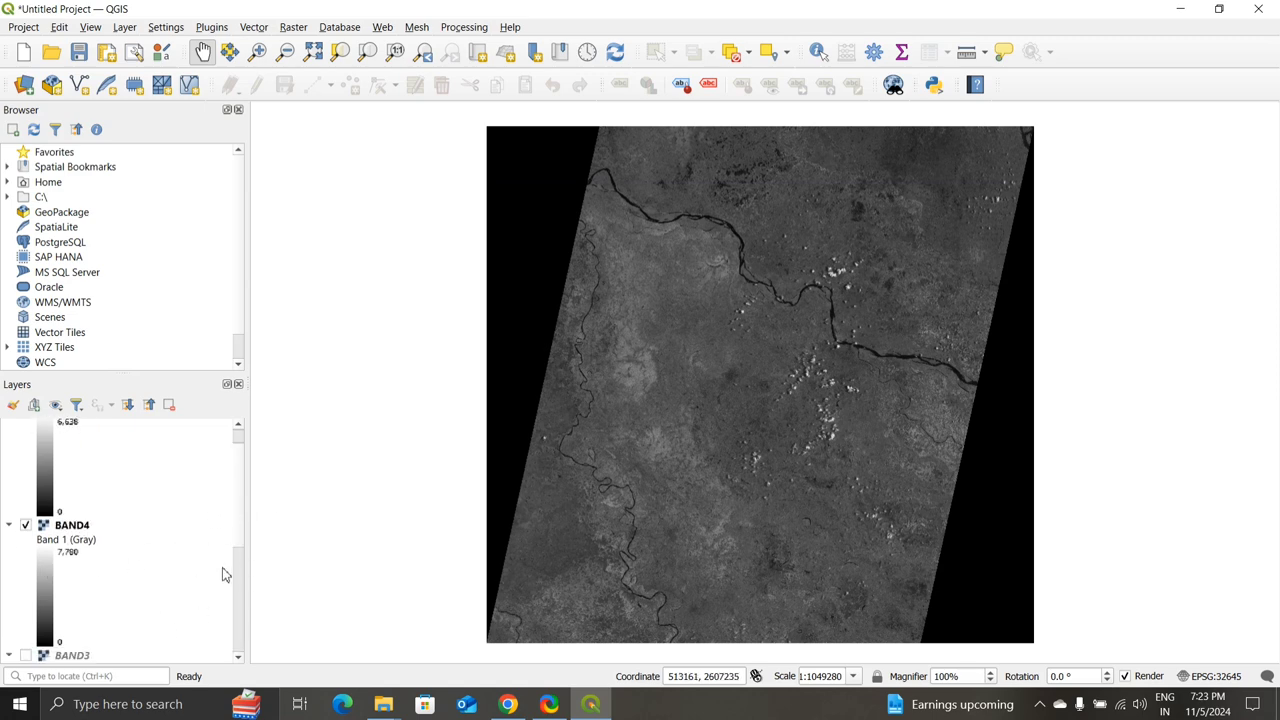
left_click(26, 526)
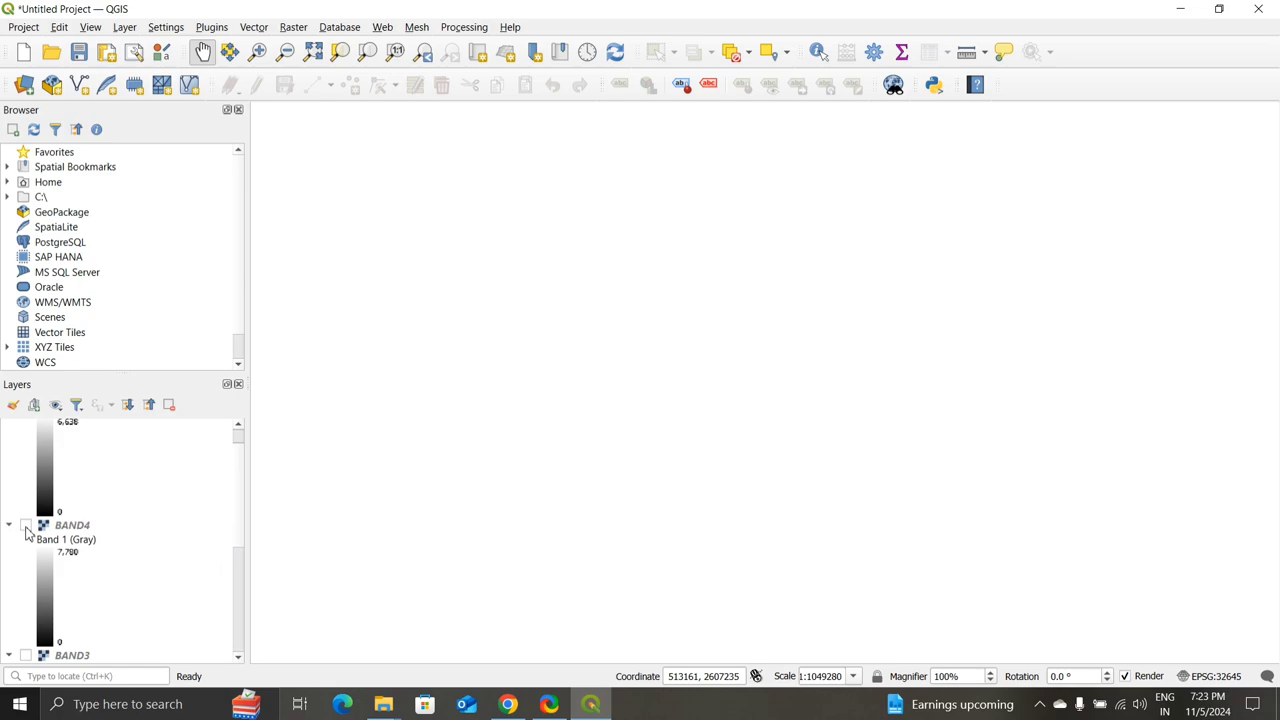
left_click(26, 526)
Toggle the BAND5 layer's visibility to compare it with BAND4, leaving BAND5 shown
scroll(30, 470, "up", 1)
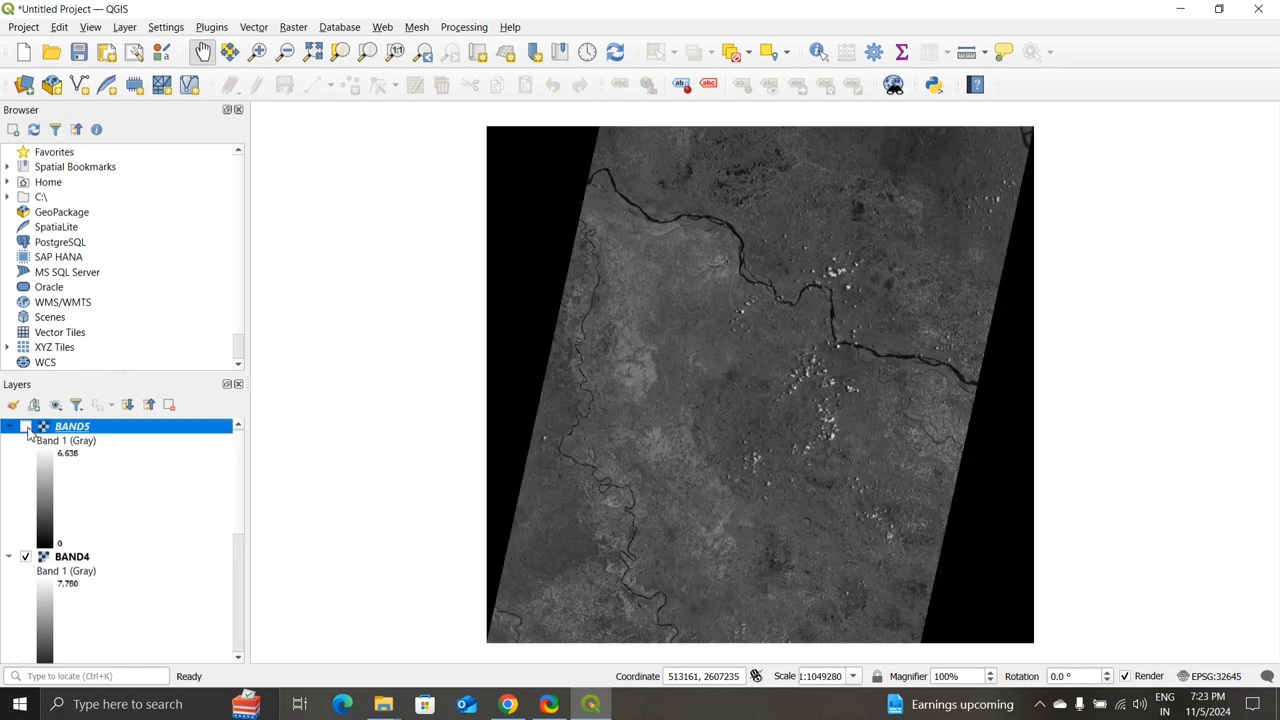
left_click(26, 426)
left_click(26, 426)
left_click(26, 426)
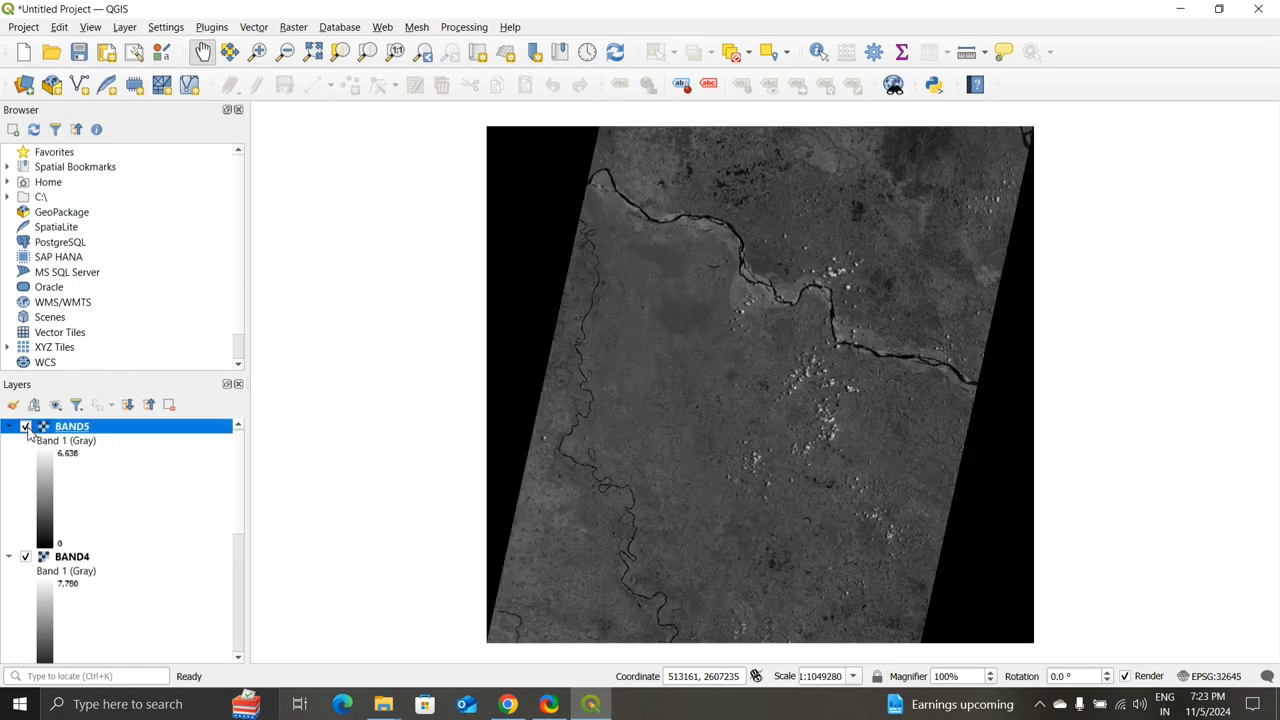